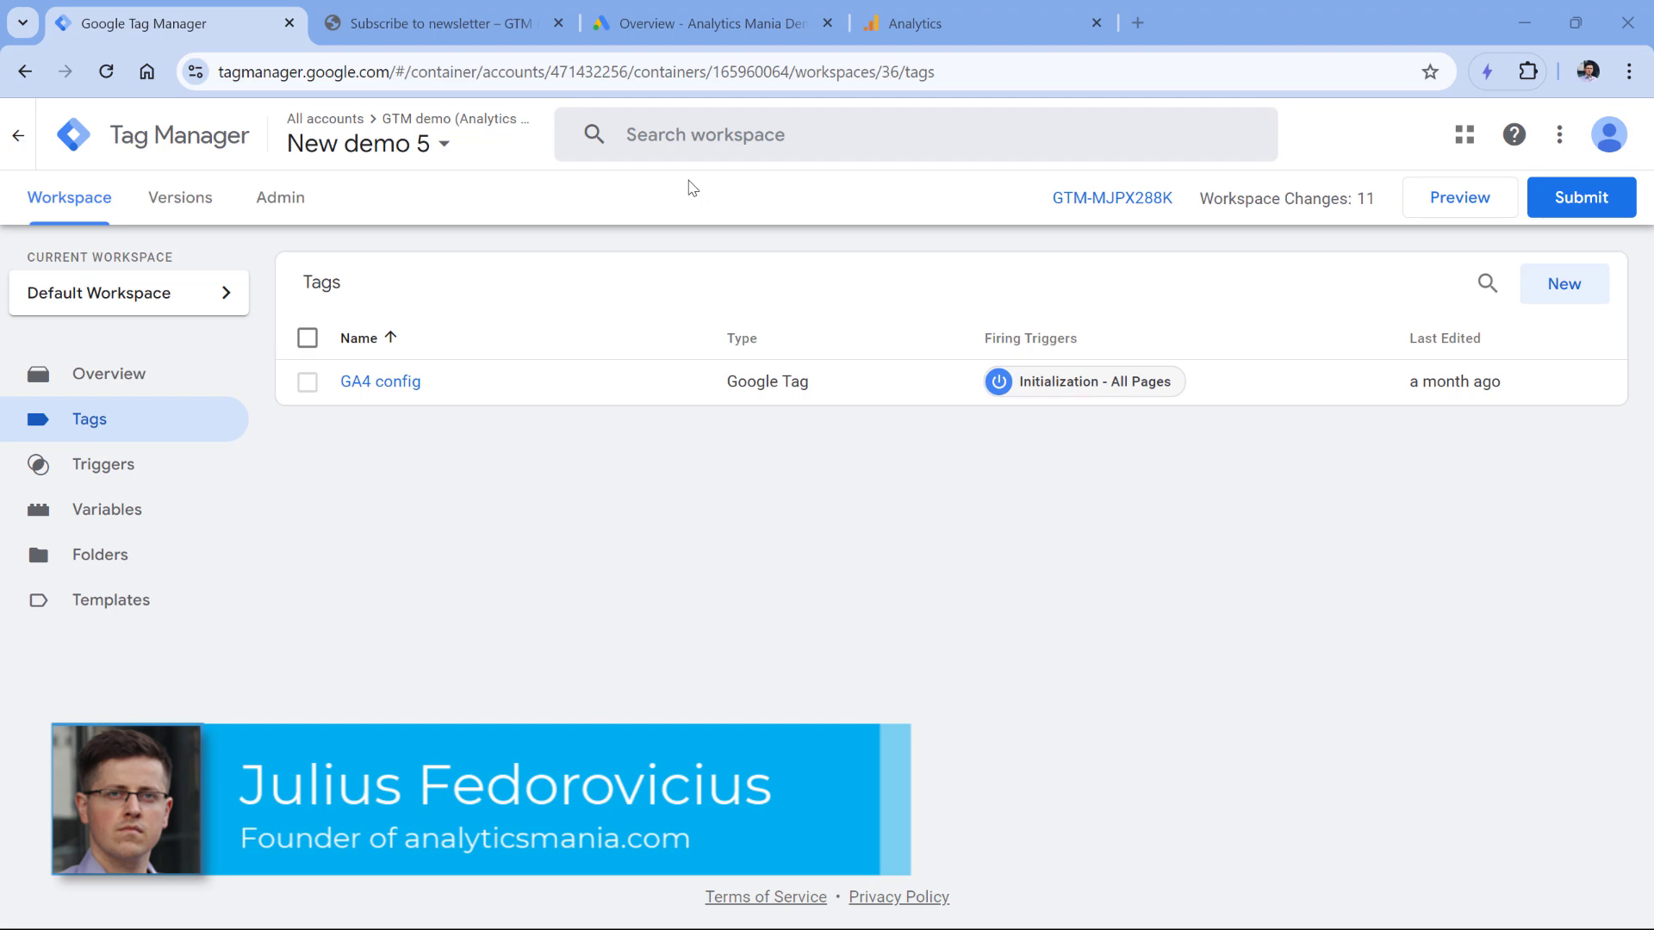
# Switch to the Analytics property's Data collection settings, where user-provided data collection is still off
pyautogui.click(958, 26)
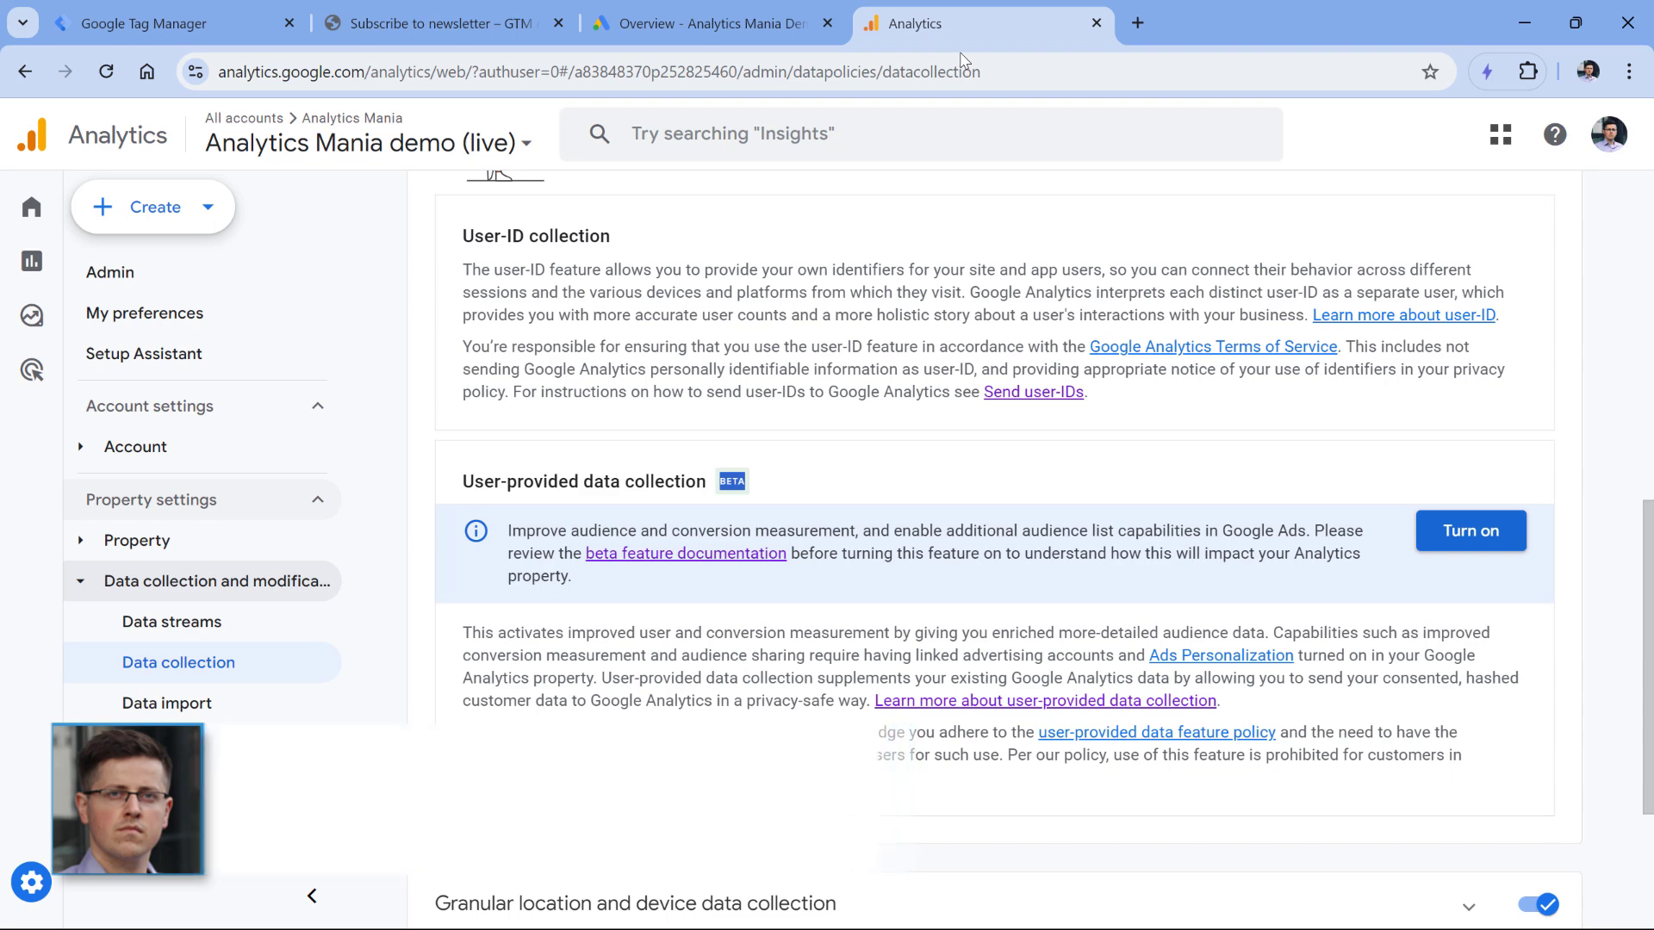
# Move between the Google Ads overview and Analytics data collection settings, ending on Google Ads Overview
pyautogui.click(701, 26)
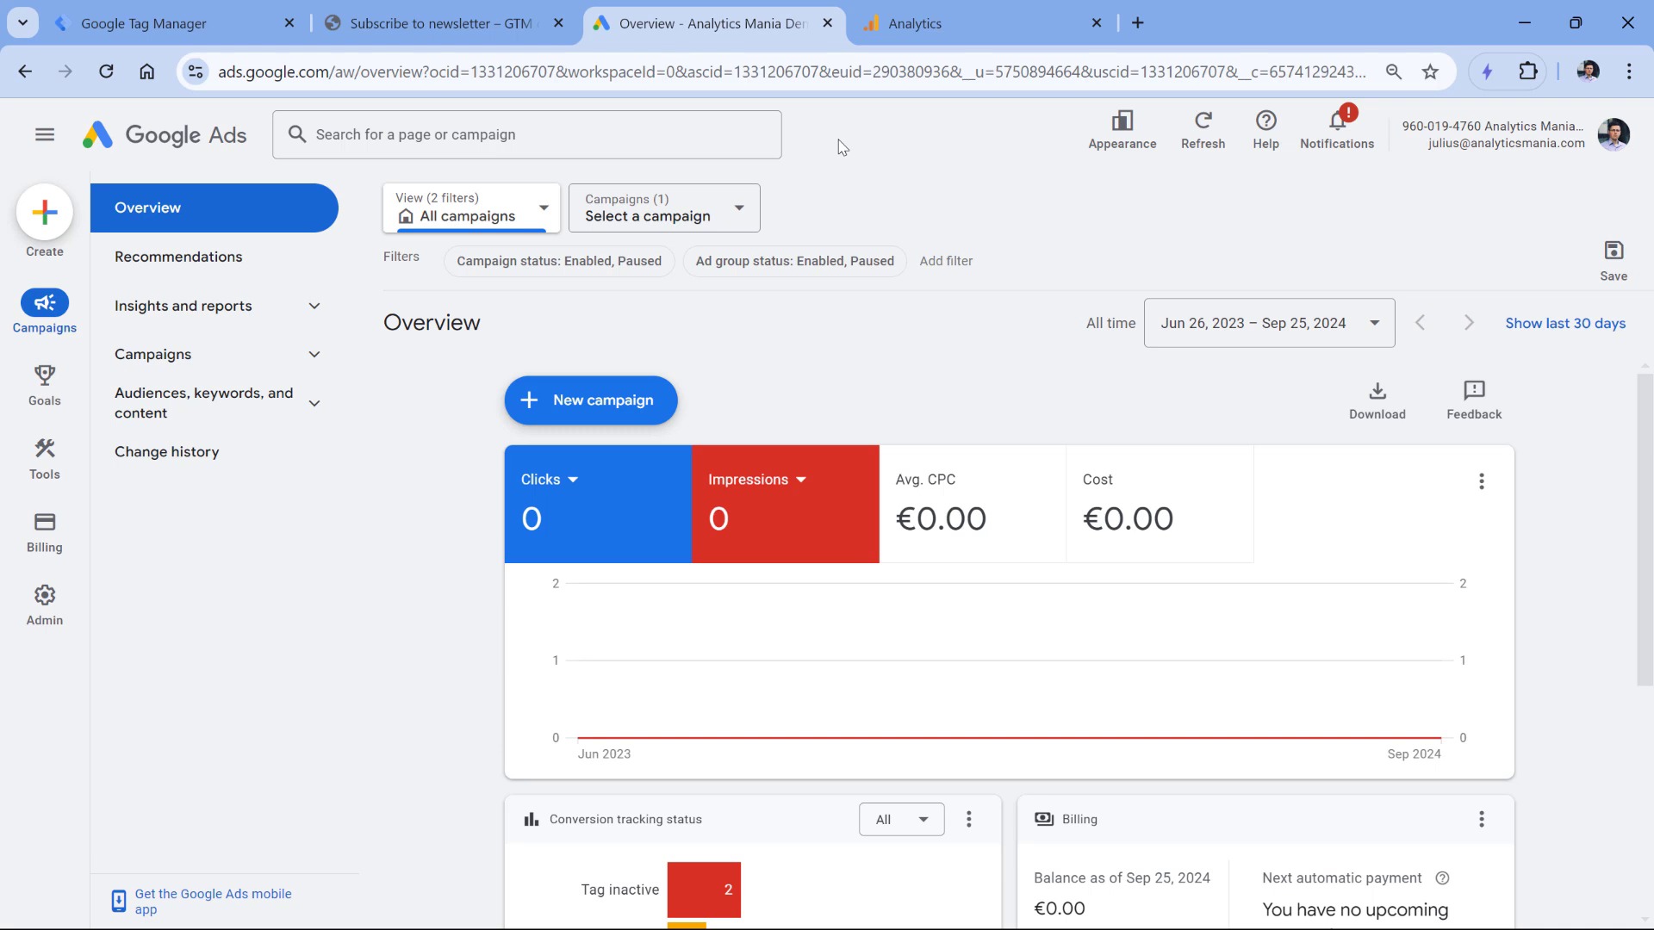
pyautogui.click(993, 26)
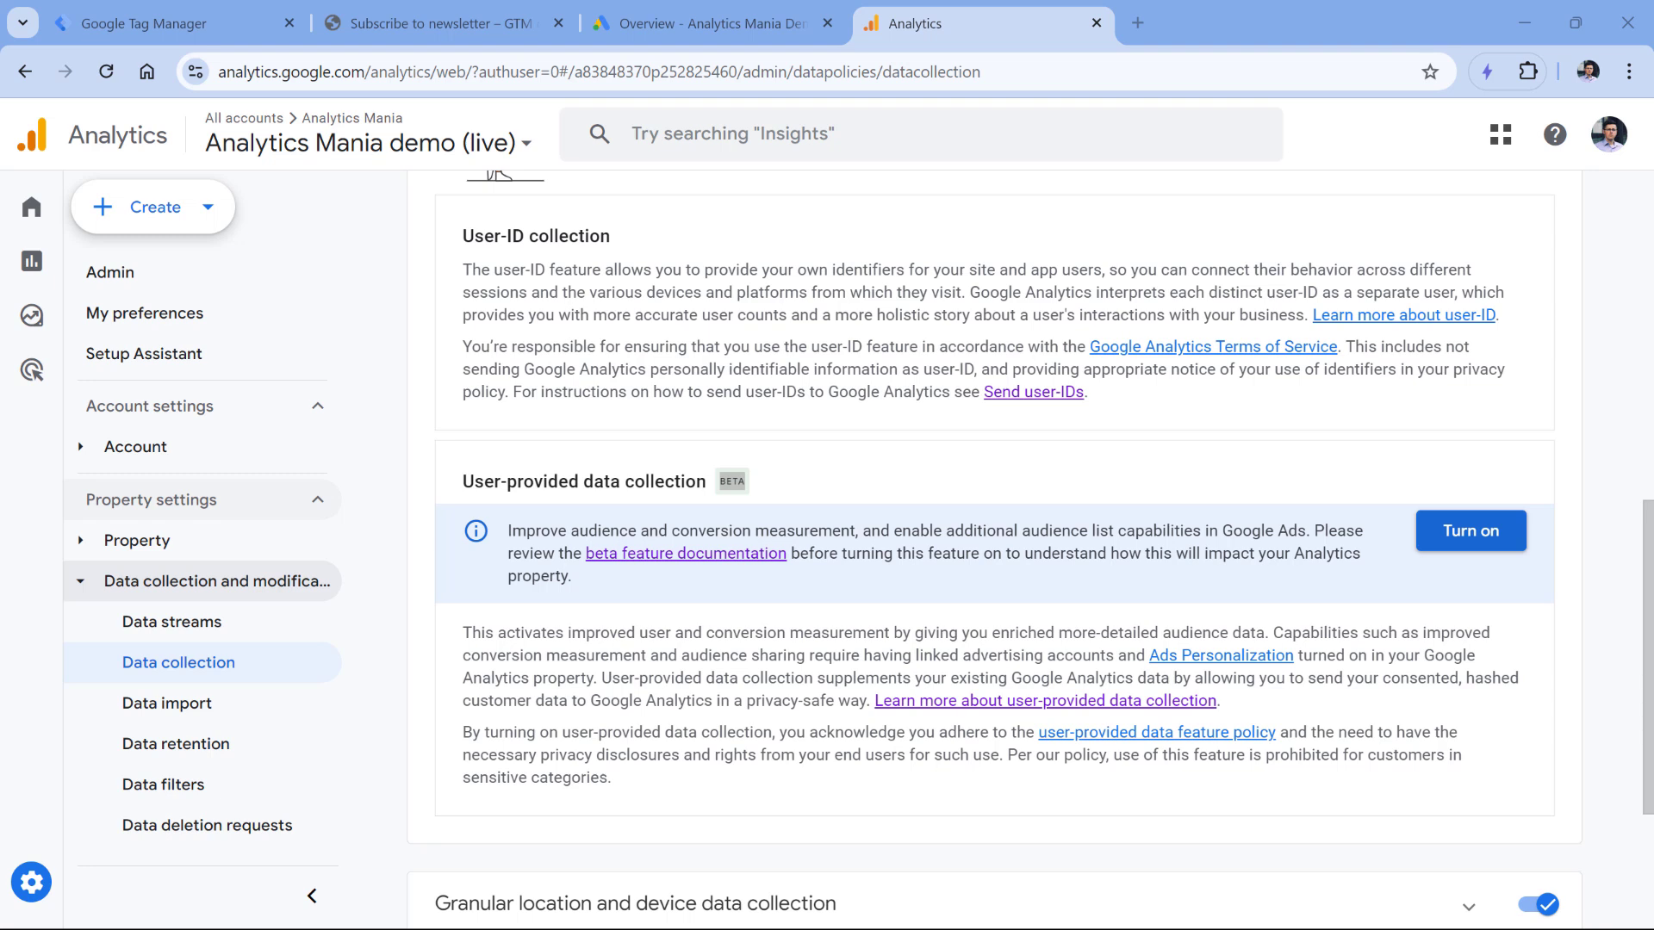
pyautogui.click(713, 36)
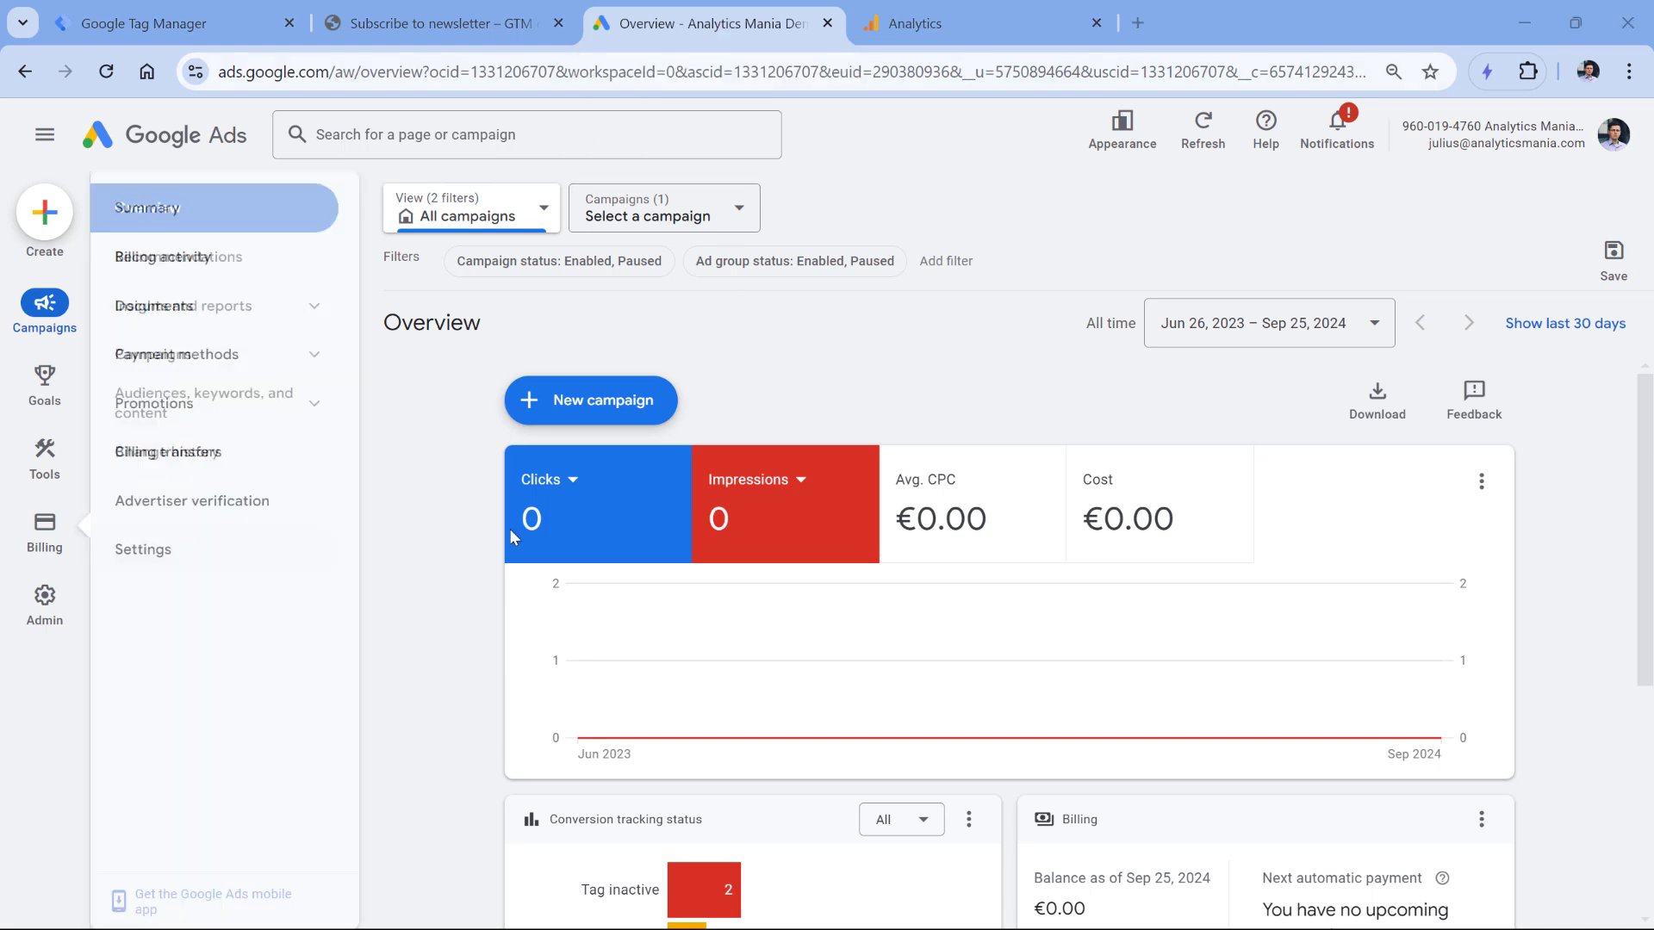
# Submit the demo site's newsletter form with a test email address
pyautogui.hotkey('ctrl', 'shift', 'Tab')
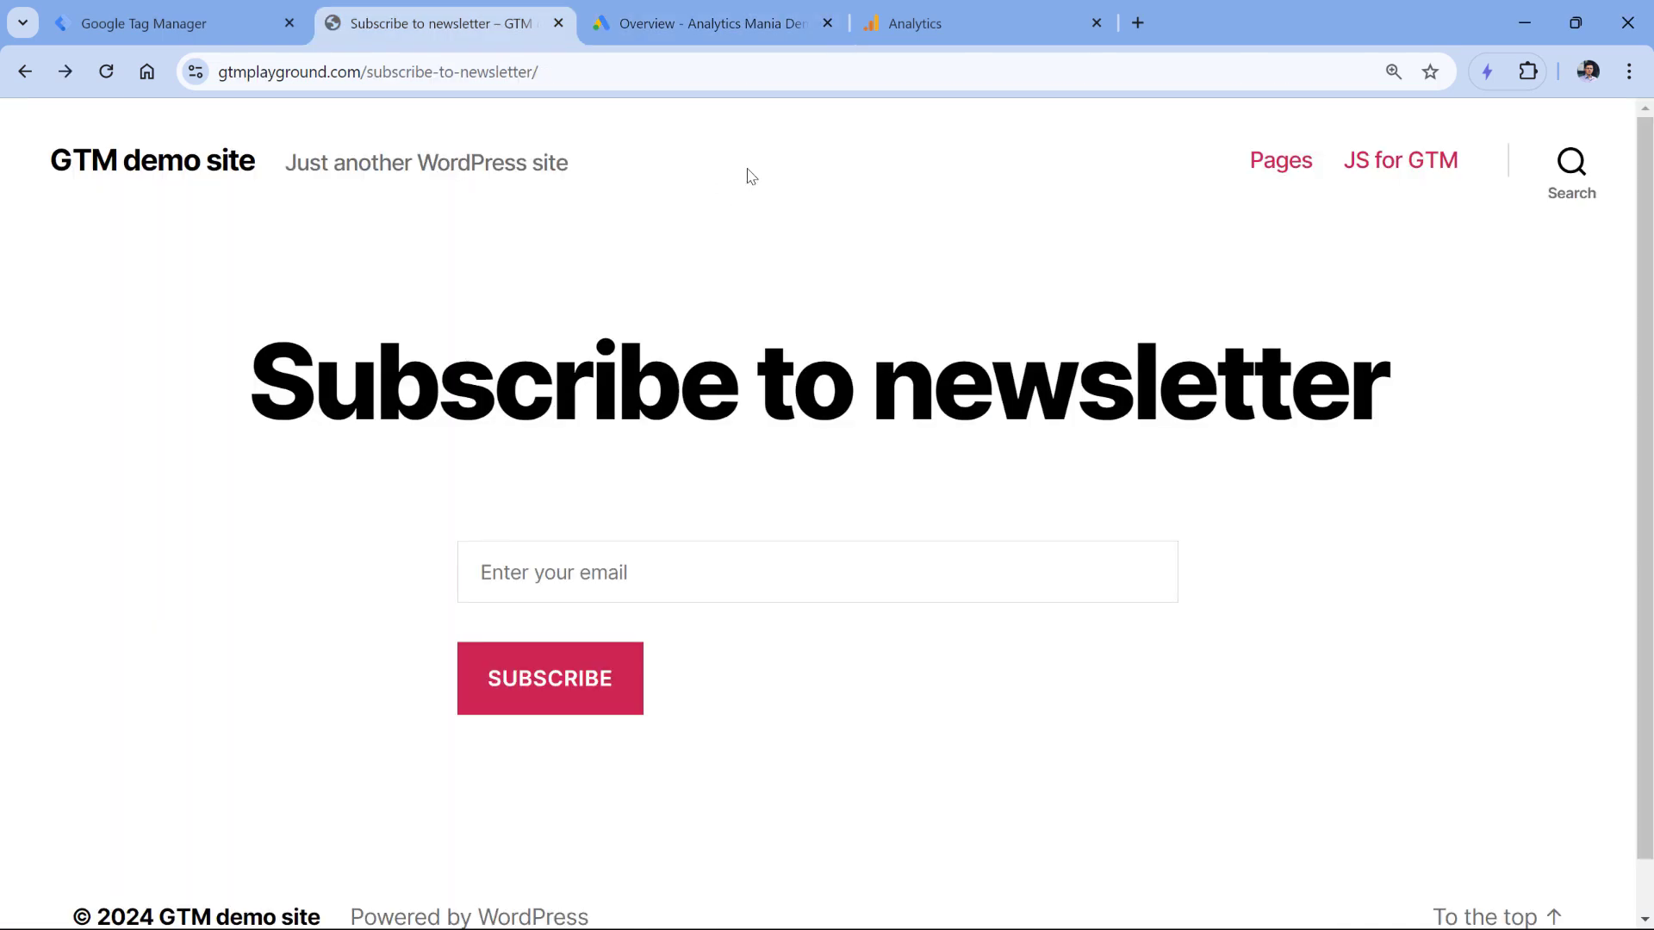
pyautogui.click(656, 569)
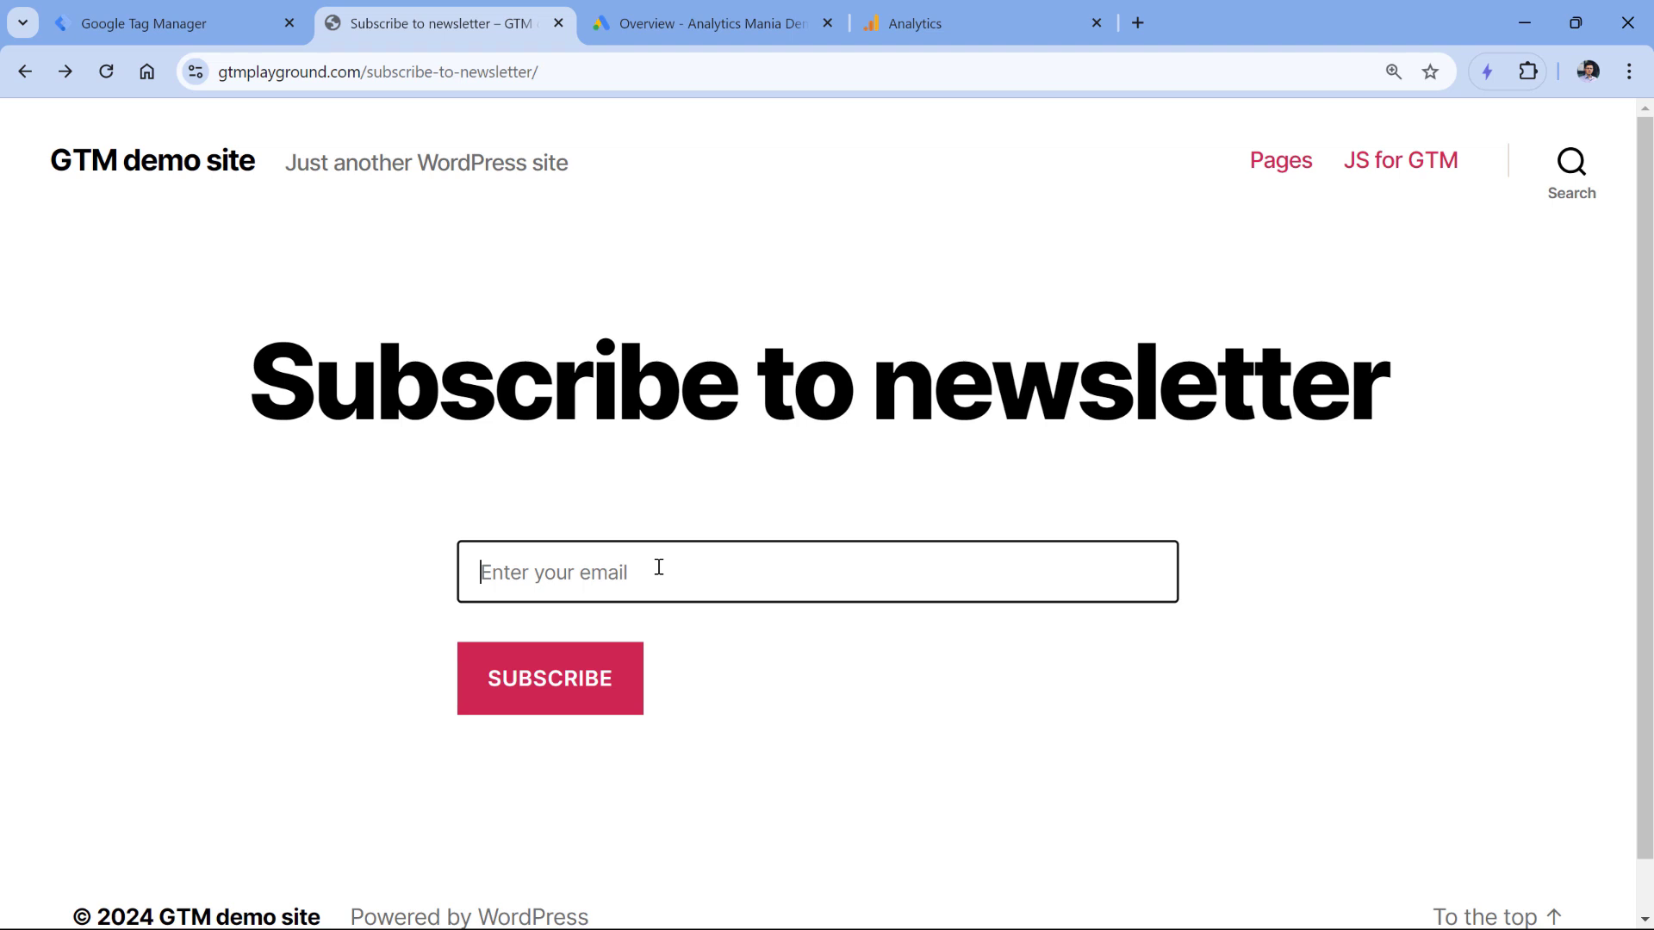
pyautogui.write('asd@asd.com')
pyautogui.click(549, 681)
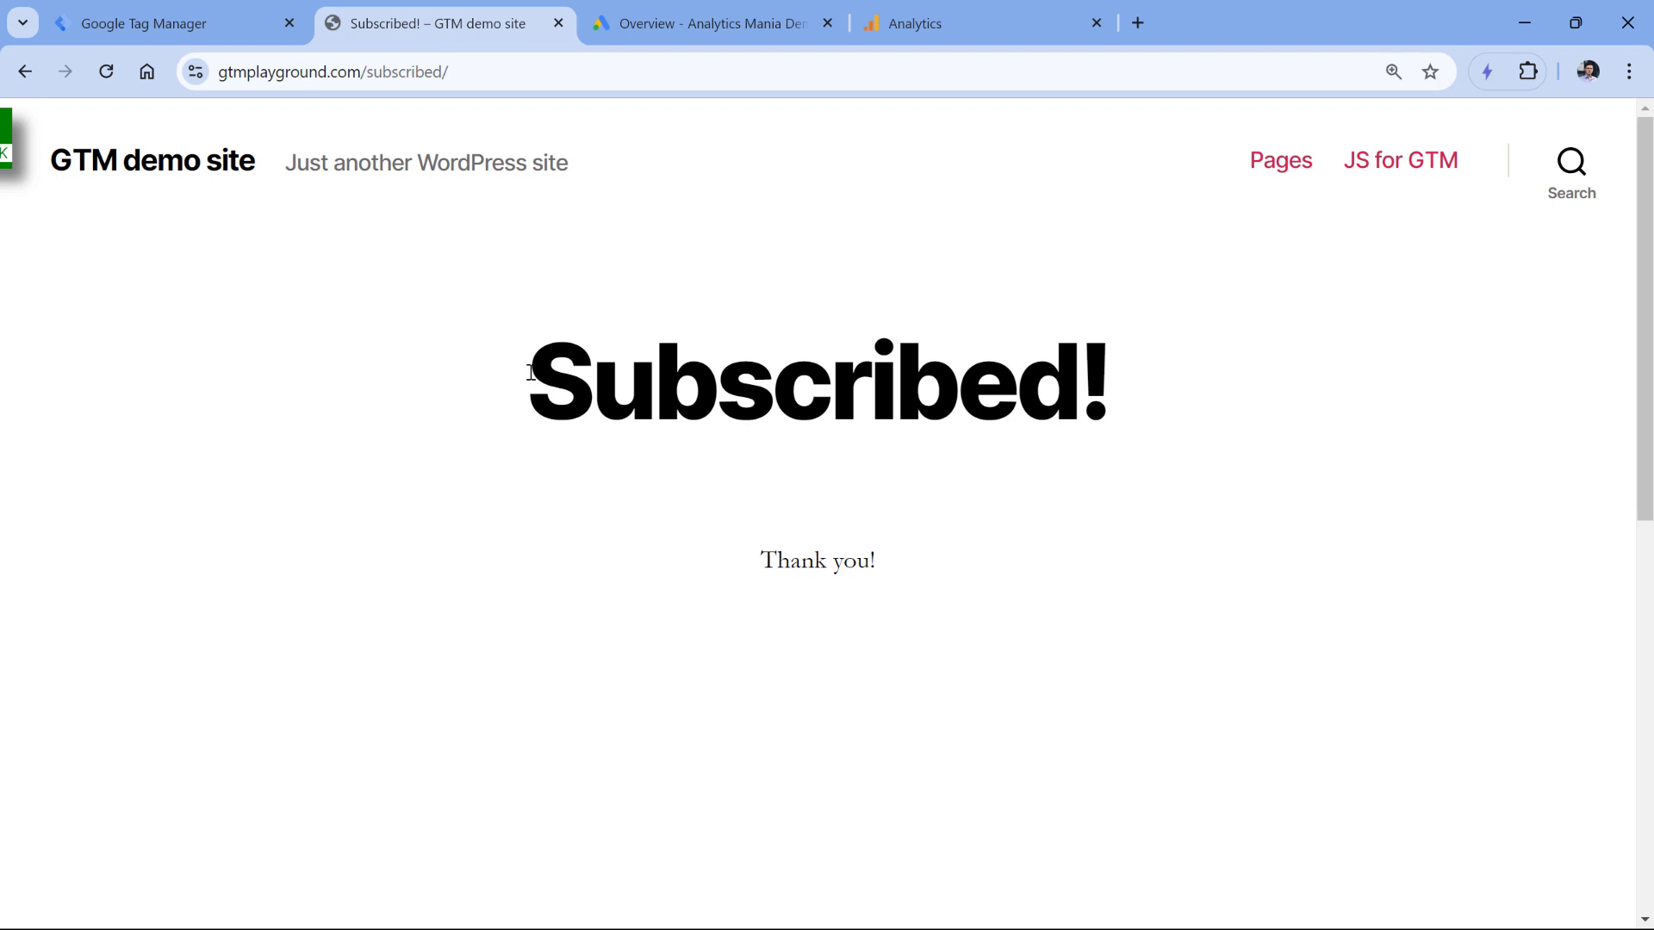
# Highlight the /subscribed/ path of the thank-you page's URL
pyautogui.doubleClick(379, 73)
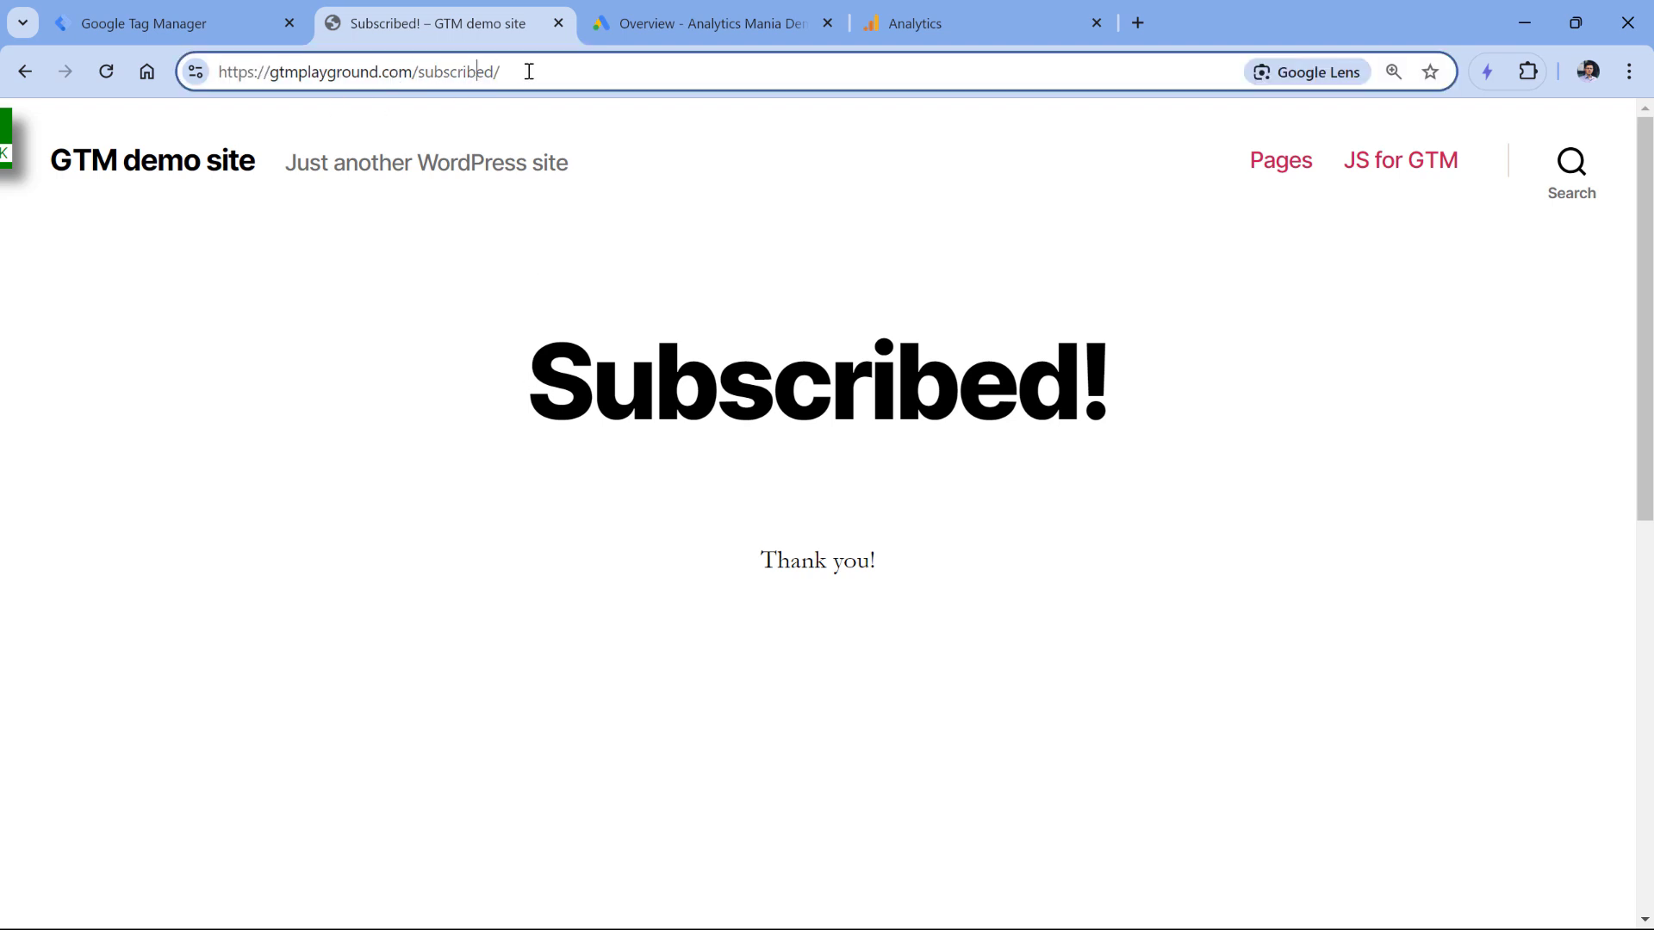
pyautogui.moveTo(508, 72); pyautogui.dragTo(276, 69)
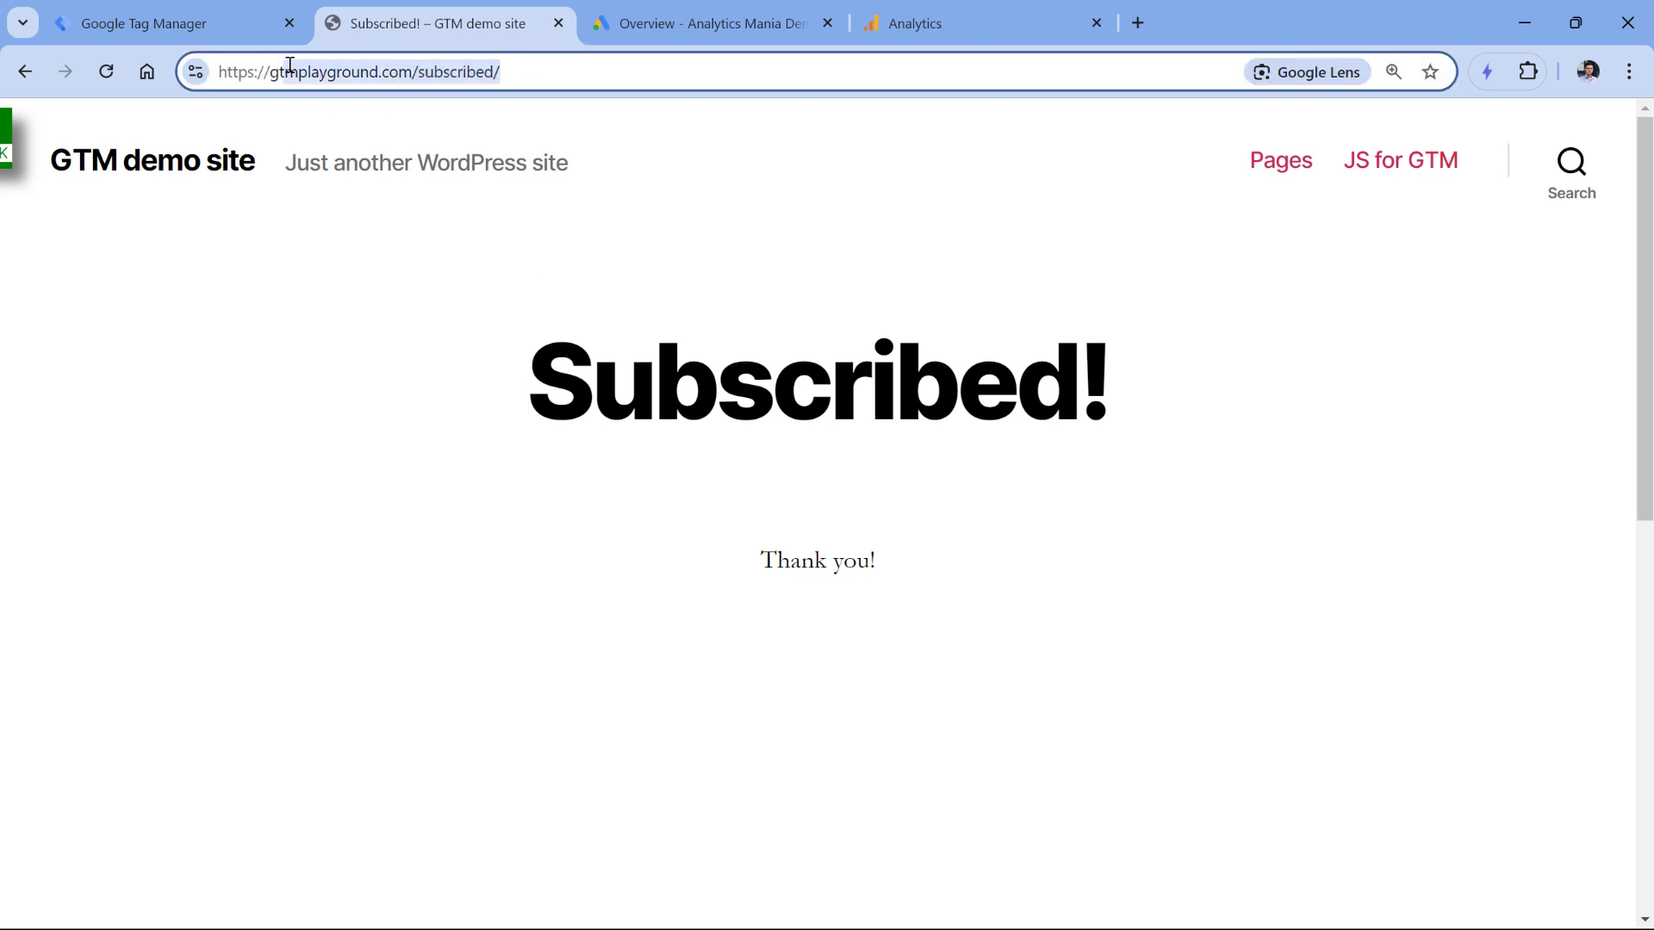
pyautogui.click(454, 73)
pyautogui.moveTo(413, 72); pyautogui.dragTo(515, 68)
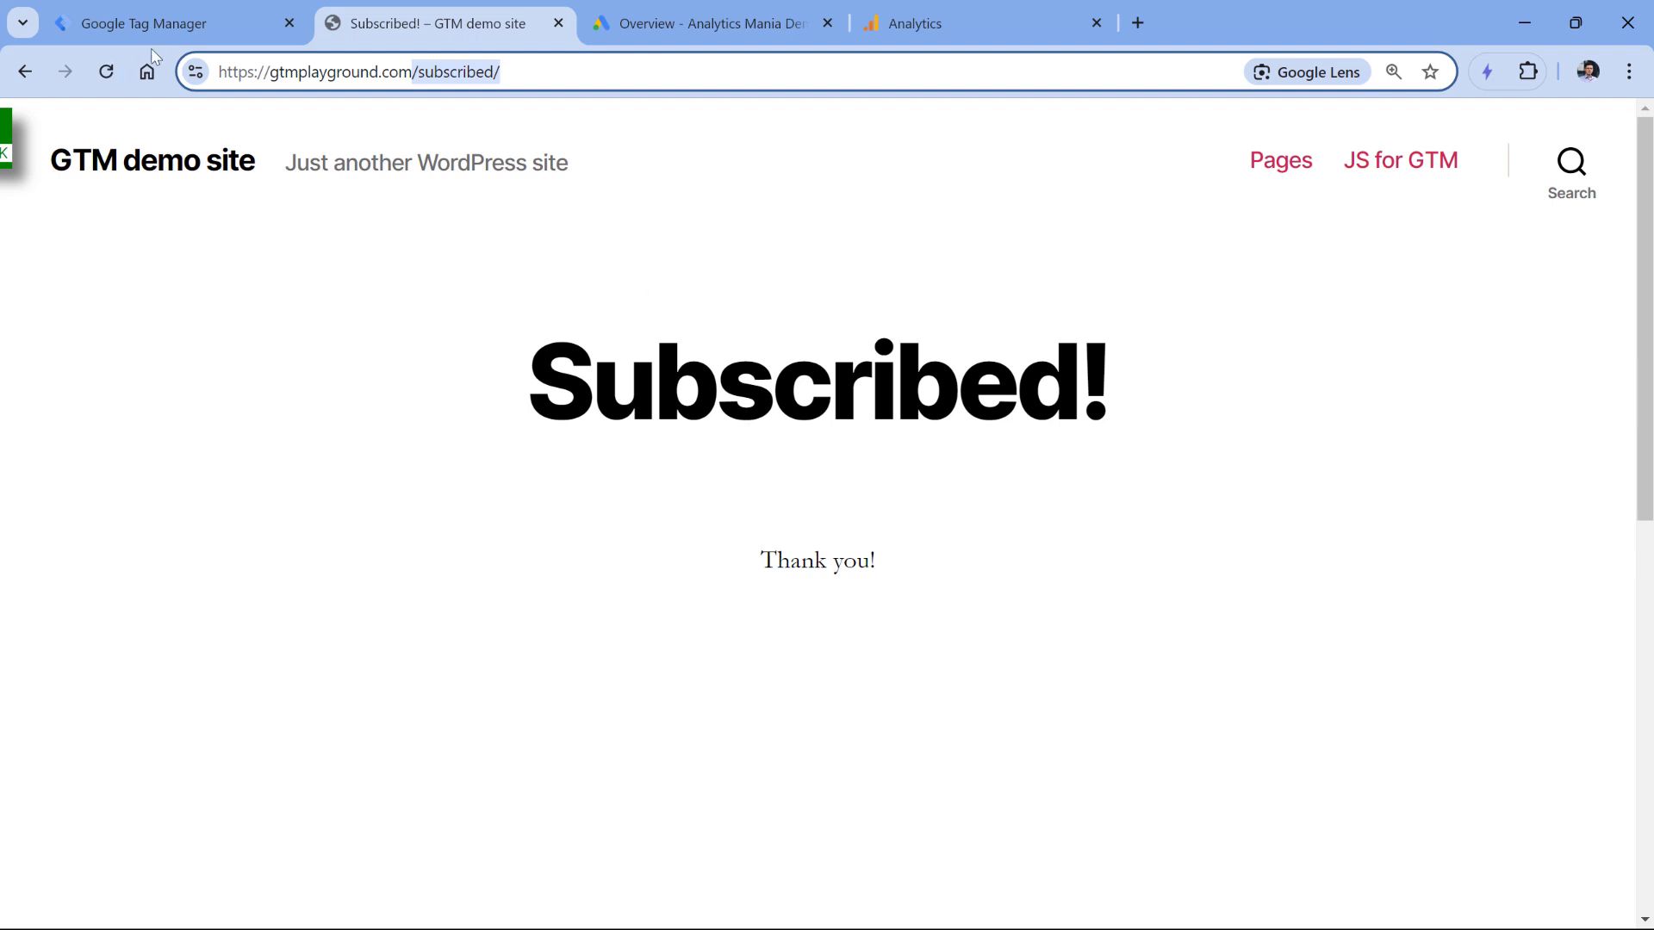
# Start a Tag Manager preview connected to the pasted newsletter page URL
pyautogui.click(168, 26)
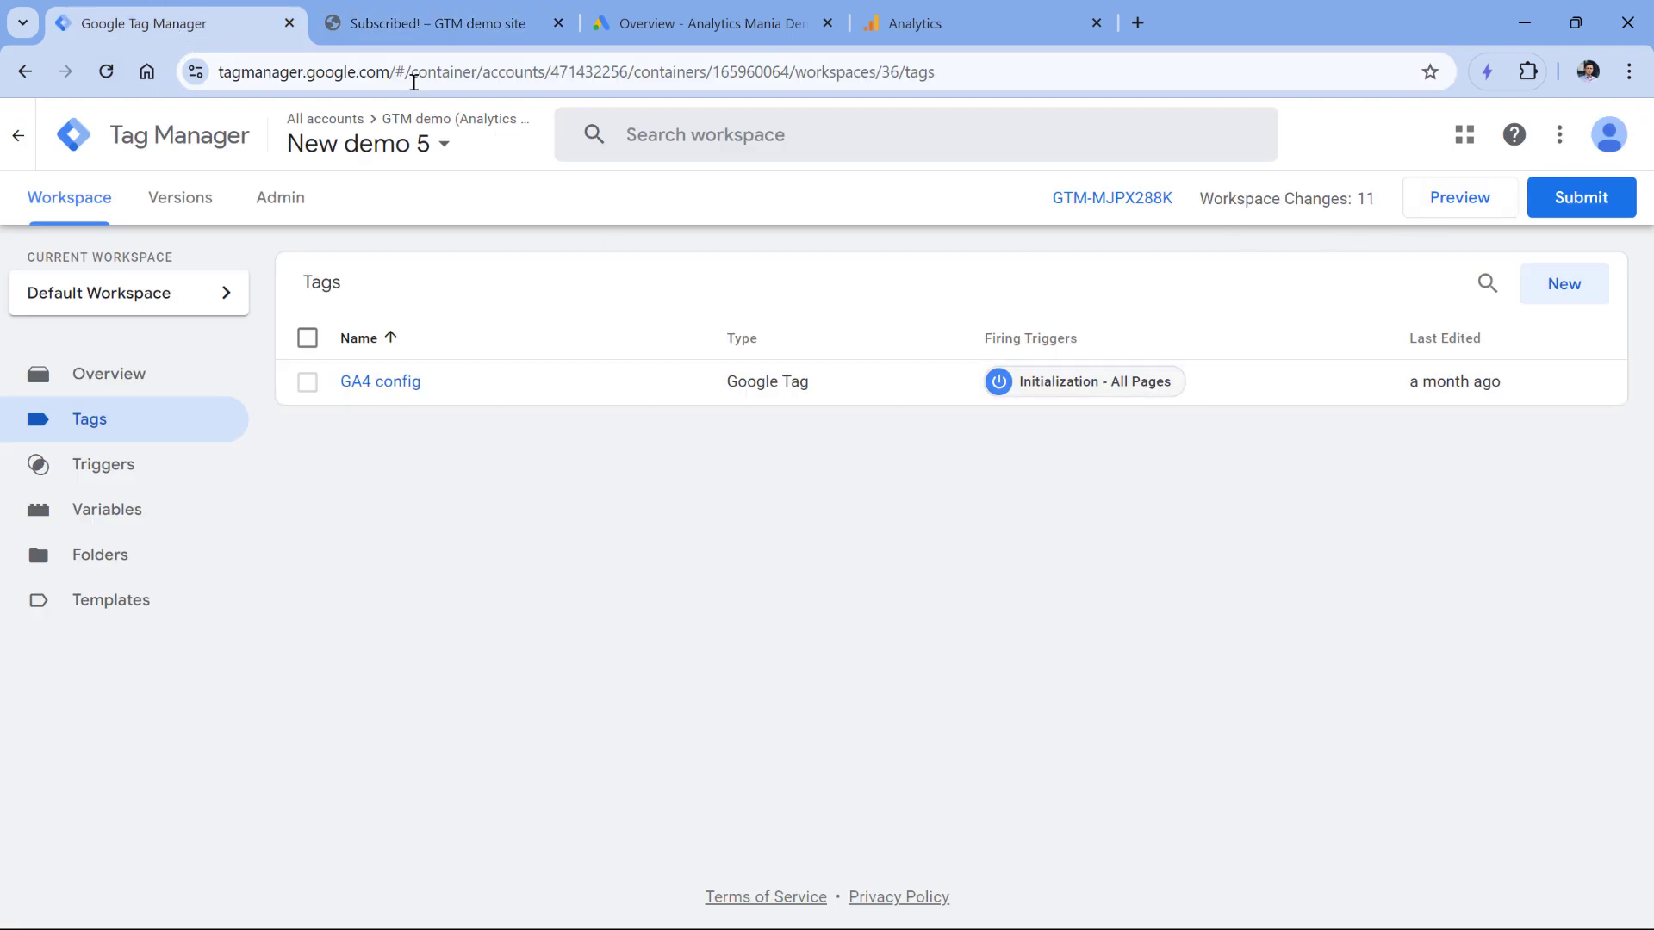
pyautogui.click(431, 31)
pyautogui.click(141, 10)
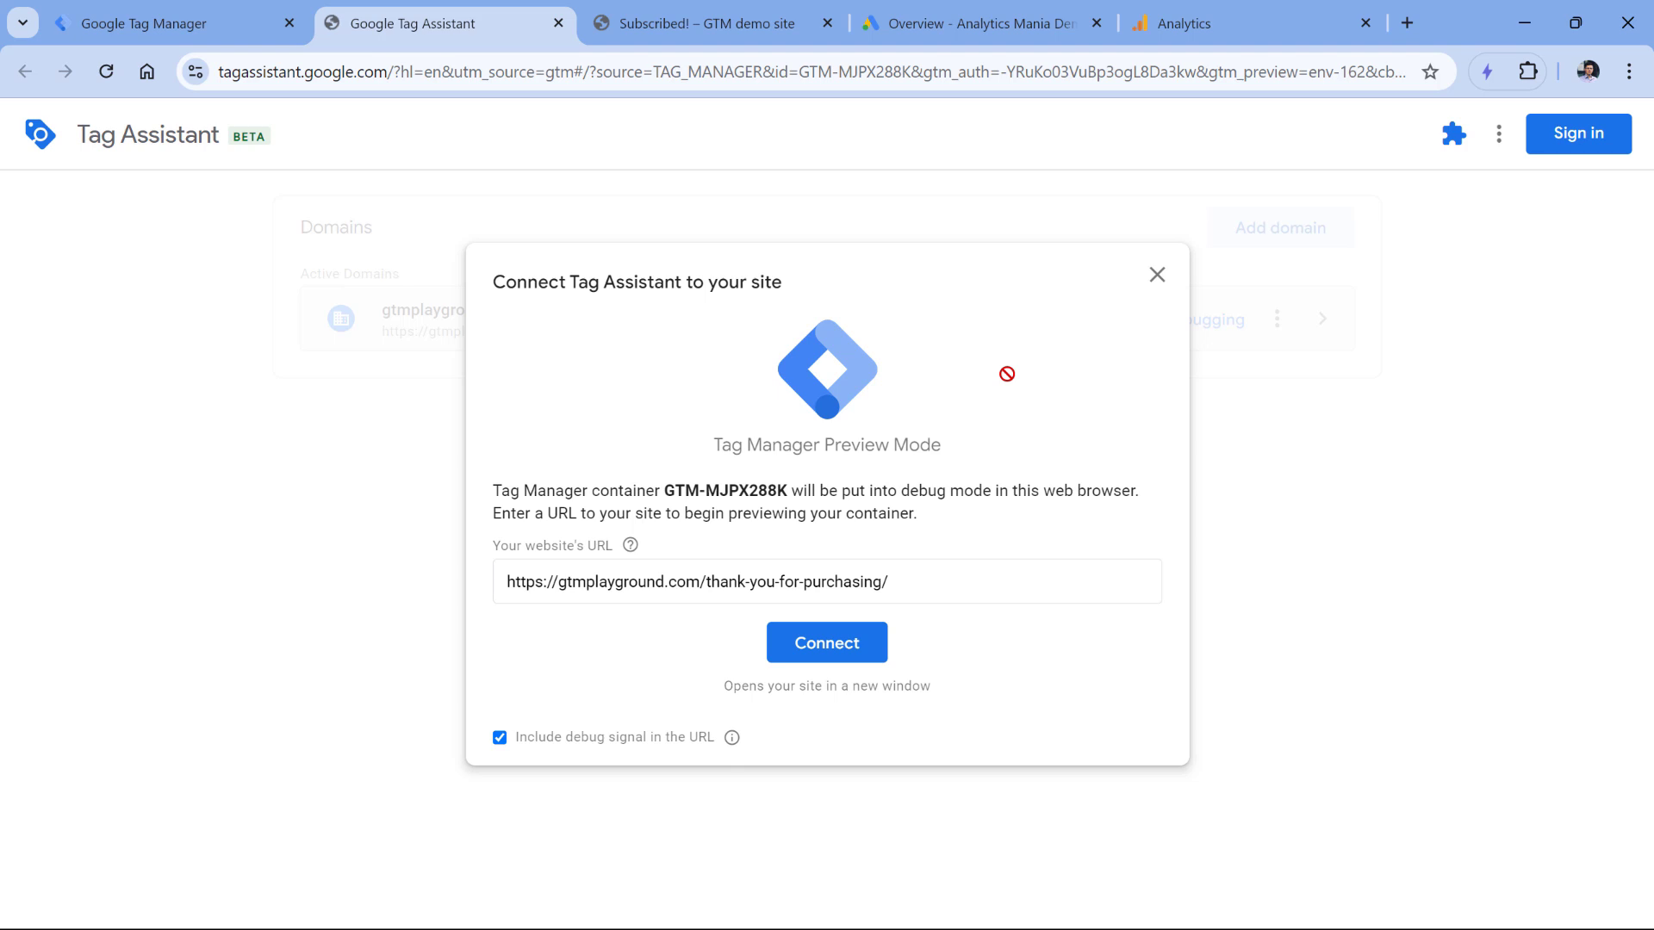
pyautogui.tripleClick(779, 581)
pyautogui.write('https://gtmplayground.com/subscribe-to-newsletter/')
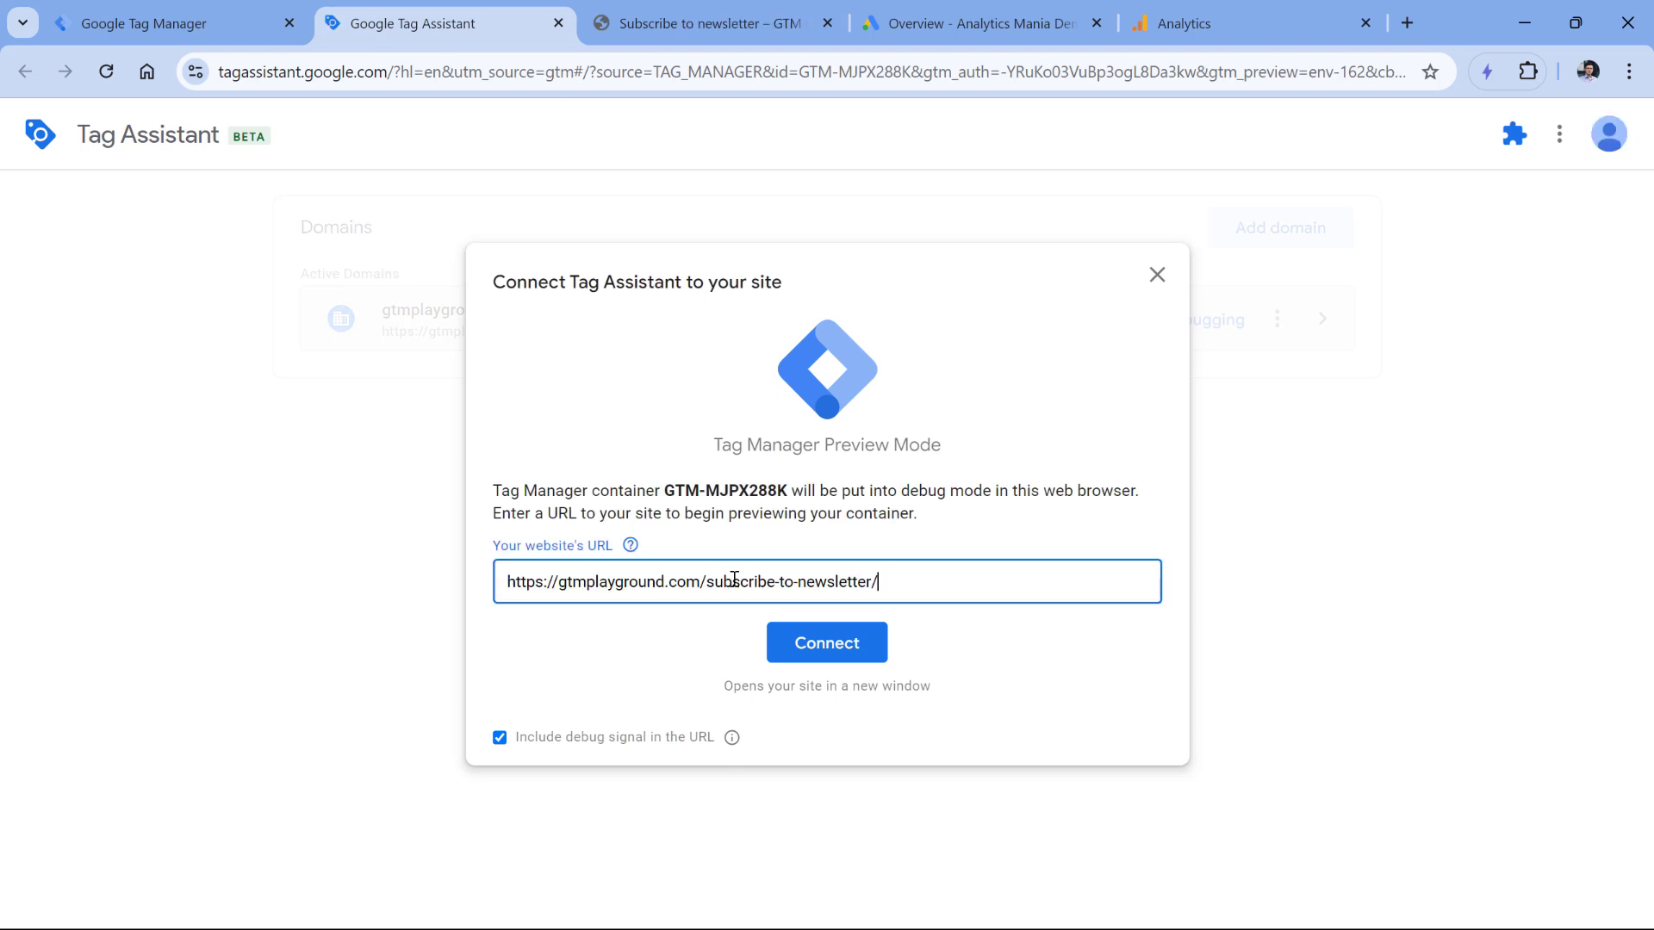
pyautogui.click(822, 655)
pyautogui.click(653, 591)
# Submit a test email signup in the preview window and close the duplicate newsletter tab
pyautogui.write('asd@asd.com')
pyautogui.click(595, 680)
pyautogui.click(807, 23)
pyautogui.middleClick(806, 23)
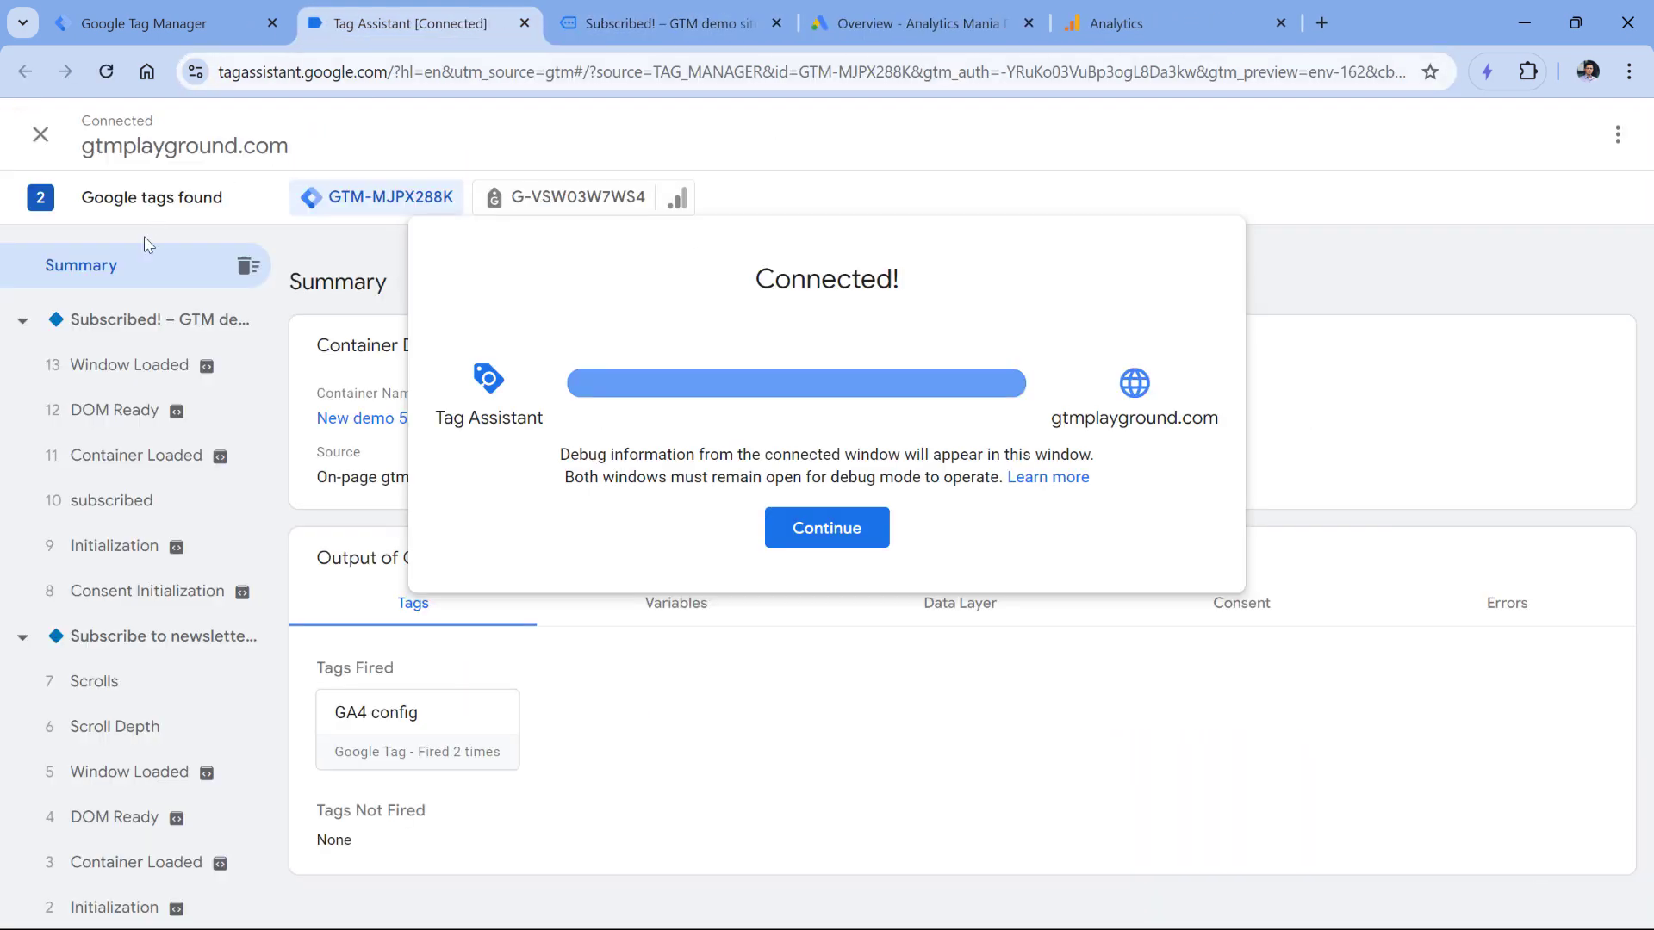
# Inspect the subscribed event's dataLayer push in Tag Assistant
pyautogui.click(88, 498)
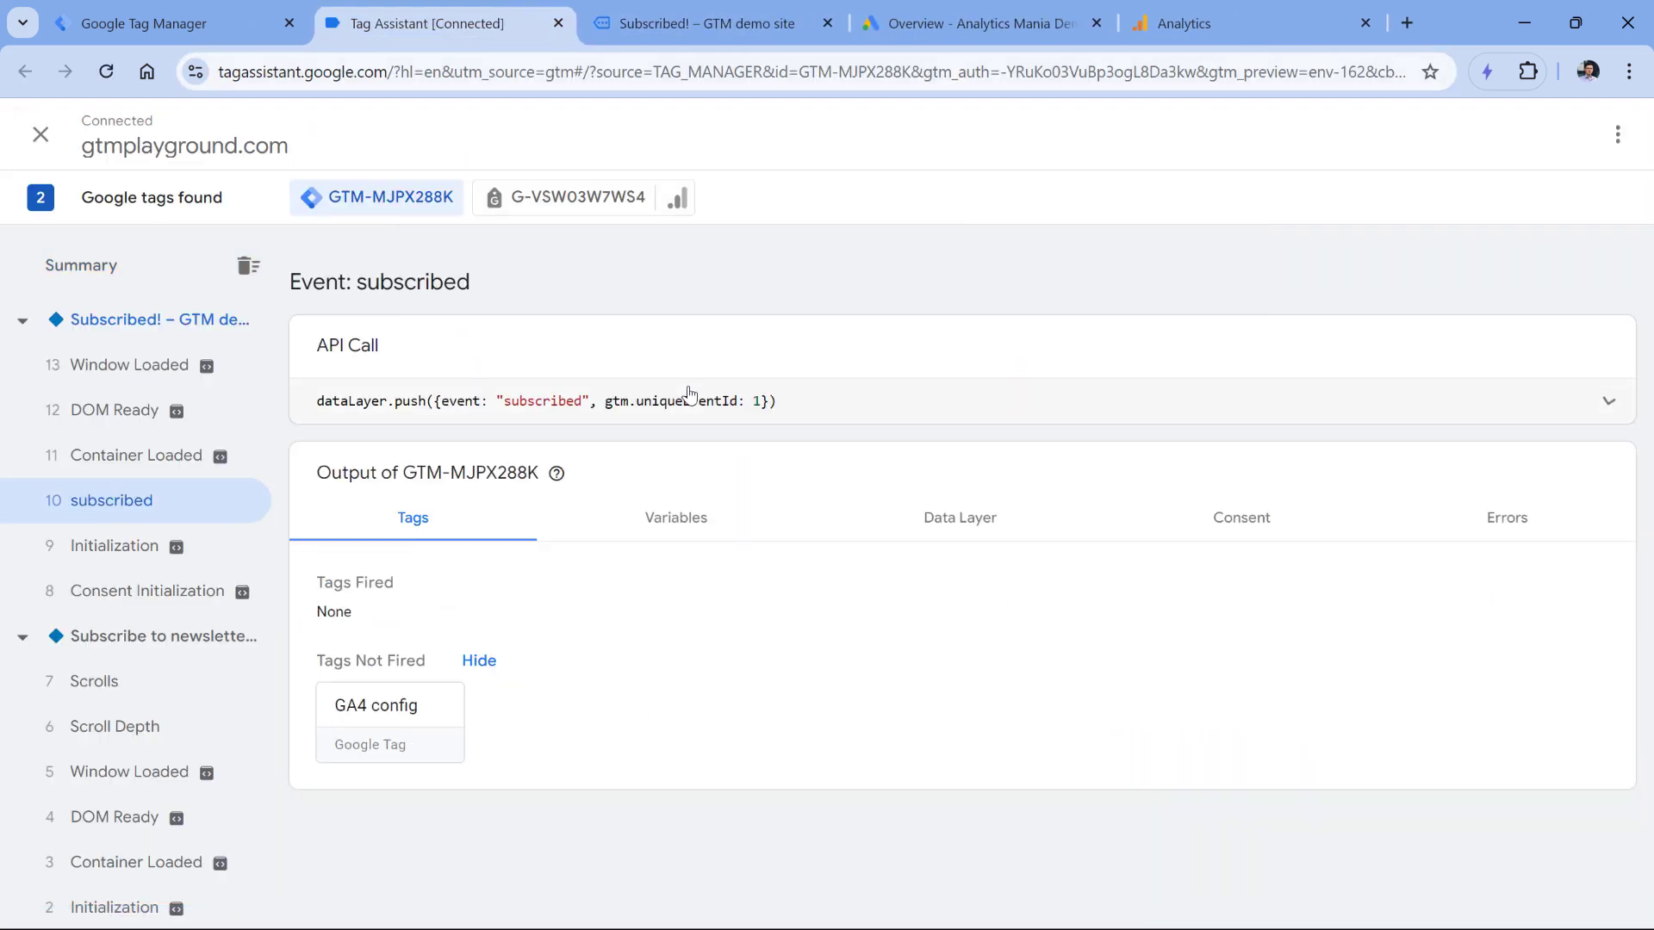
pyautogui.moveTo(316, 403); pyautogui.dragTo(432, 402)
pyautogui.doubleClick(522, 402)
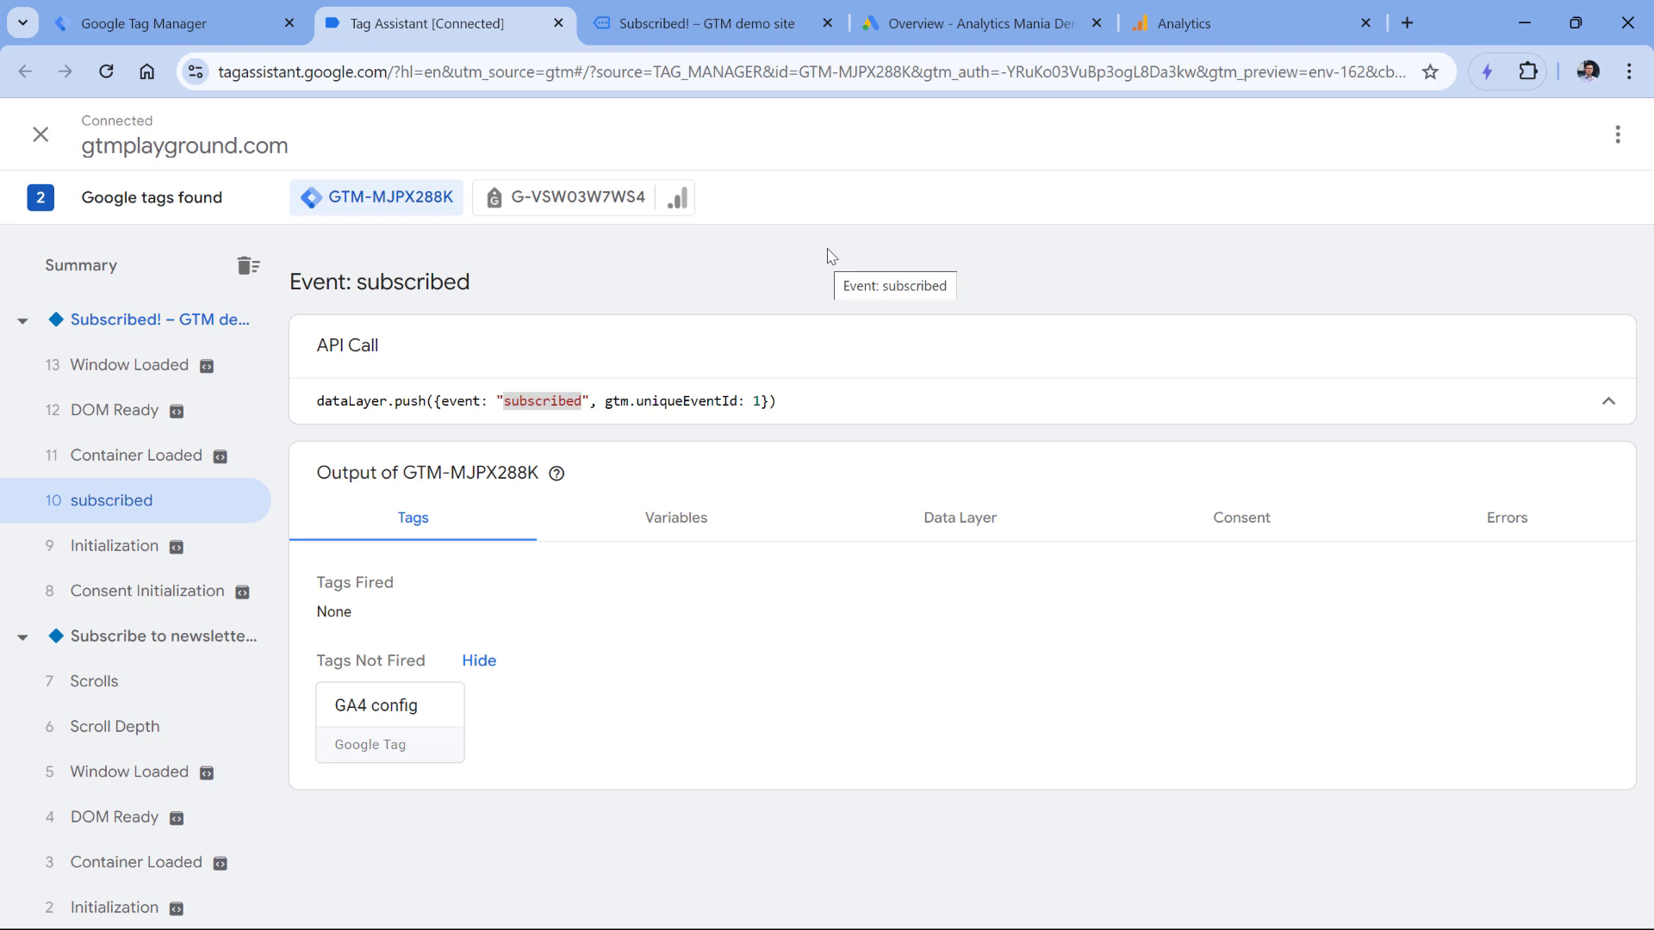
pyautogui.click(973, 24)
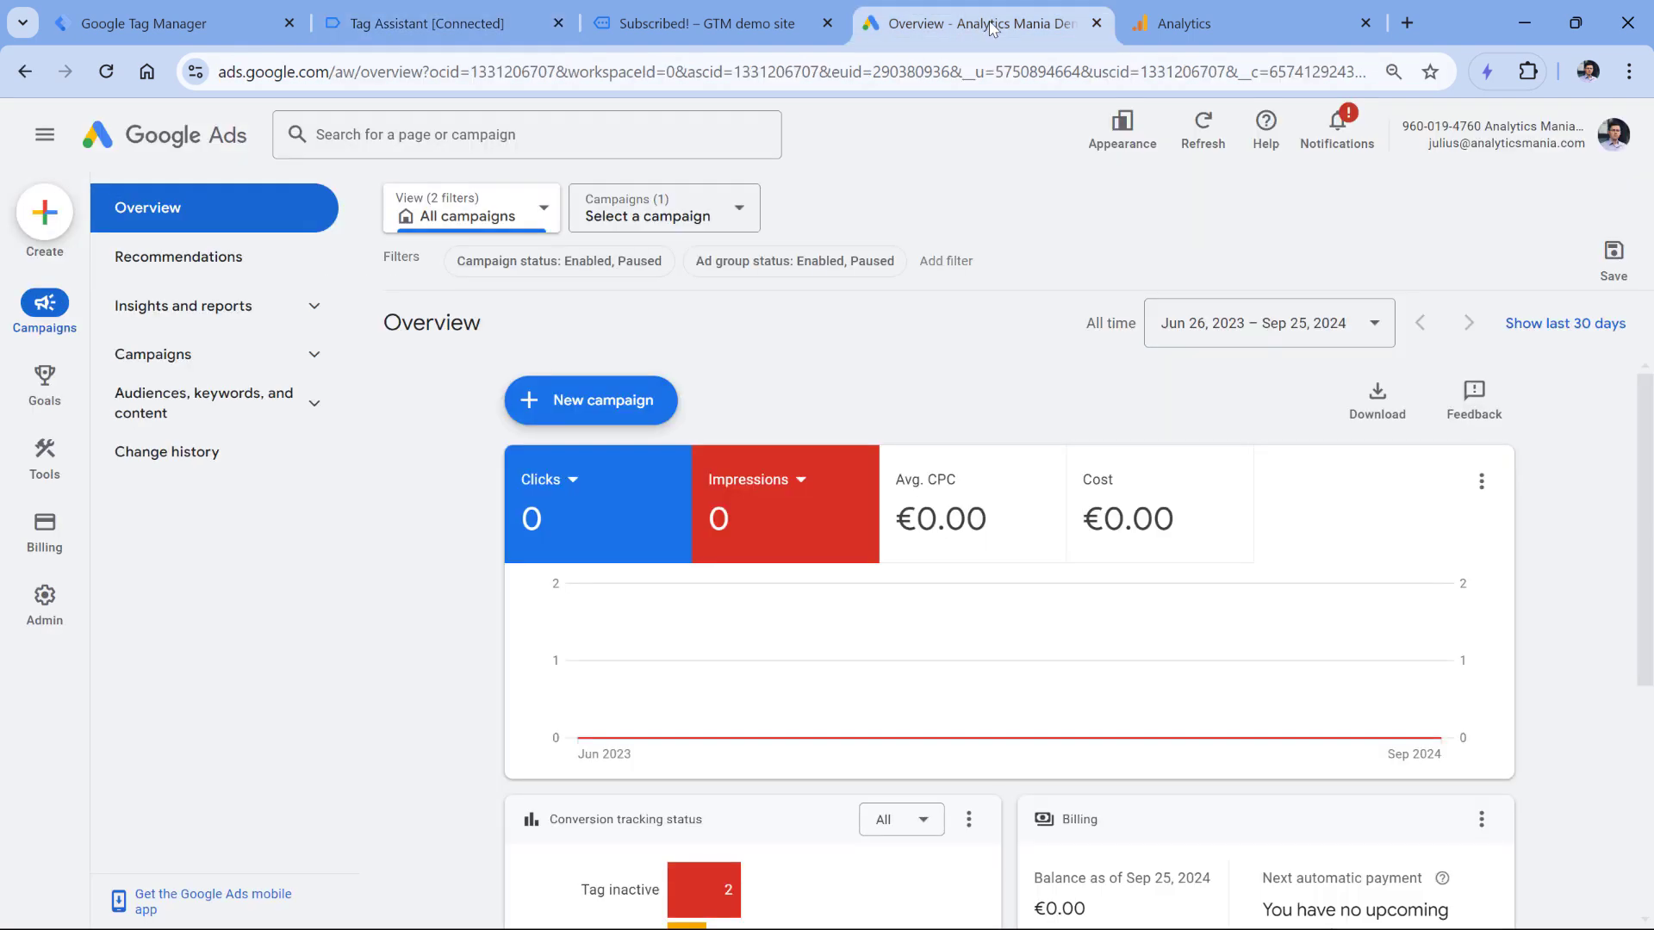
# Start a new Website conversion action from Goals > Conversions > Summary
pyautogui.moveTo(45, 387)
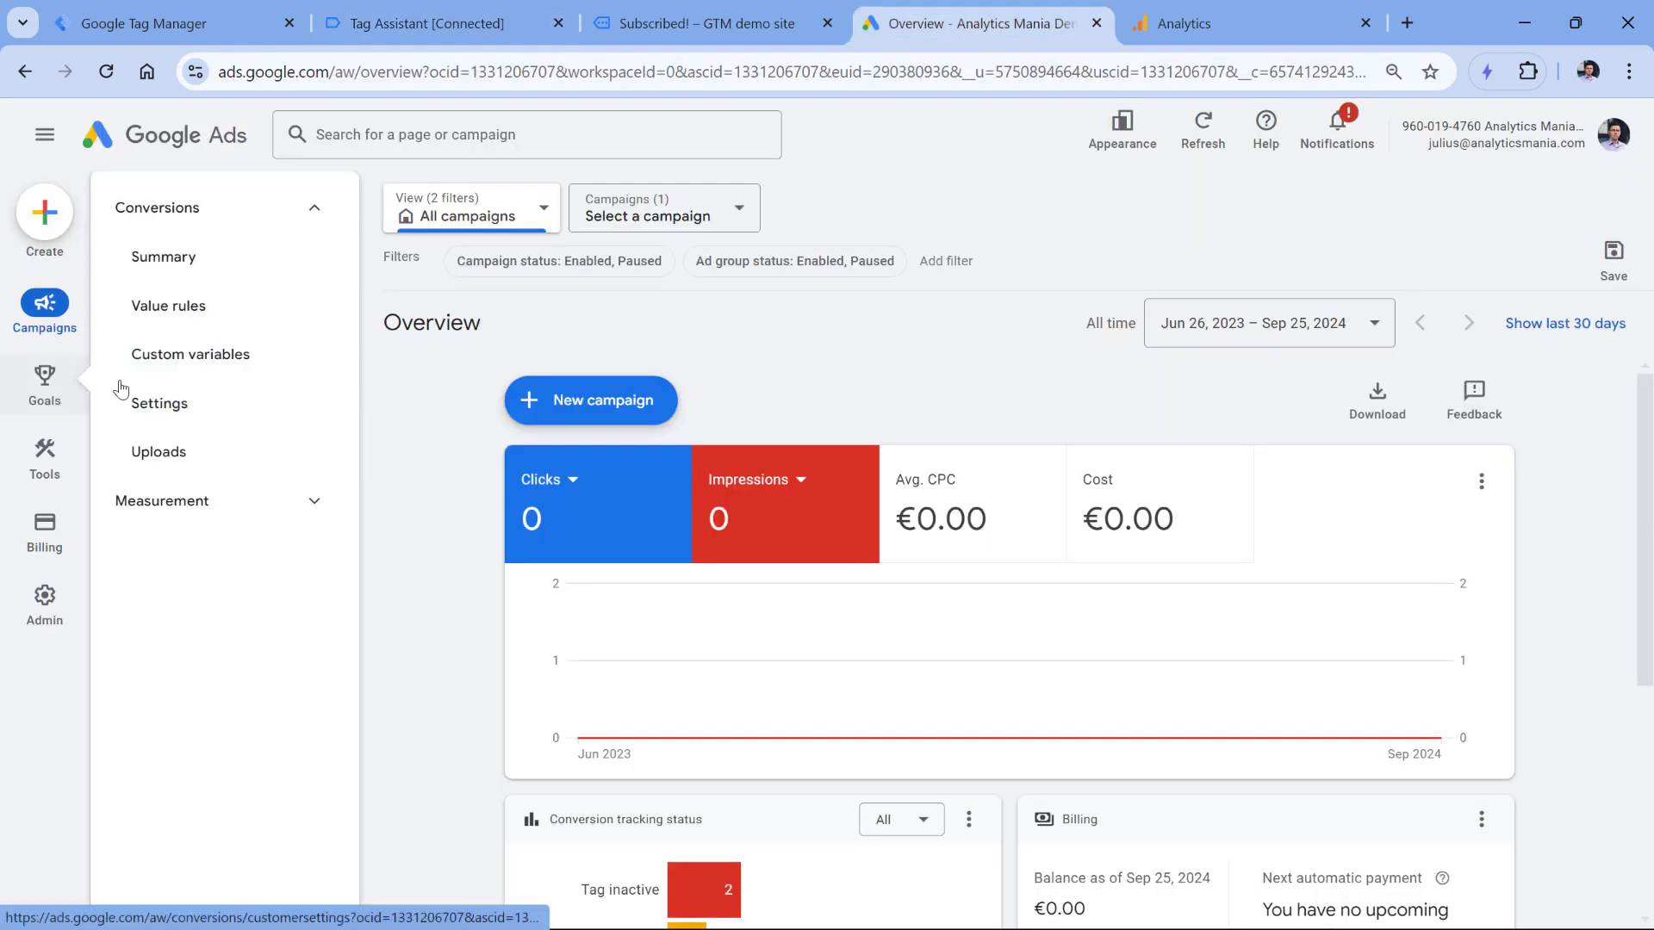
pyautogui.click(280, 211)
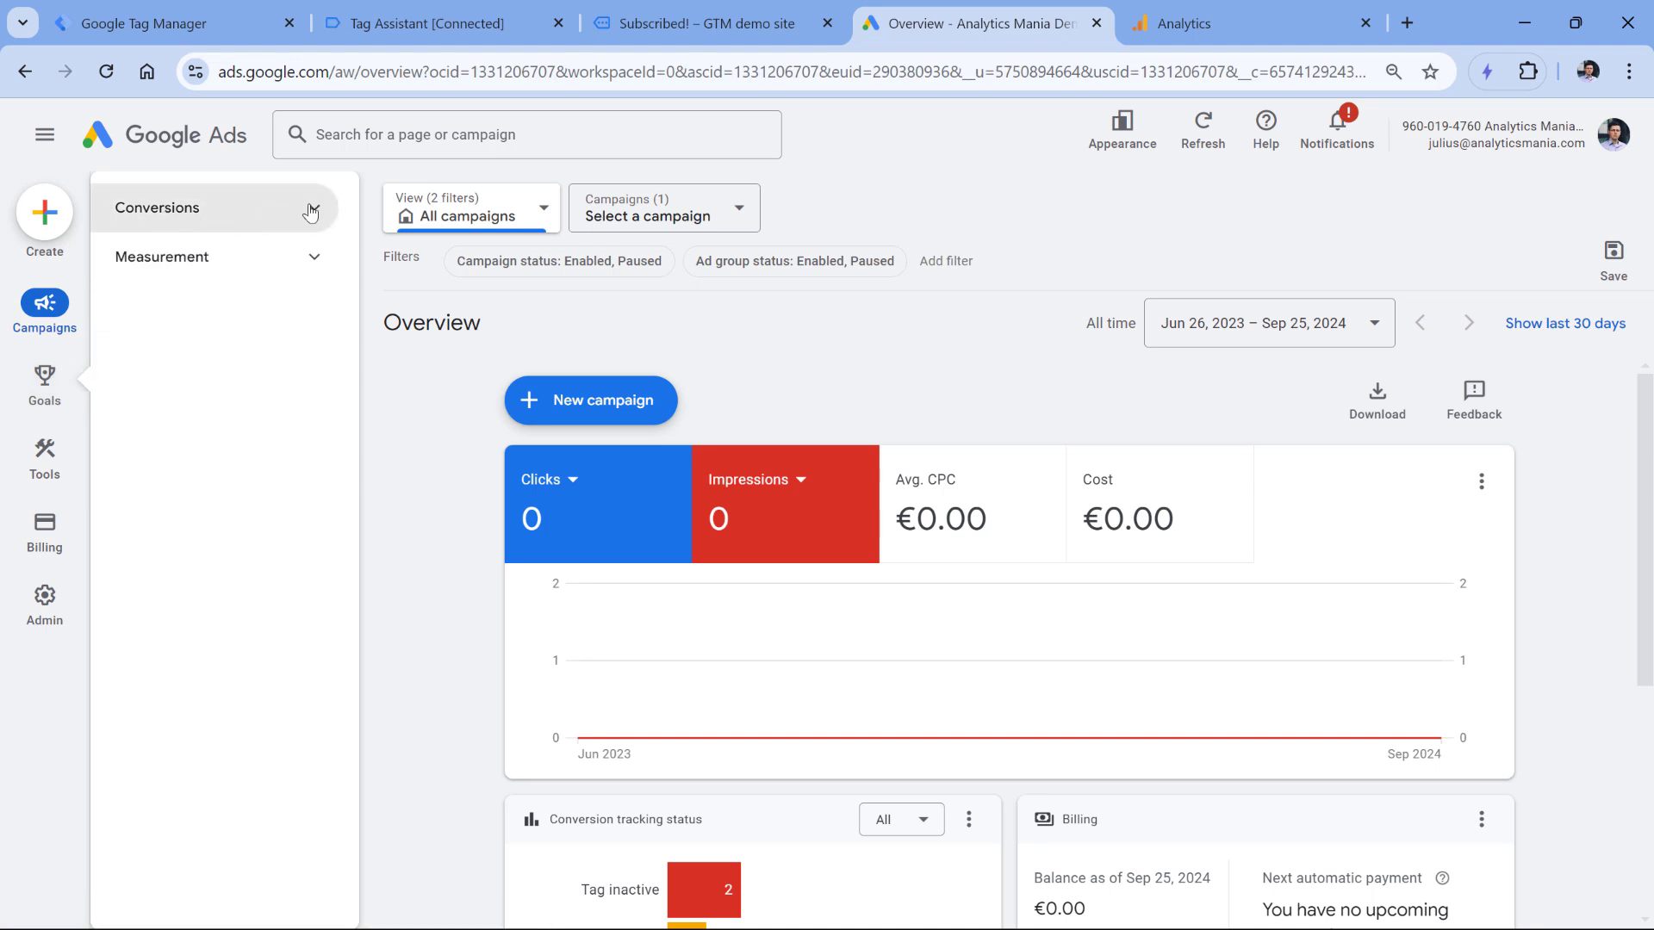
pyautogui.click(215, 211)
pyautogui.click(194, 285)
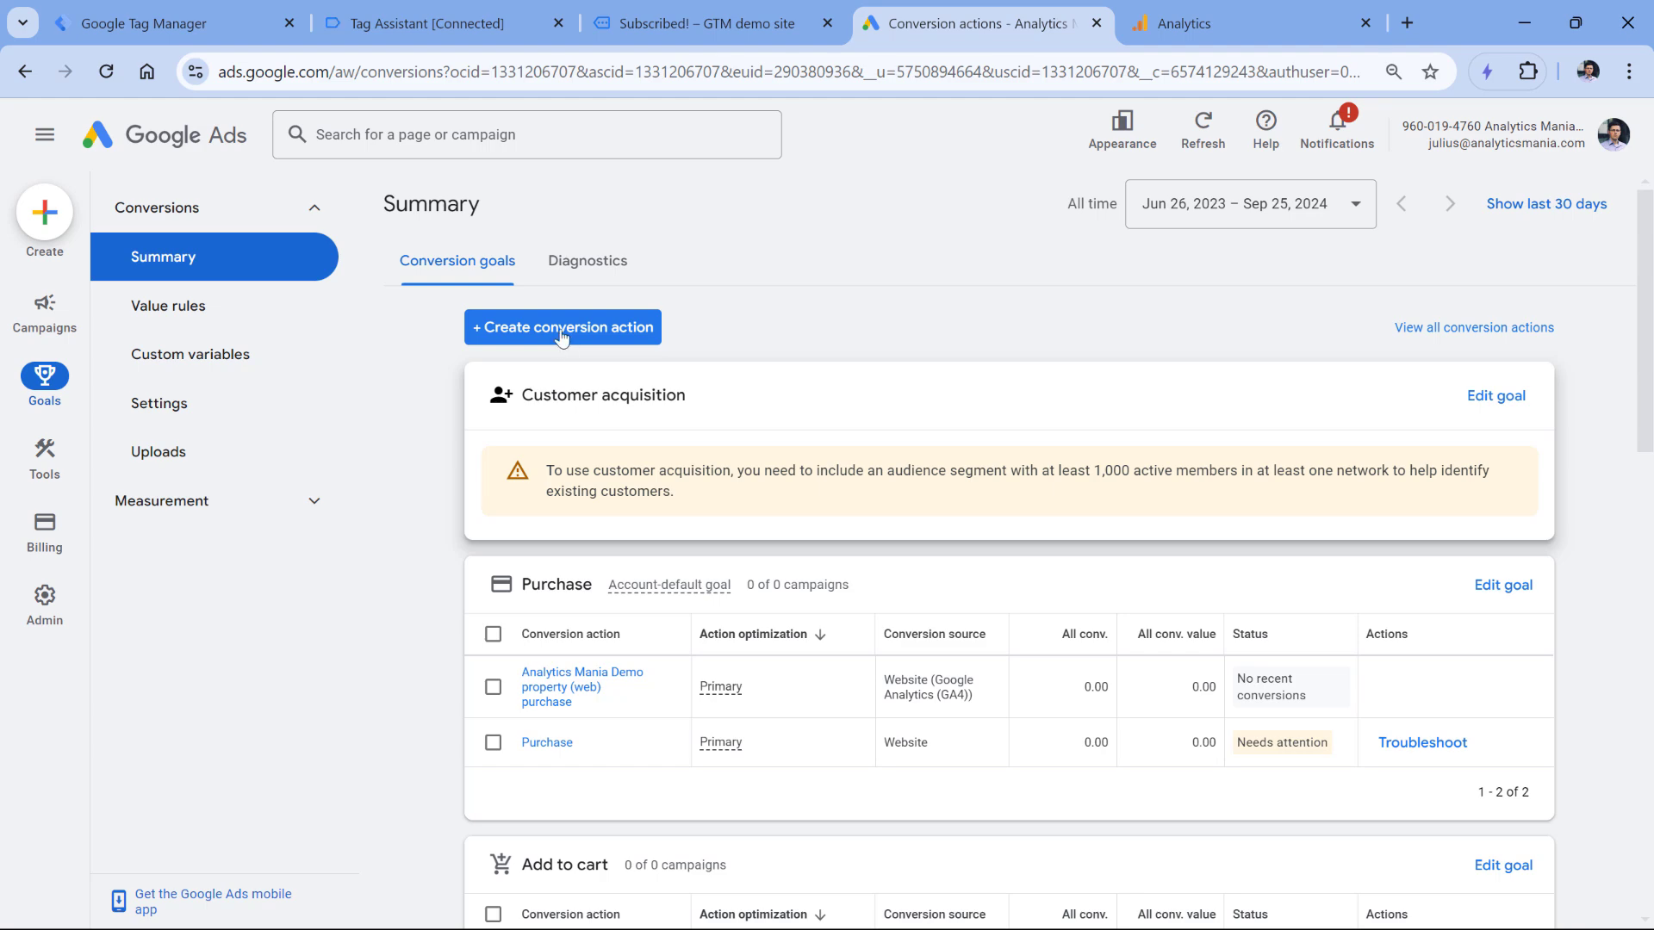
pyautogui.click(566, 337)
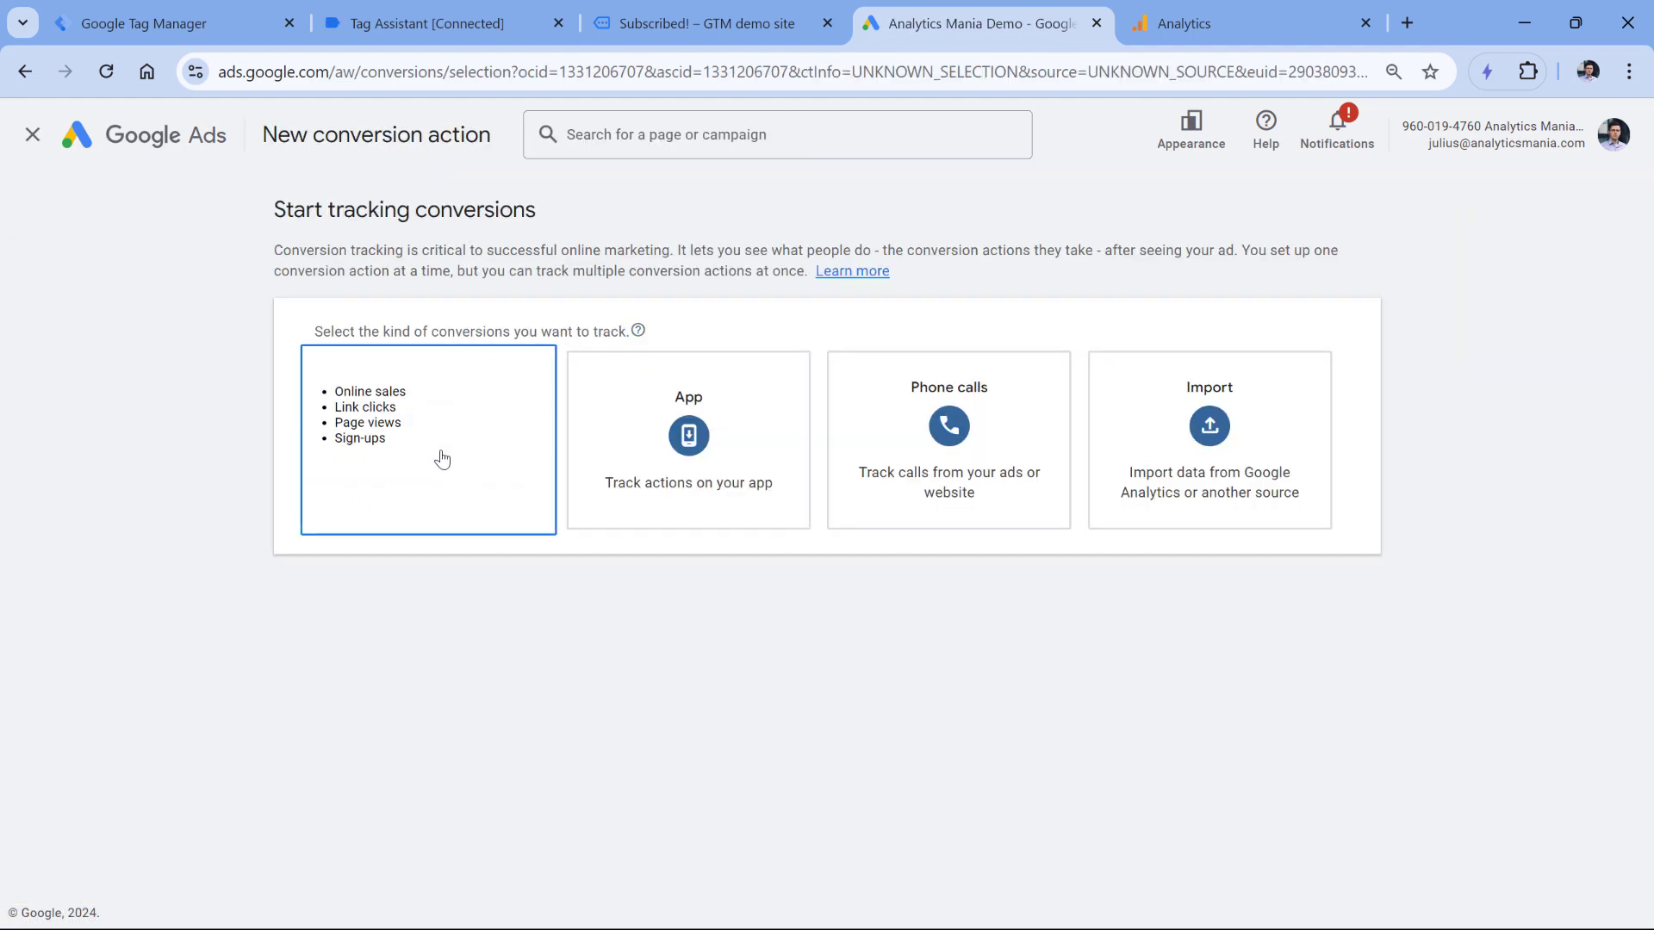
pyautogui.click(435, 446)
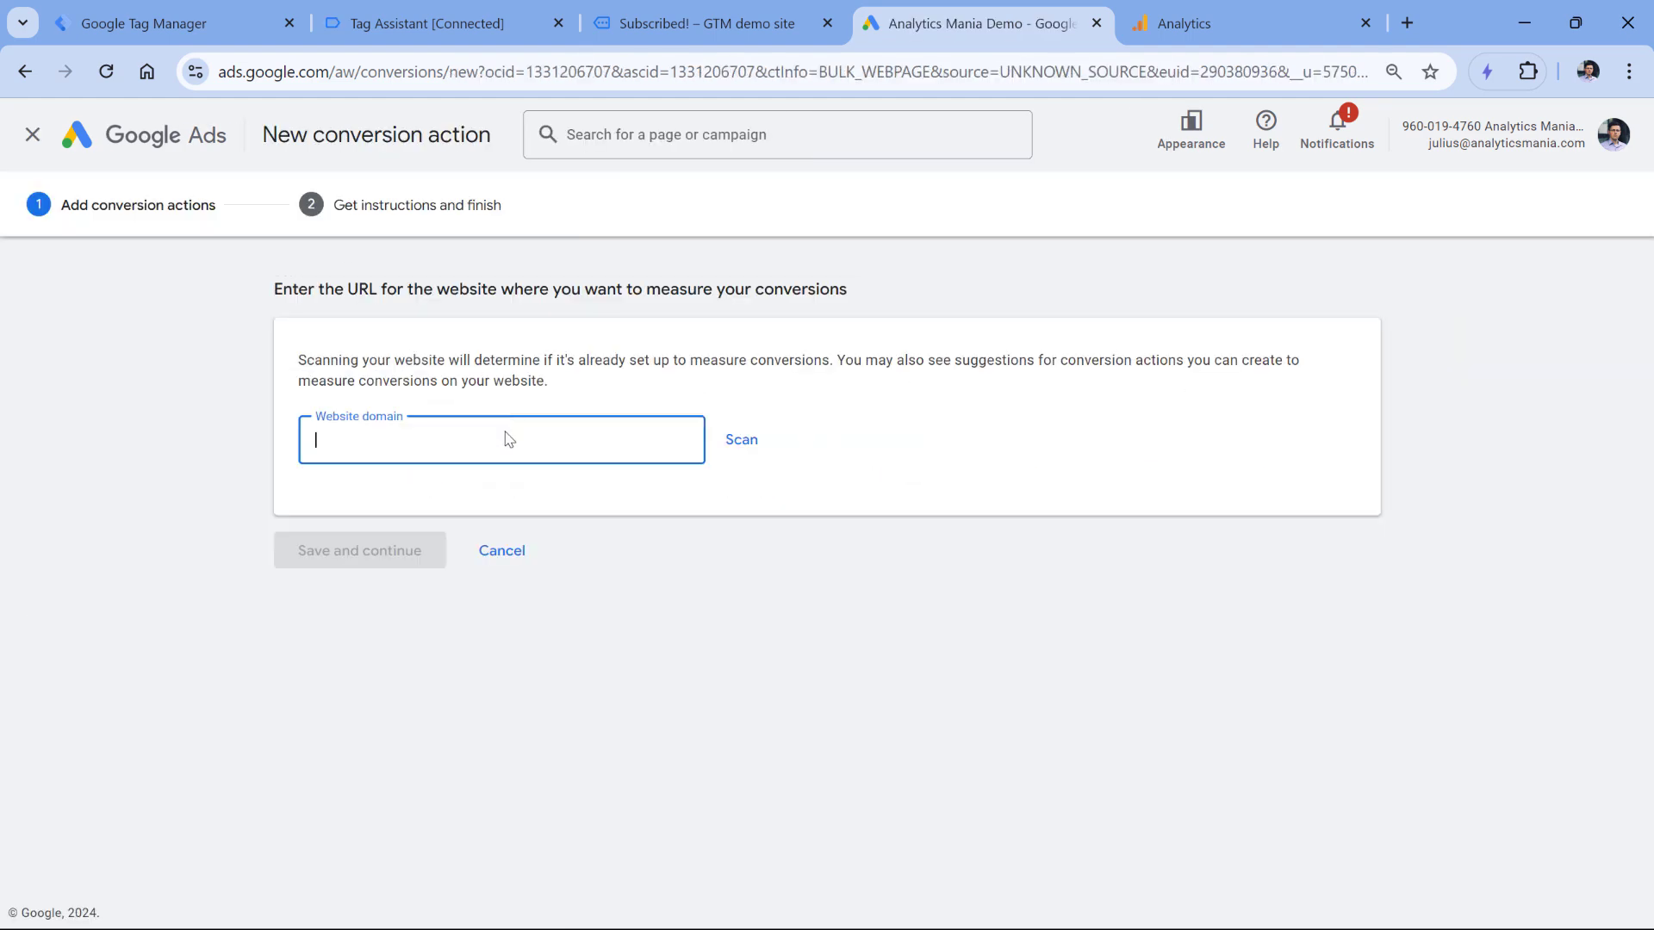
pyautogui.click(663, 23)
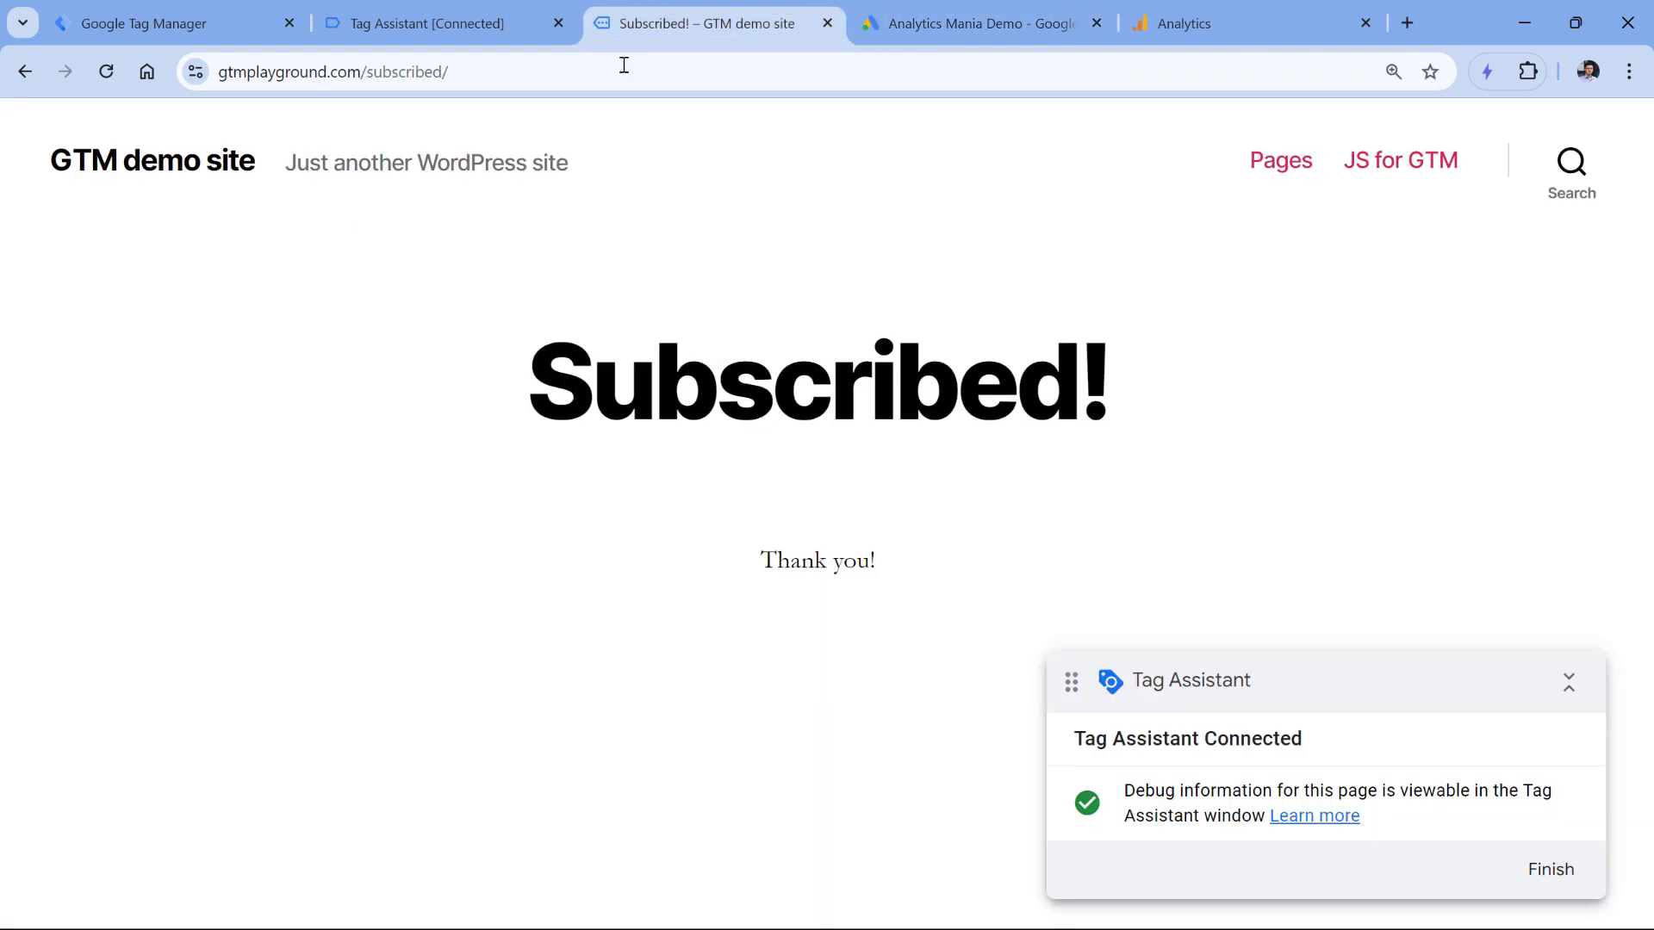
pyautogui.moveTo(384, 77); pyautogui.dragTo(219, 72)
pyautogui.hotkey('ctrl', 'c')
pyautogui.hotkey('ctrl', 'Tab')
pyautogui.hotkey('ctrl', 'v')
pyautogui.click(744, 446)
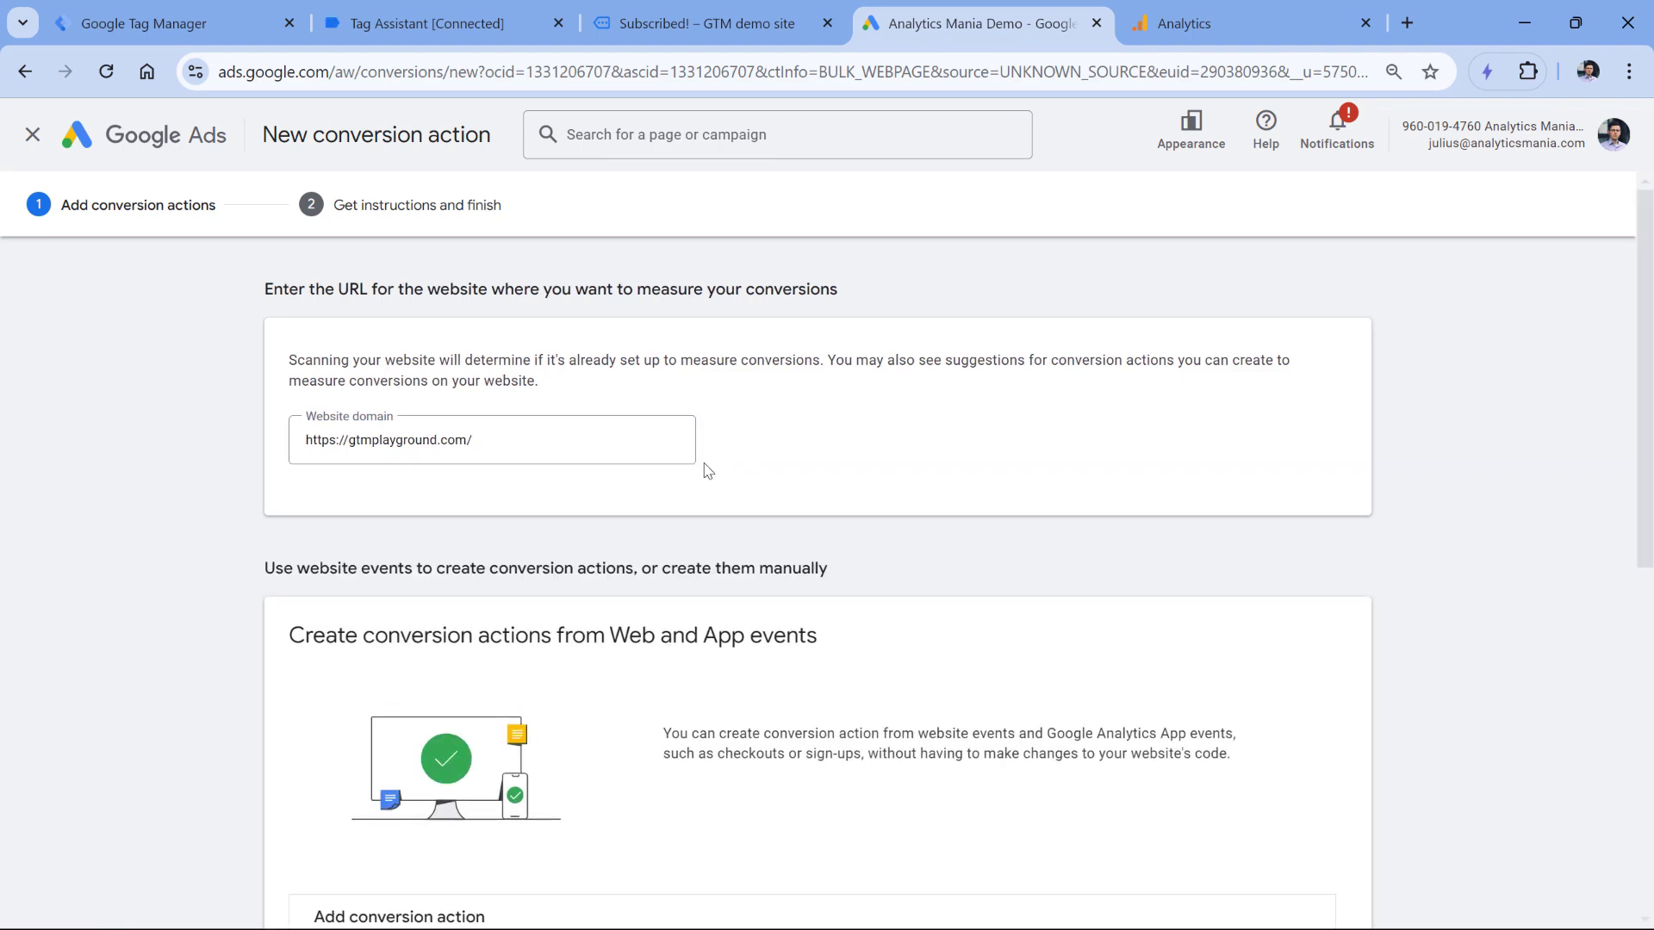
pyautogui.scroll(-8, 711, 440)
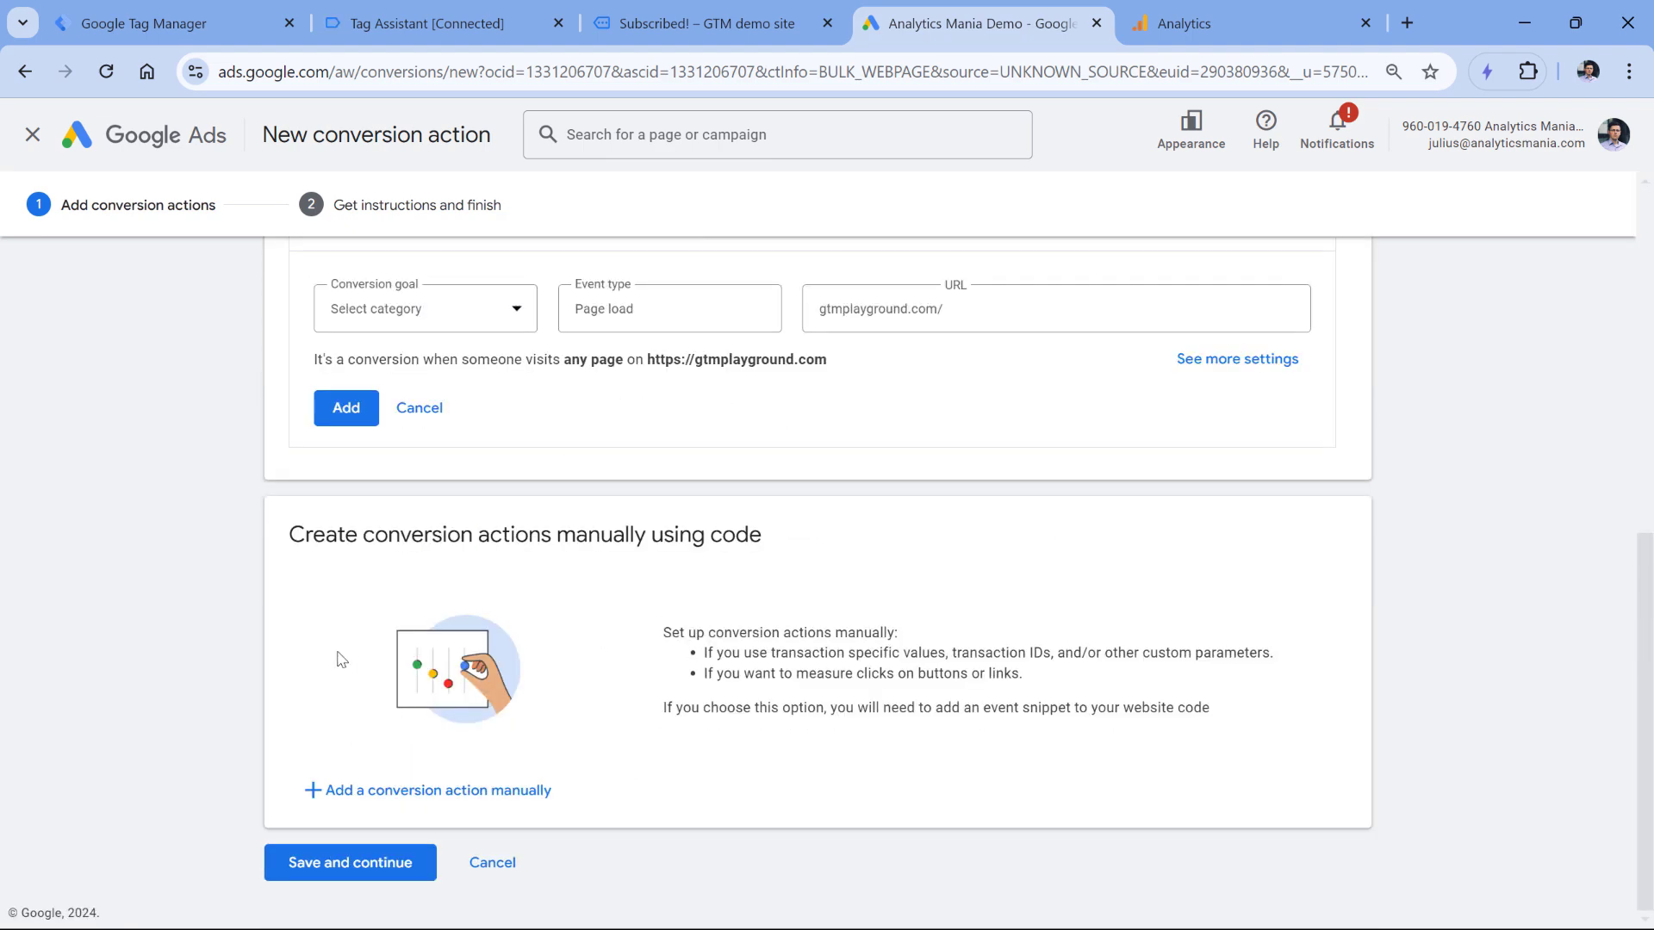
# Set up the conversion manually with category Subscribe, named Newsletter subscription
pyautogui.click(422, 791)
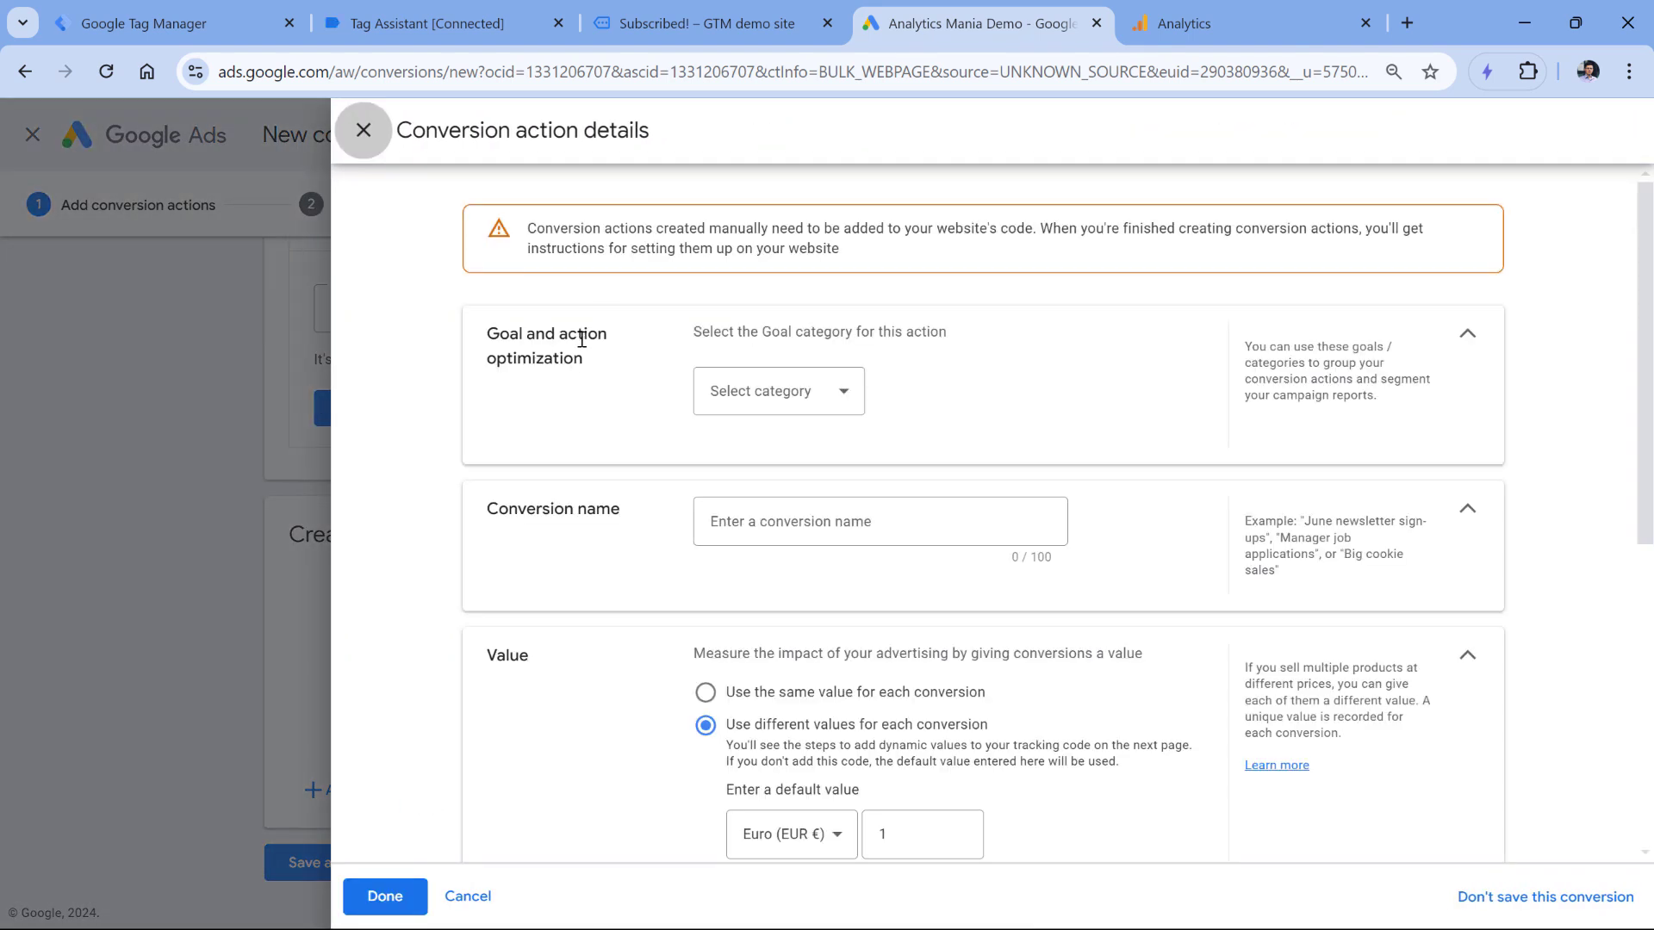
pyautogui.click(801, 401)
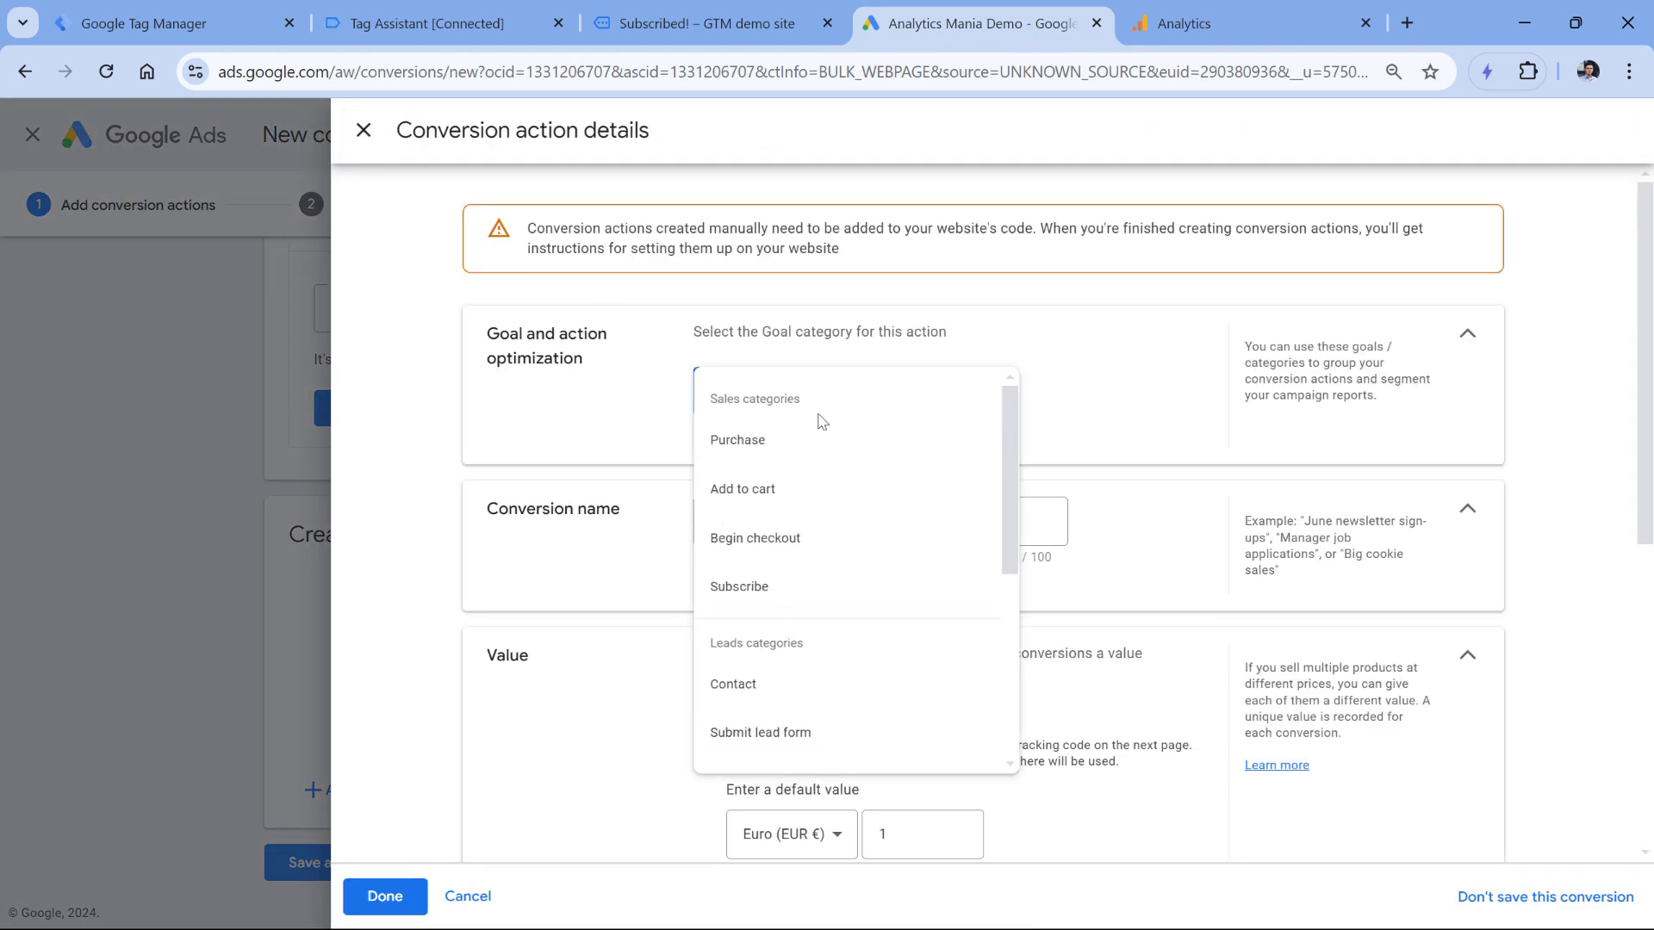
pyautogui.scroll(-1, 801, 466)
pyautogui.click(757, 476)
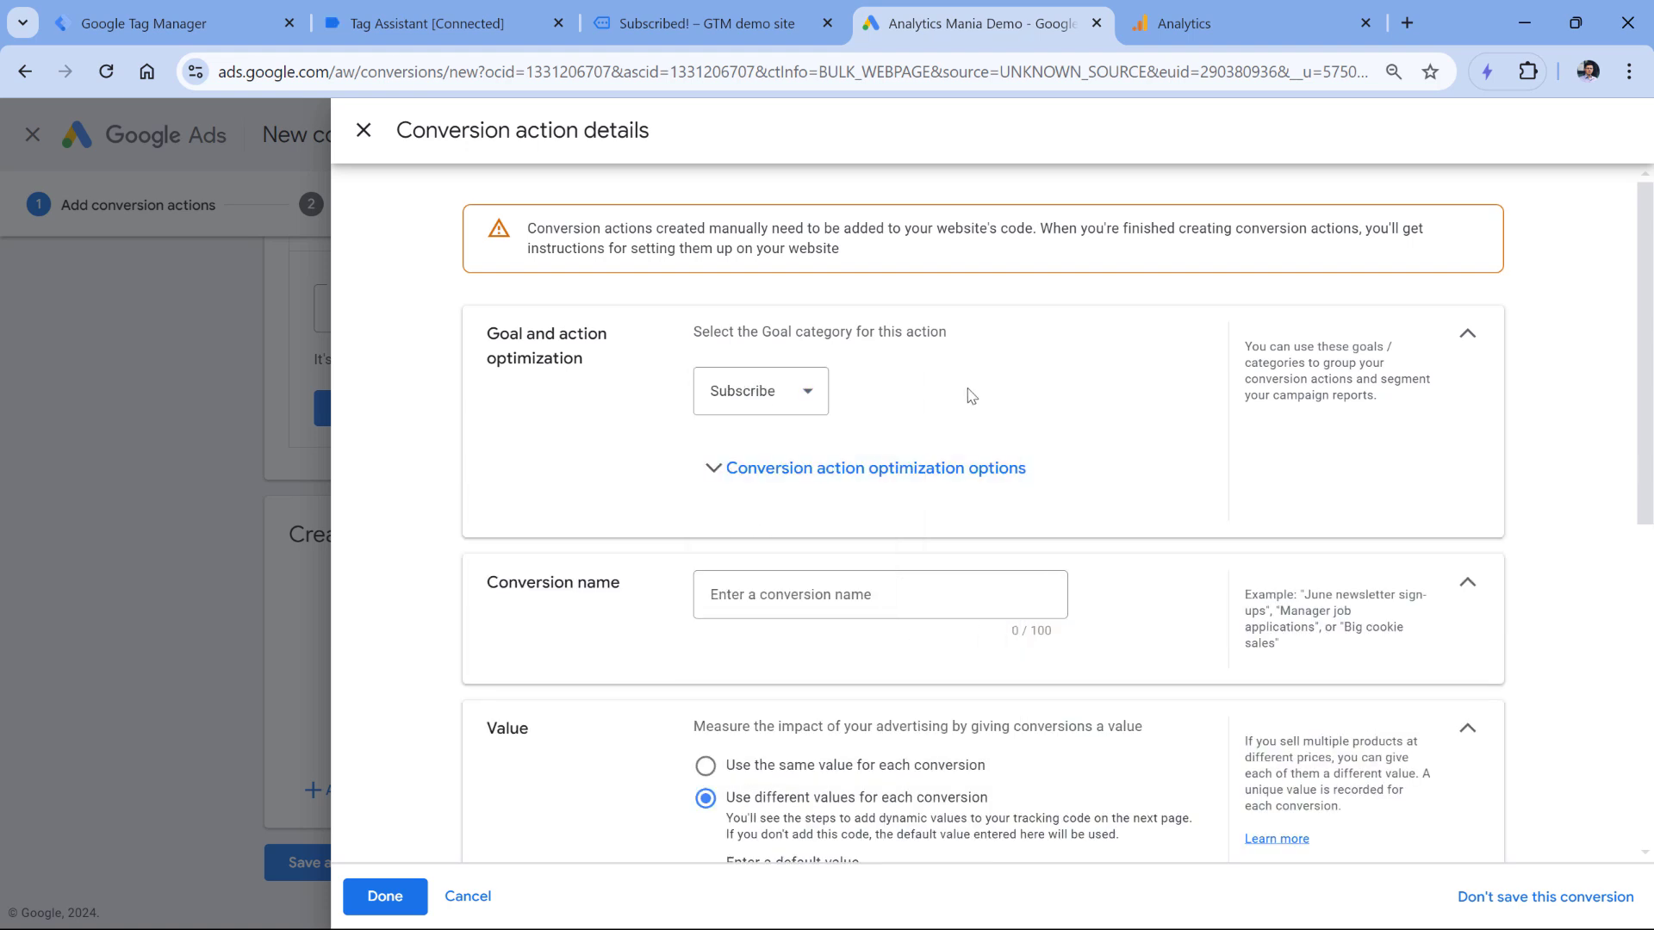
pyautogui.click(858, 579)
pyautogui.write('Newsletter subscription')
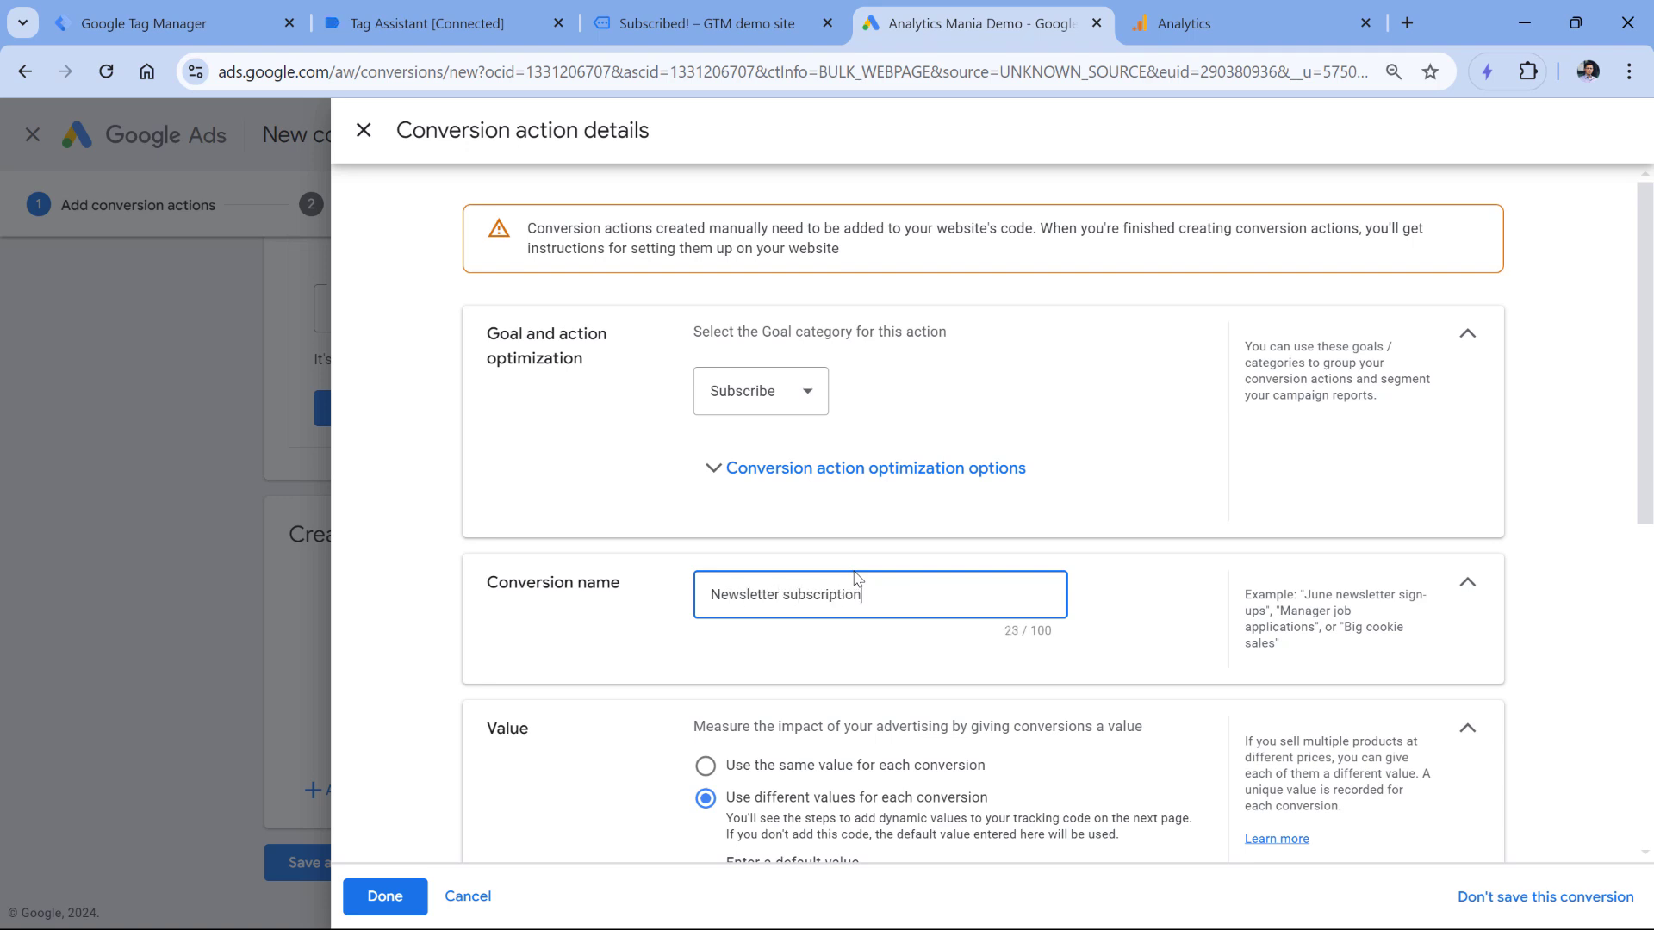
pyautogui.scroll(-5, 858, 579)
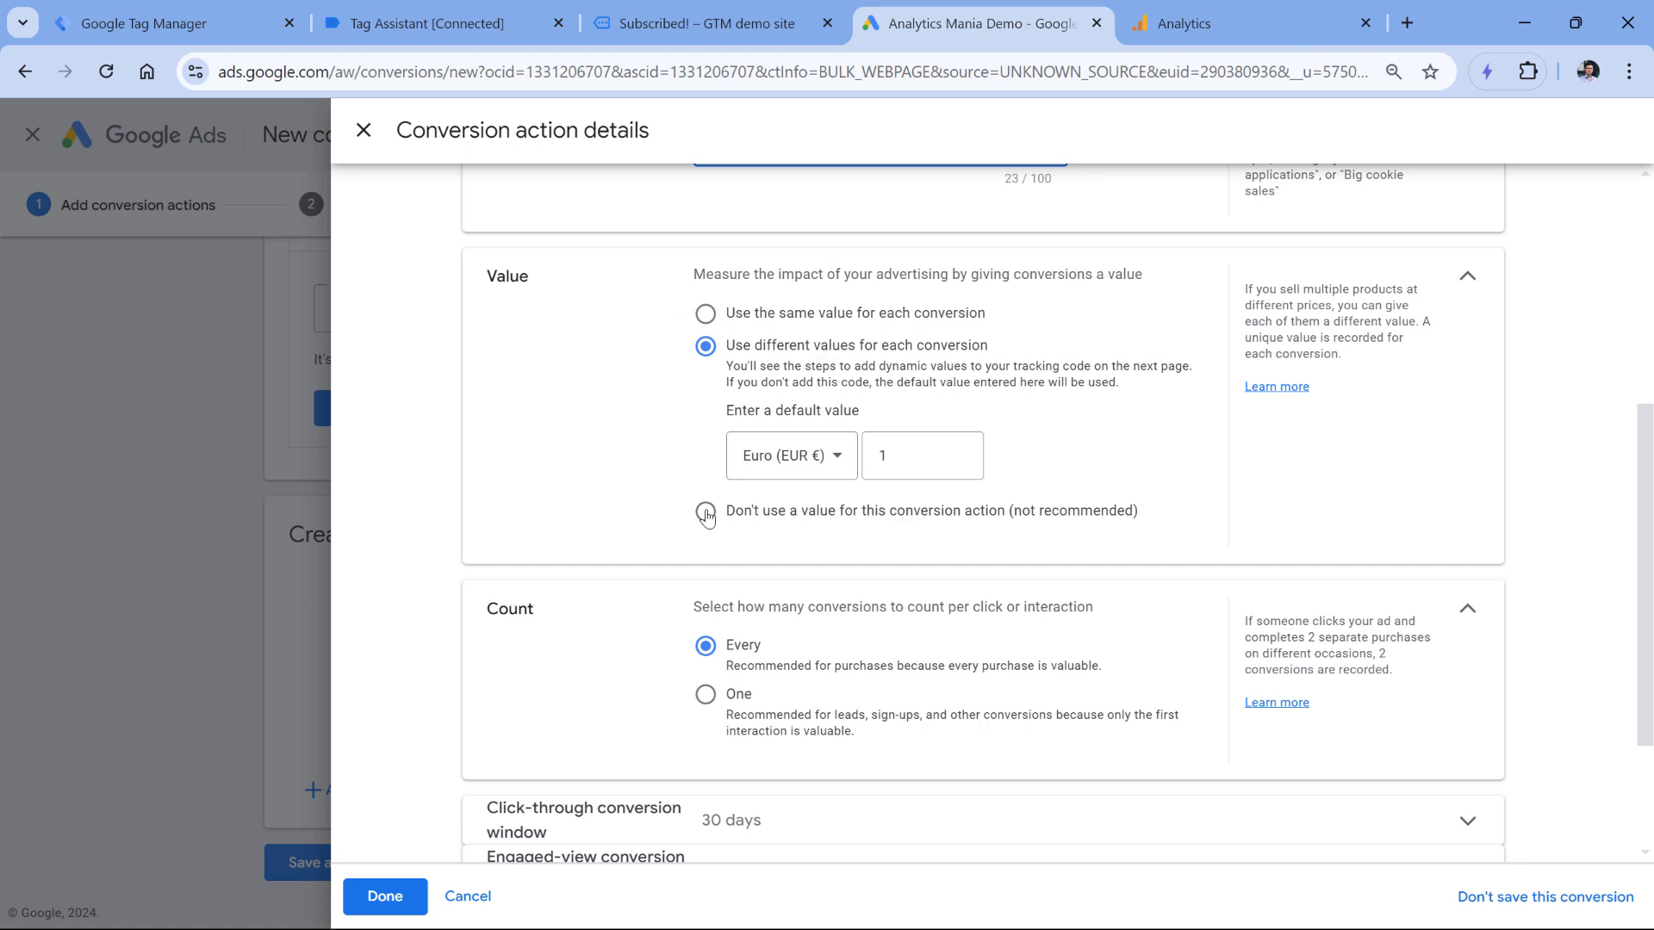
# Keep the 1 EUR default value, set Count to One, and finish the details
pyautogui.click(912, 453)
pyautogui.doubleClick(880, 465)
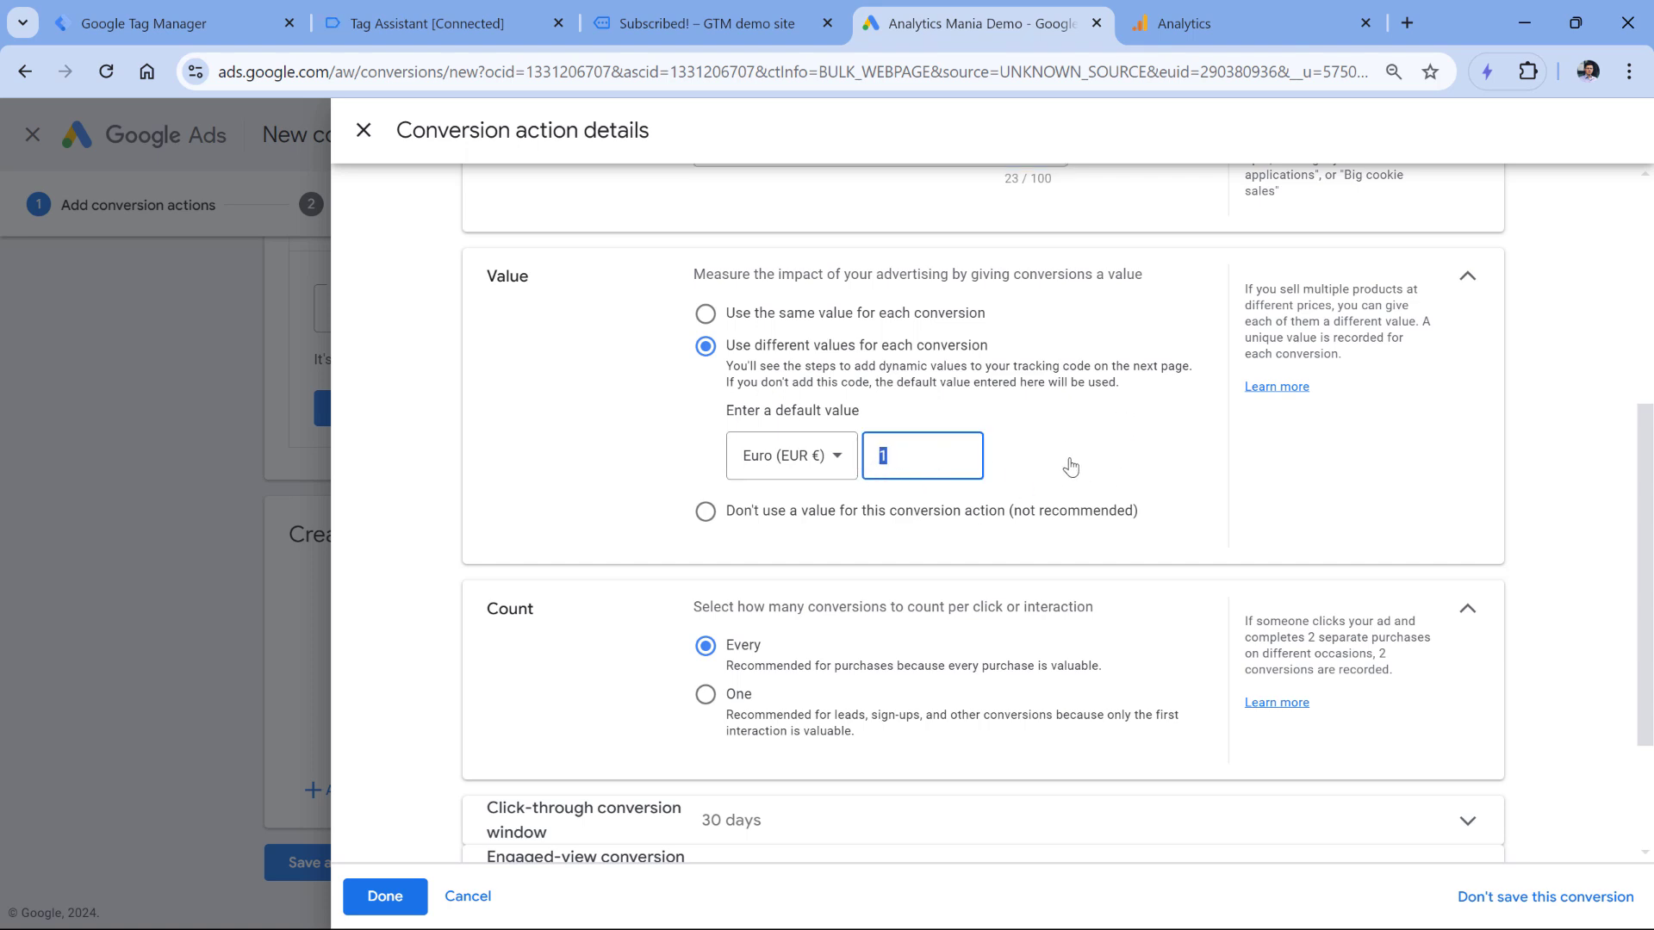
pyautogui.scroll(-3, 1070, 466)
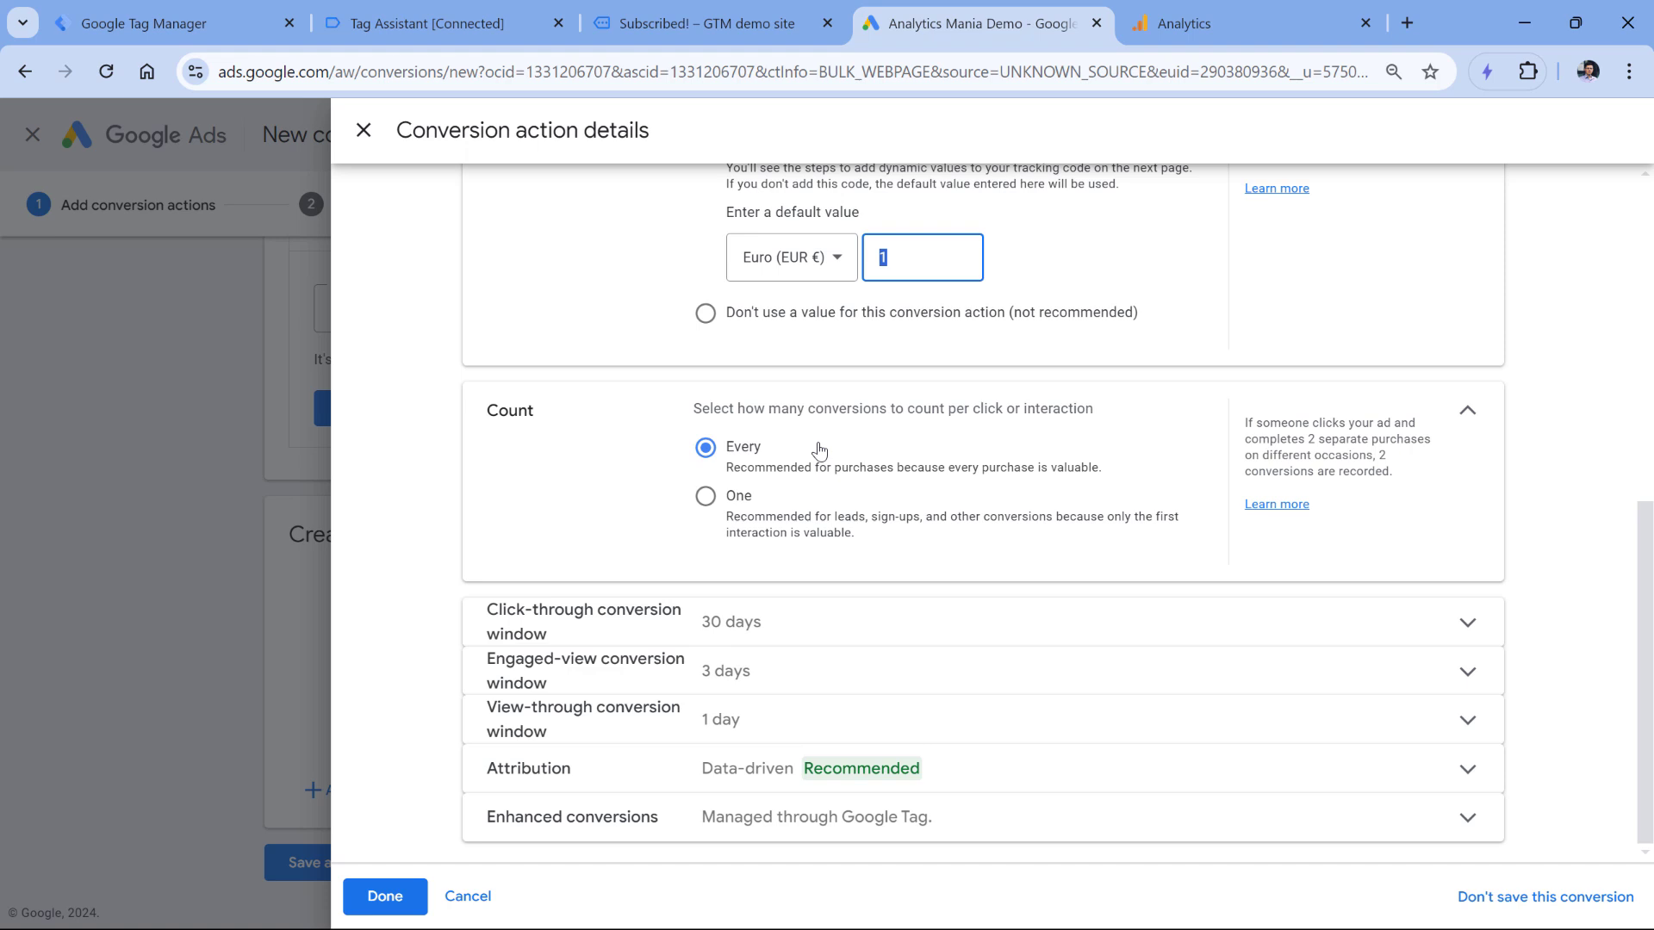
pyautogui.click(709, 509)
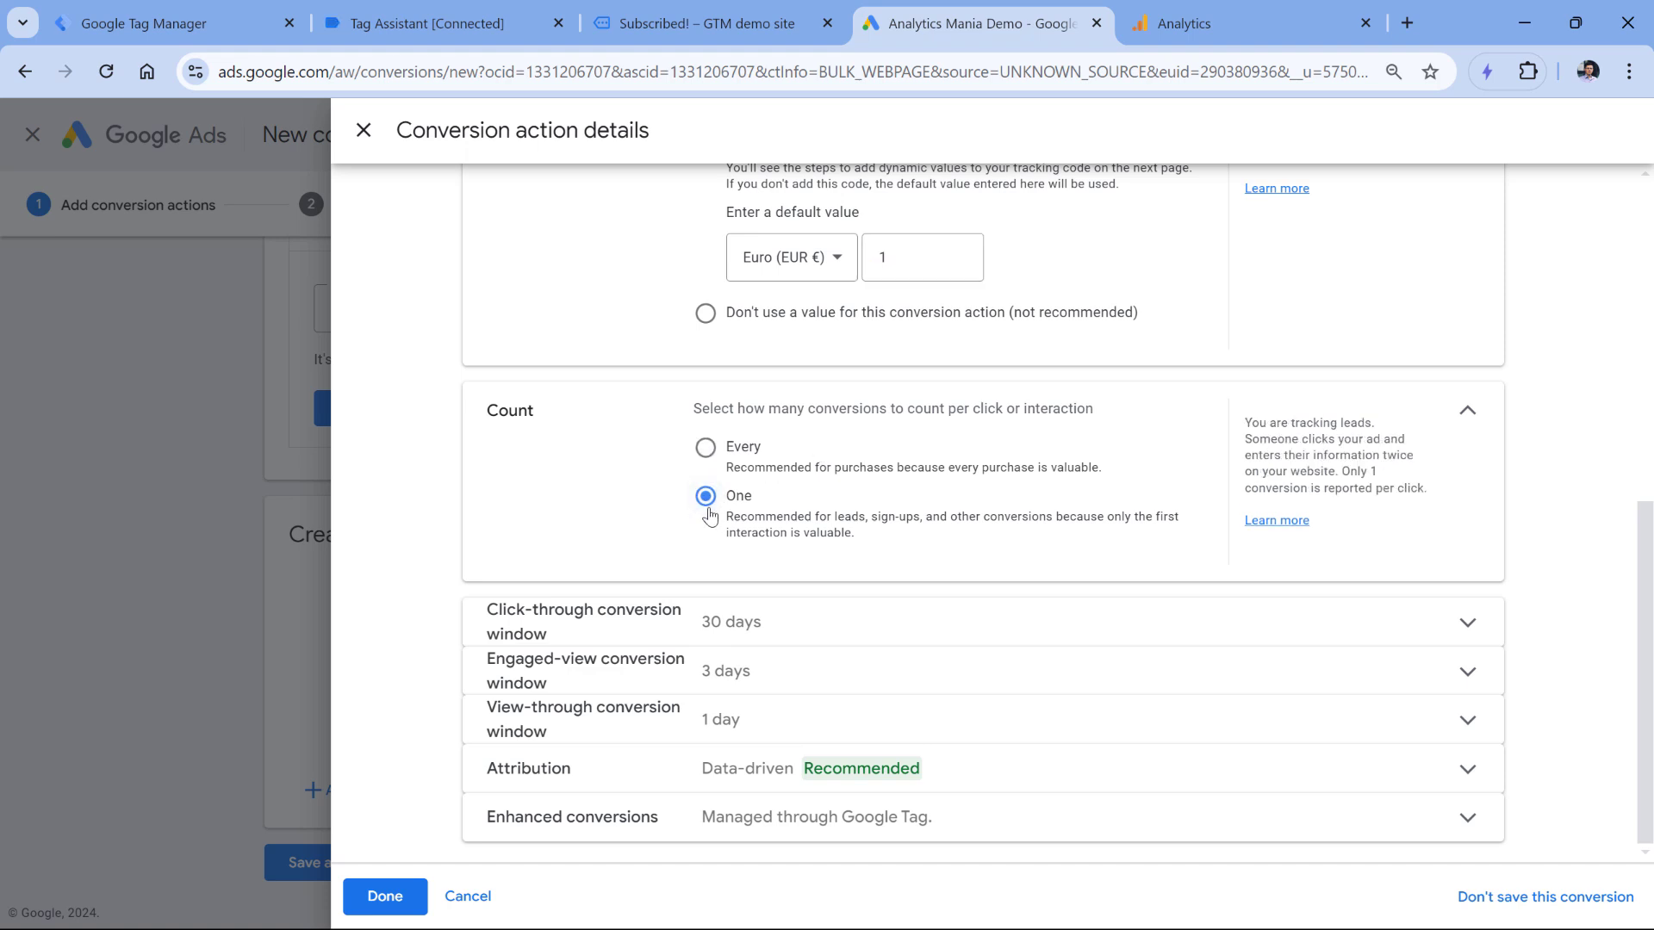
pyautogui.click(704, 447)
pyautogui.click(702, 500)
pyautogui.scroll(1, 613, 650)
pyautogui.scroll(-1, 612, 649)
pyautogui.click(385, 899)
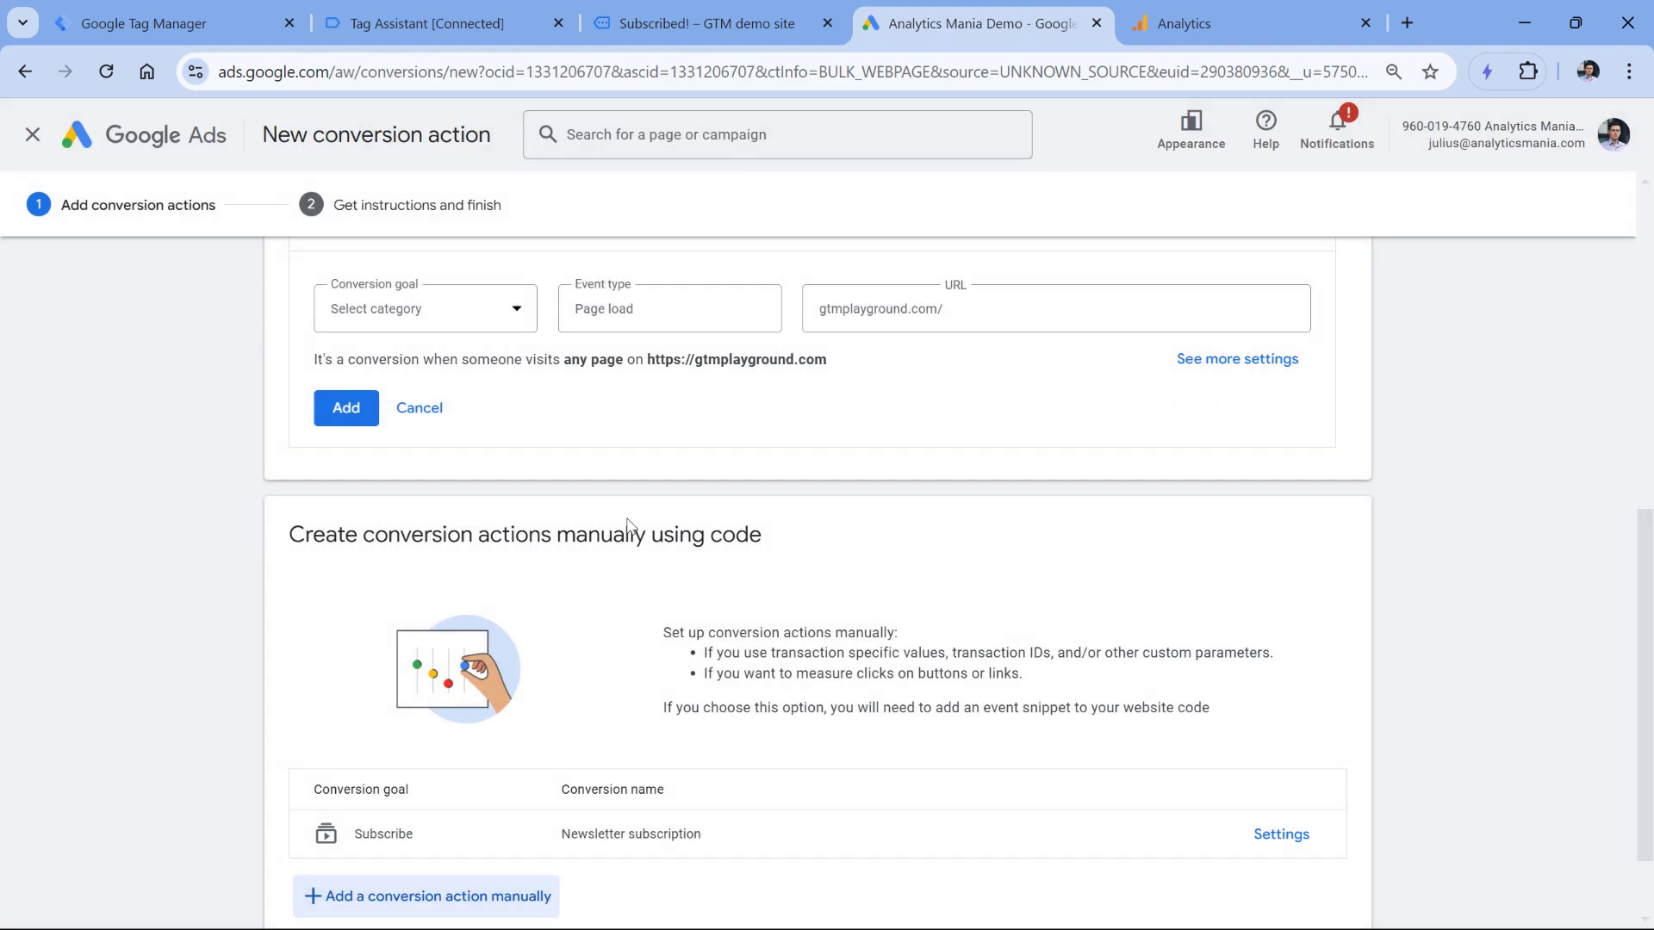
# Save the conversion action and select its conversion ID and label in the Tag Manager setup
pyautogui.scroll(-2, 638, 508)
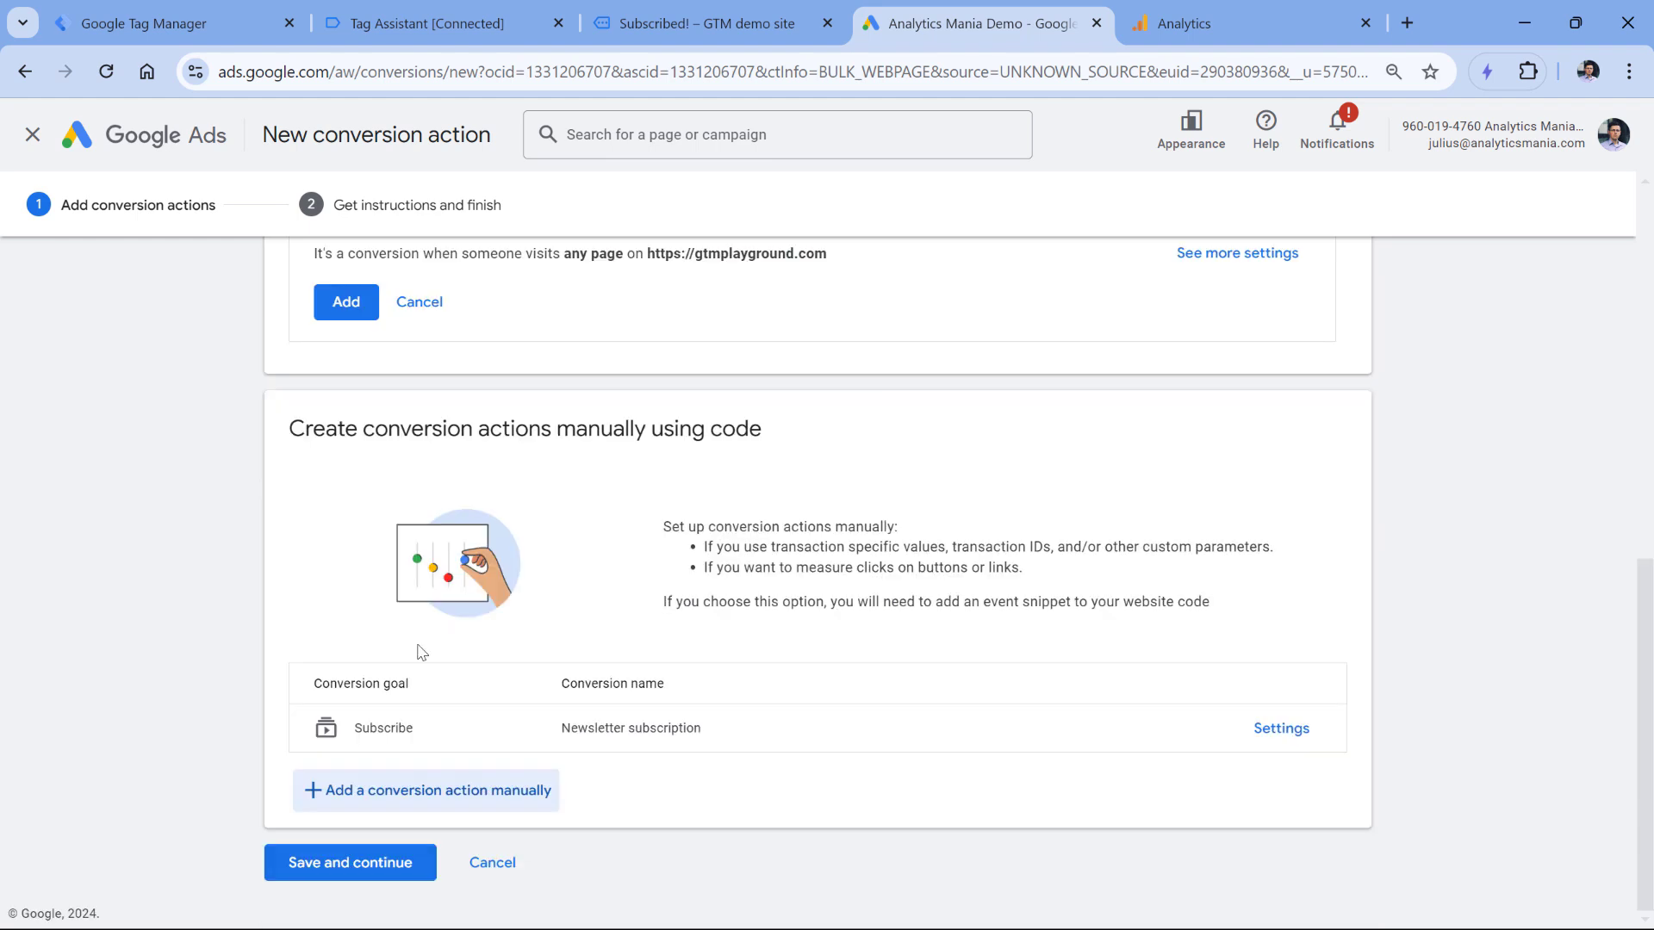
pyautogui.click(358, 877)
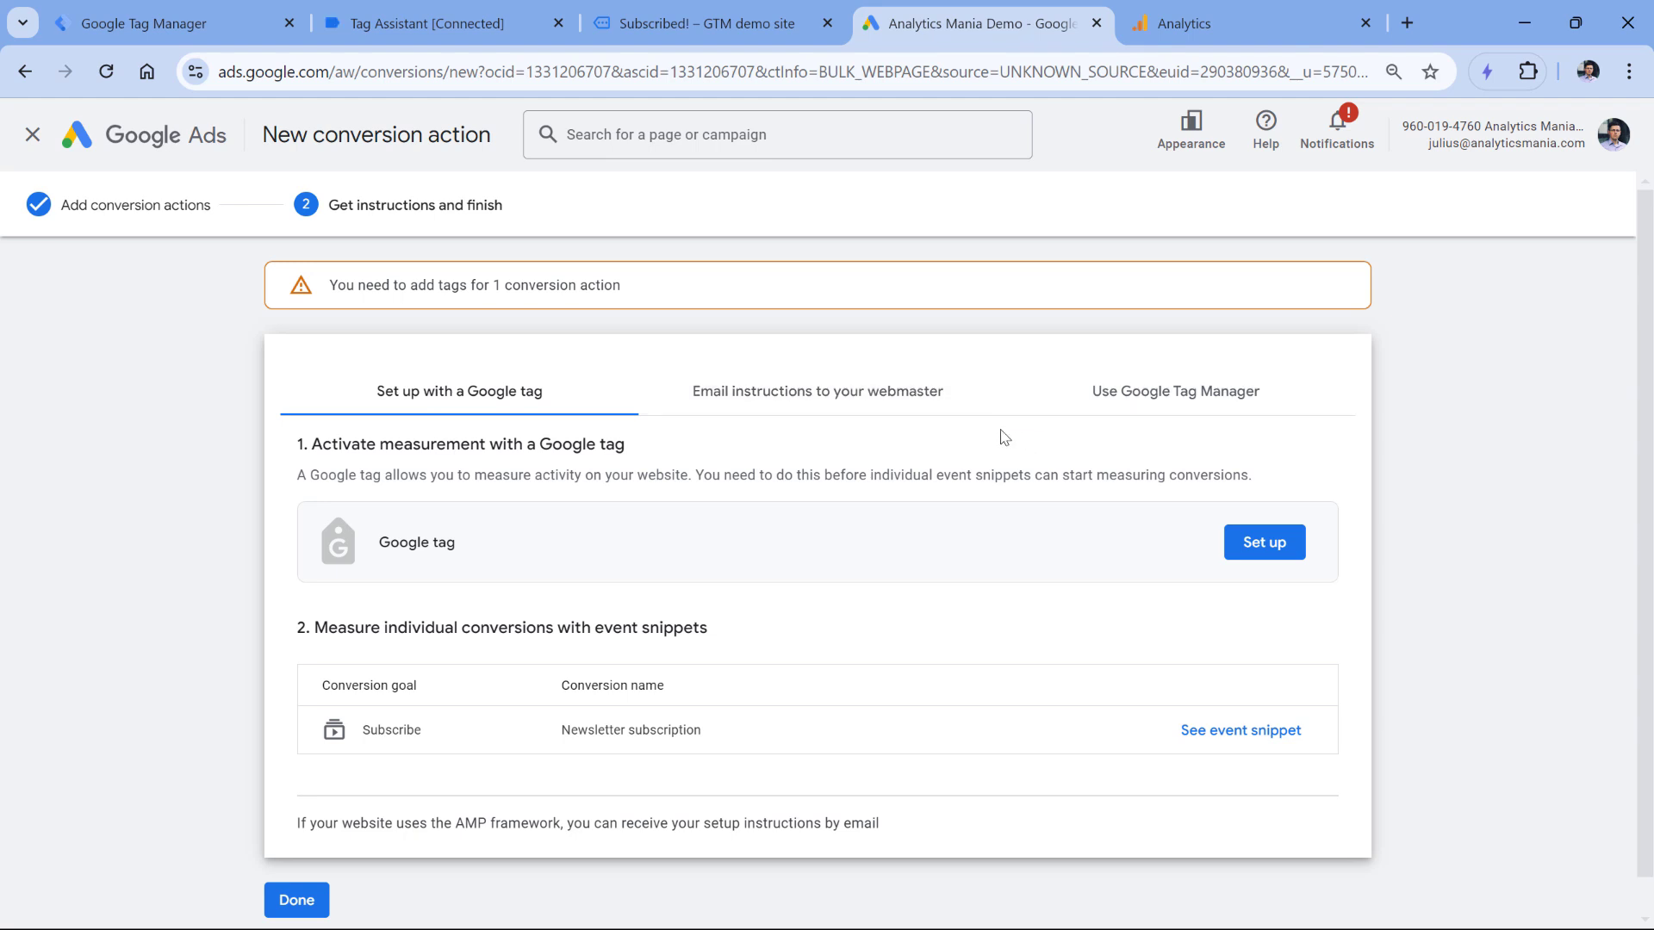
pyautogui.click(1185, 395)
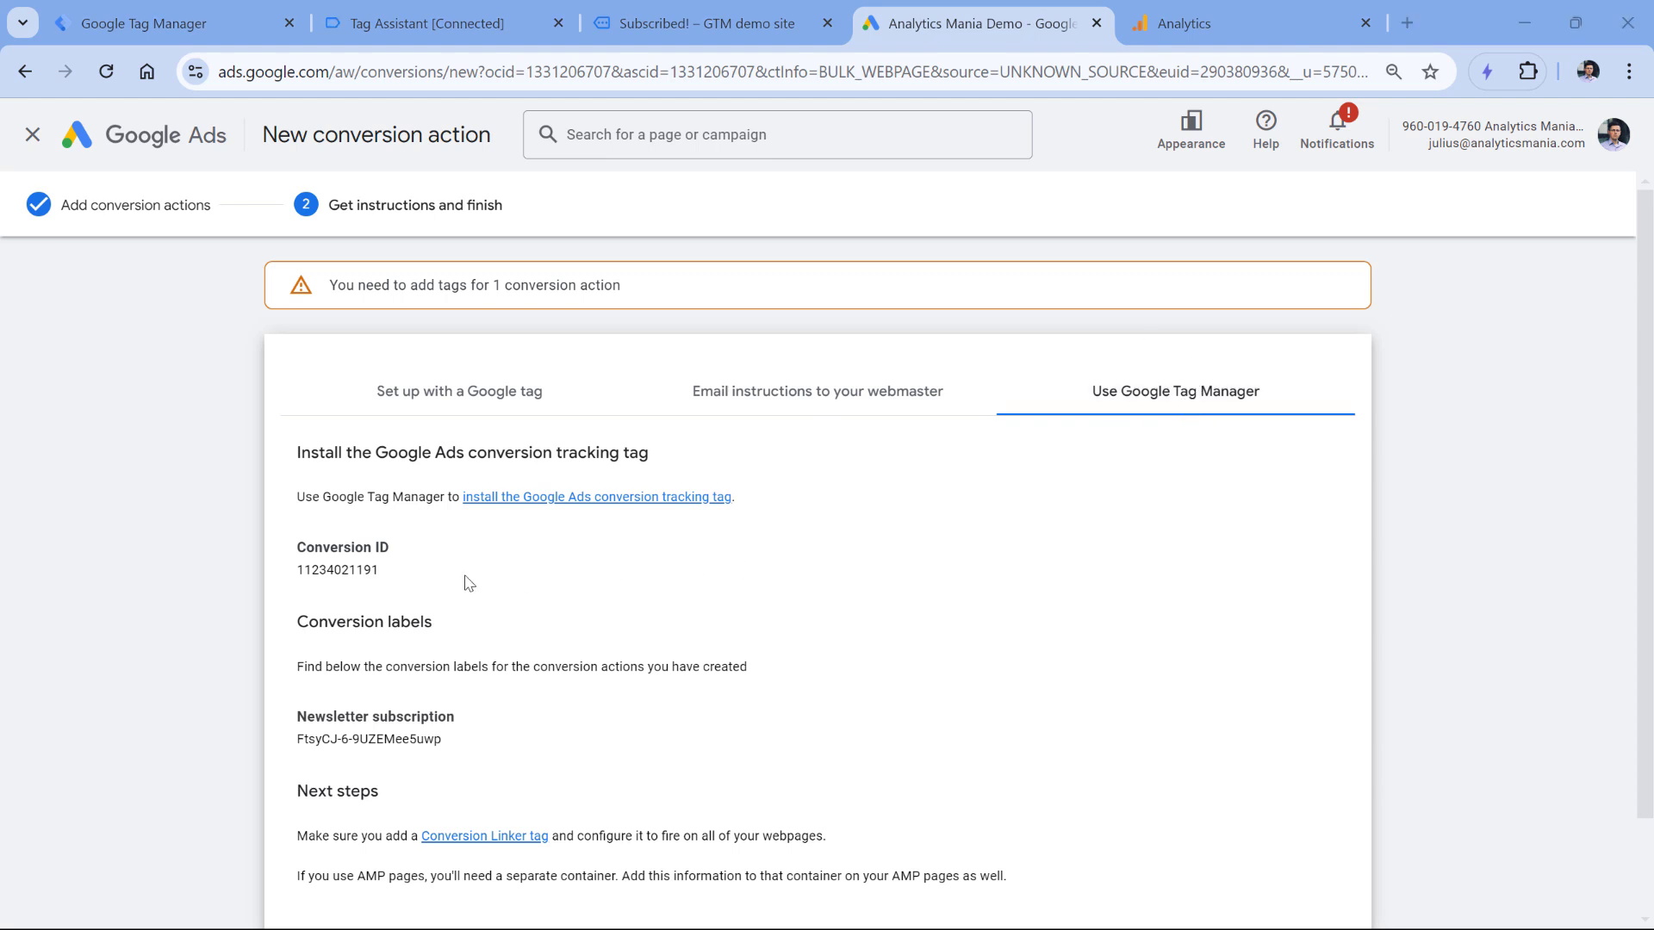
pyautogui.doubleClick(338, 570)
pyautogui.tripleClick(355, 743)
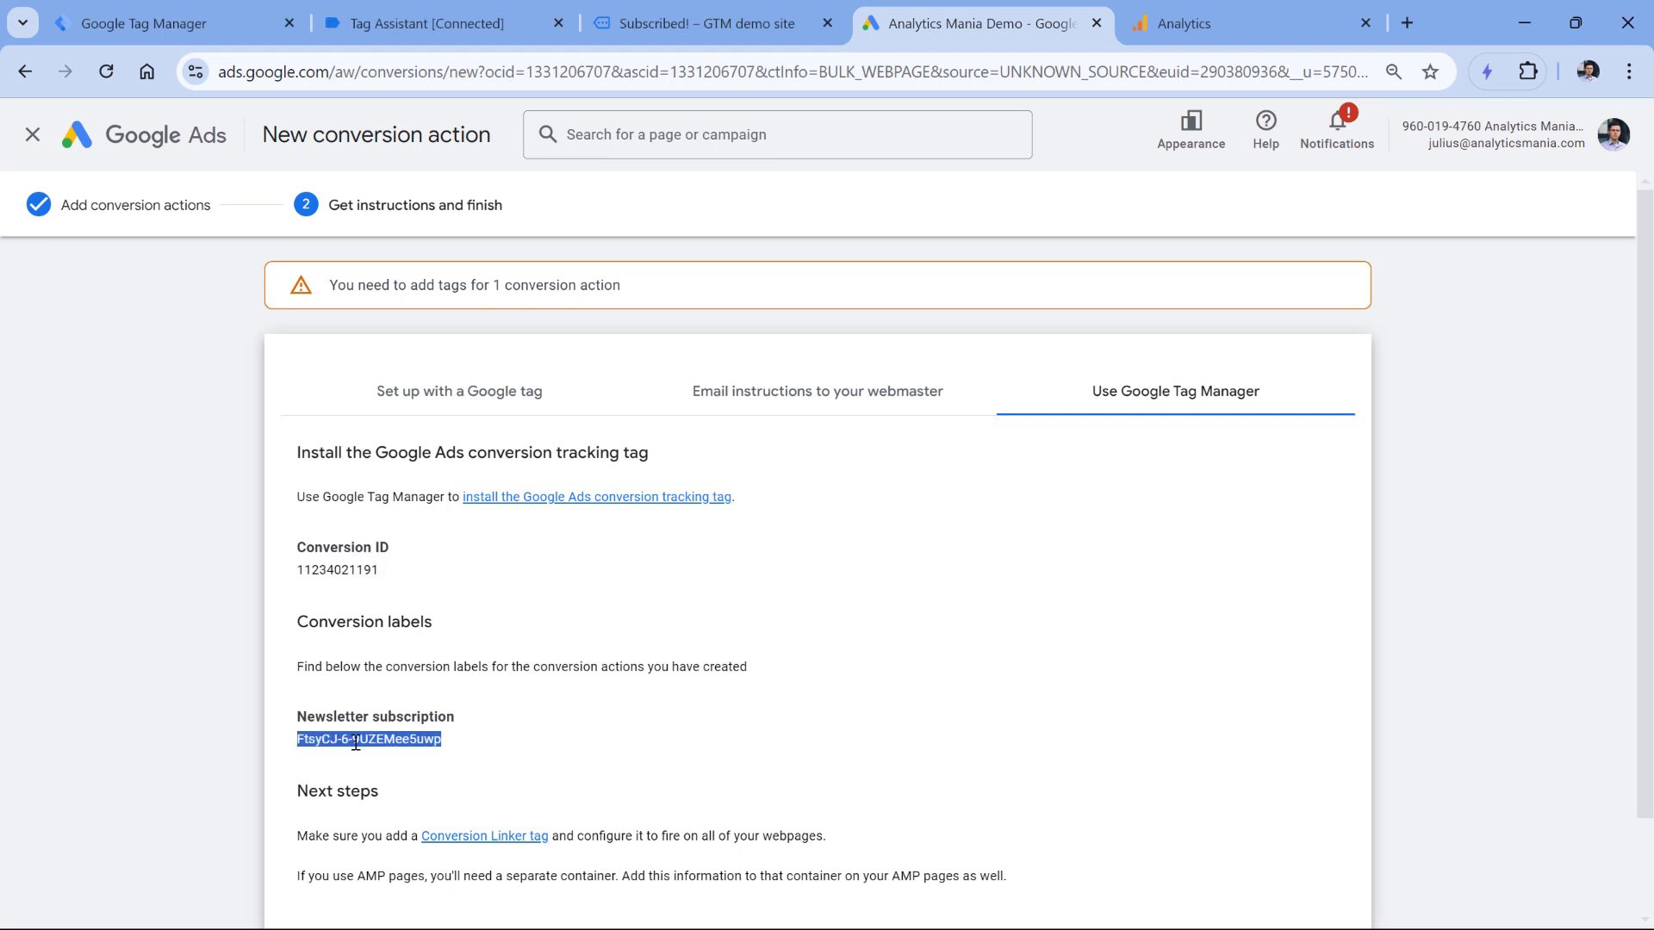
# Create a new tag of type Google Ads Conversion Tracking
pyautogui.click(177, 24)
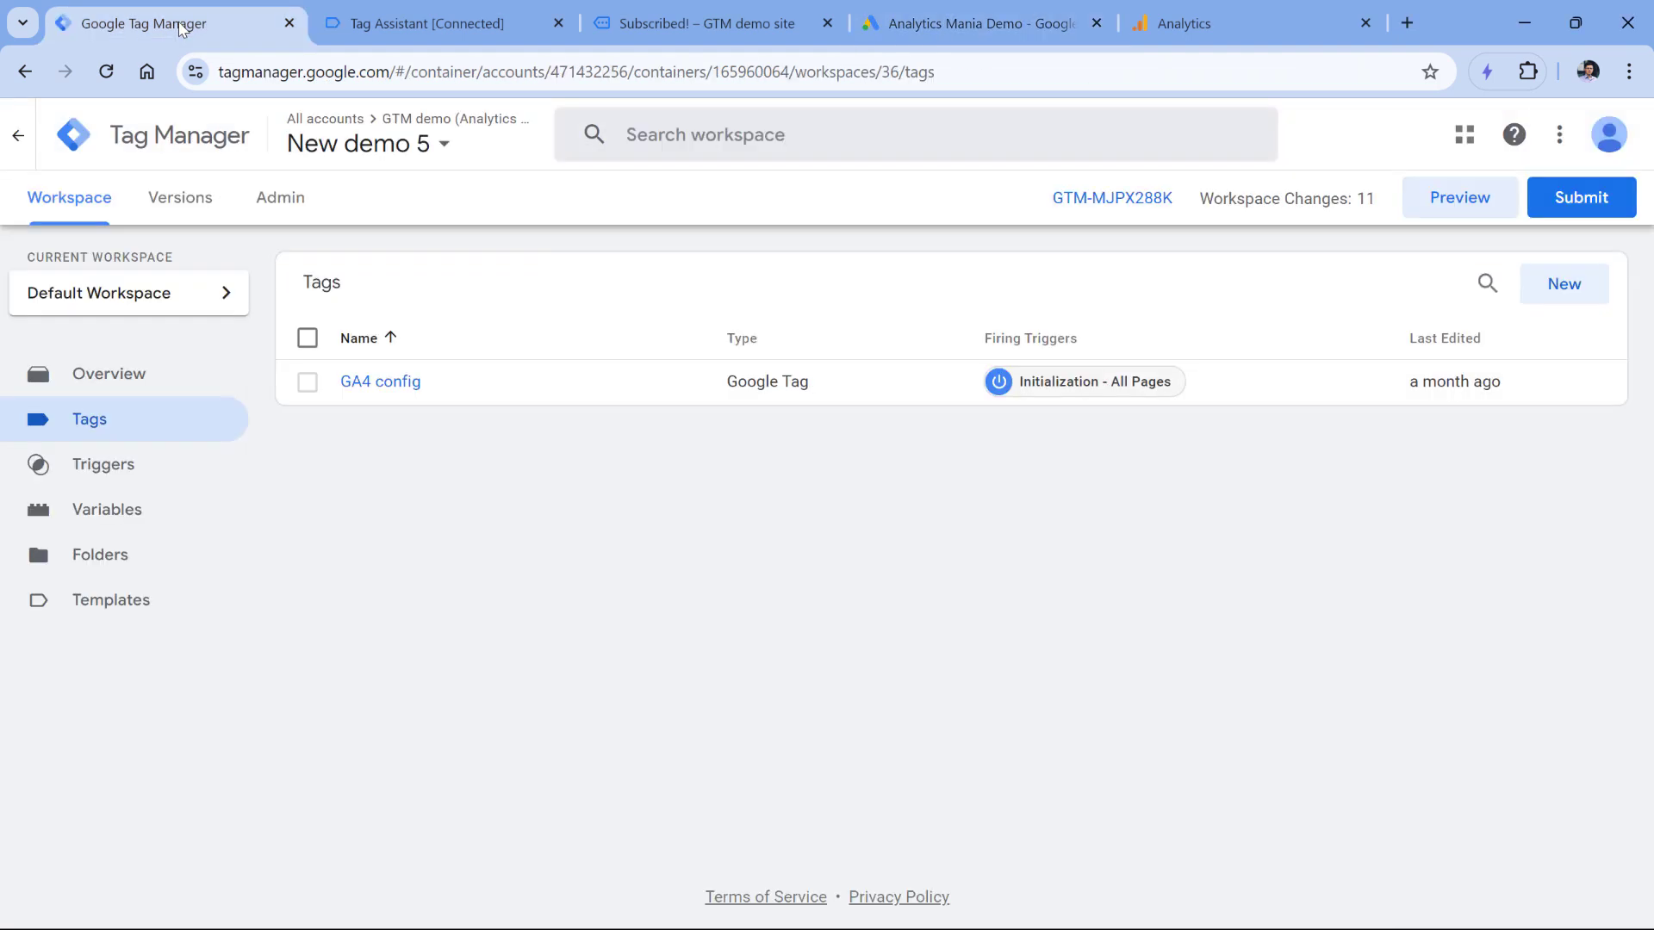
pyautogui.click(1569, 297)
pyautogui.click(620, 377)
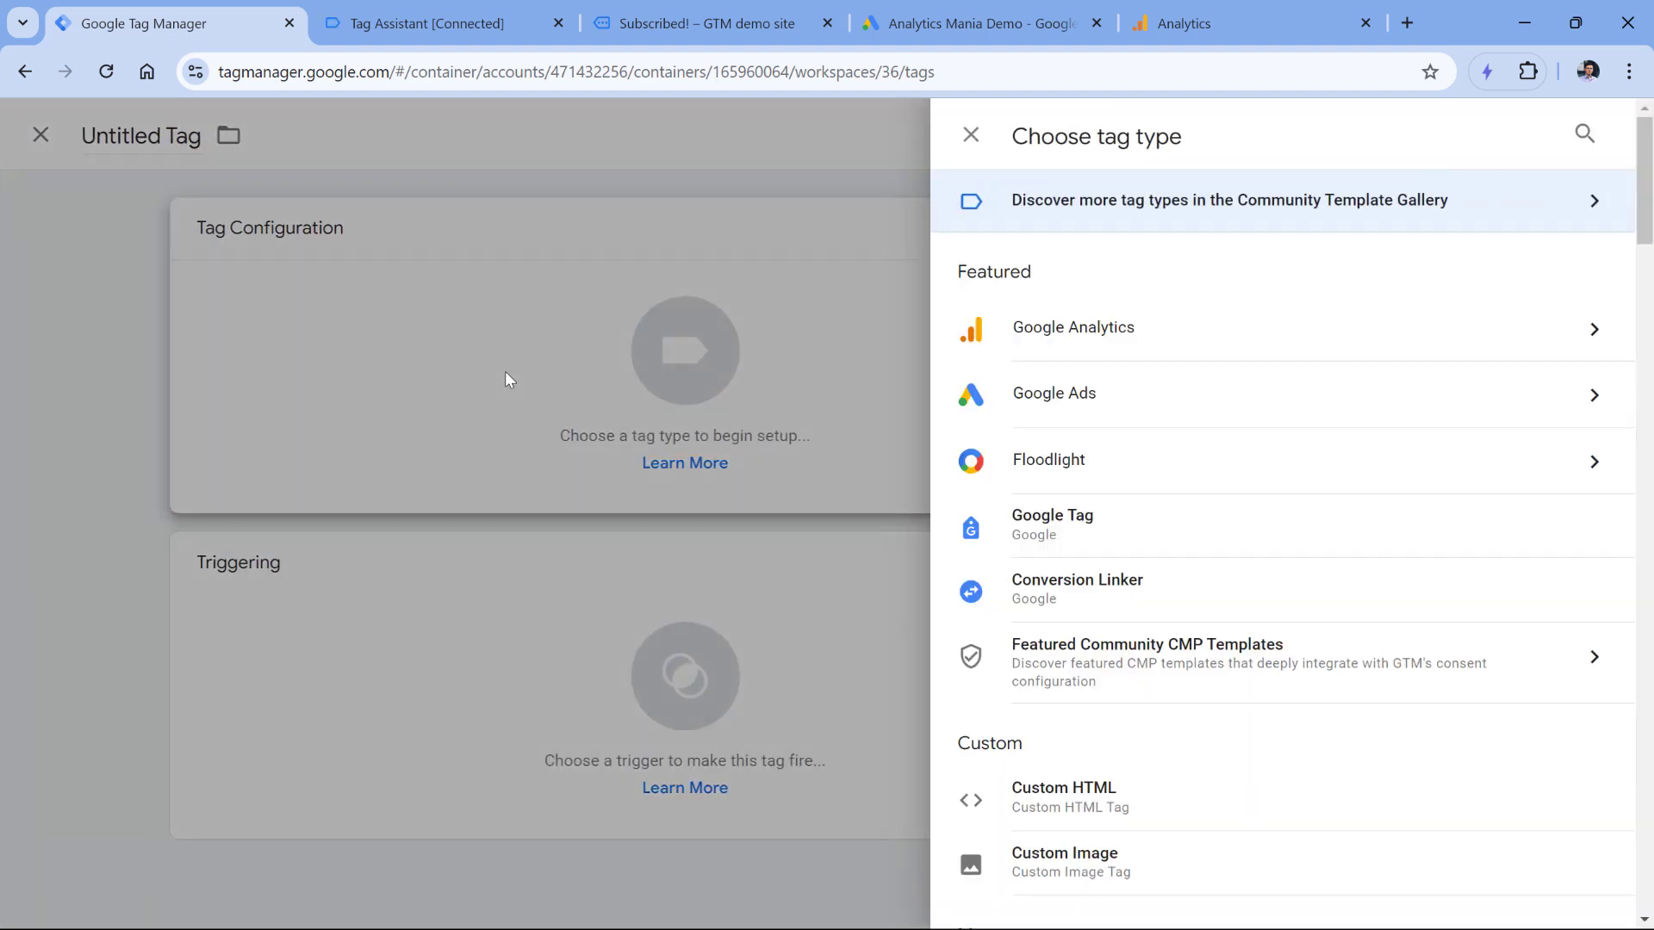
pyautogui.click(1087, 400)
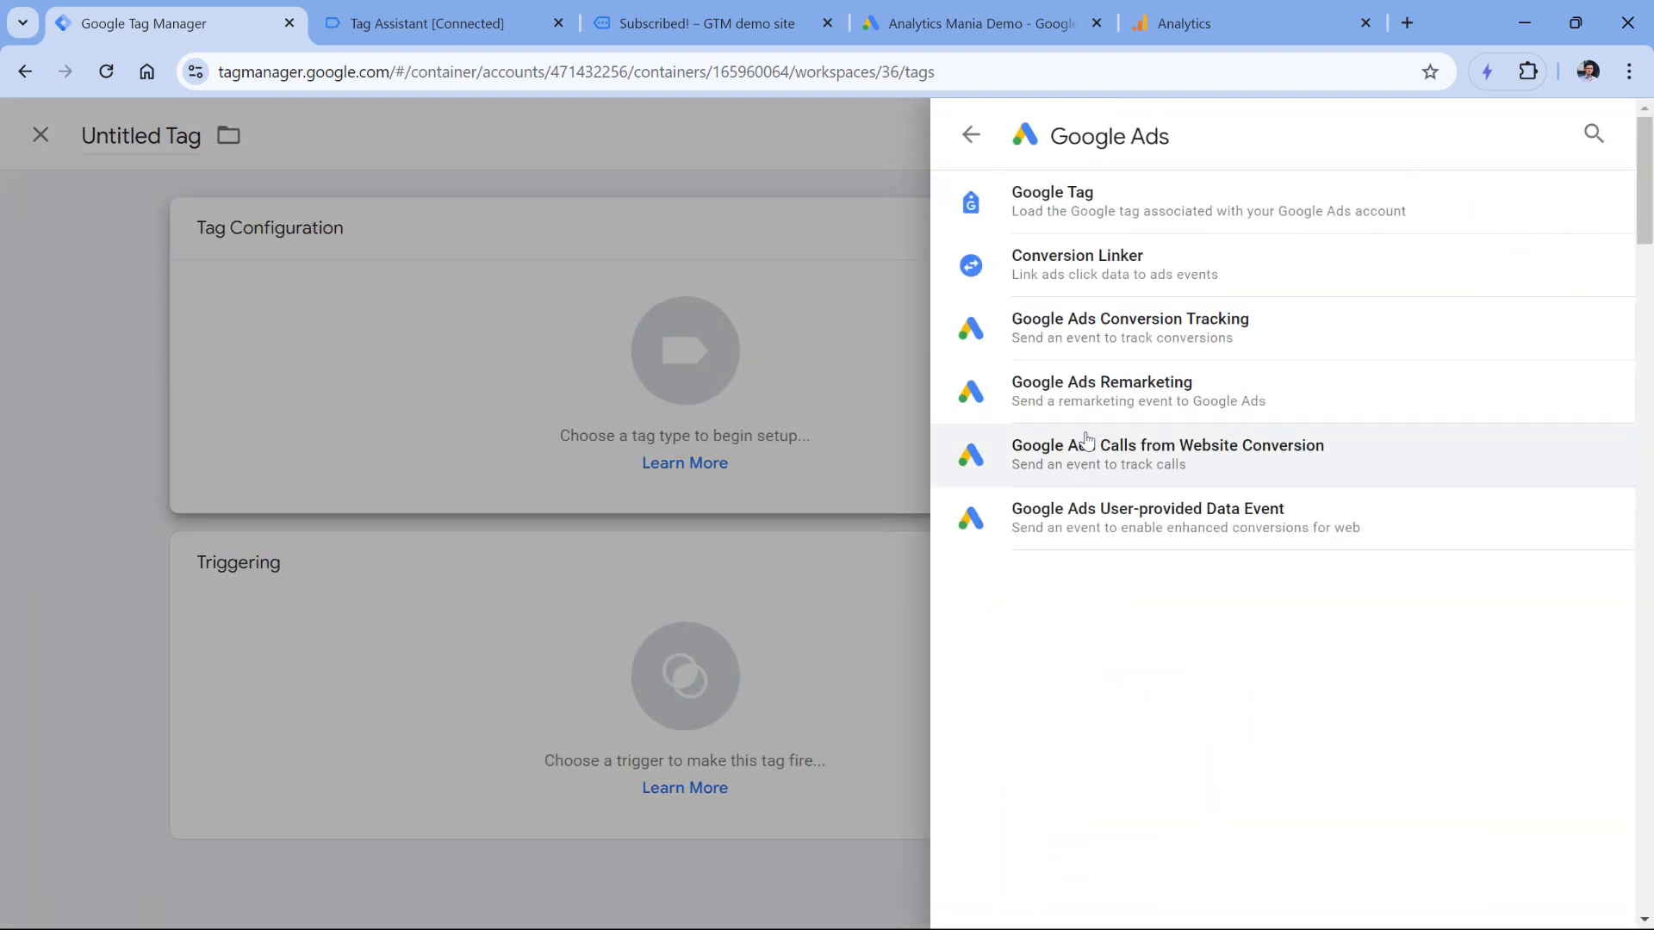
pyautogui.click(1132, 336)
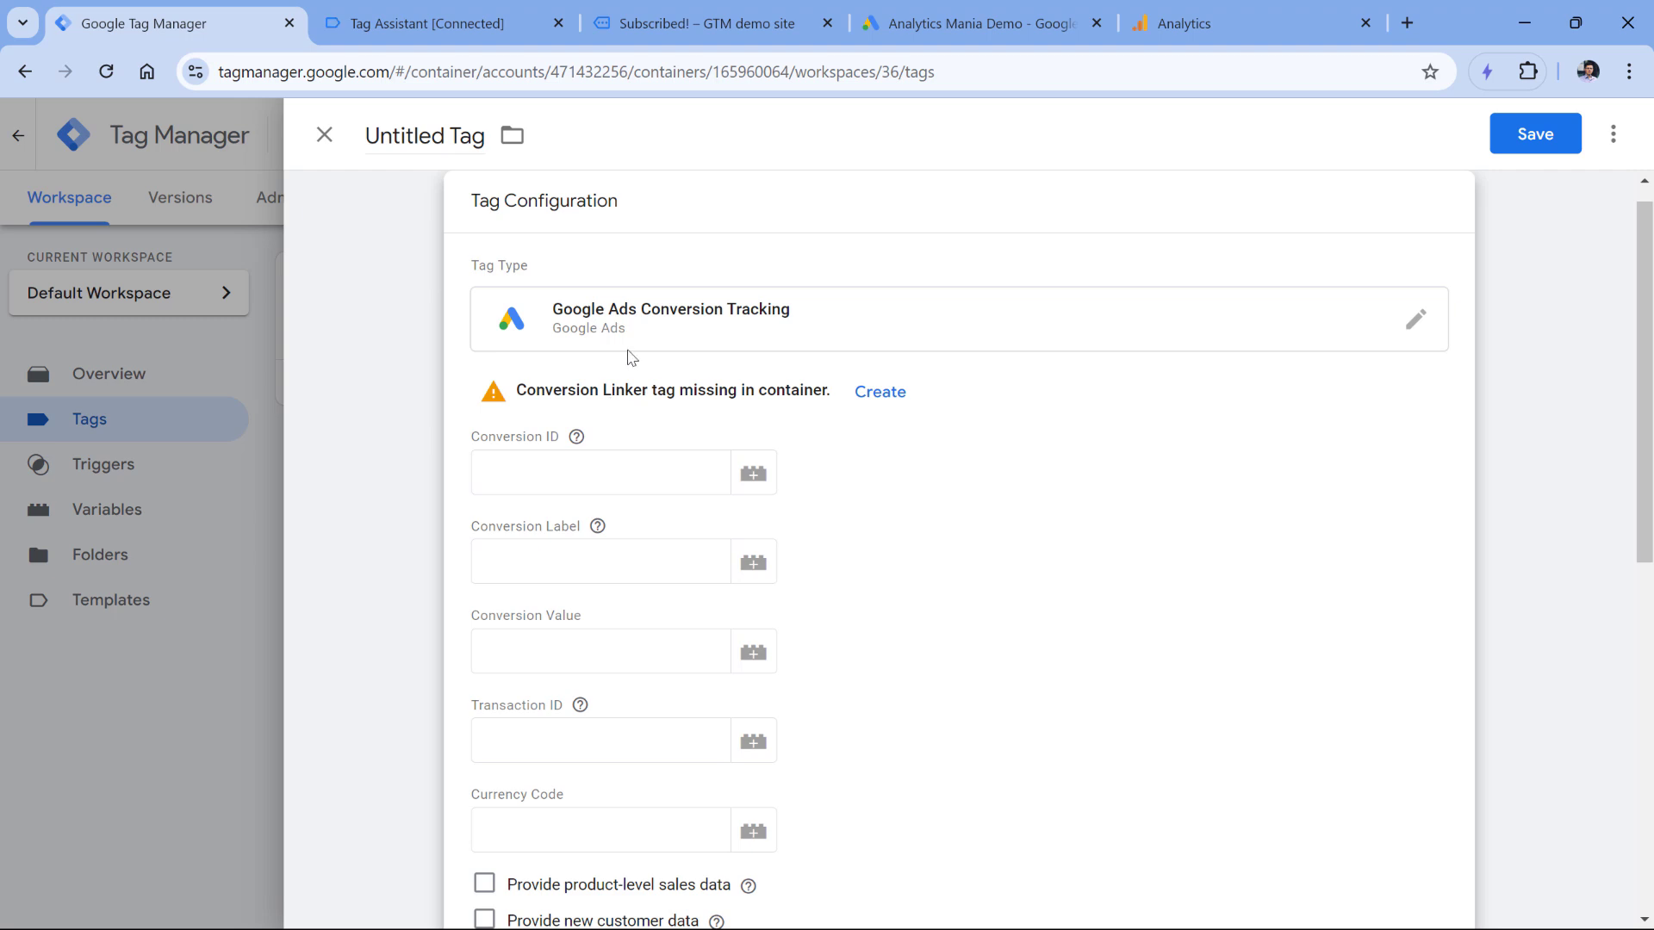
# Create and save a missing linker tag named 'Conversion linker' firing on All Pages
pyautogui.moveTo(519, 393); pyautogui.dragTo(838, 392)
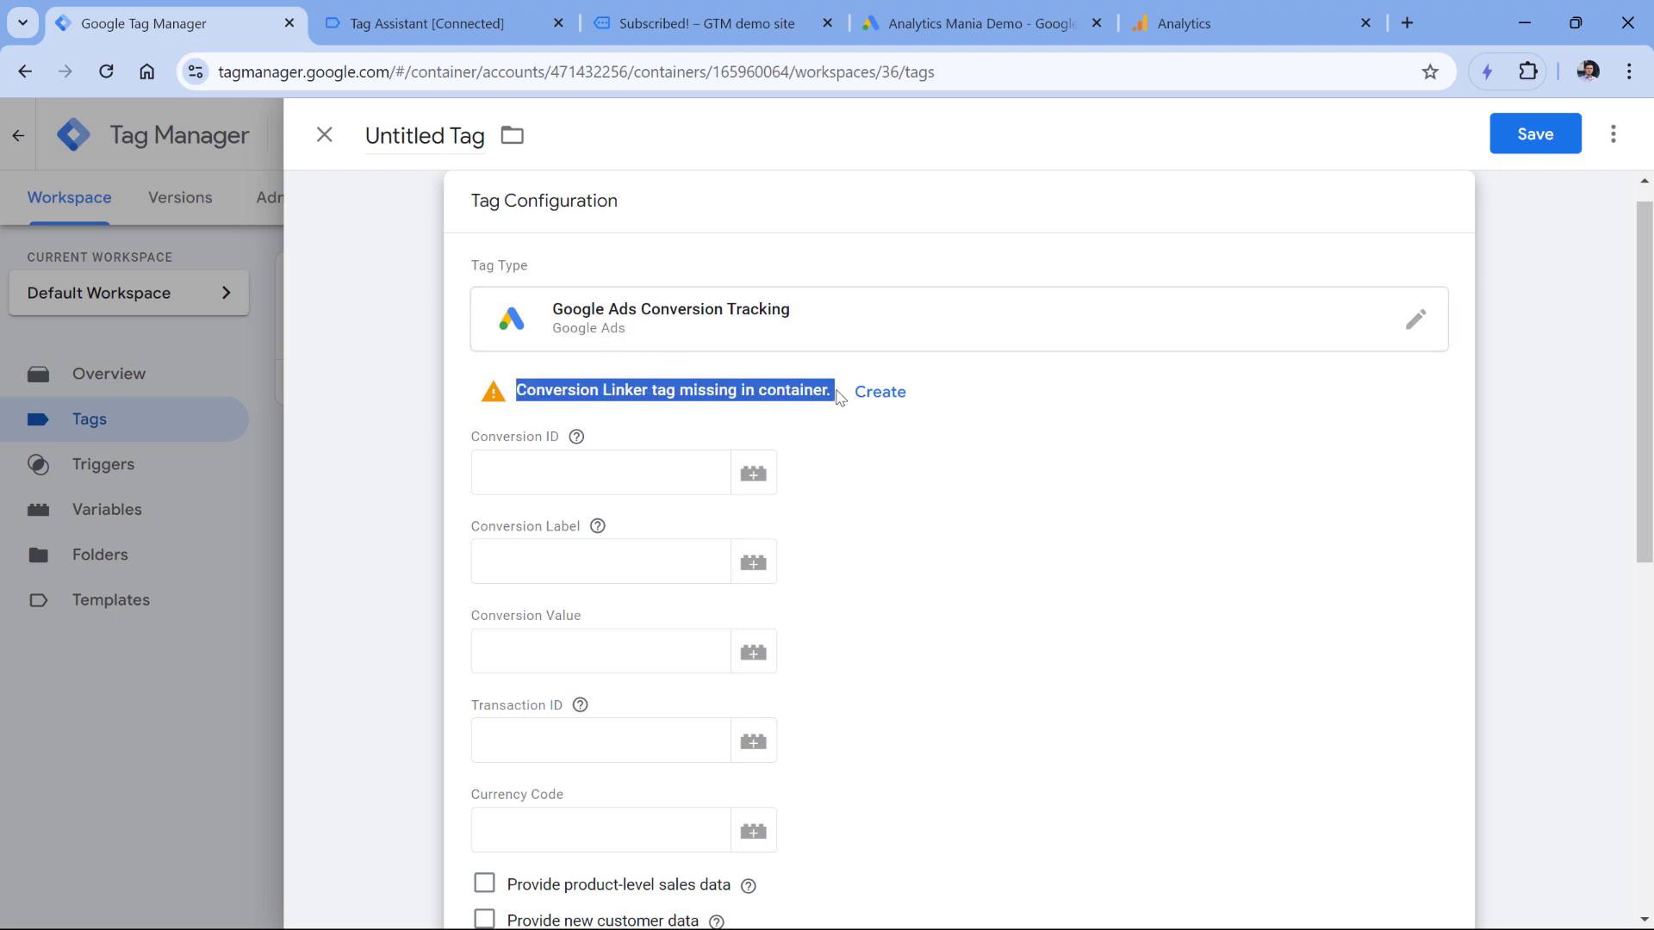
pyautogui.click(882, 393)
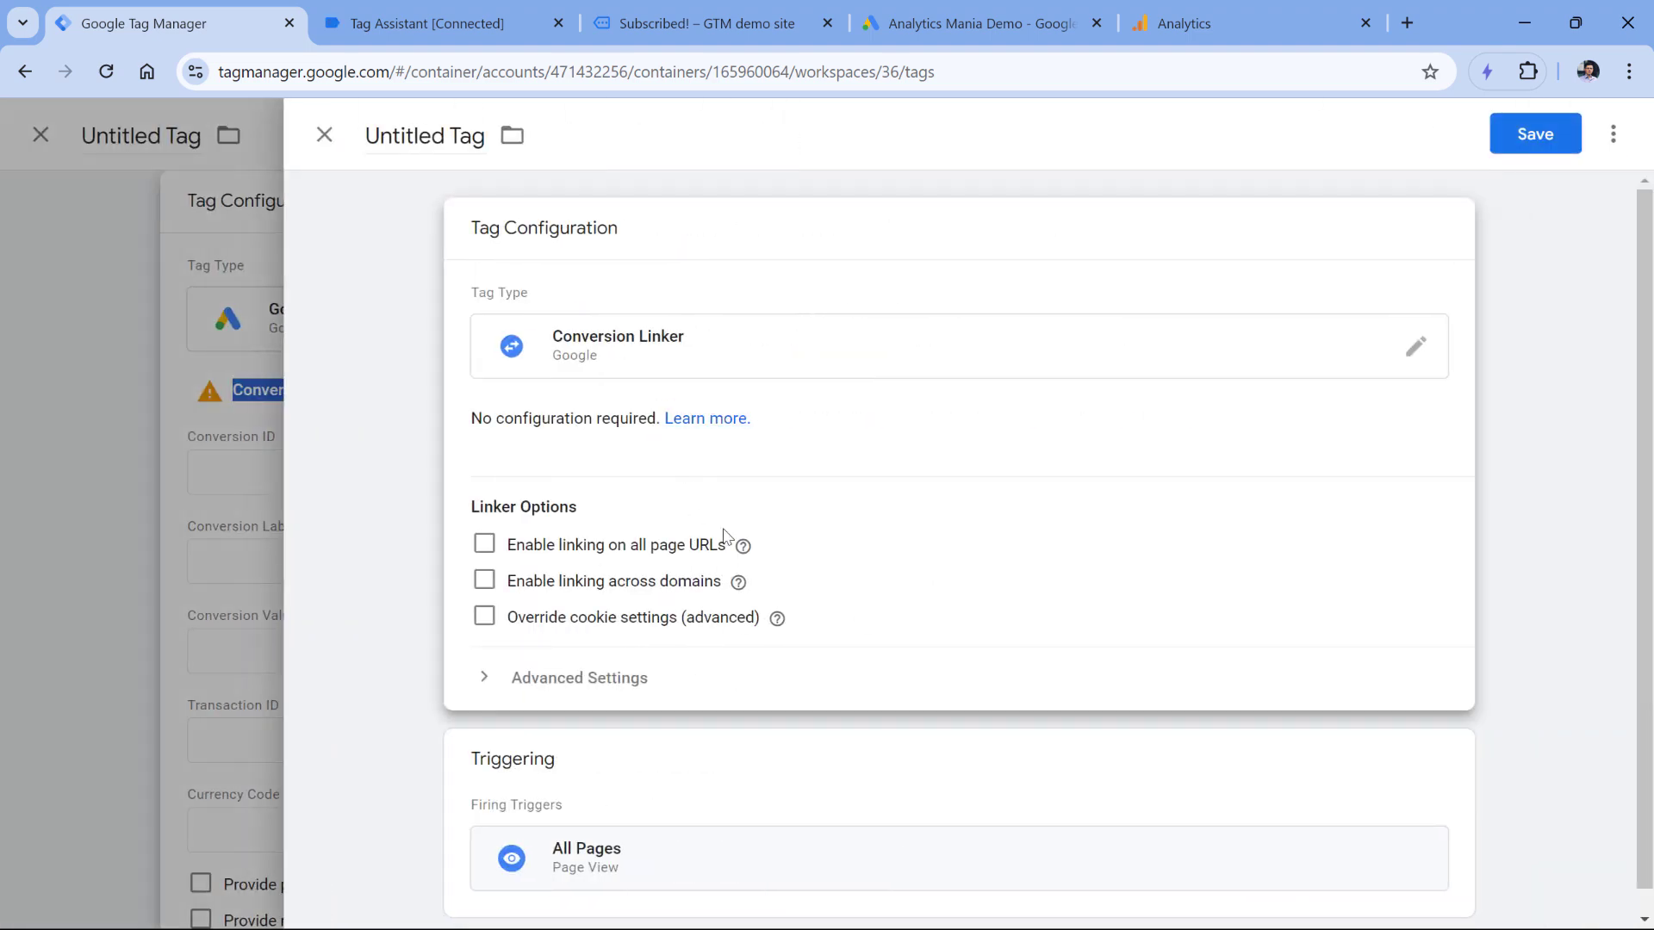
pyautogui.click(443, 136)
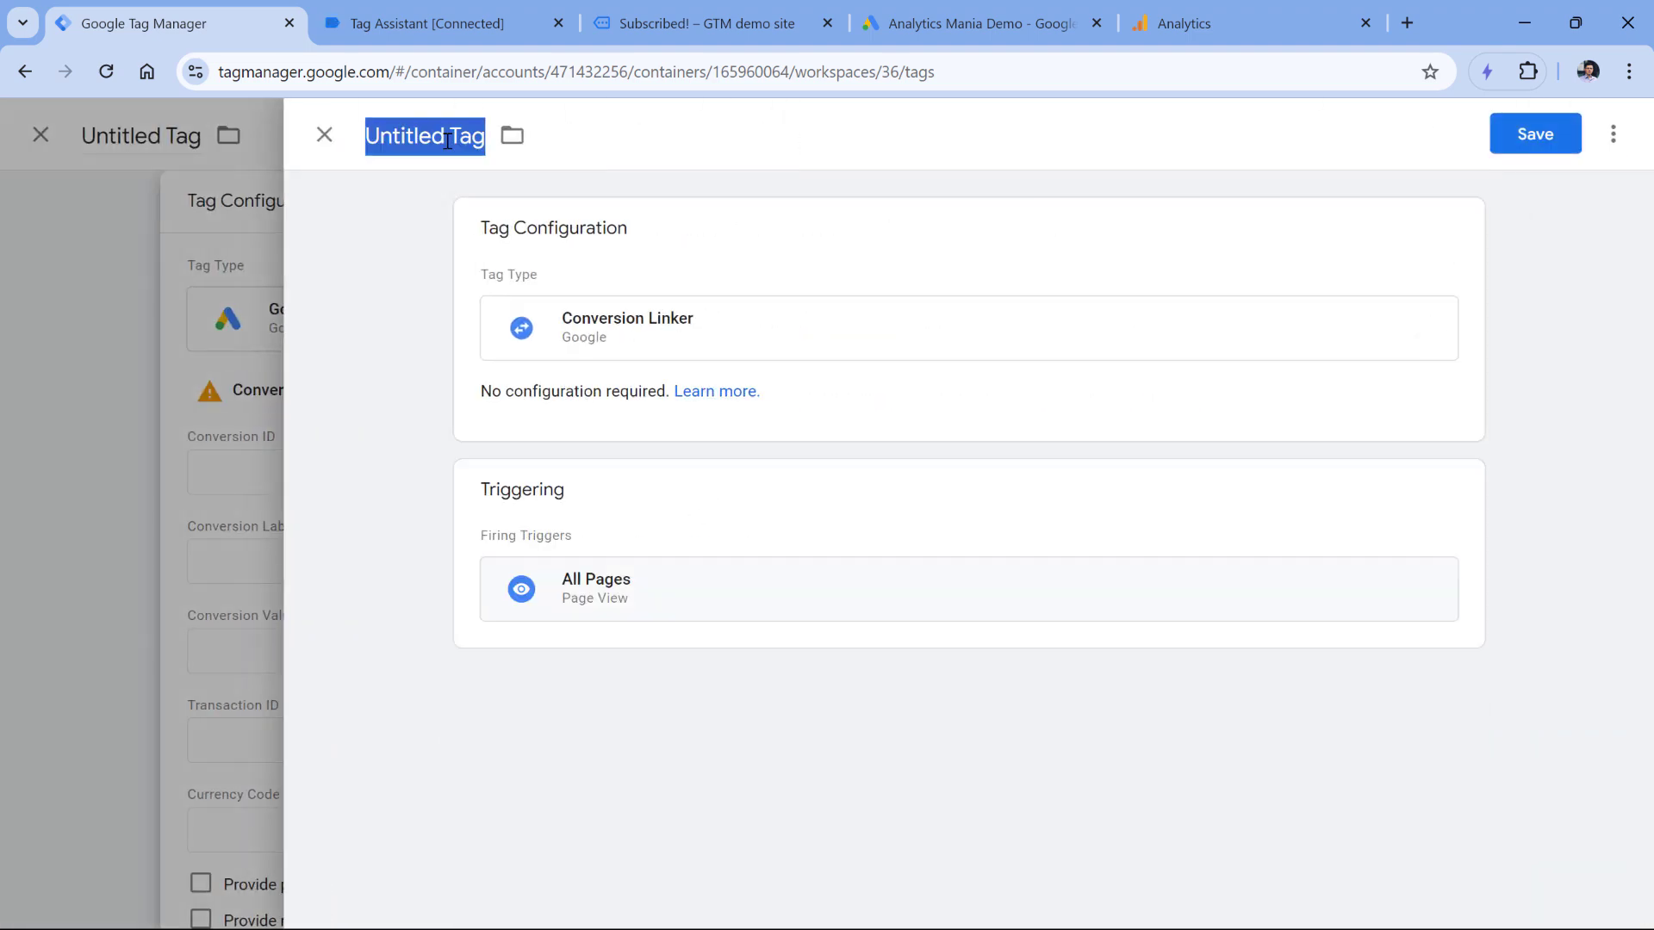
pyautogui.write('Conversion linker')
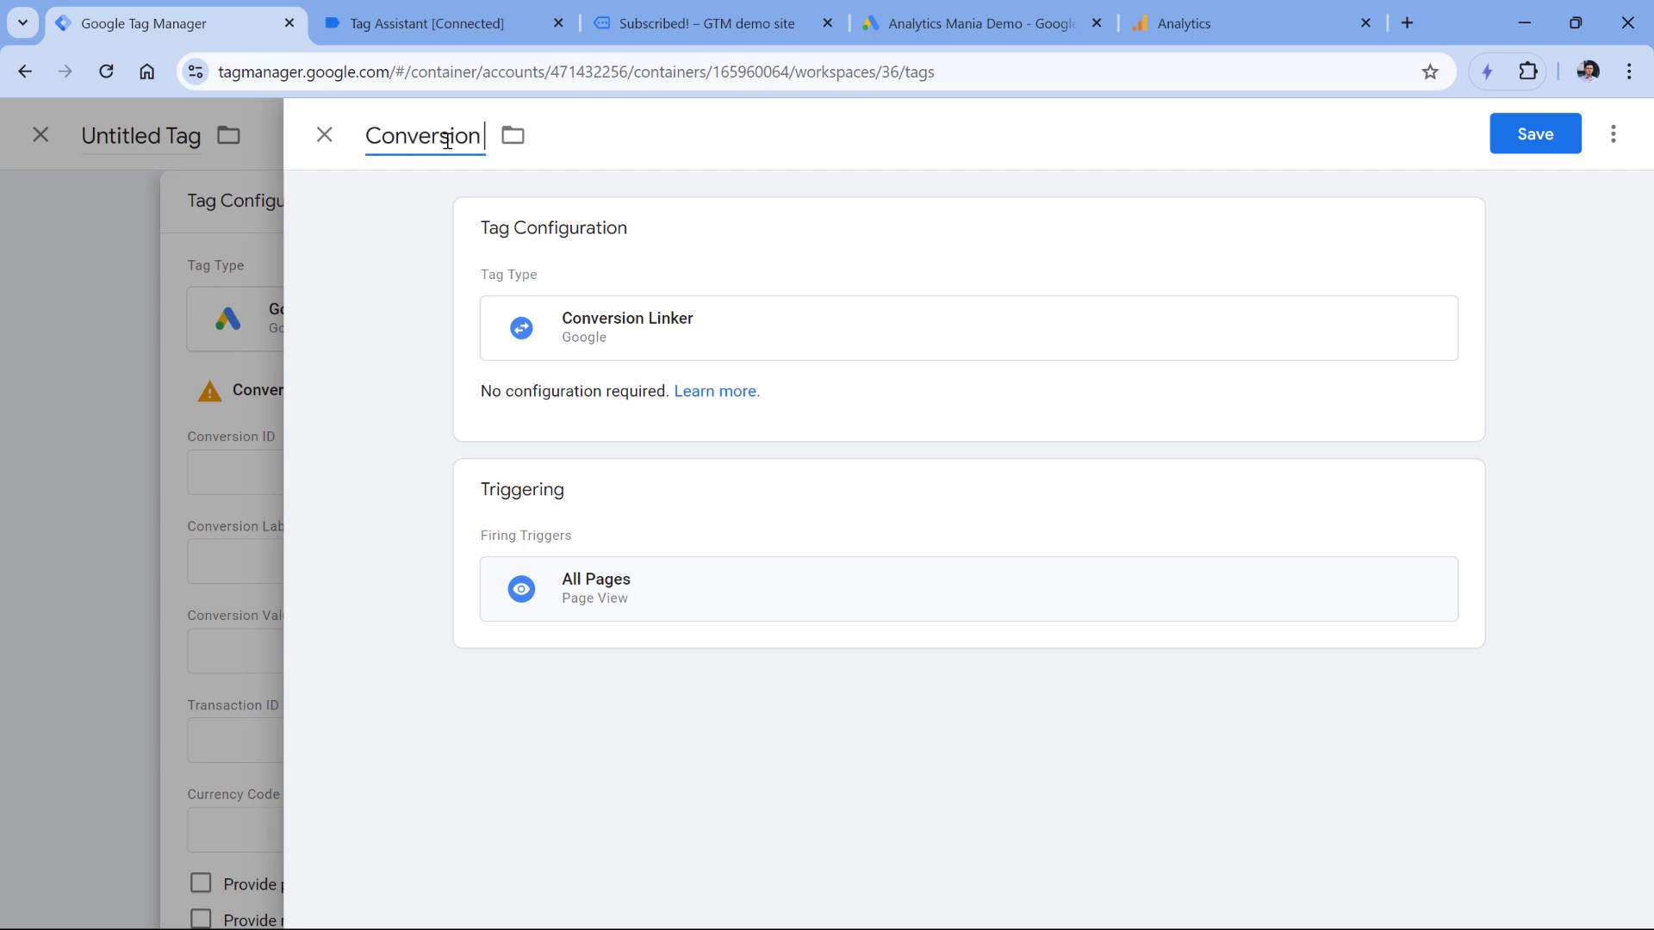
pyautogui.click(1536, 134)
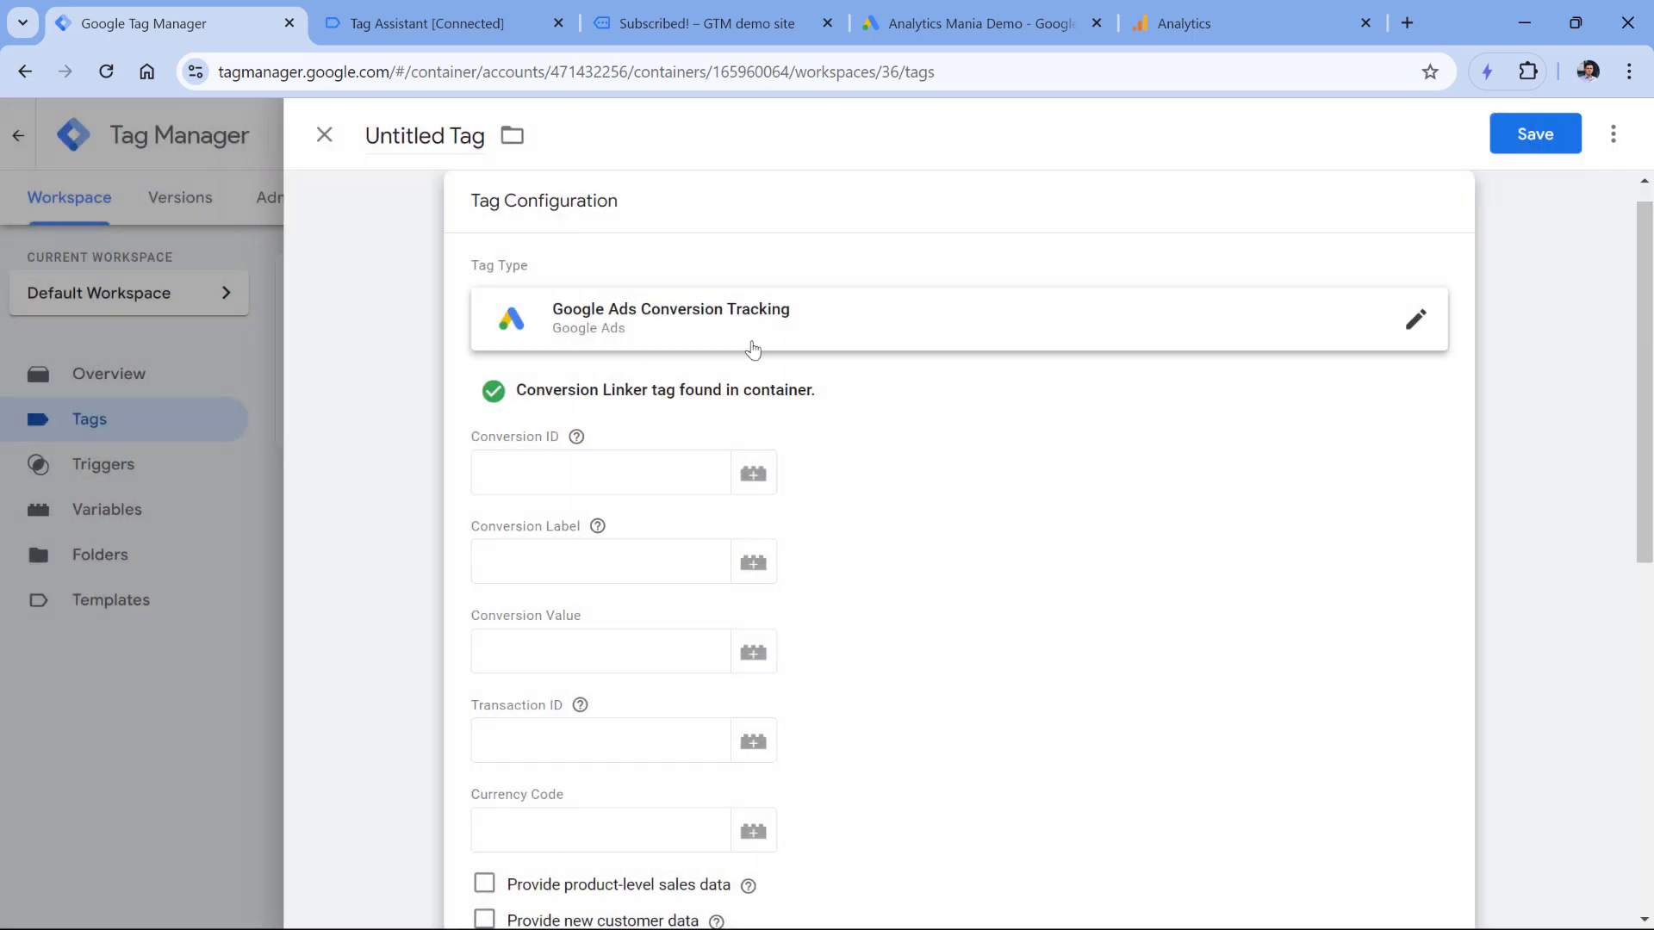
# Copy the conversion ID from Google Ads into the tag's Conversion ID field
pyautogui.click(616, 477)
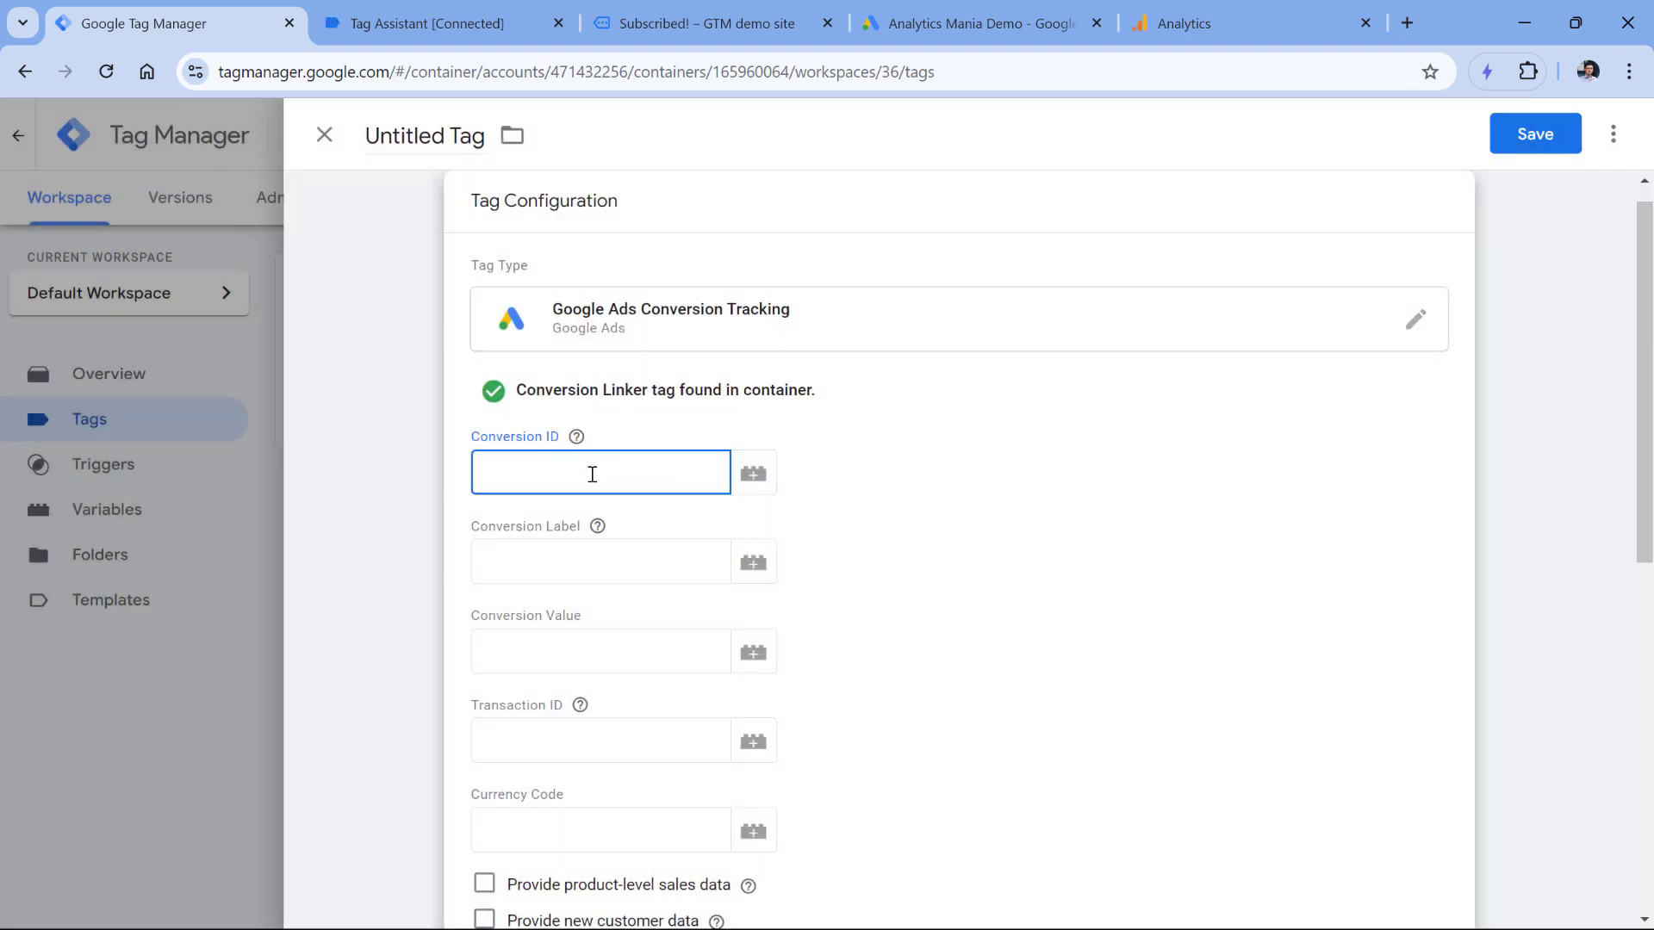
pyautogui.click(601, 553)
pyautogui.click(981, 23)
pyautogui.click(356, 571)
pyautogui.doubleClick(329, 570)
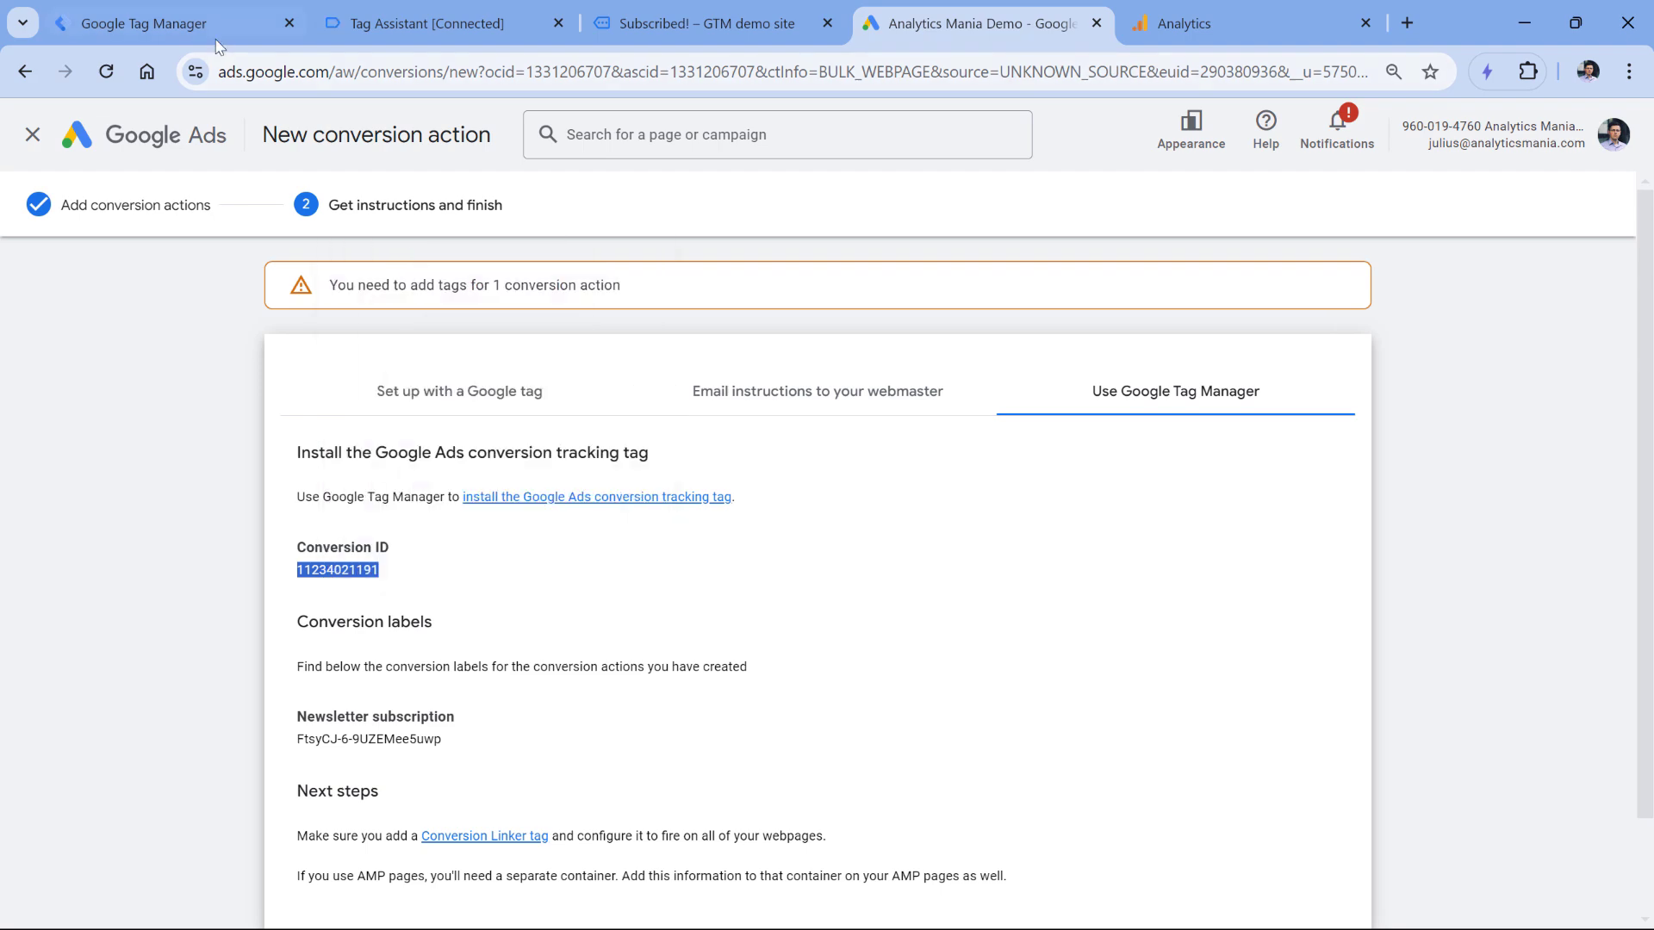
pyautogui.click(164, 23)
pyautogui.click(547, 477)
pyautogui.hotkey('ctrl', 'v')
# Copy the Newsletter subscription conversion label into the tag's Conversion Label field
pyautogui.click(632, 550)
pyautogui.click(958, 27)
pyautogui.scroll(-2, 354, 660)
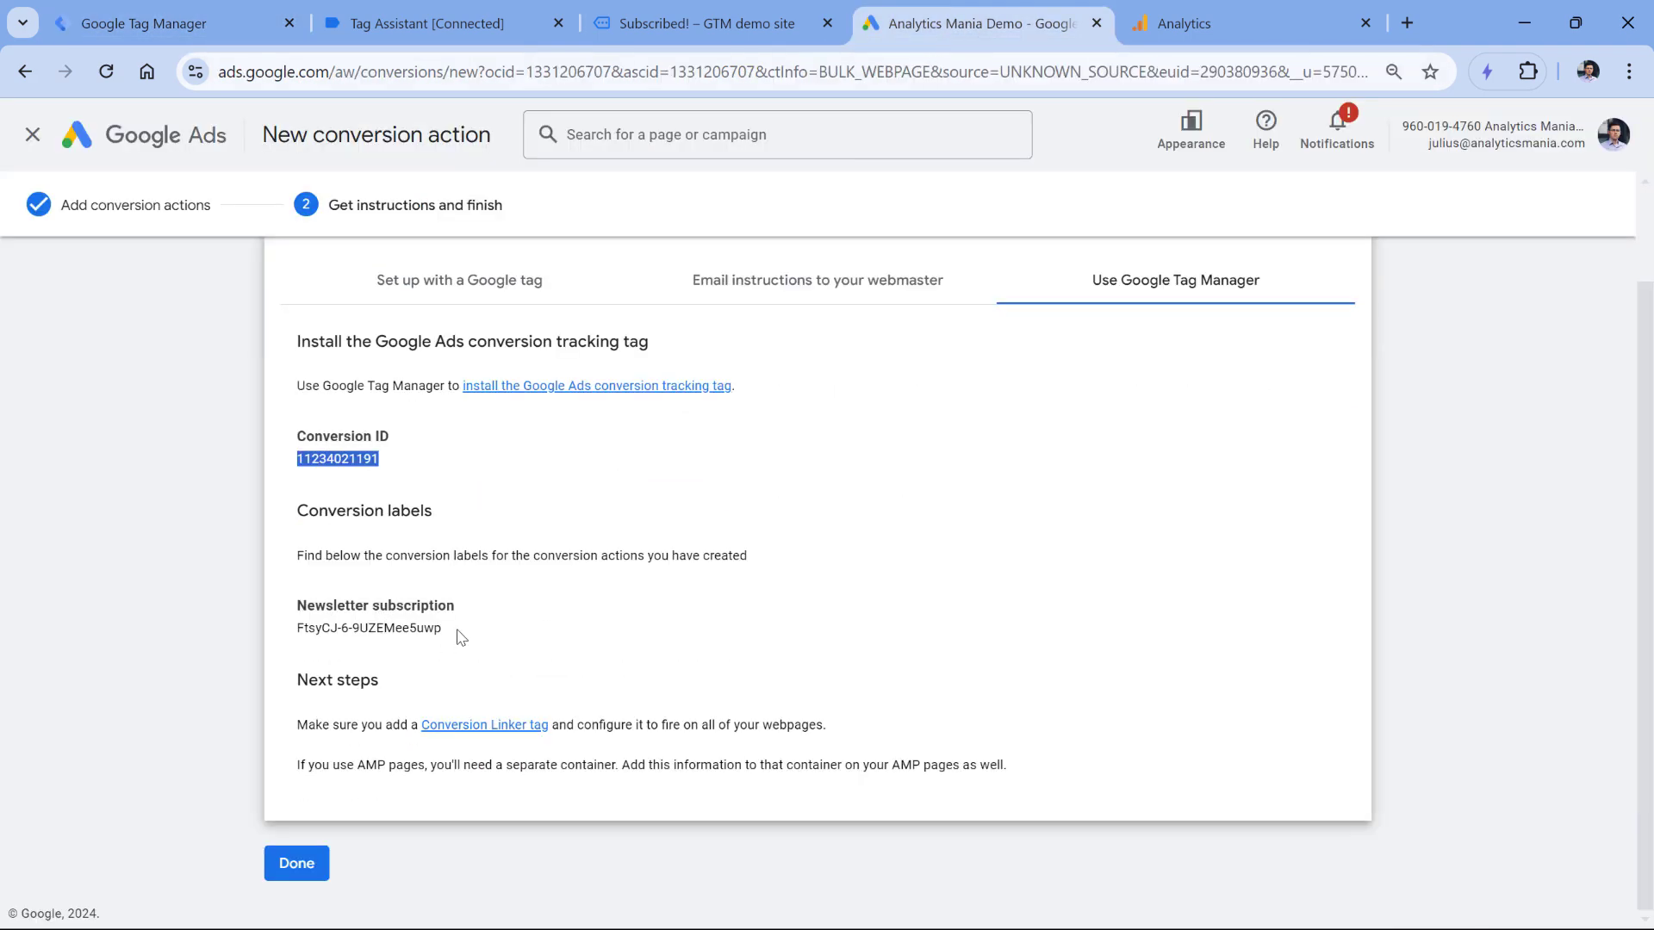
pyautogui.moveTo(452, 633); pyautogui.dragTo(297, 629)
pyautogui.rightClick(332, 627)
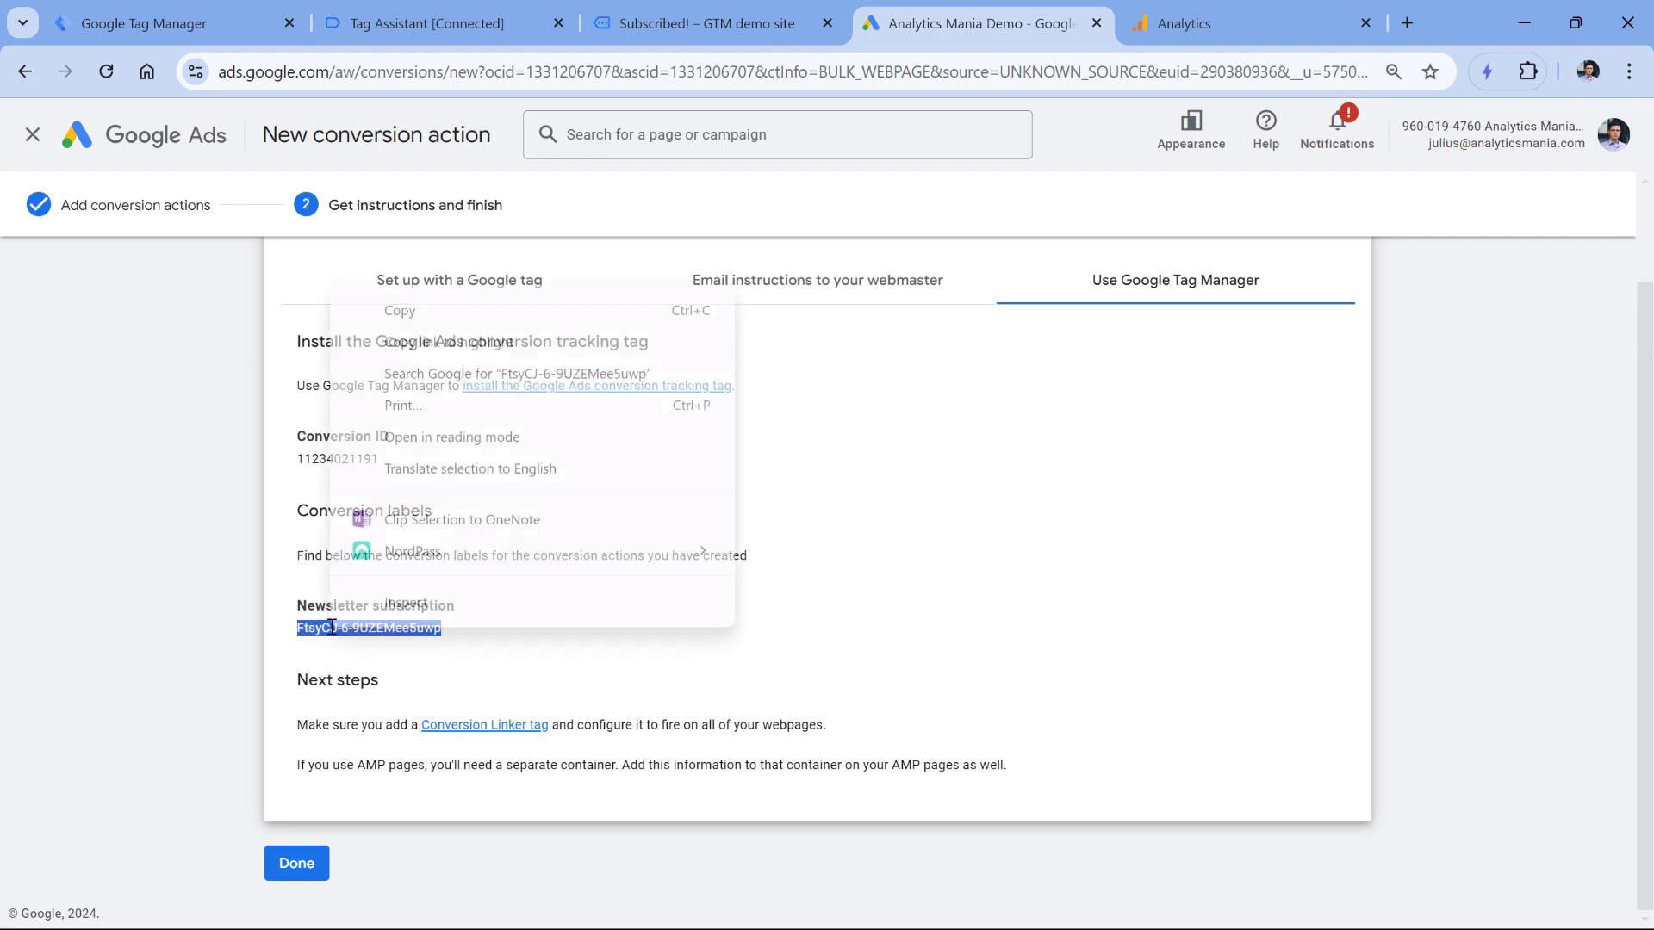
pyautogui.click(401, 314)
pyautogui.hotkey('ctrl', '1')
pyautogui.hotkey('ctrl', 'v')
pyautogui.scroll(-1, 861, 577)
pyautogui.click(858, 474)
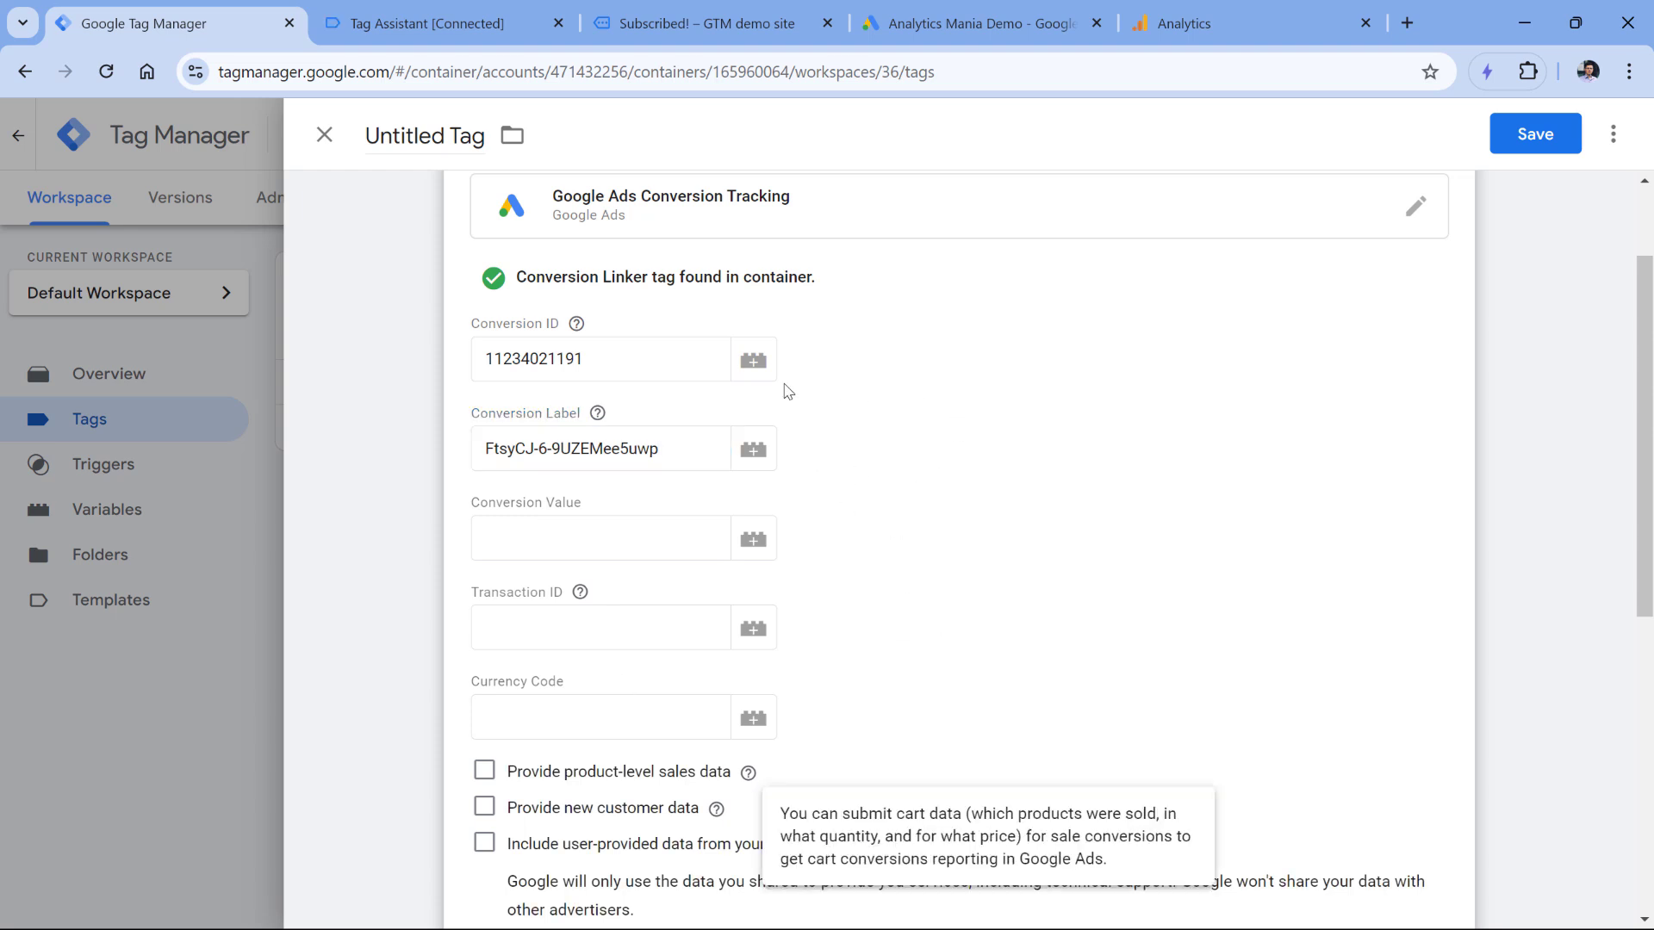
pyautogui.scroll(-7, 864, 405)
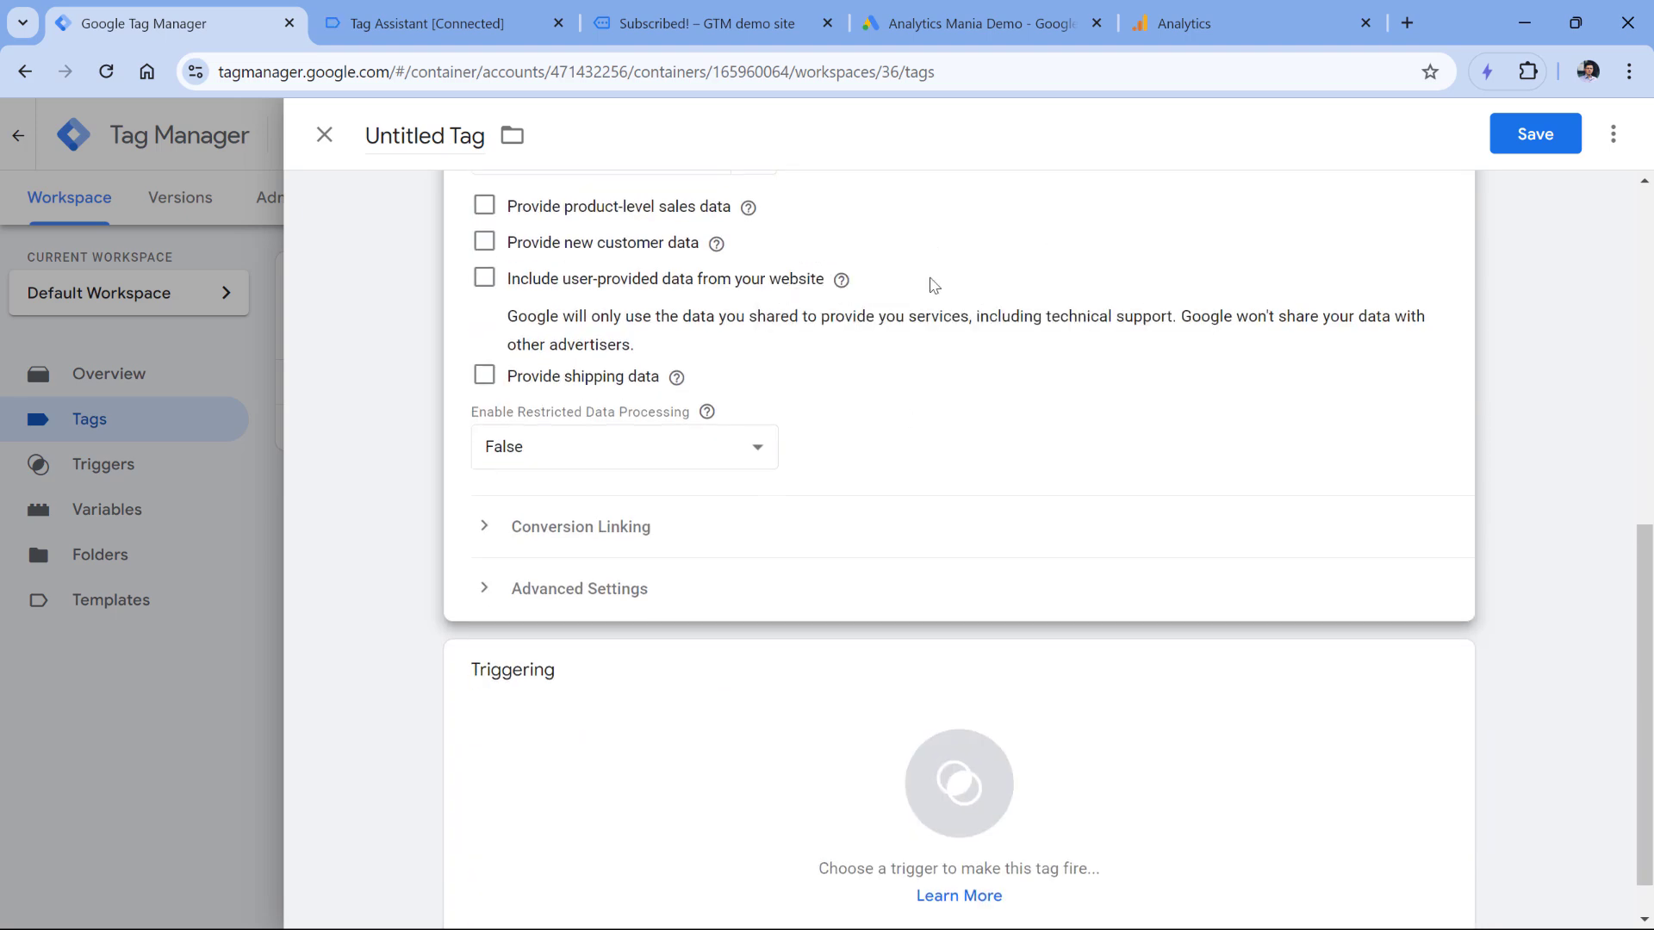
# Confirm the subscribed event name in preview and add a new Custom Event trigger
pyautogui.click(426, 23)
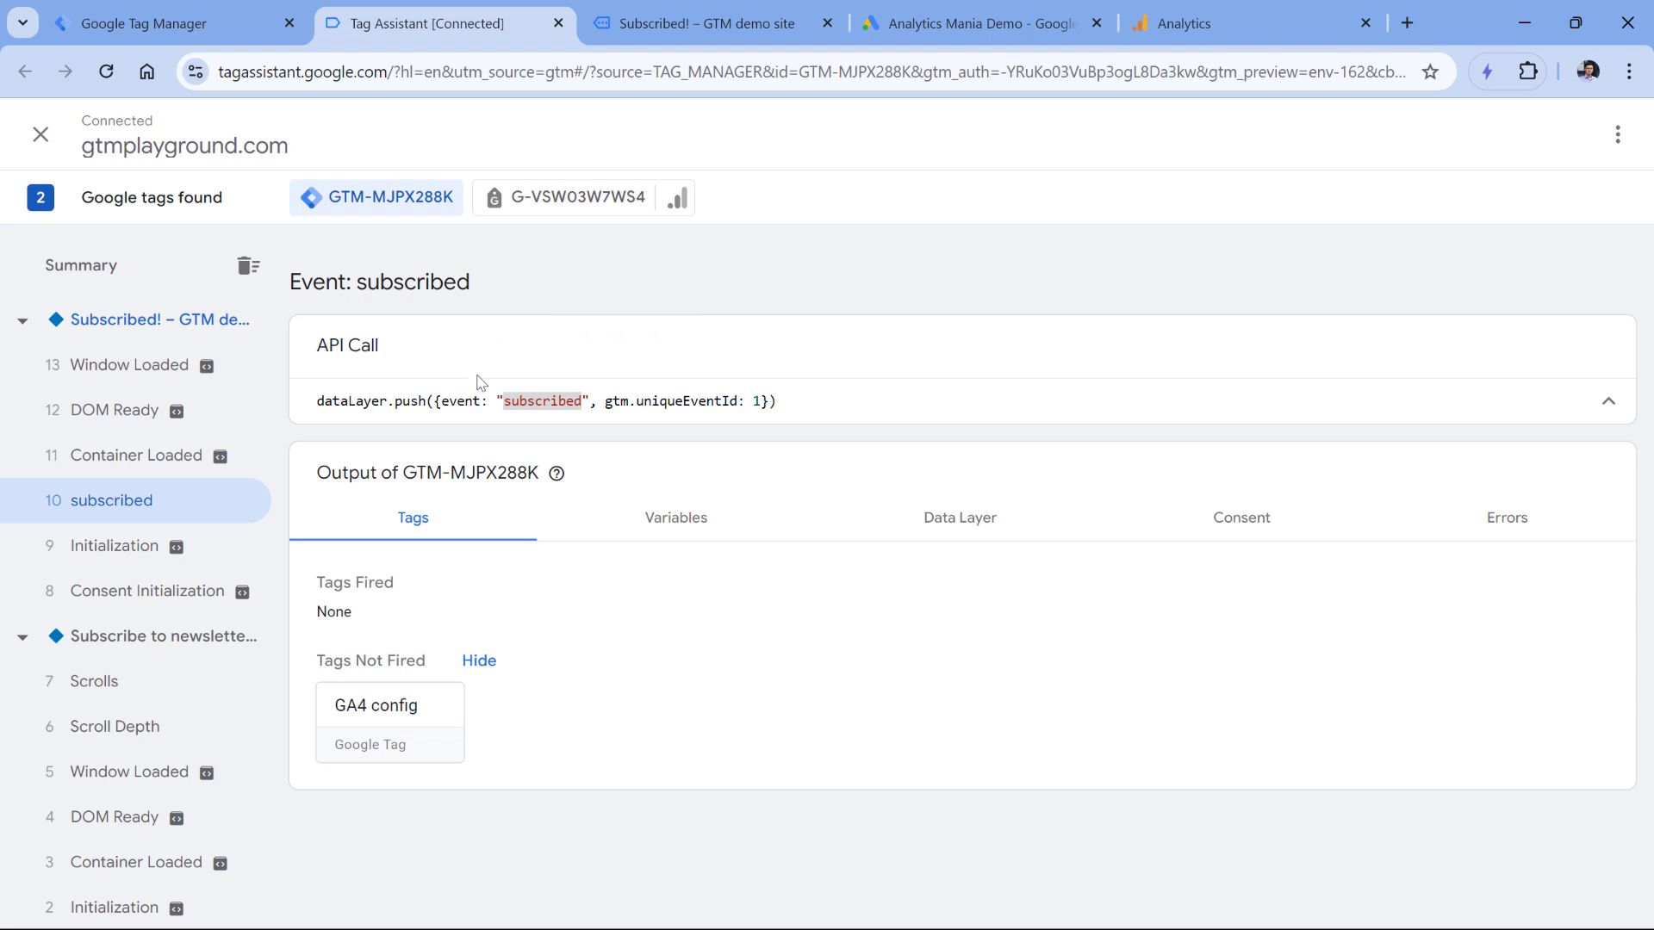
pyautogui.doubleClick(527, 405)
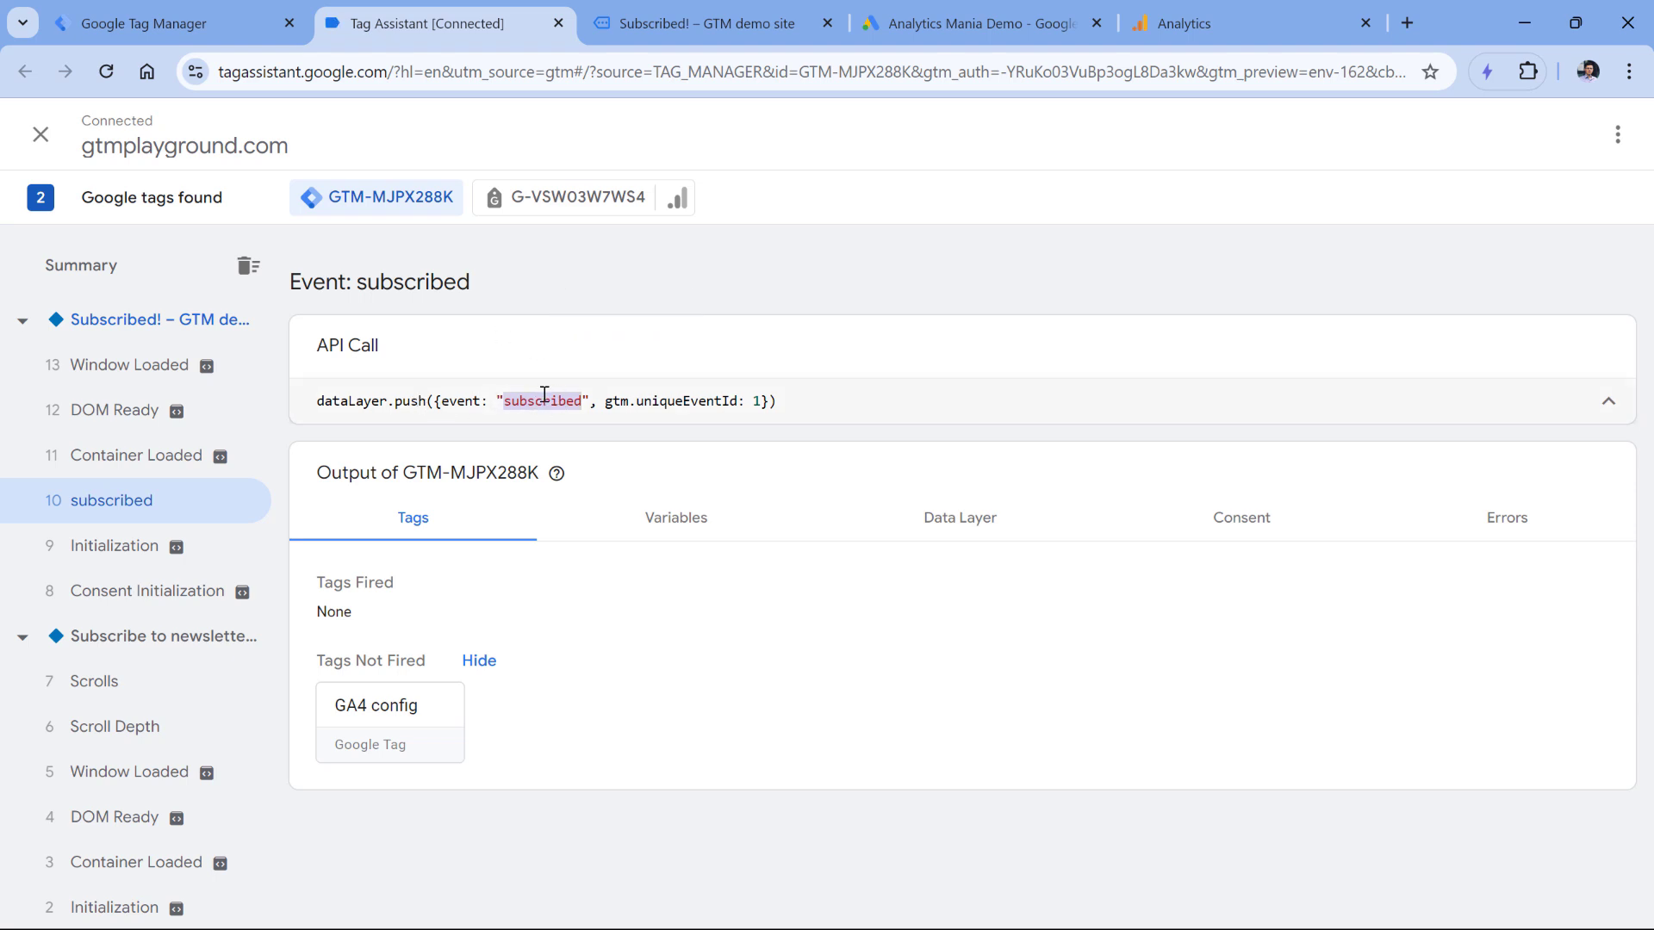
pyautogui.click(172, 24)
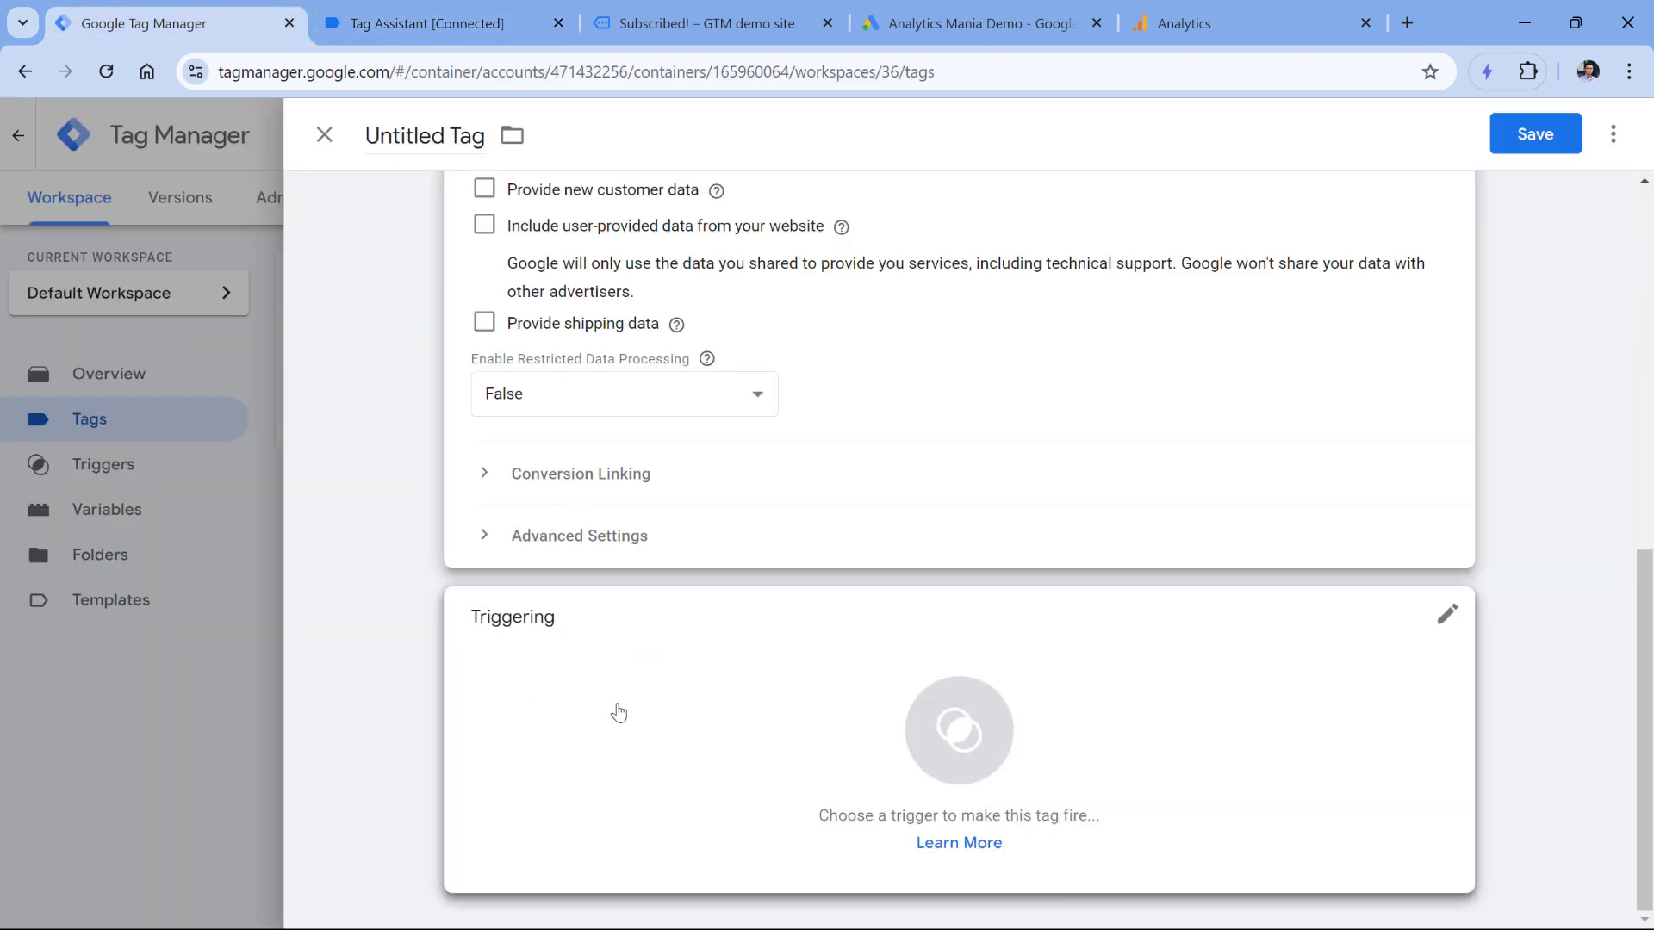
pyautogui.click(602, 721)
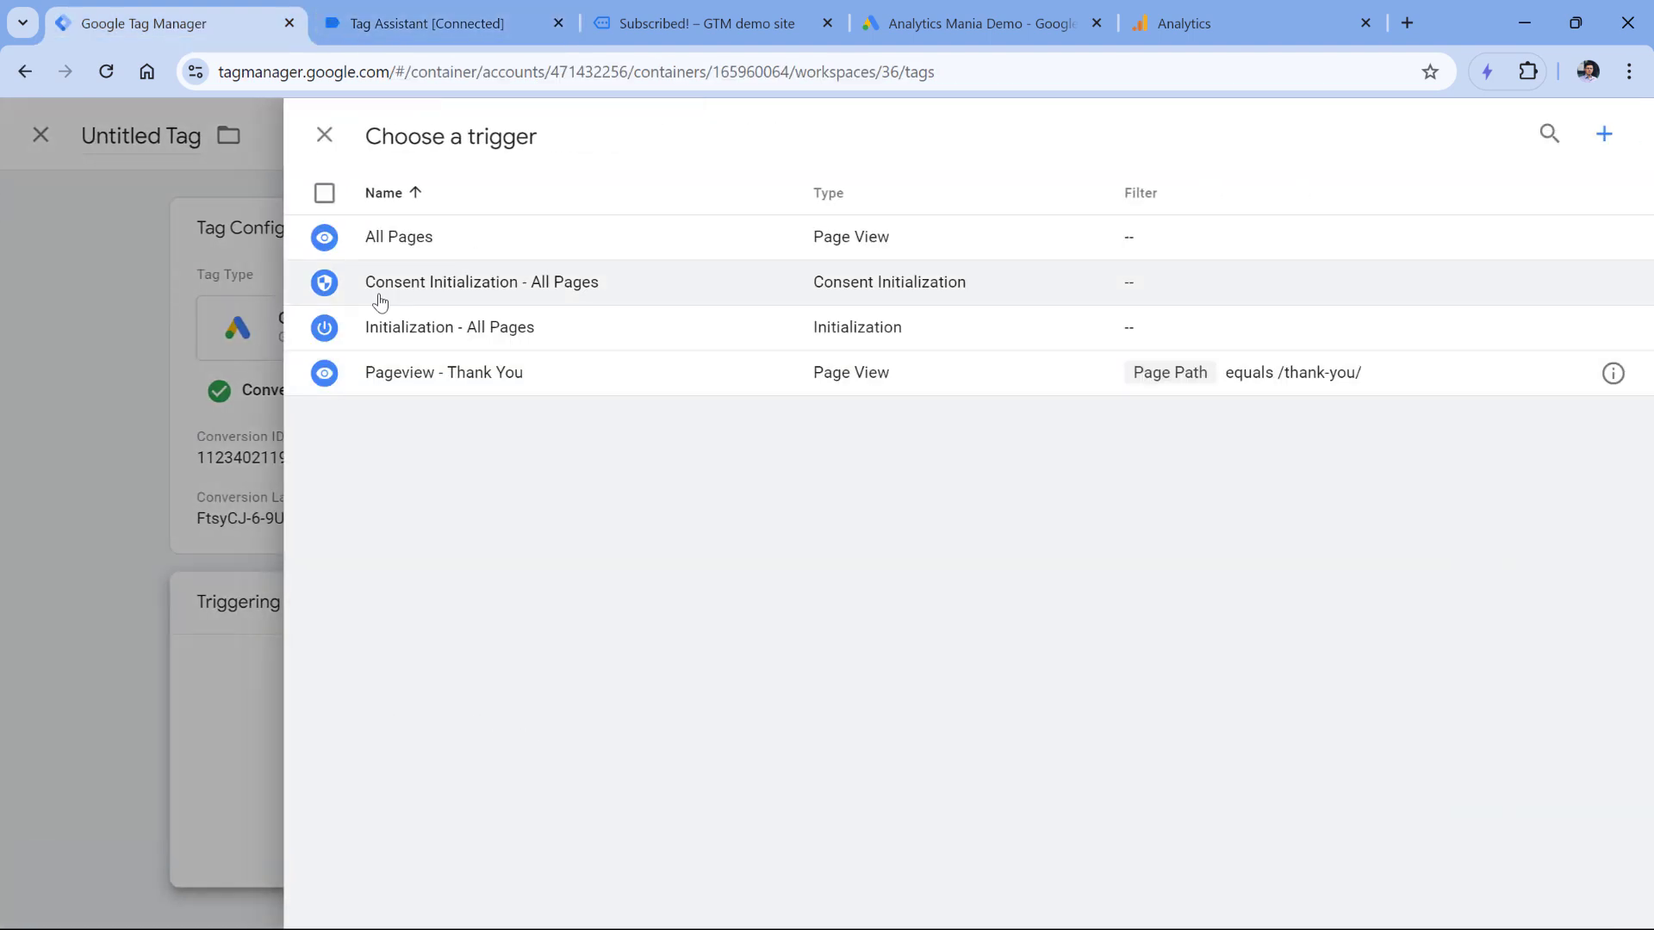
pyautogui.click(1603, 136)
pyautogui.click(890, 325)
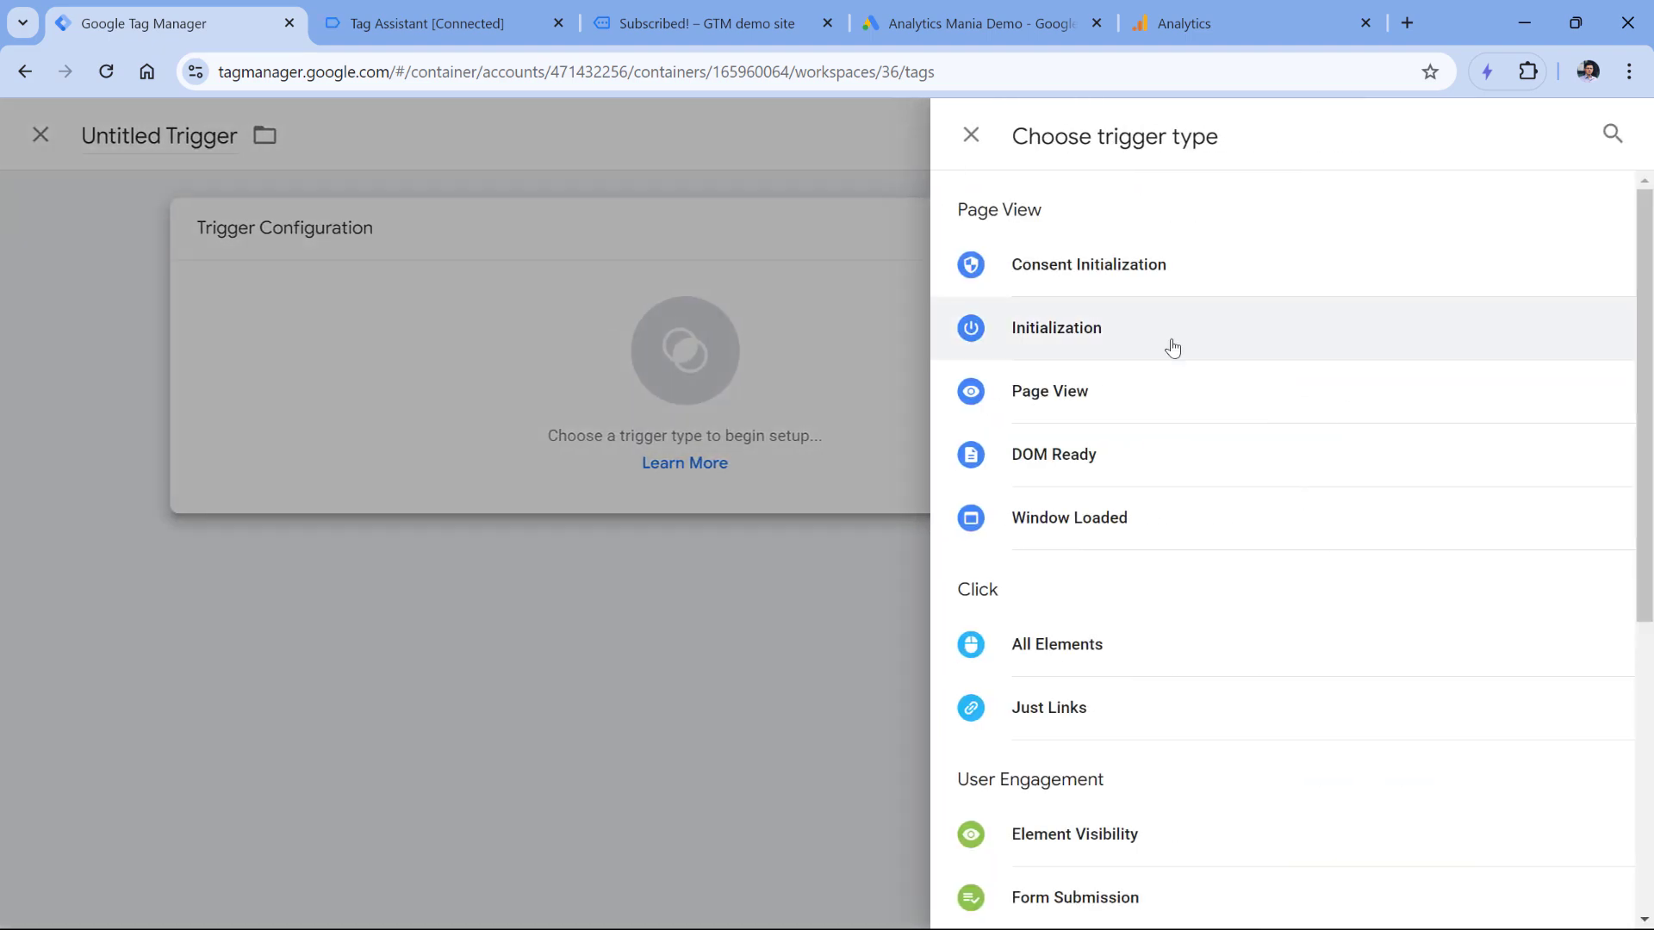
pyautogui.scroll(-4, 1150, 370)
pyautogui.click(1064, 813)
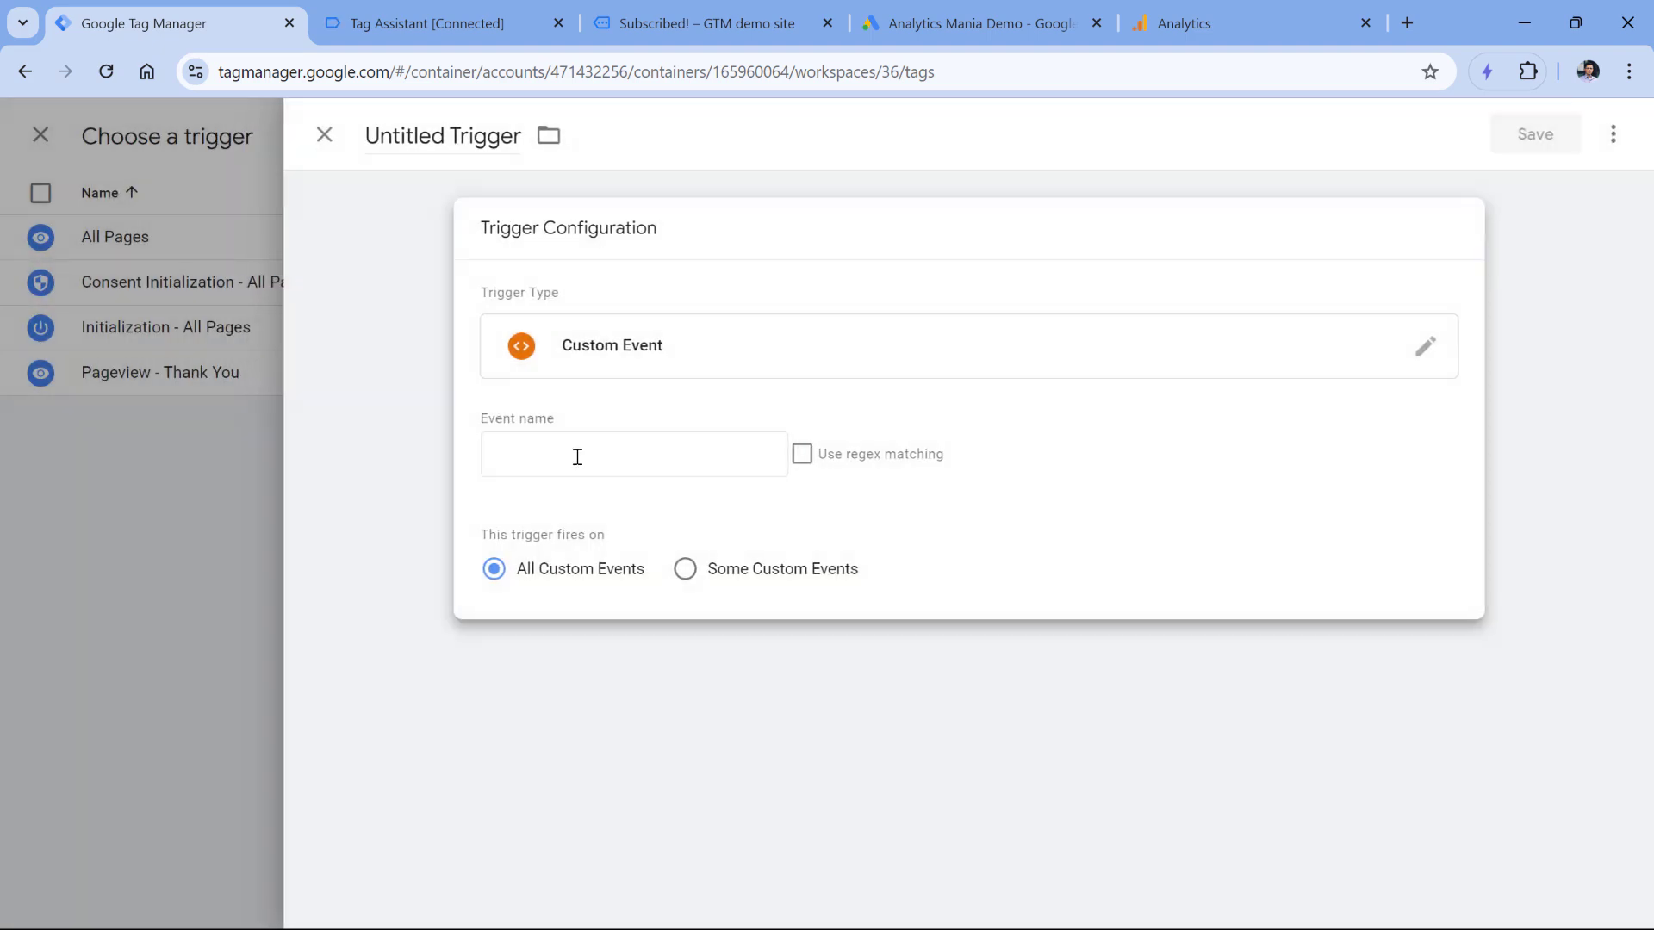
# Set the trigger's event name to subscribed and save it as 'custom - subscribed'
pyautogui.click(579, 455)
pyautogui.write('subscribed')
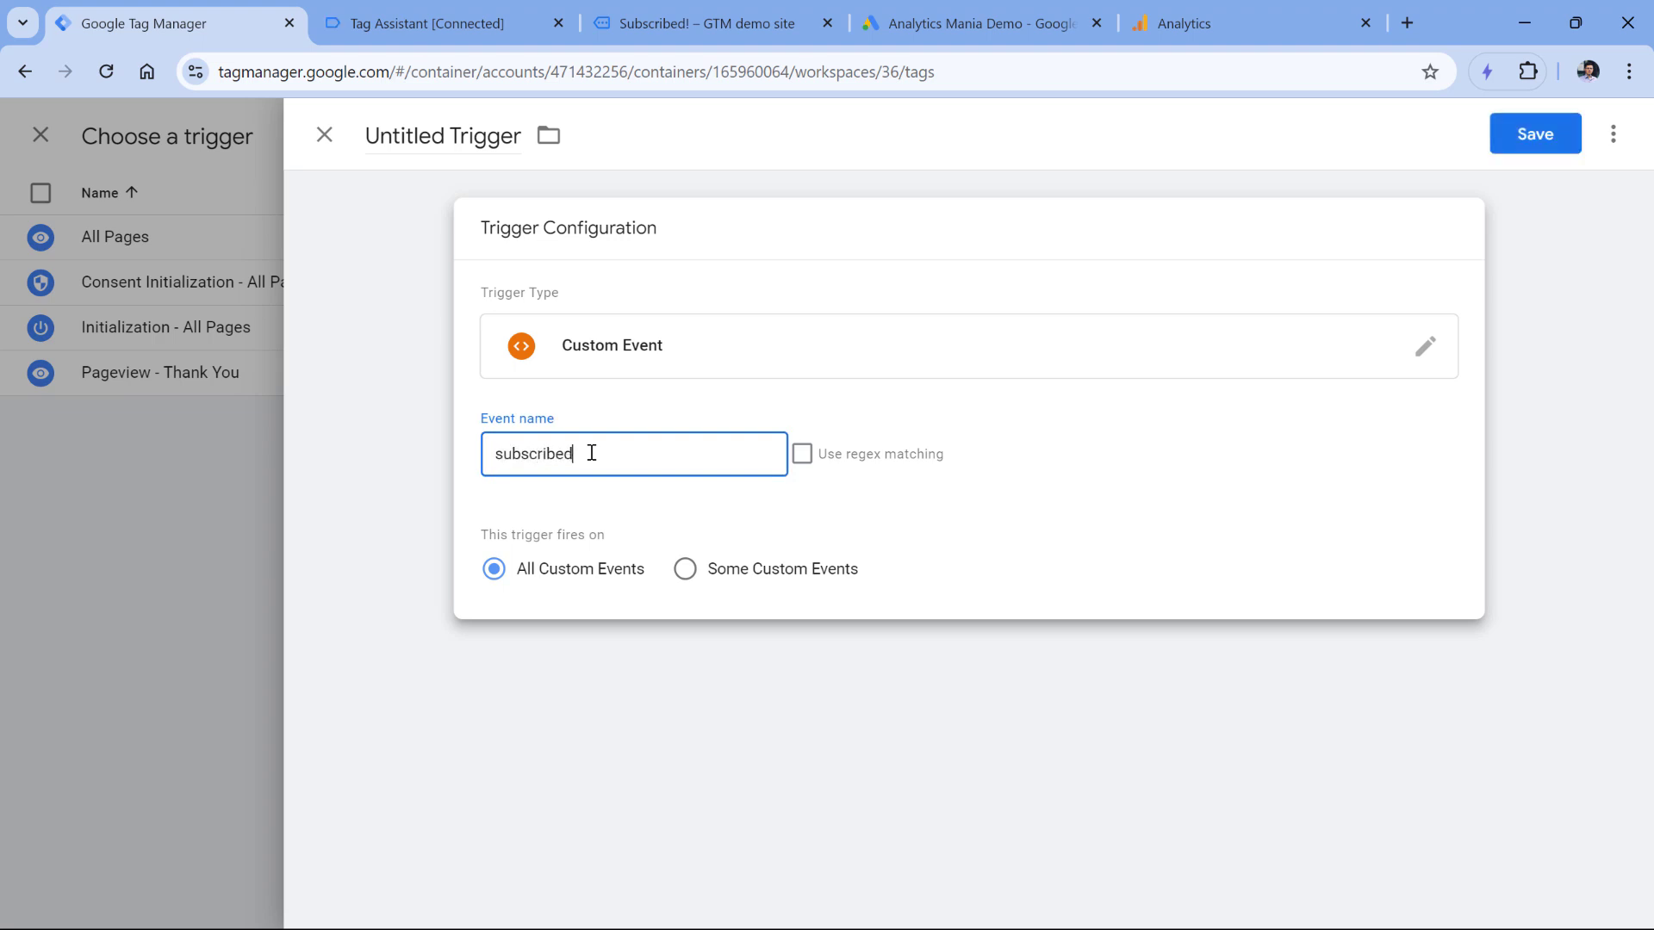
pyautogui.hotkey('ctrl', 'Tab')
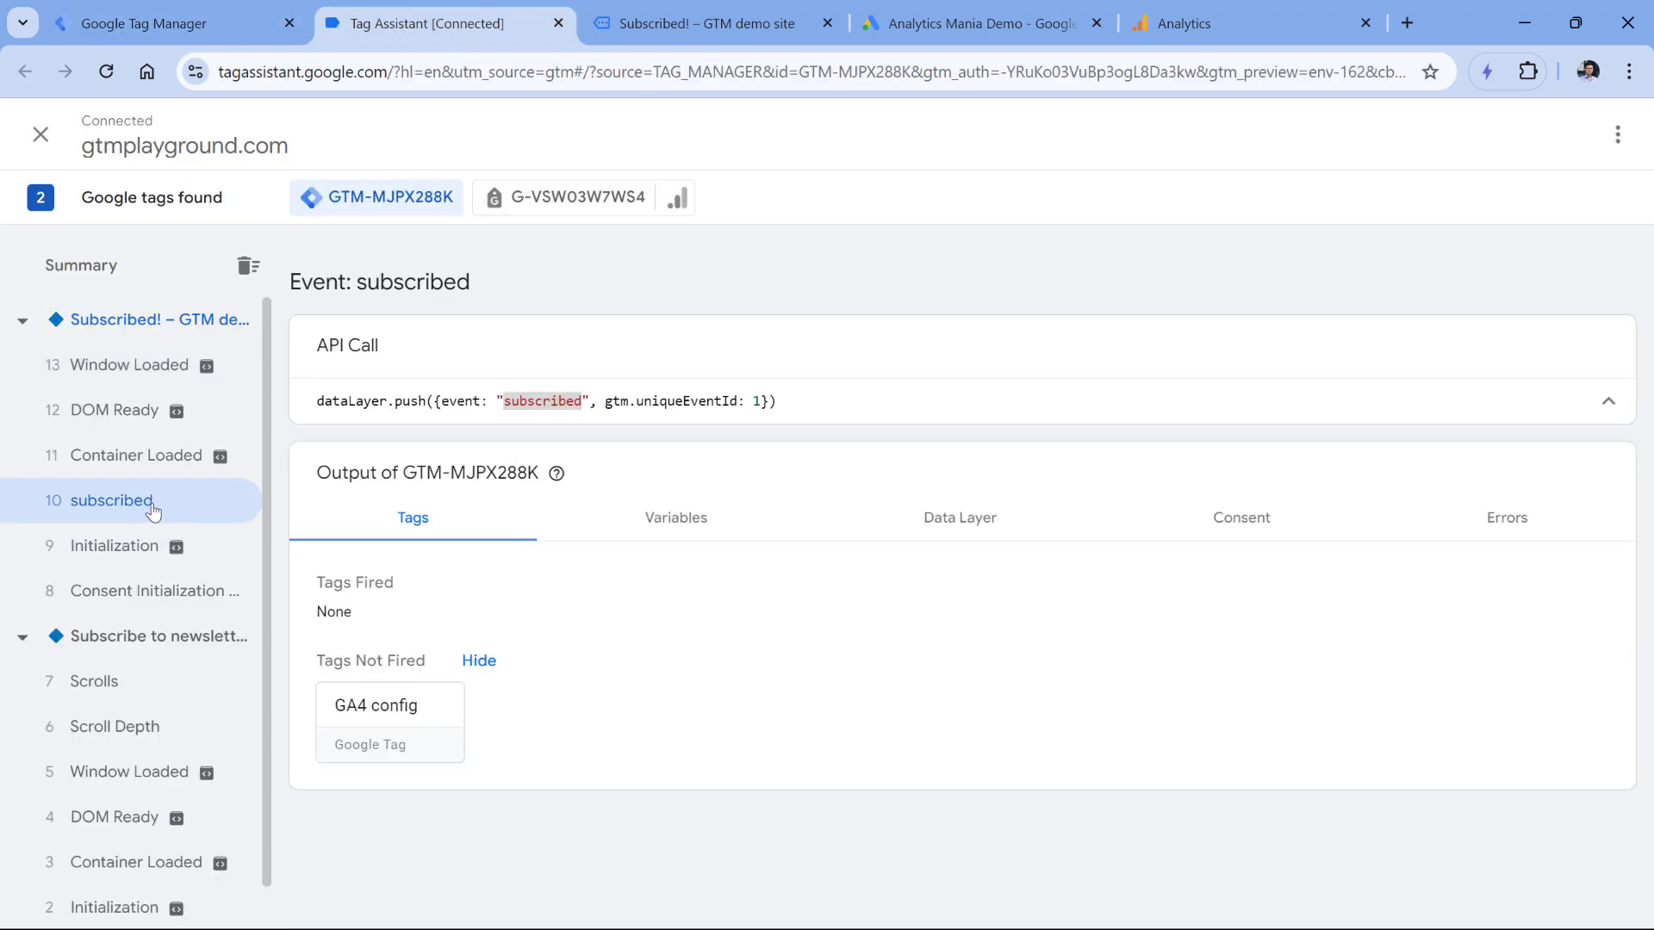
pyautogui.click(173, 23)
pyautogui.click(473, 121)
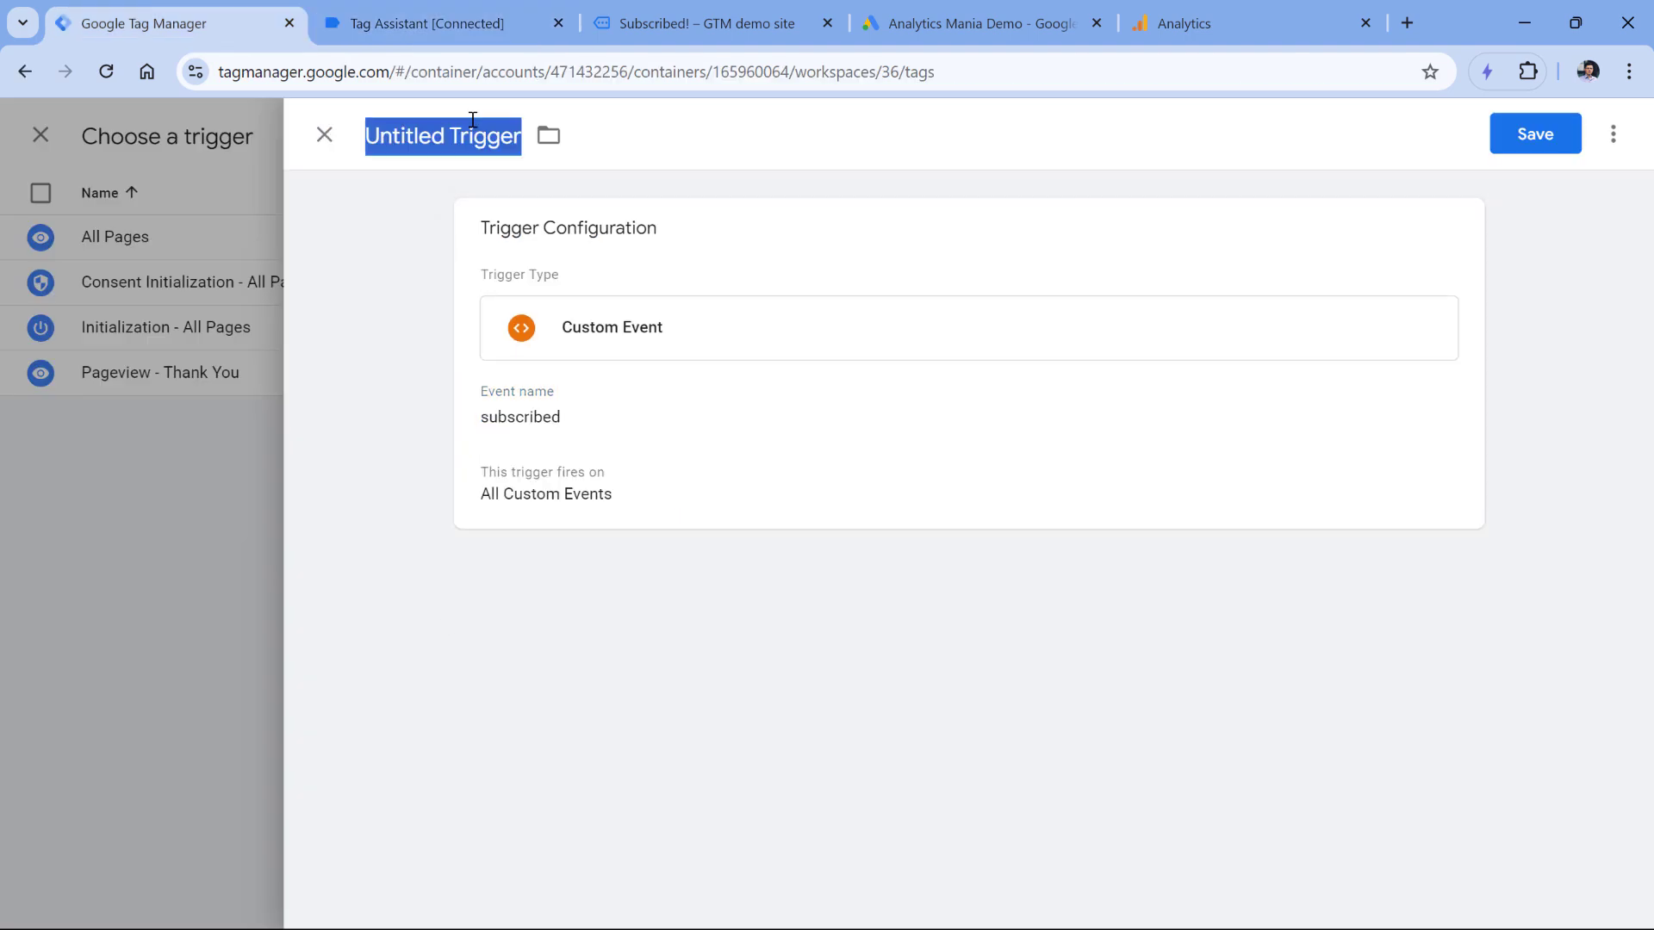
pyautogui.write('custom - subscribed')
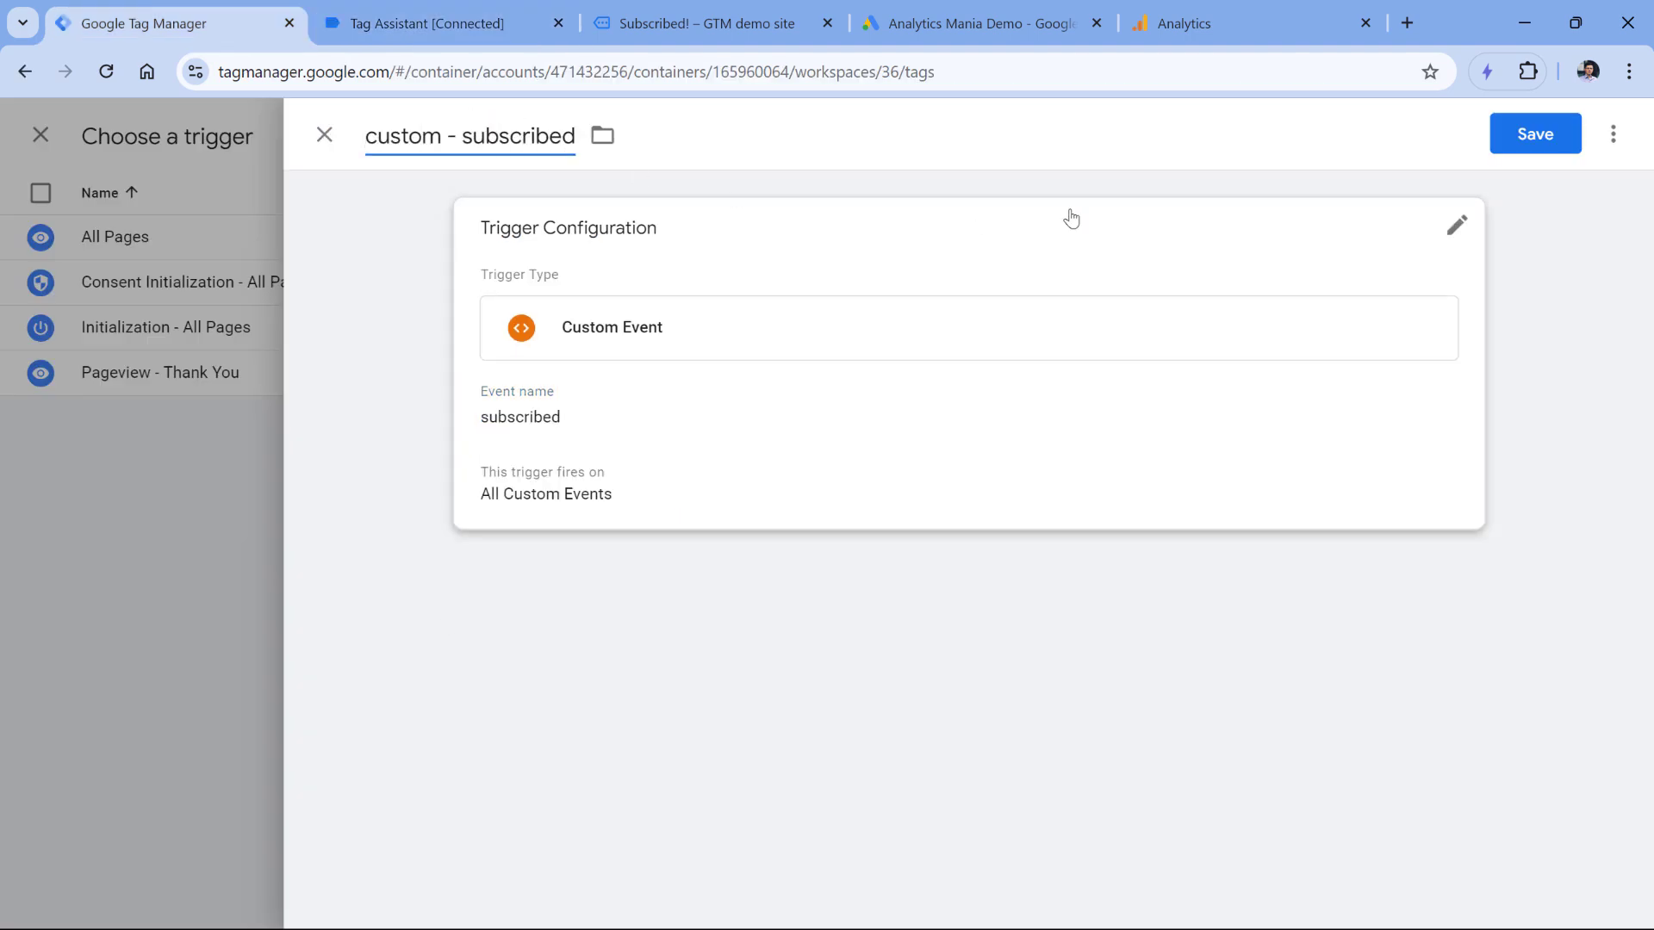
pyautogui.click(1517, 138)
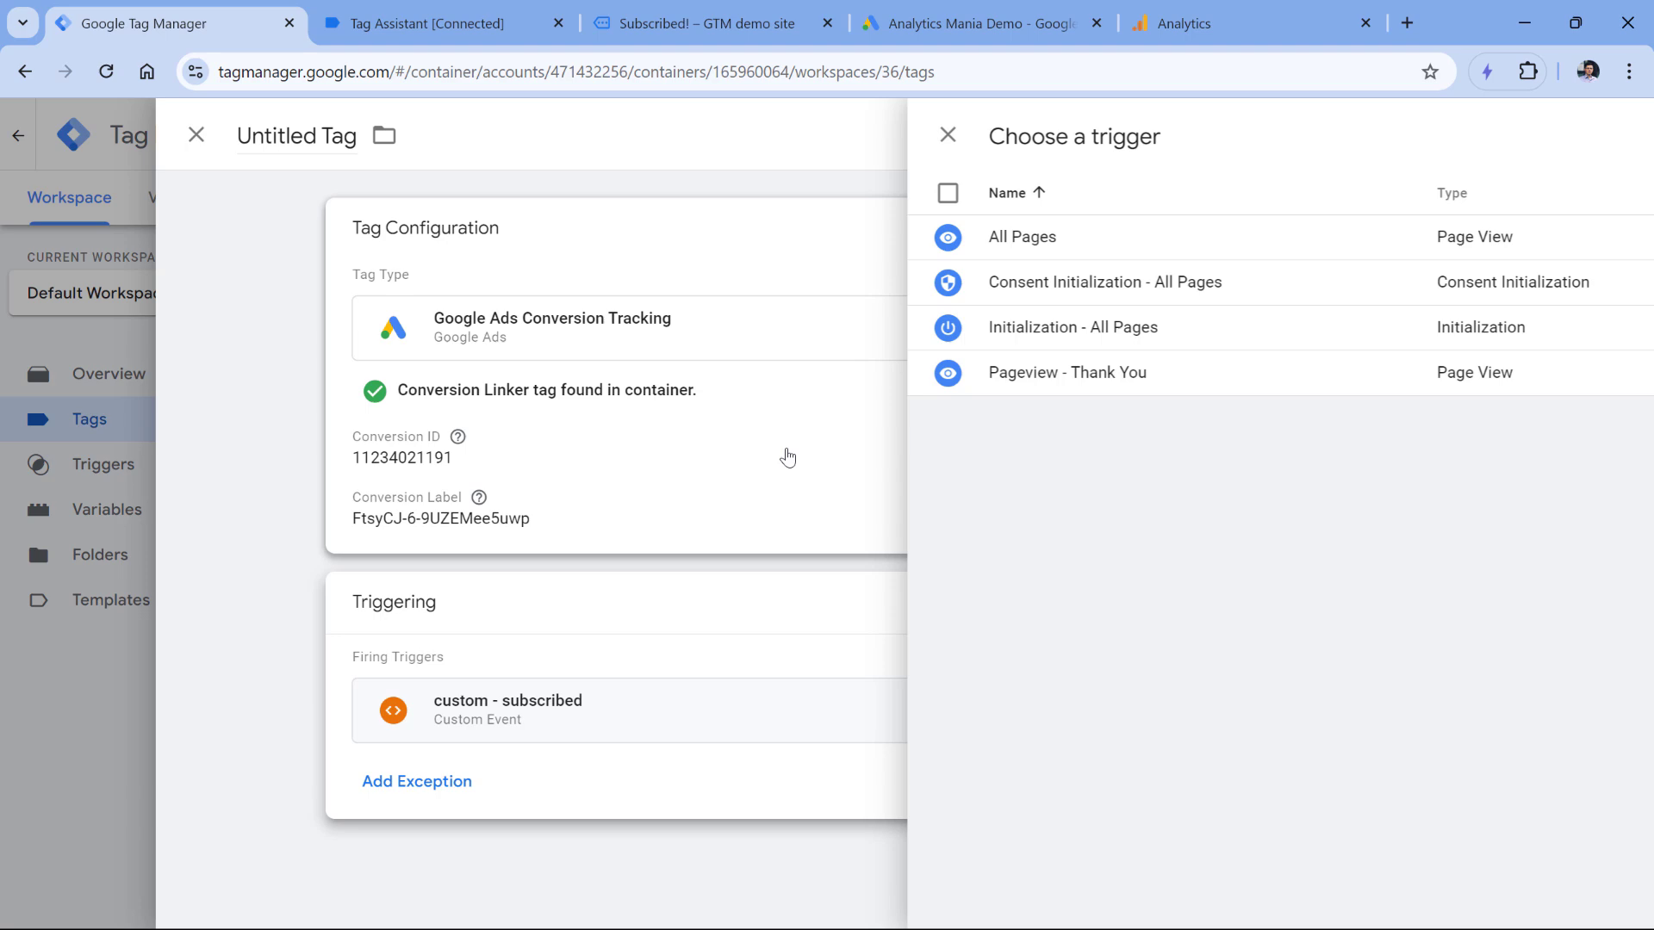
# Name the tag 'Google Ads conversion - newsletter signup' and save it
pyautogui.click(423, 131)
pyautogui.write('Google Ads conversion - newsletter signup')
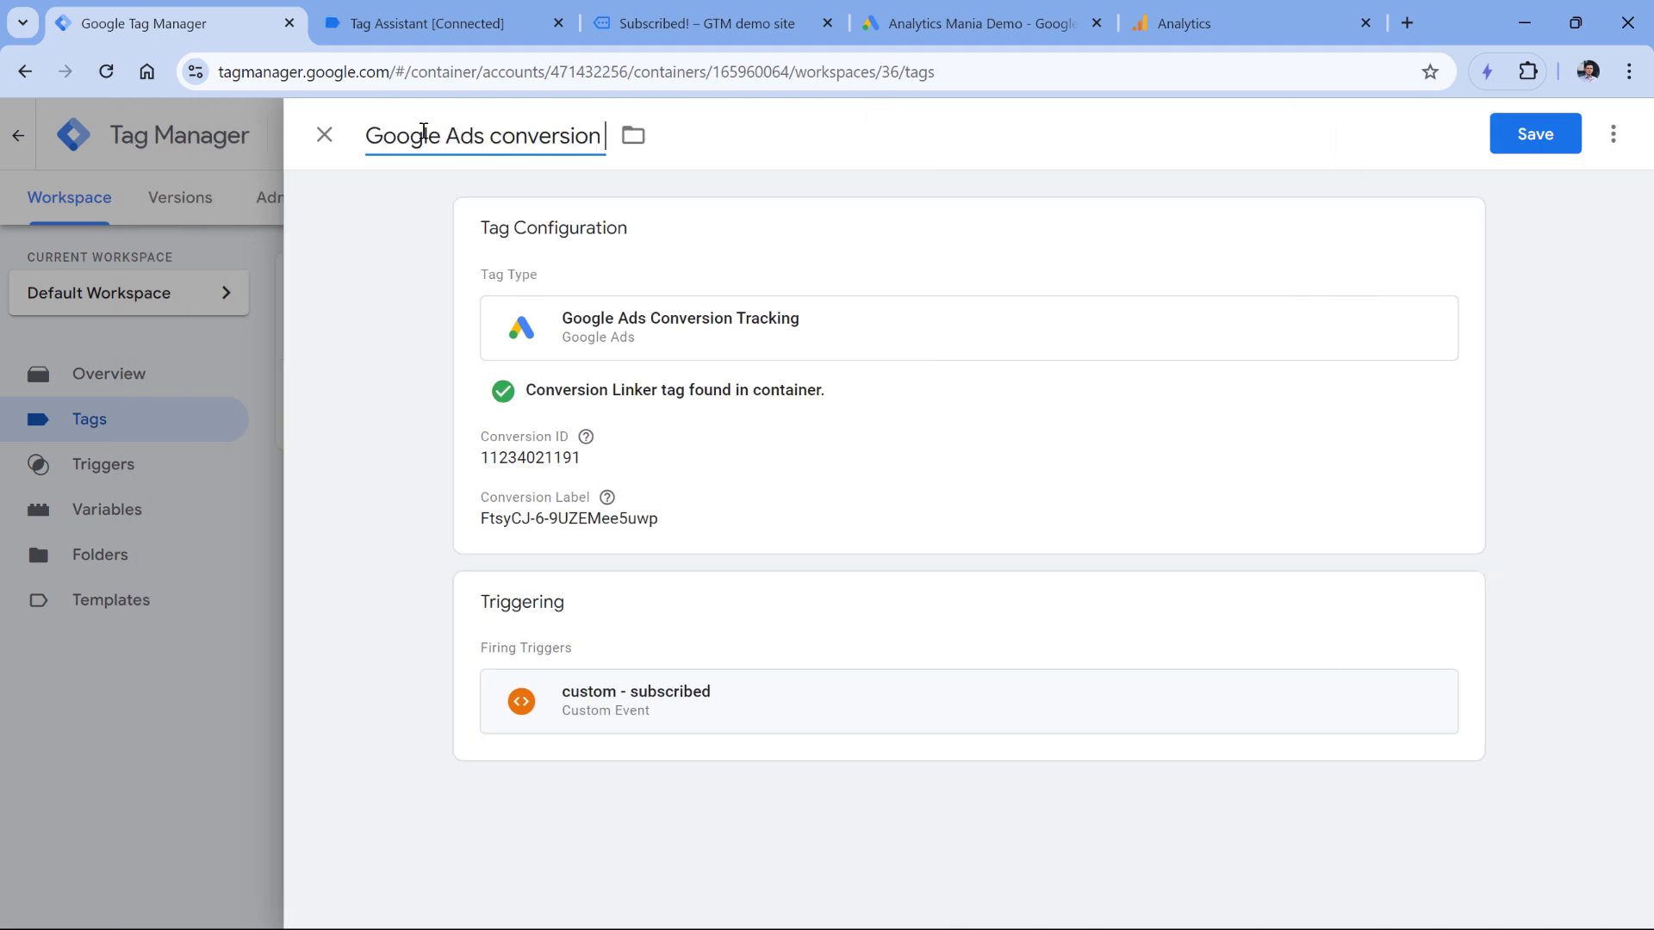
pyautogui.click(1525, 143)
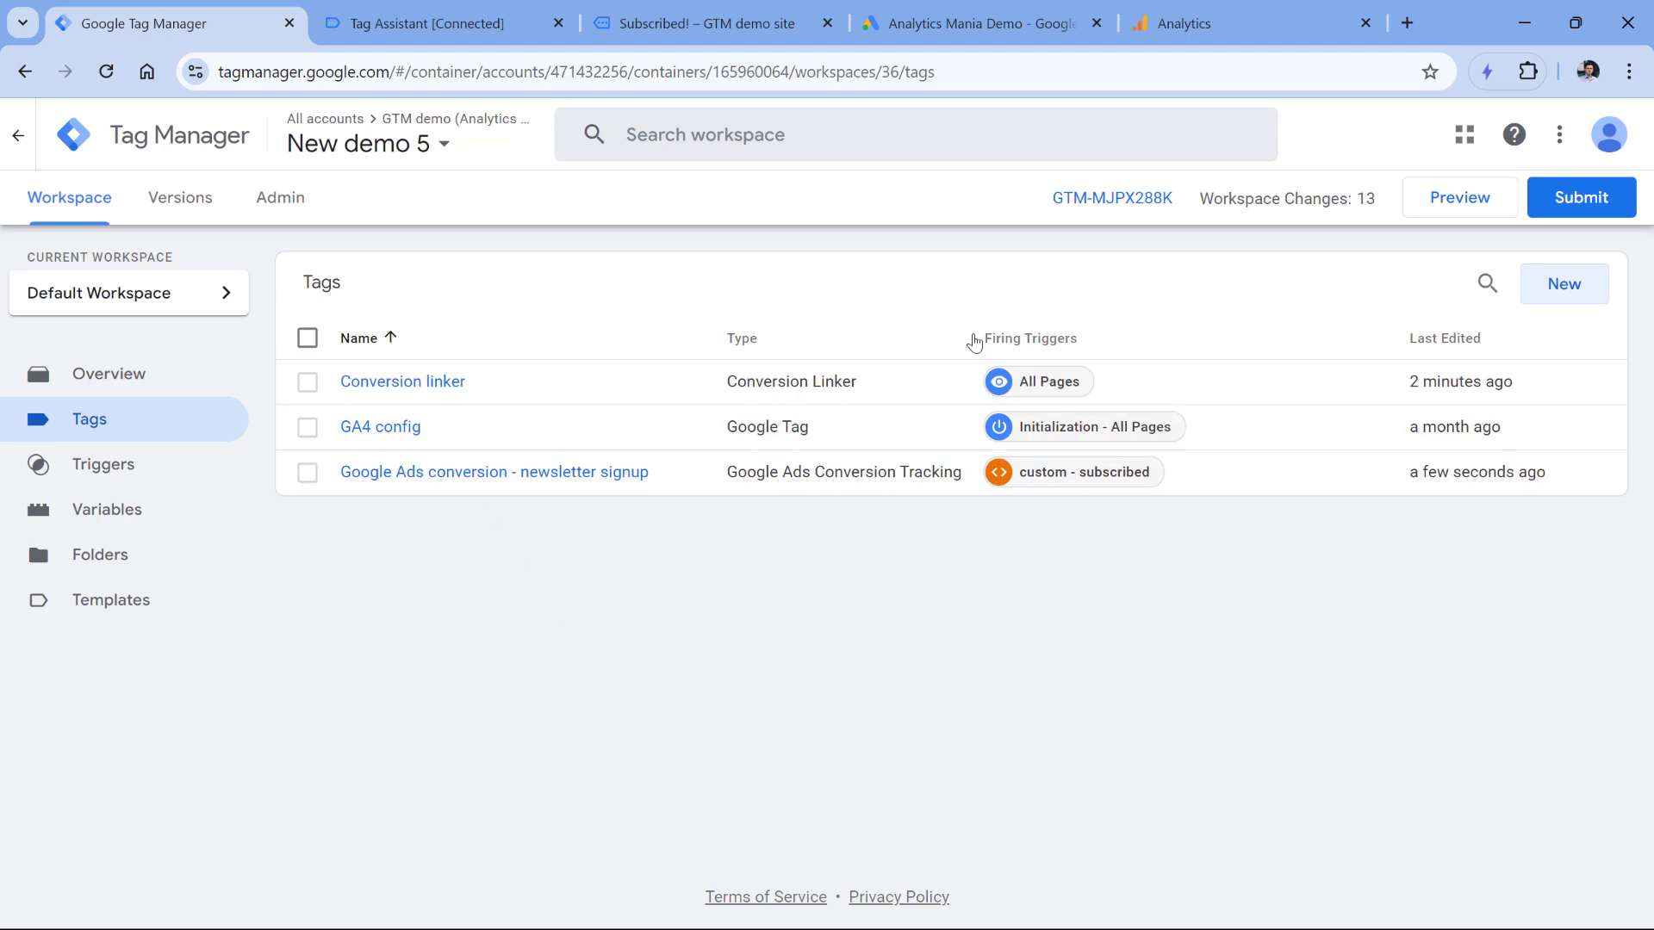
# Start preview, open the Subscribe to newsletter page, and enter a test email in its signup field
pyautogui.click(1460, 200)
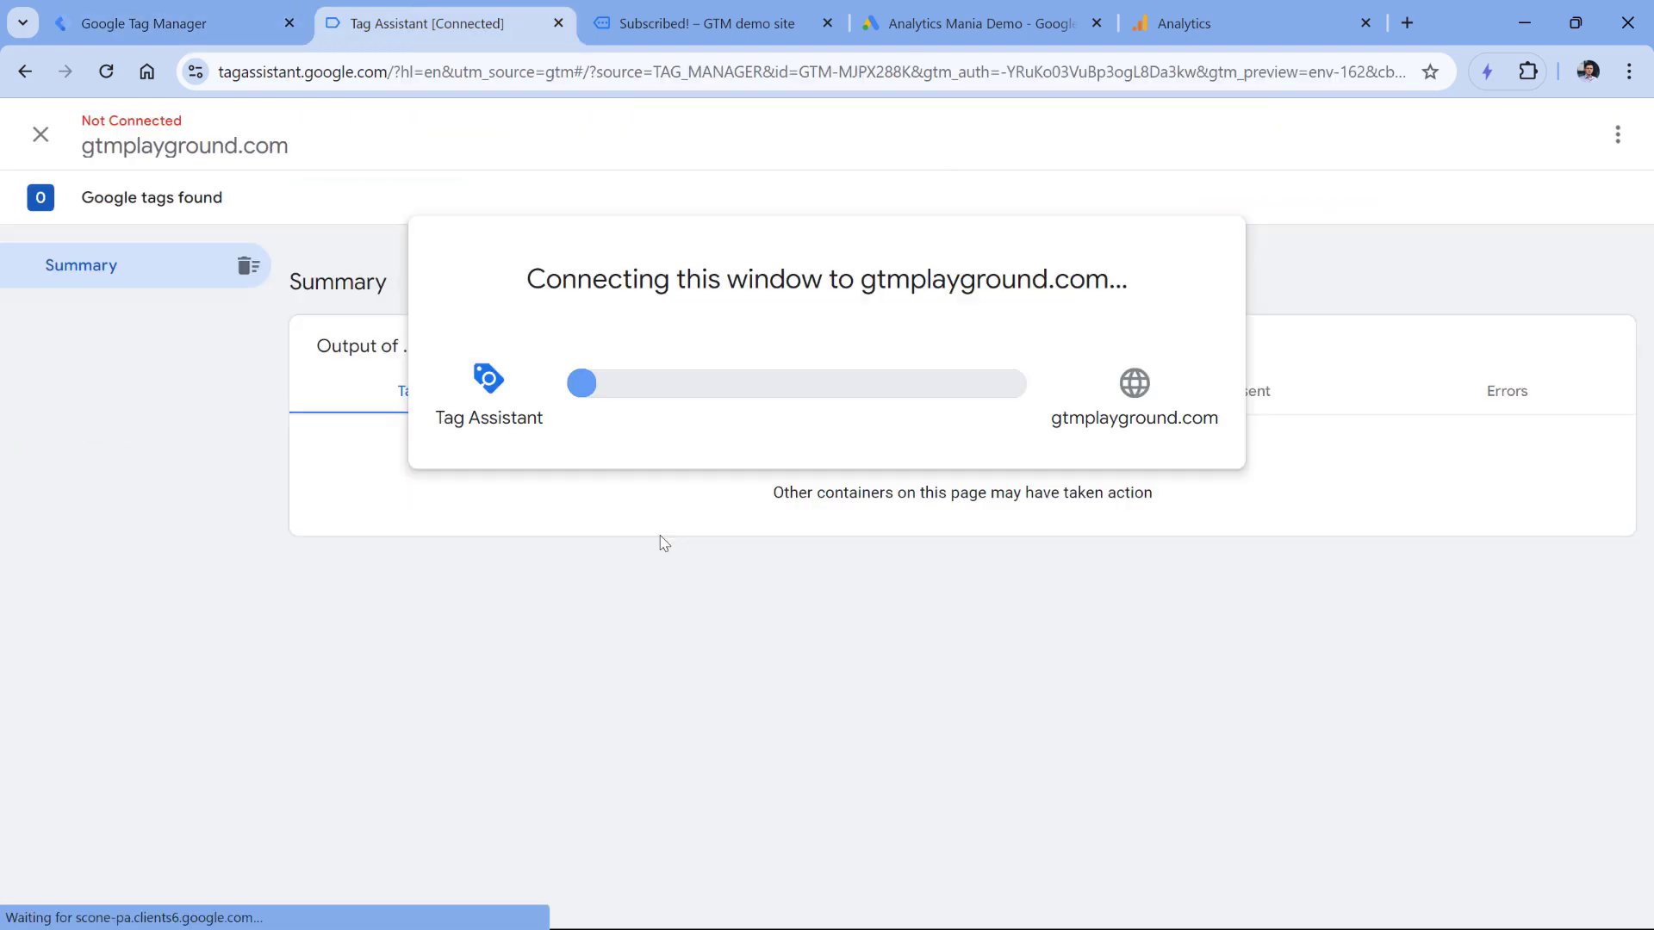
pyautogui.click(822, 528)
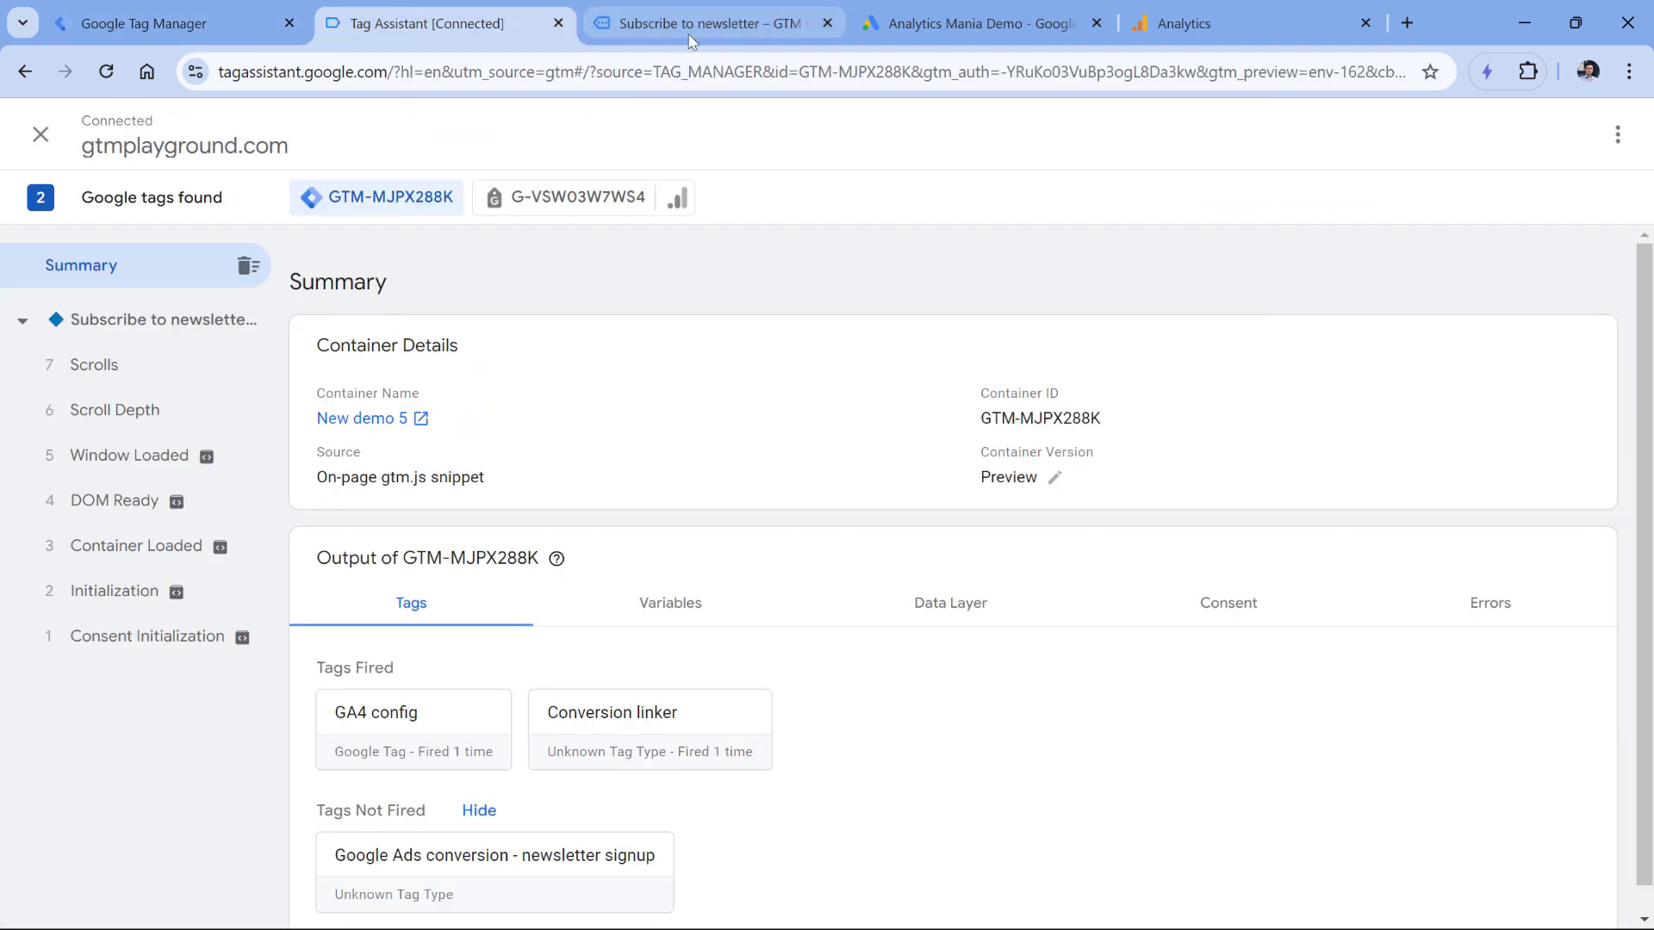
pyautogui.click(696, 26)
pyautogui.click(580, 555)
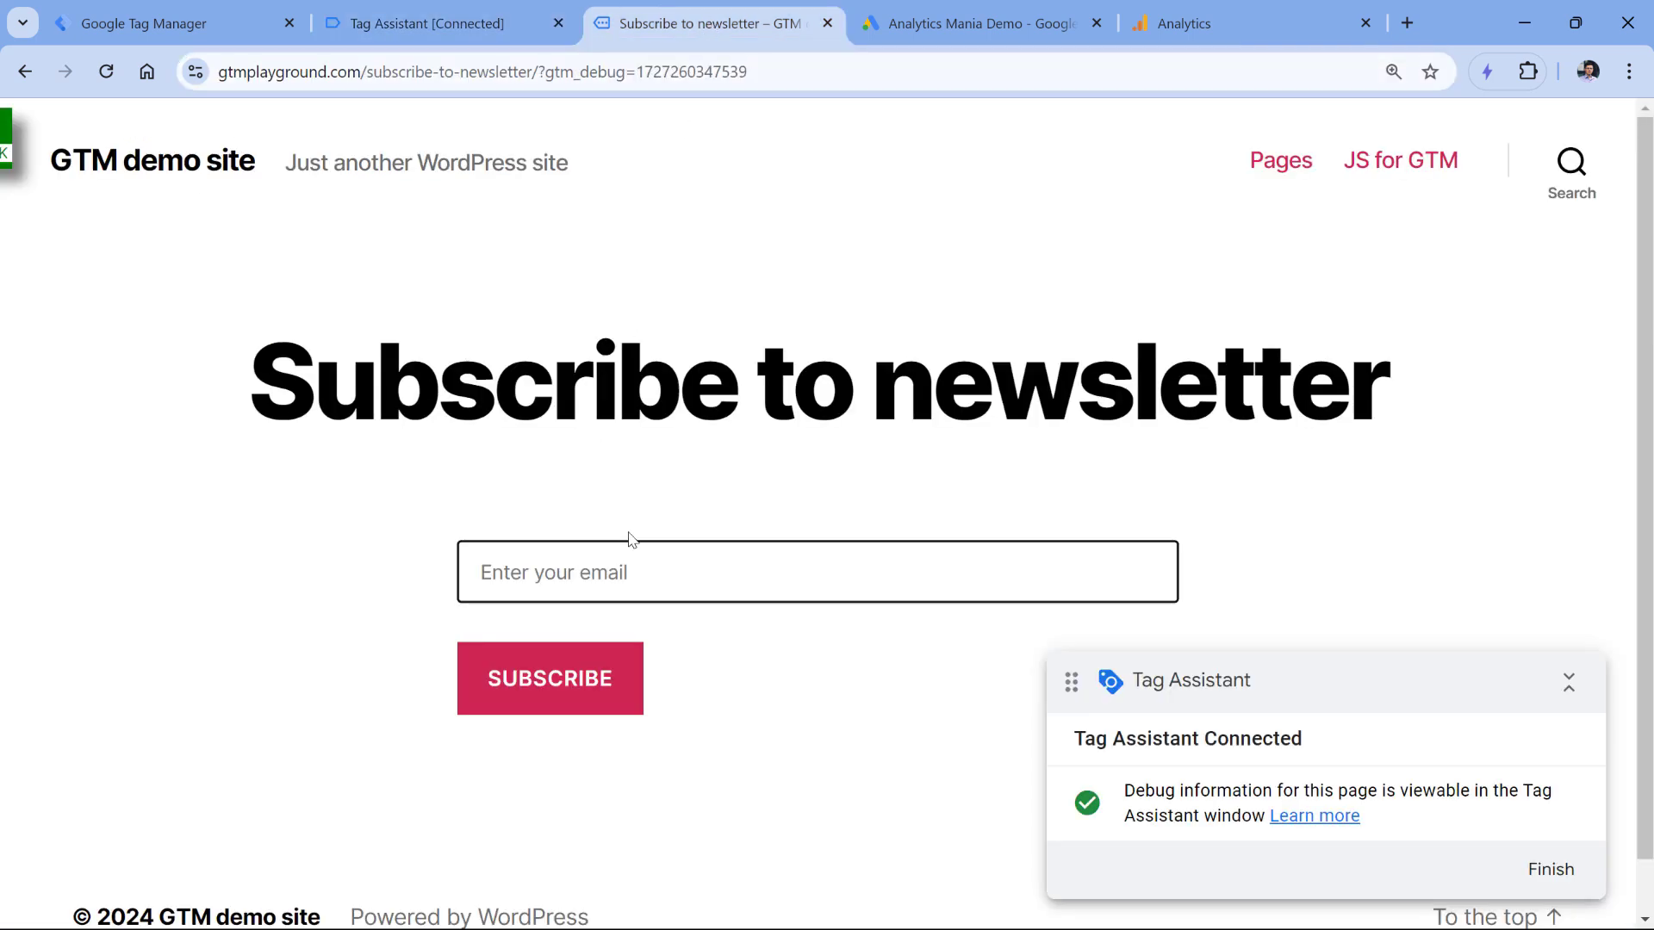
pyautogui.write('asd@asd.com')
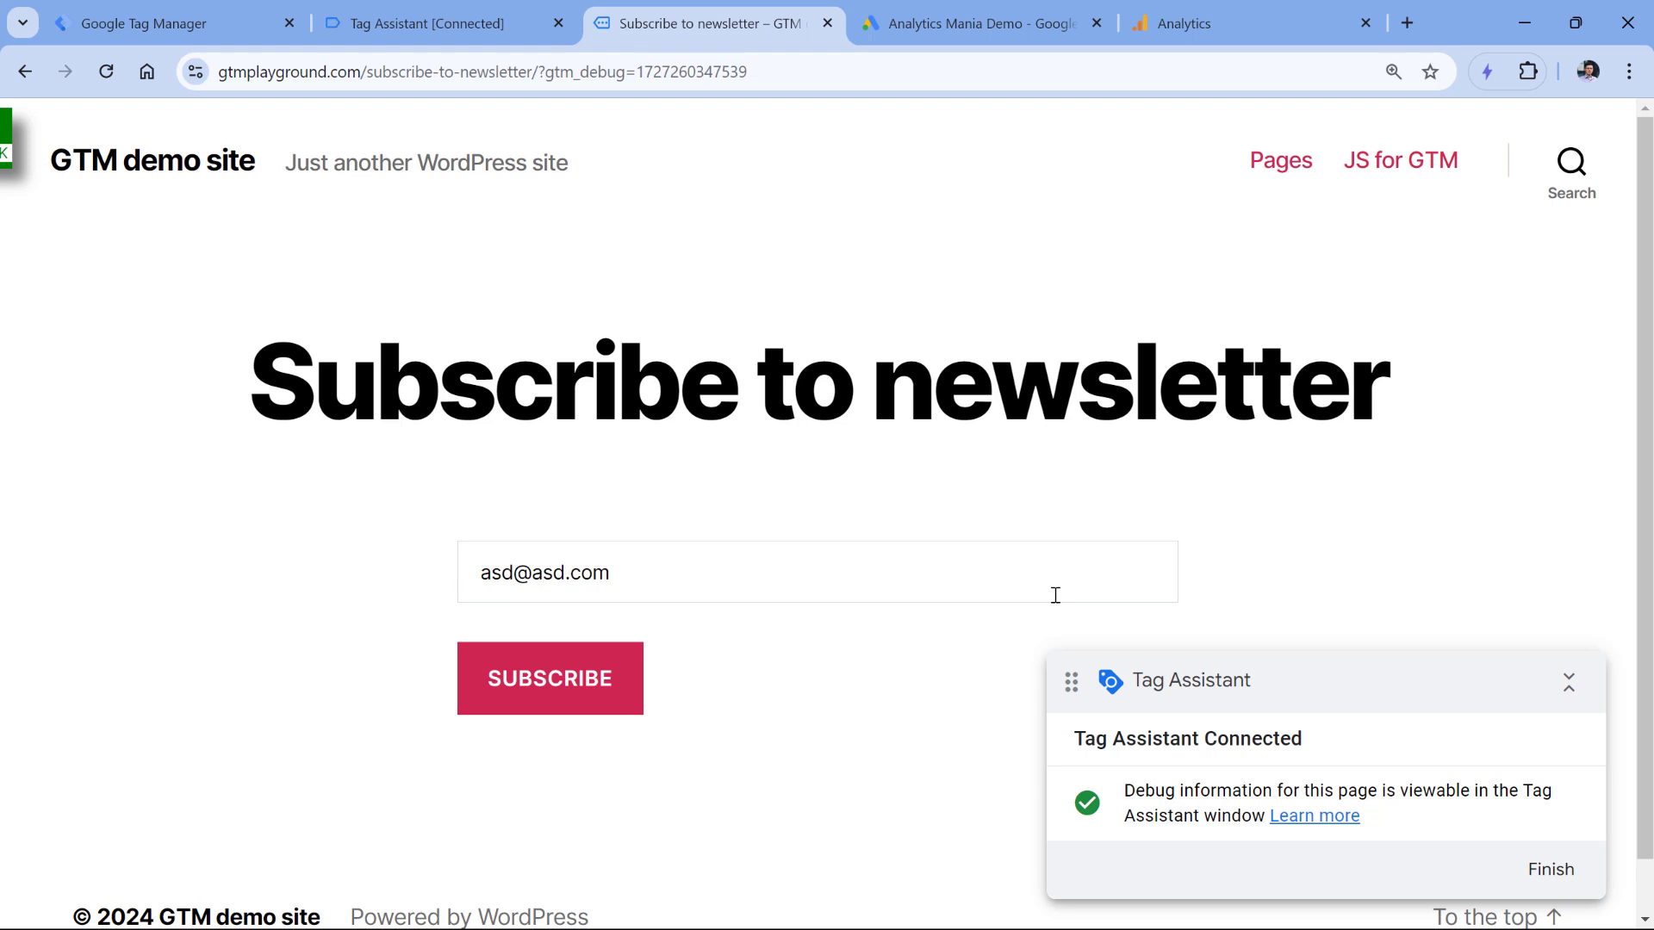
# Open Chrome DevTools on the Network panel and replace the gtm.js filter with 'conversion'
pyautogui.click(1629, 74)
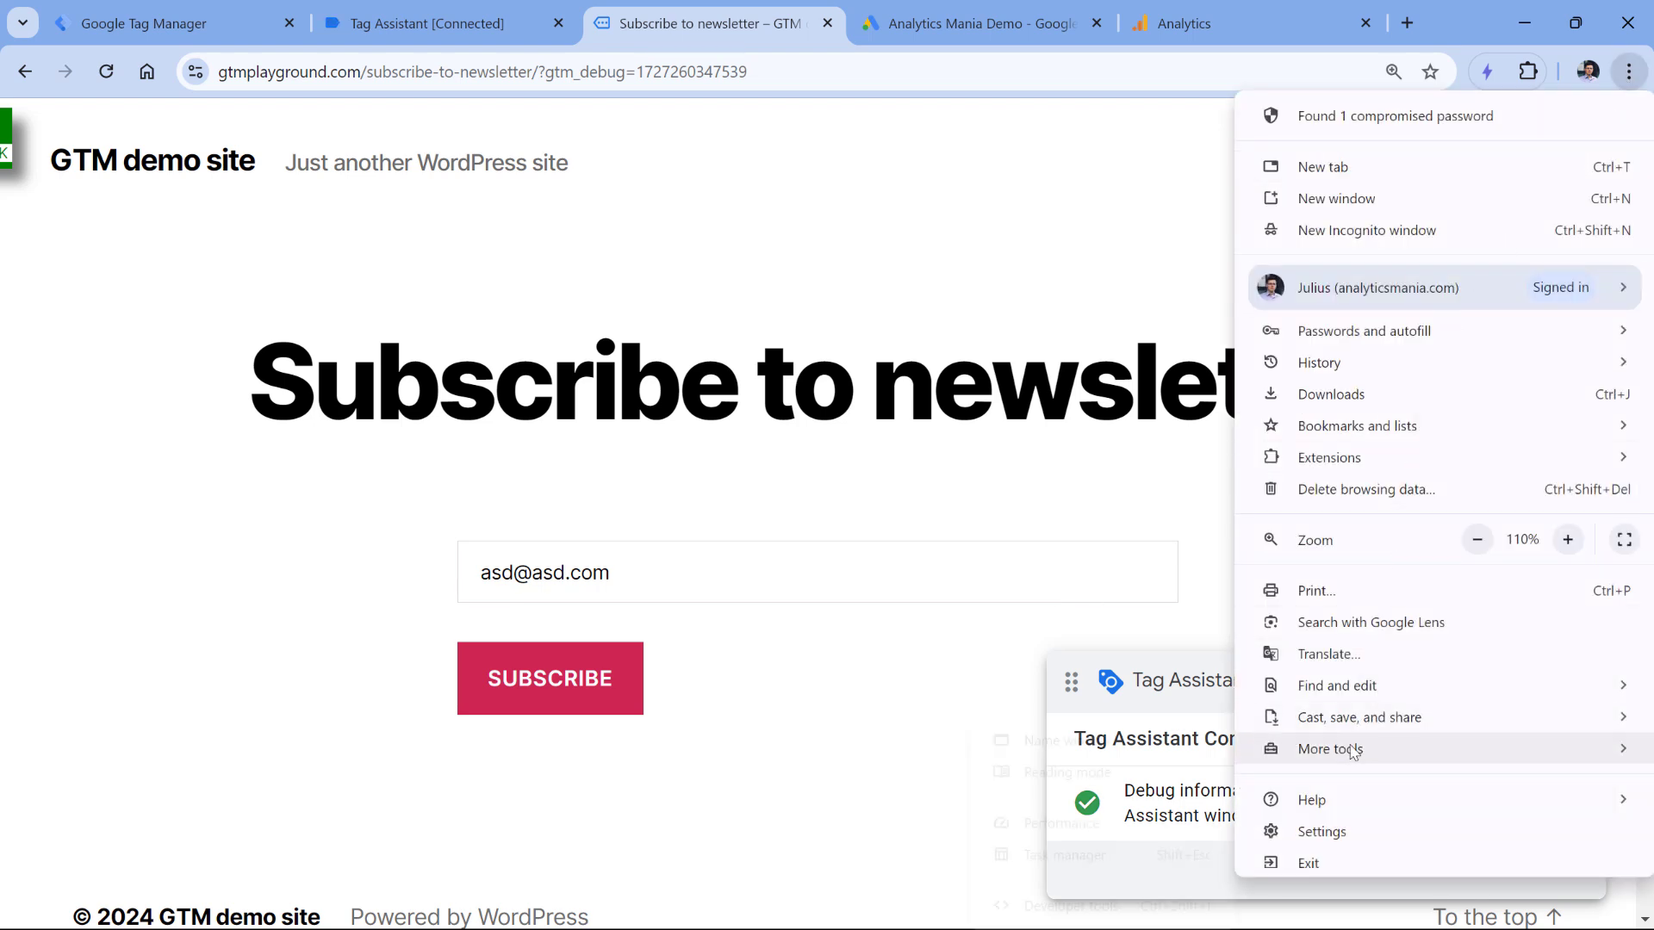
pyautogui.moveTo(1355, 747)
pyautogui.click(1075, 908)
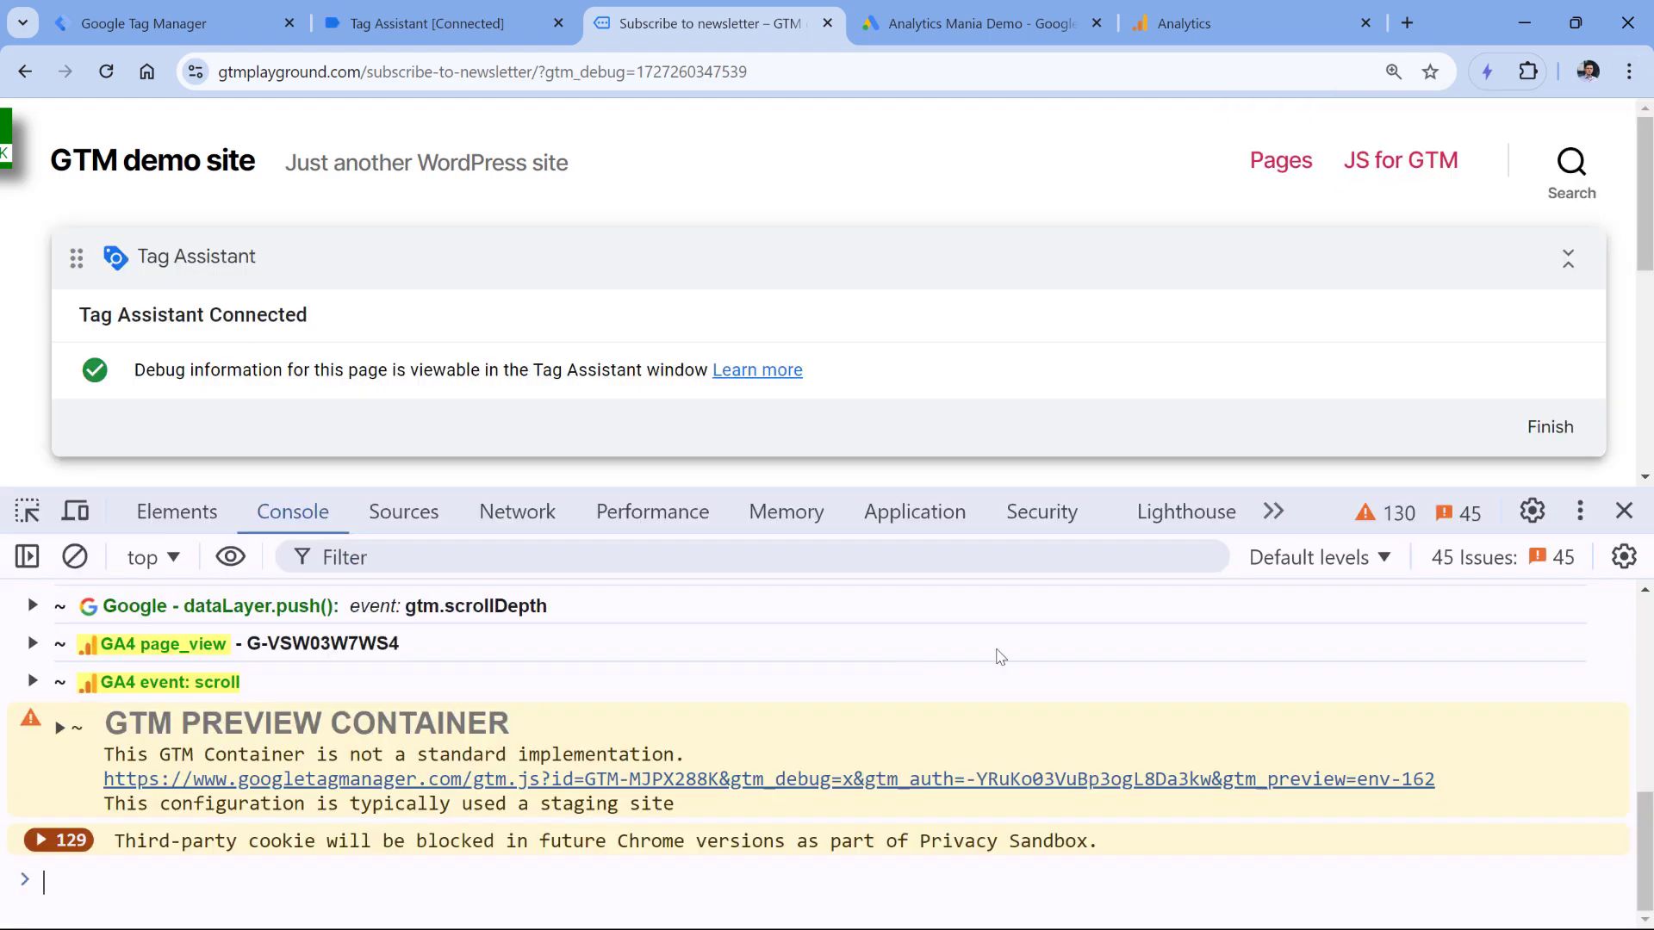
pyautogui.click(517, 511)
pyautogui.click(152, 606)
pyautogui.hotkey('ctrl', 'a')
pyautogui.press('BackSpace')
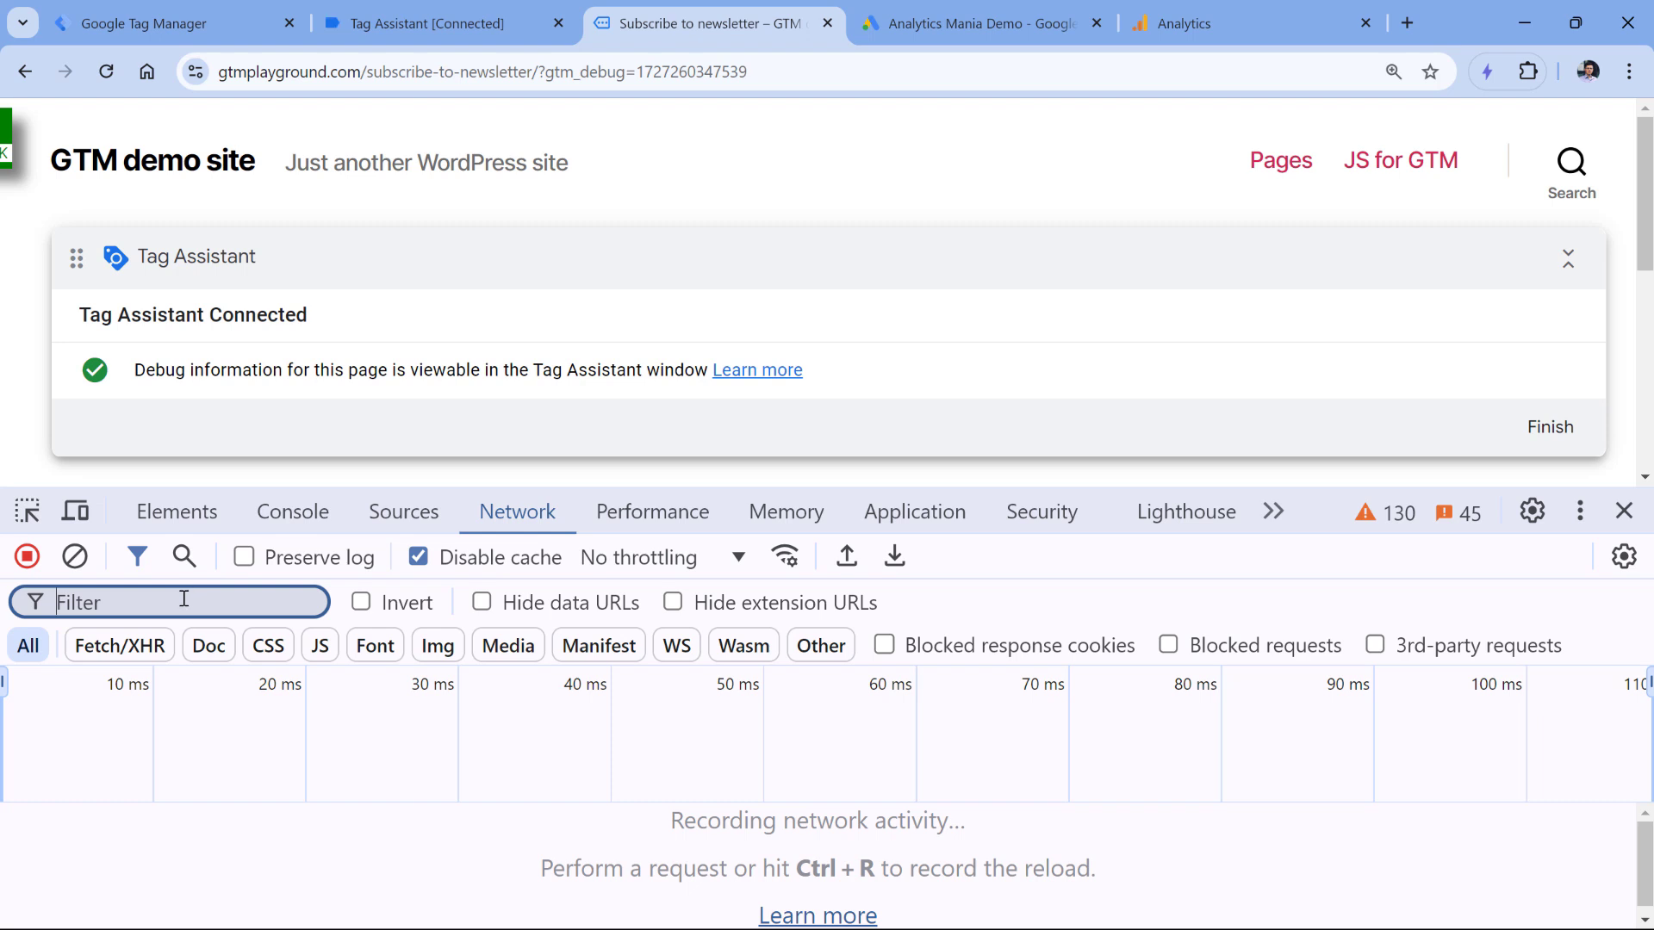
pyautogui.write('conversion')
# Rearrange the page and tools panel, then submit the newsletter signup form
pyautogui.moveTo(1309, 488); pyautogui.dragTo(1289, 728)
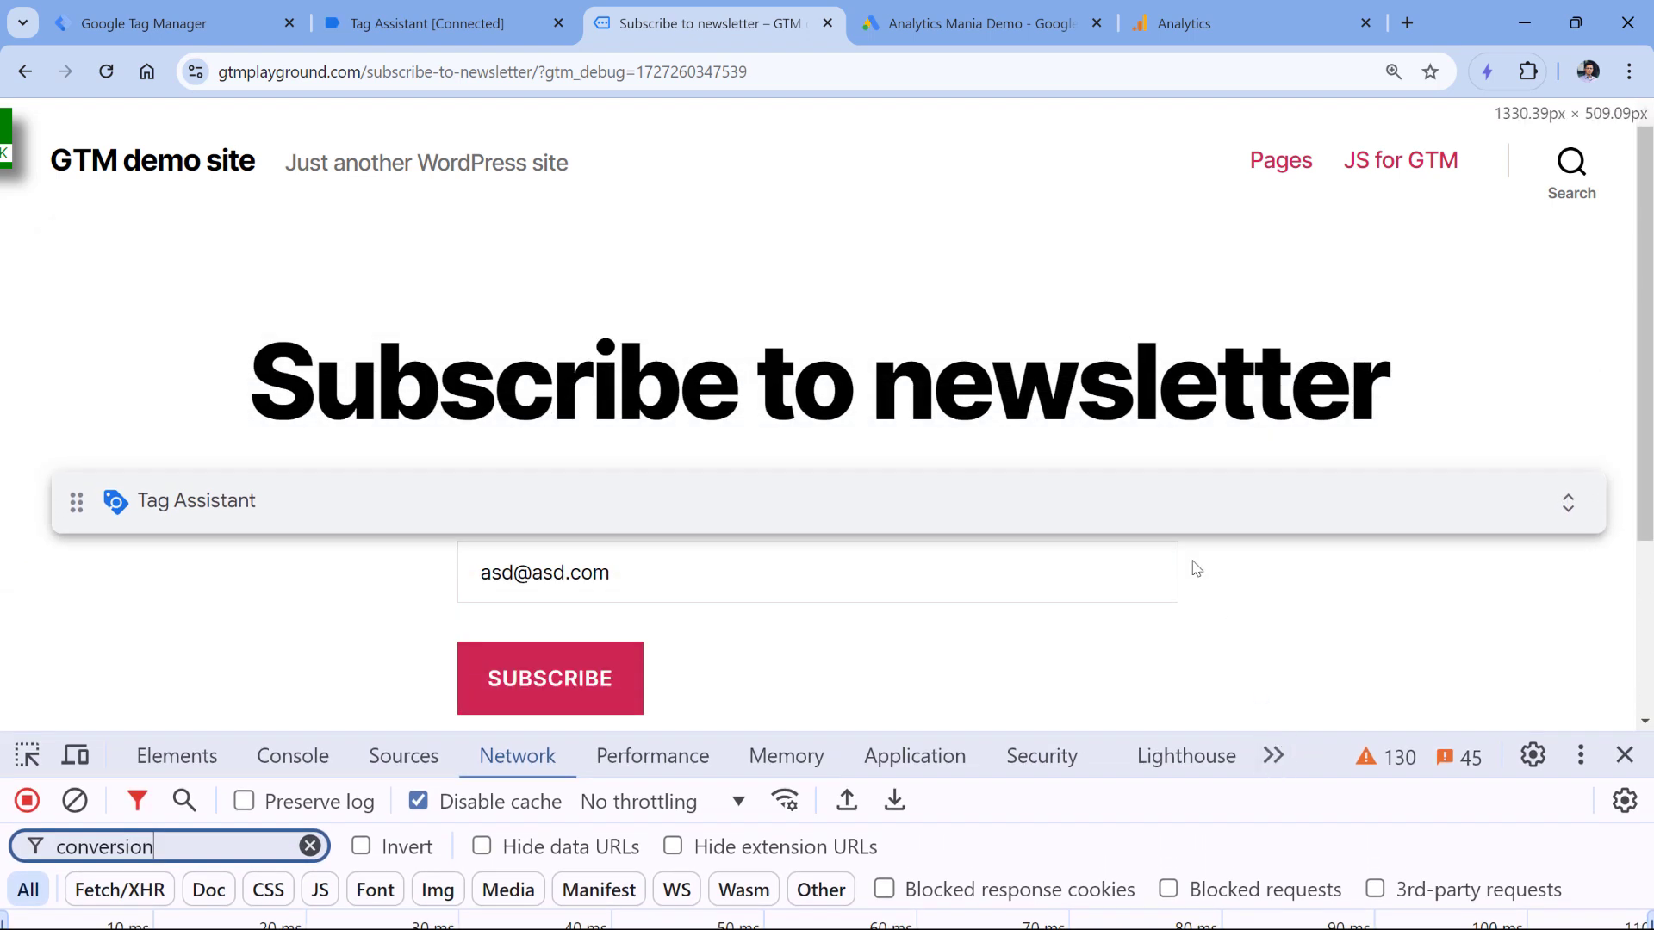
pyautogui.moveTo(1189, 543); pyautogui.dragTo(1185, 277)
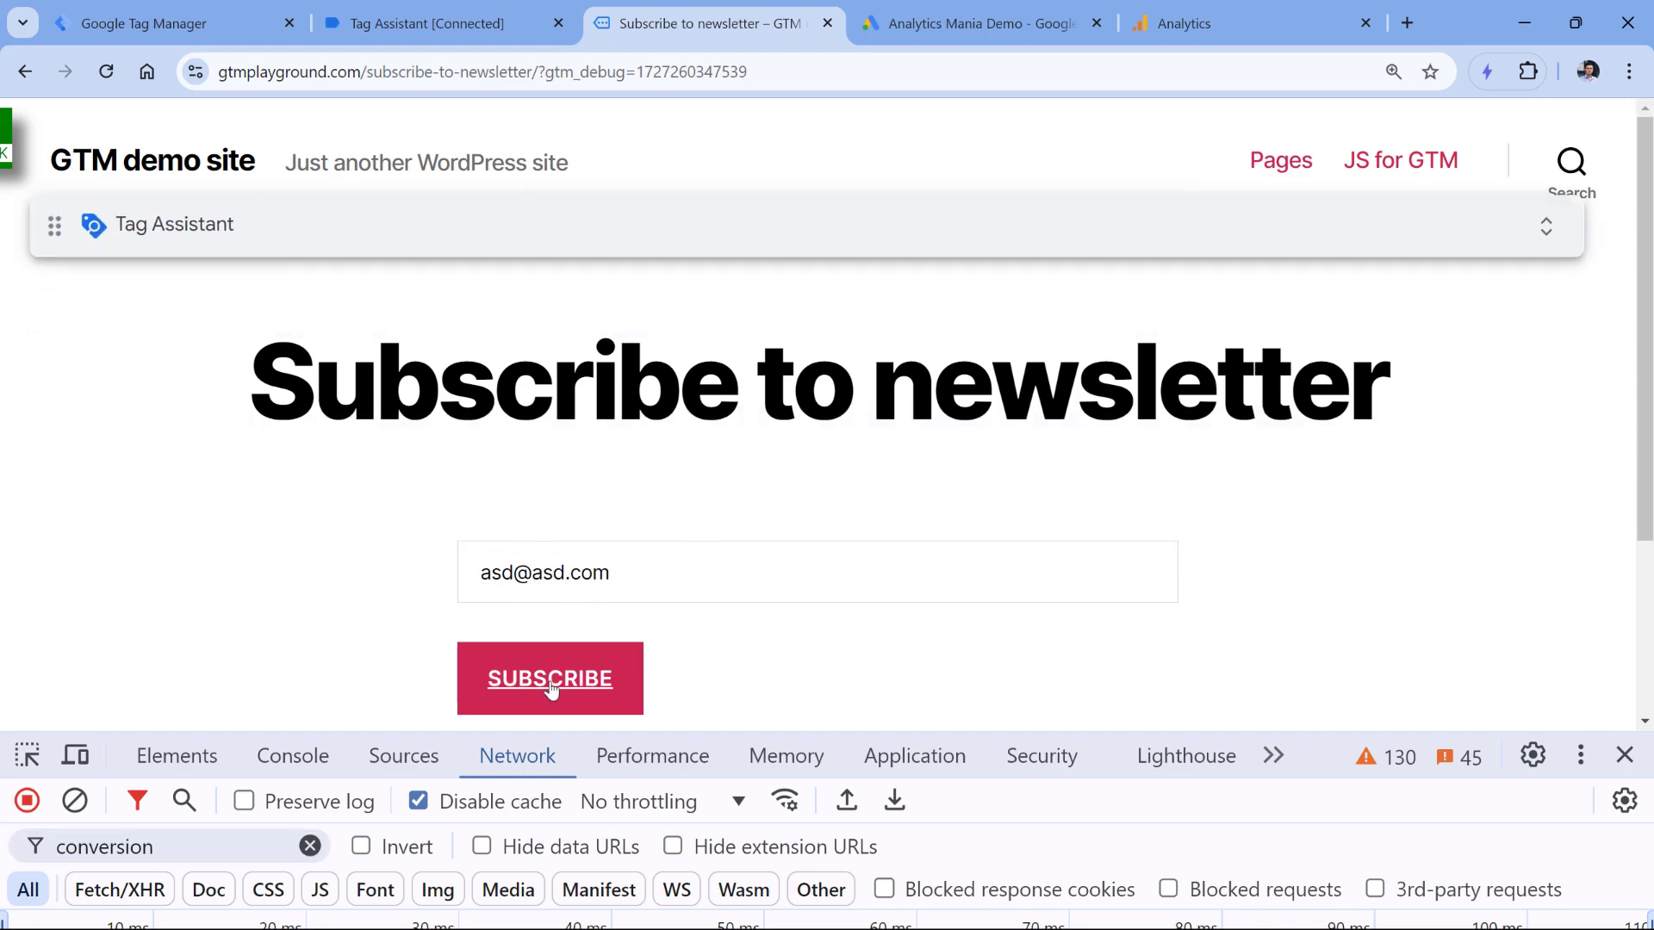
pyautogui.click(551, 681)
pyautogui.moveTo(396, 732); pyautogui.dragTo(413, 293)
# Open the fourth conversion request and review its headers and payload parameters
pyautogui.click(198, 779)
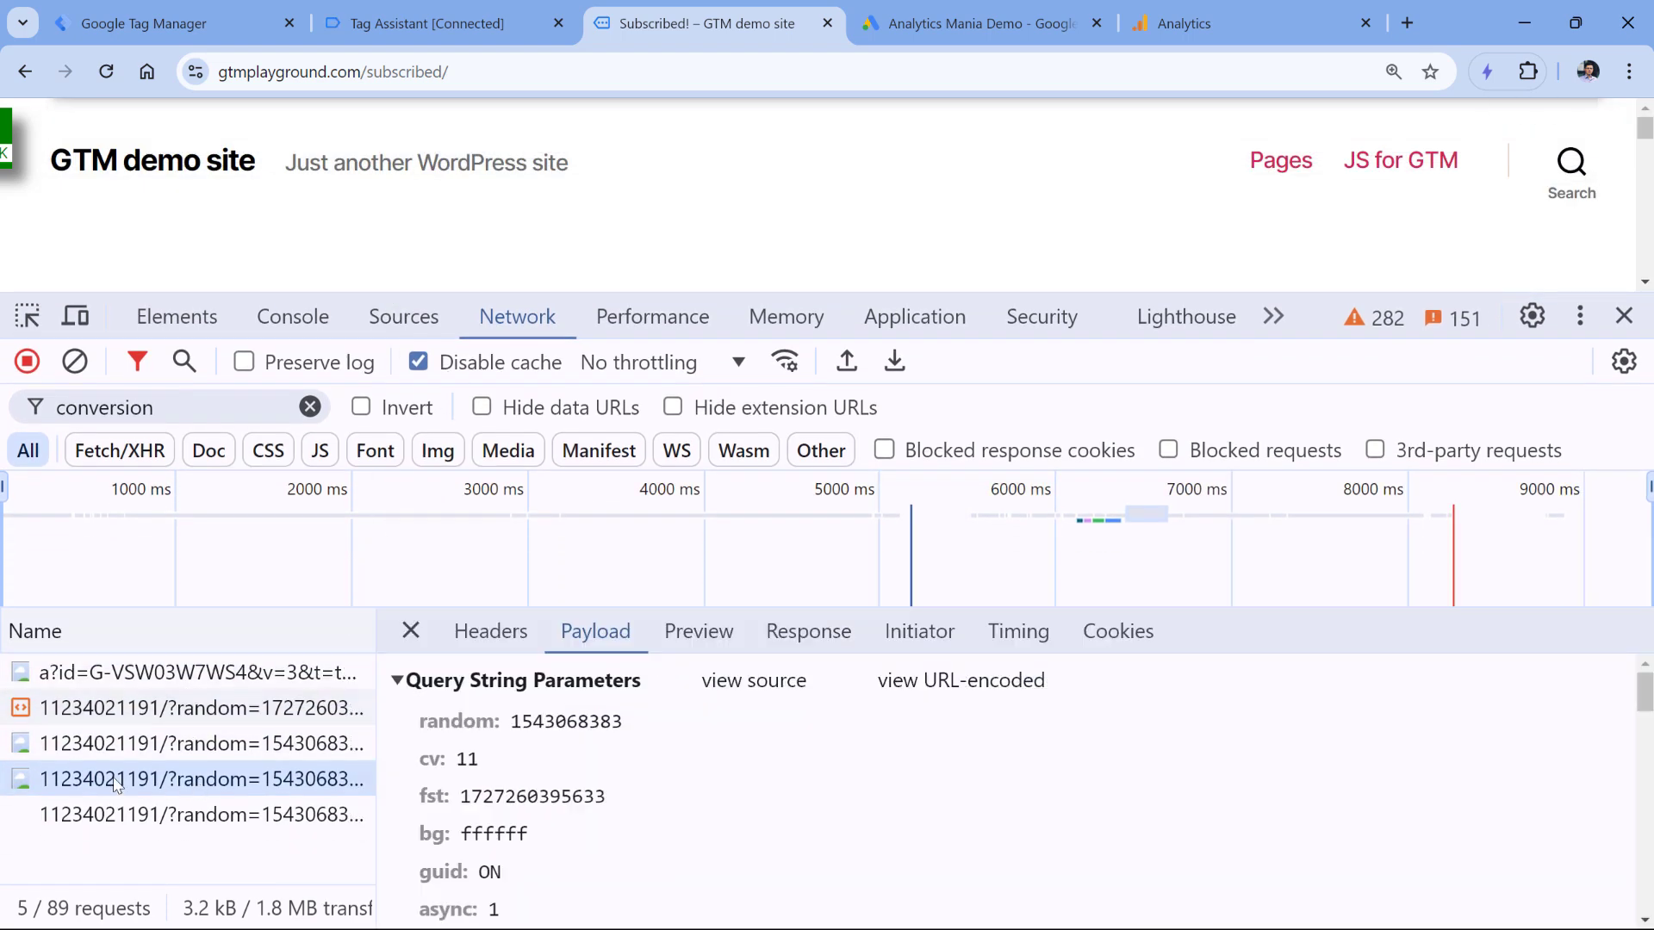
pyautogui.click(490, 631)
pyautogui.moveTo(912, 722); pyautogui.dragTo(998, 728)
pyautogui.click(997, 728)
pyautogui.click(595, 632)
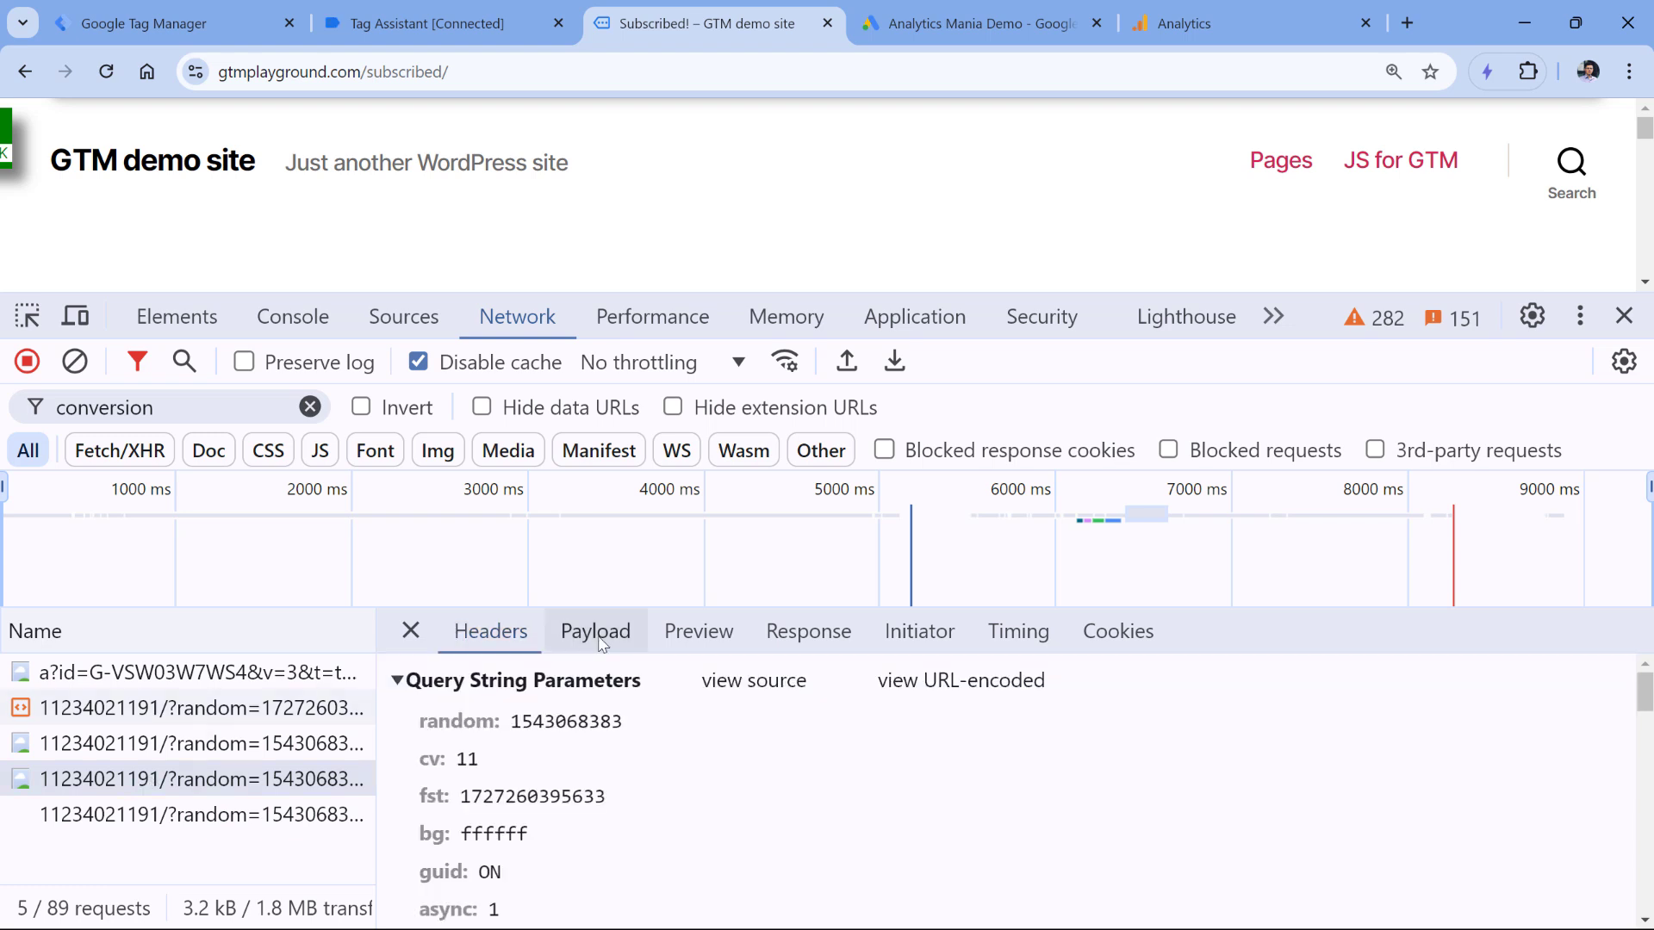
pyautogui.scroll(-3, 598, 755)
pyautogui.scroll(-5, 598, 755)
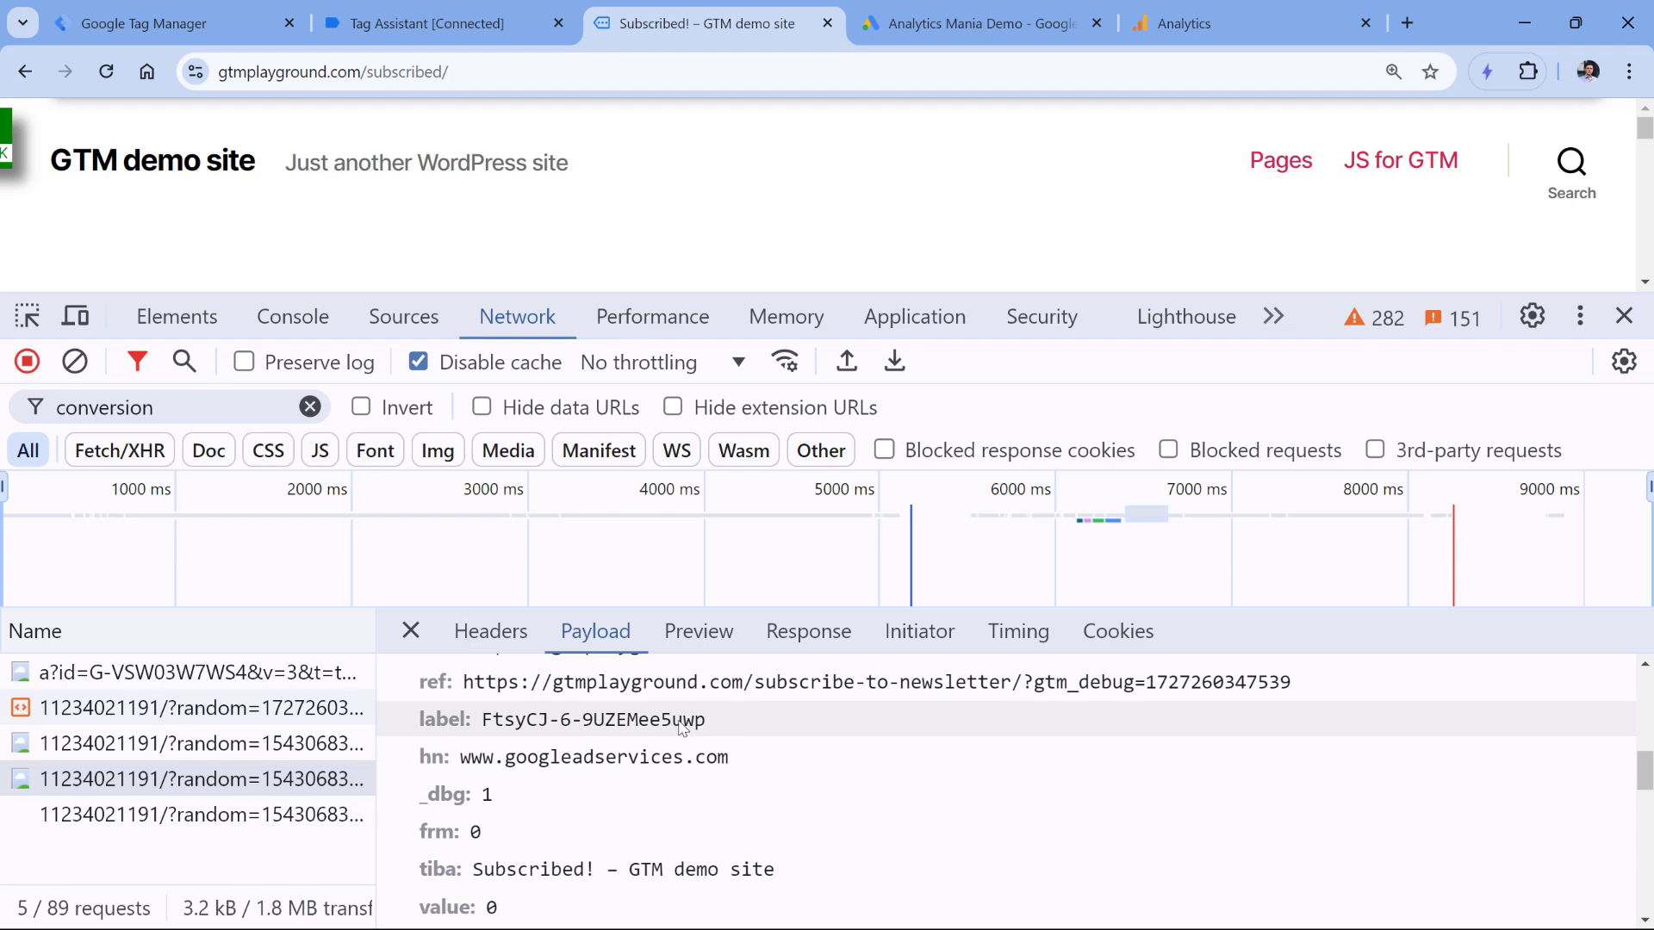
pyautogui.moveTo(713, 721); pyautogui.dragTo(482, 720)
pyautogui.scroll(-8, 665, 768)
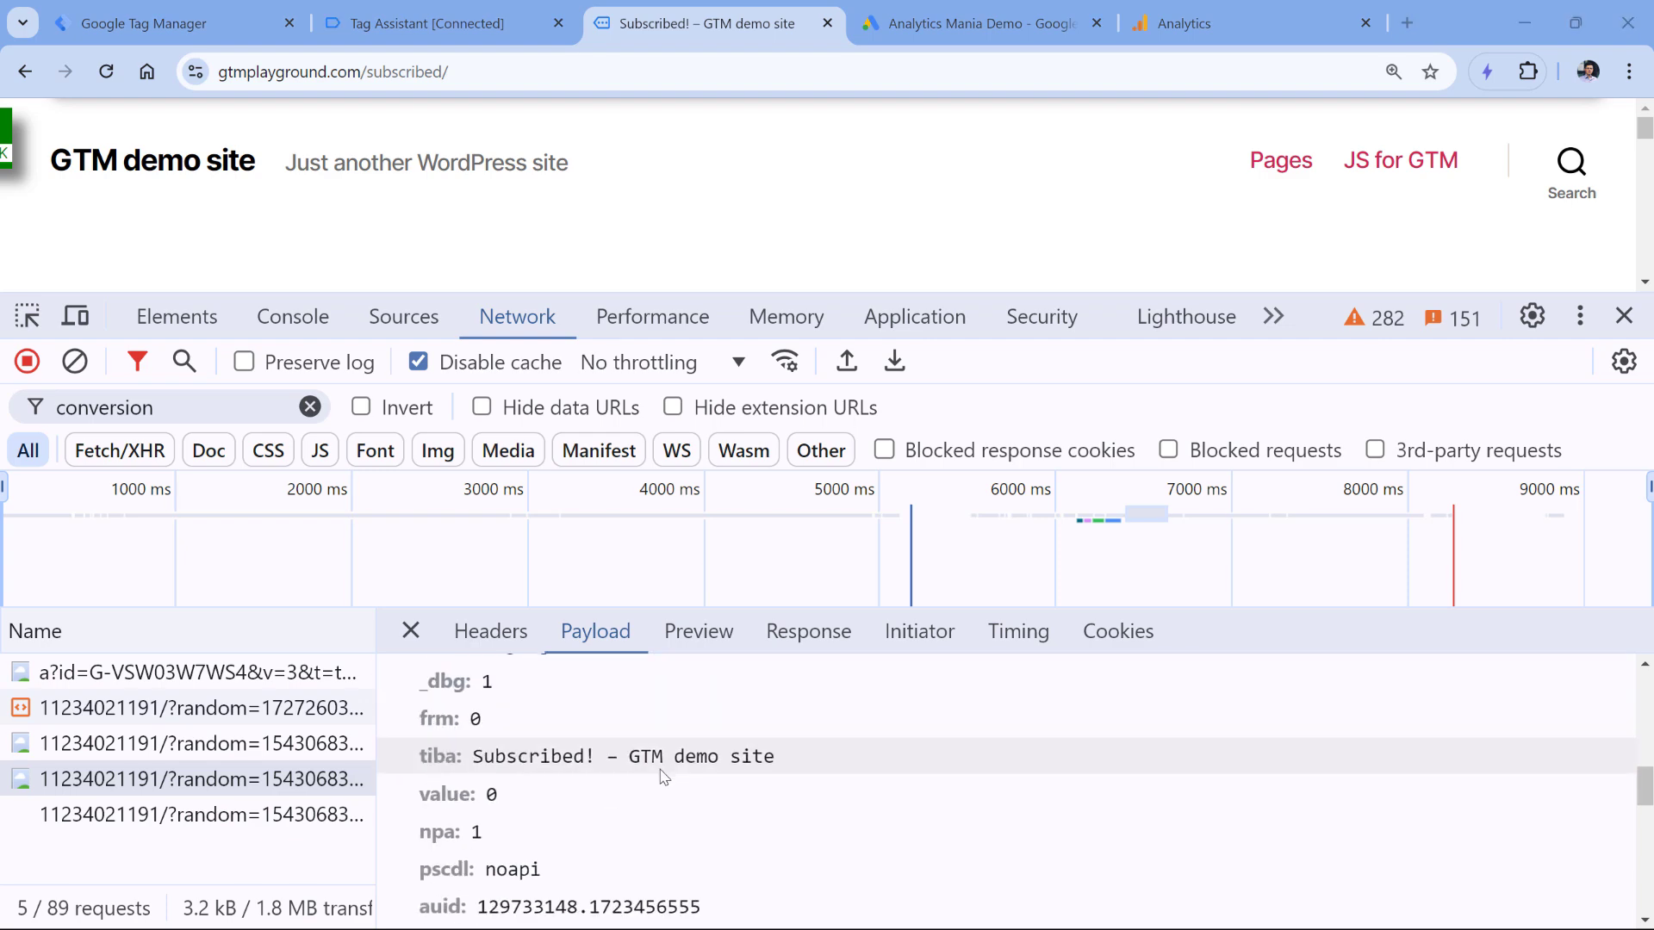
pyautogui.scroll(-2, 698, 764)
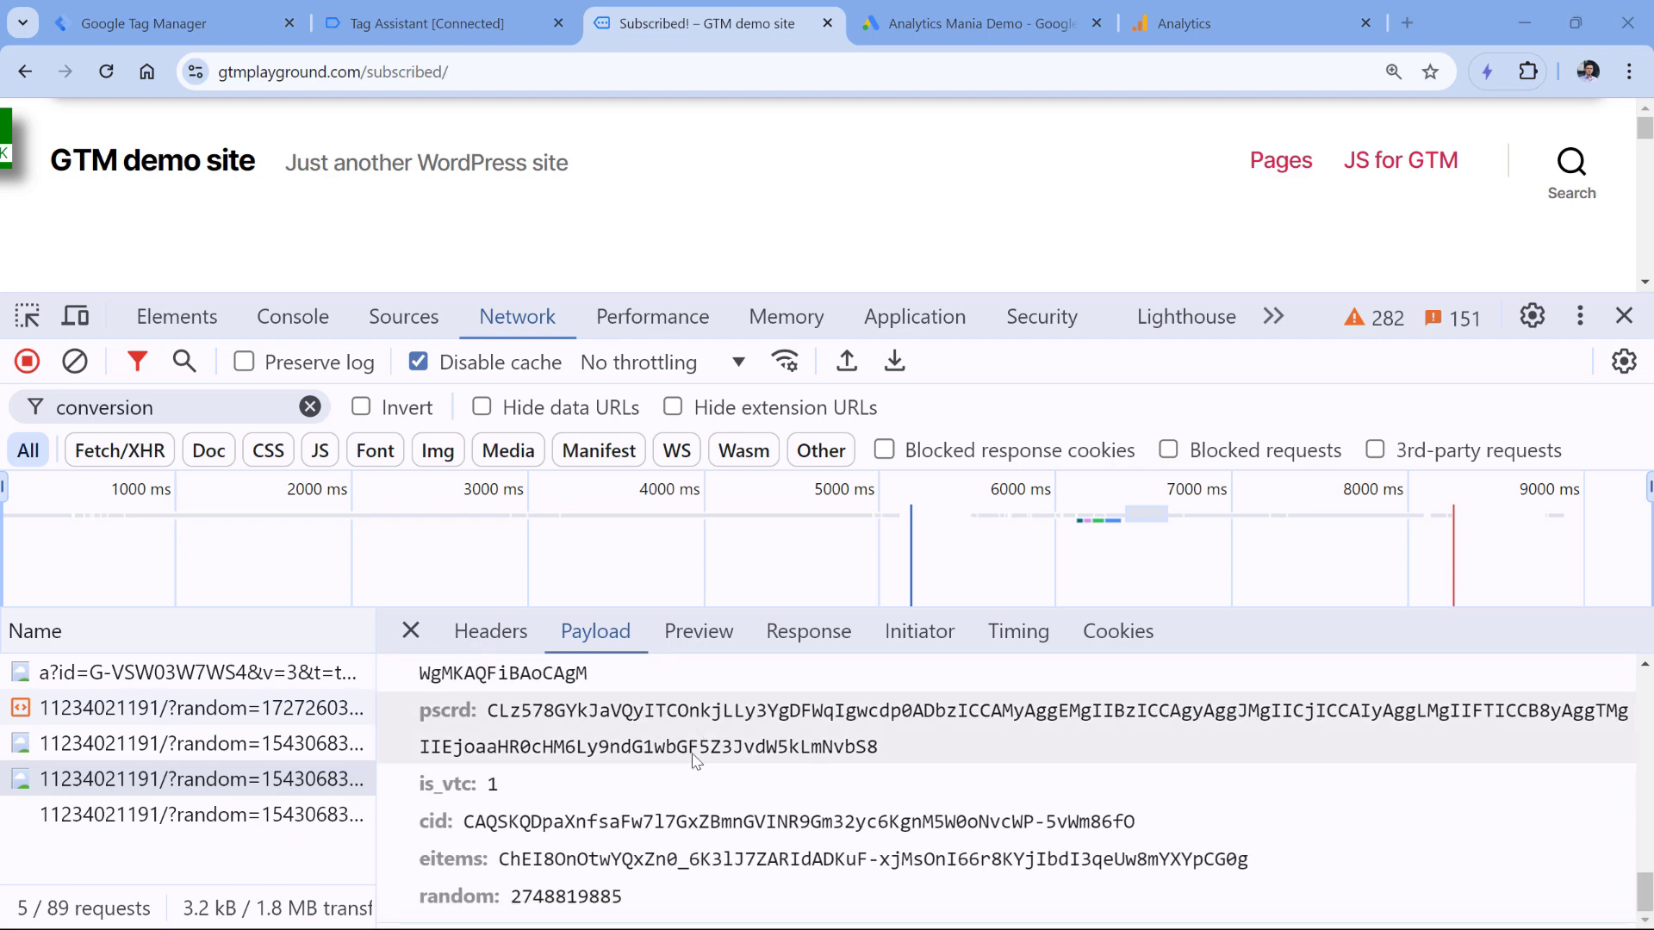
pyautogui.scroll(15, 693, 749)
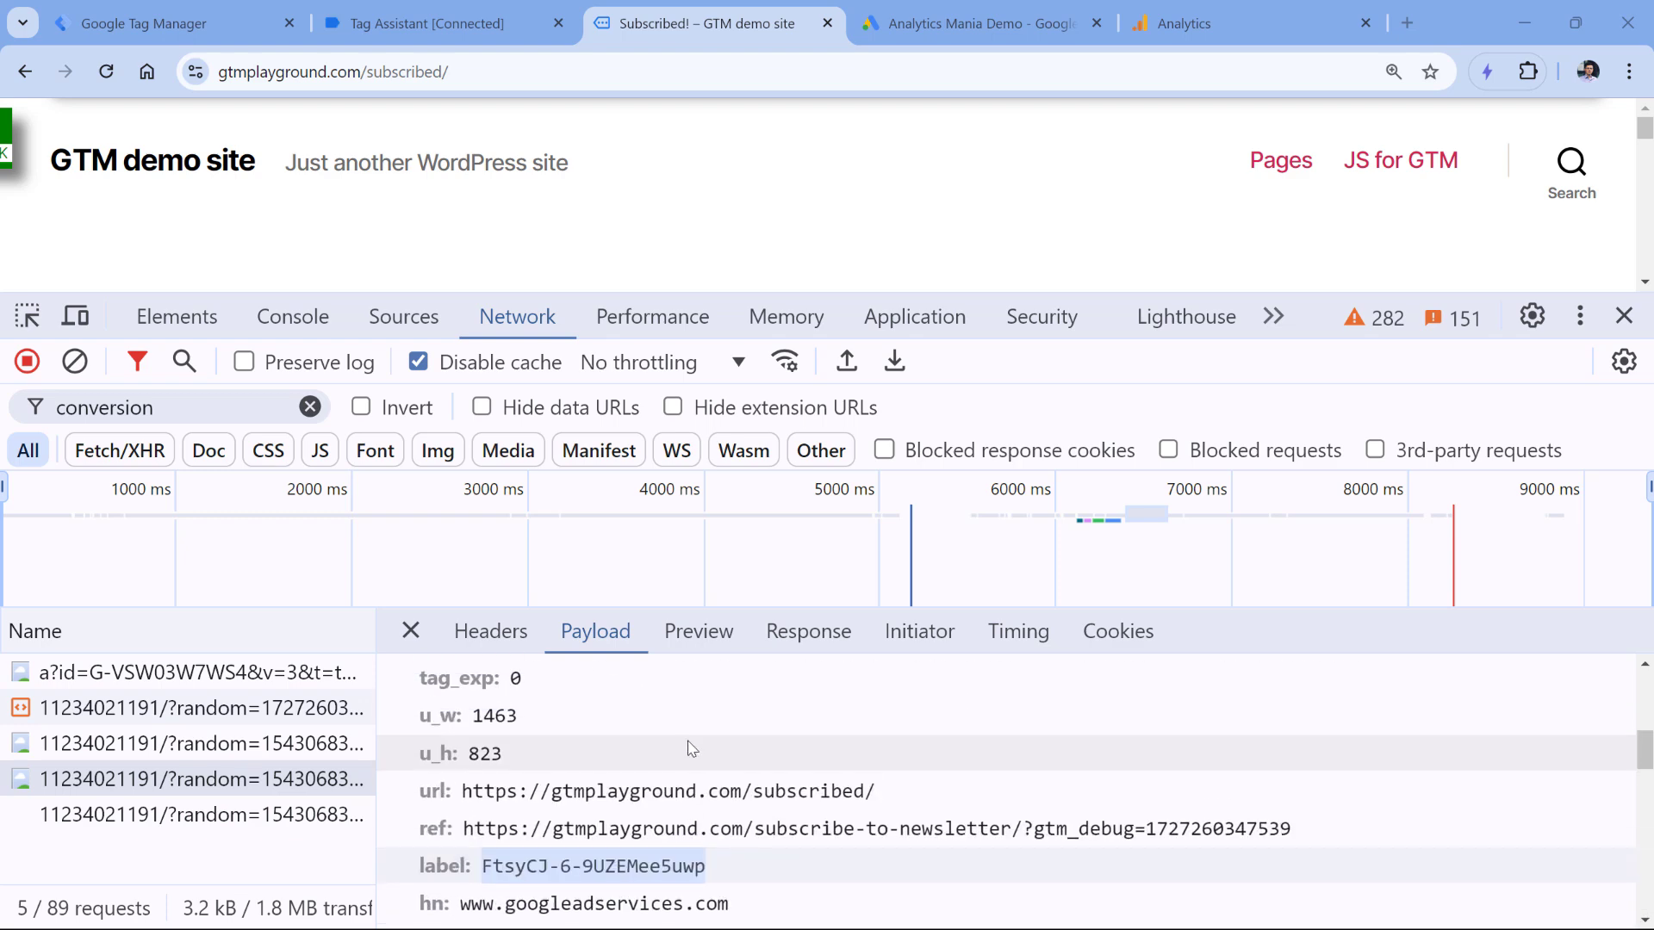
pyautogui.click(487, 638)
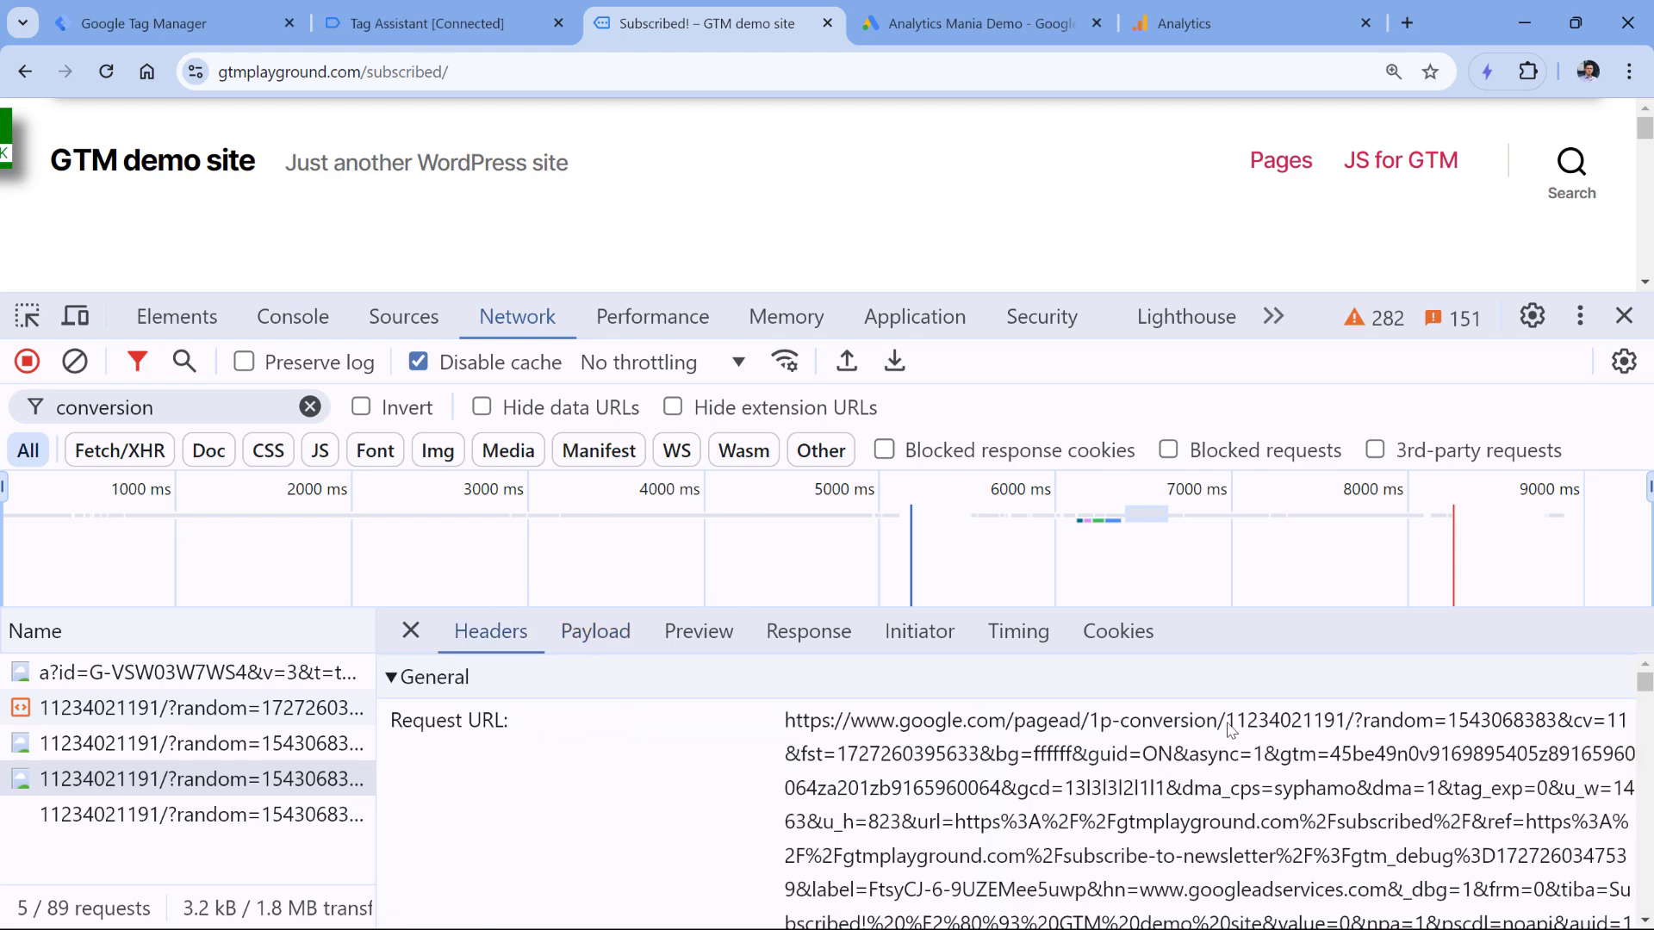
pyautogui.moveTo(1226, 733); pyautogui.dragTo(1348, 732)
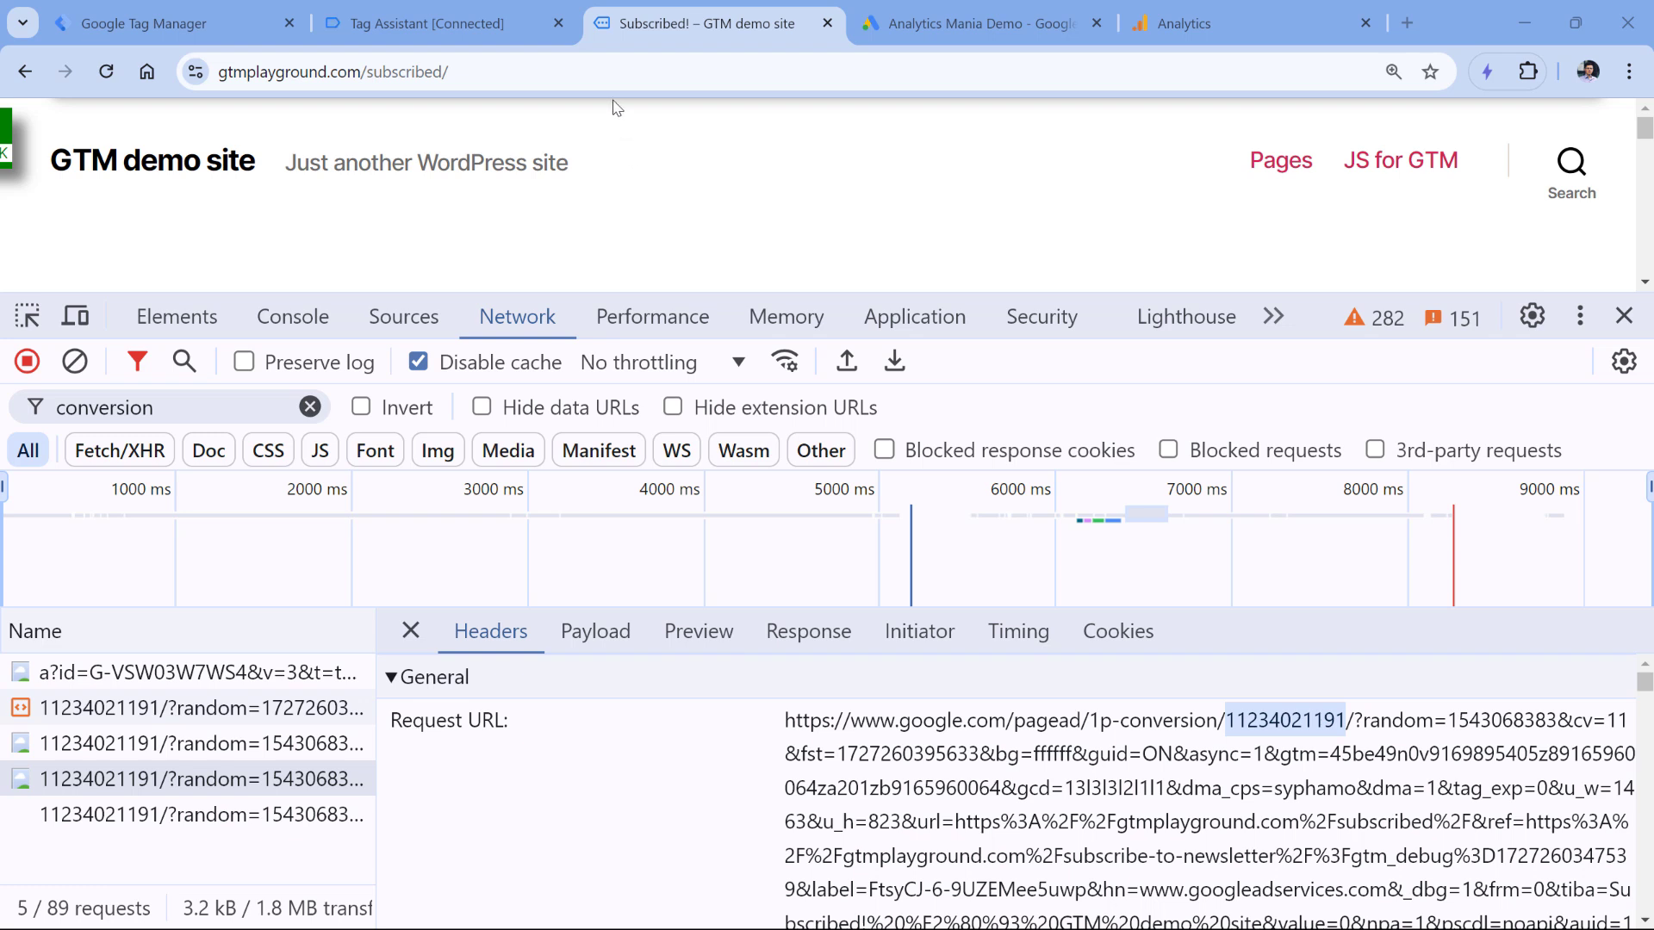
# Check the data layer push, then reconnect preview and submit the signup form with a test email
pyautogui.hotkey('ctrl', 'shift', 'Tab')
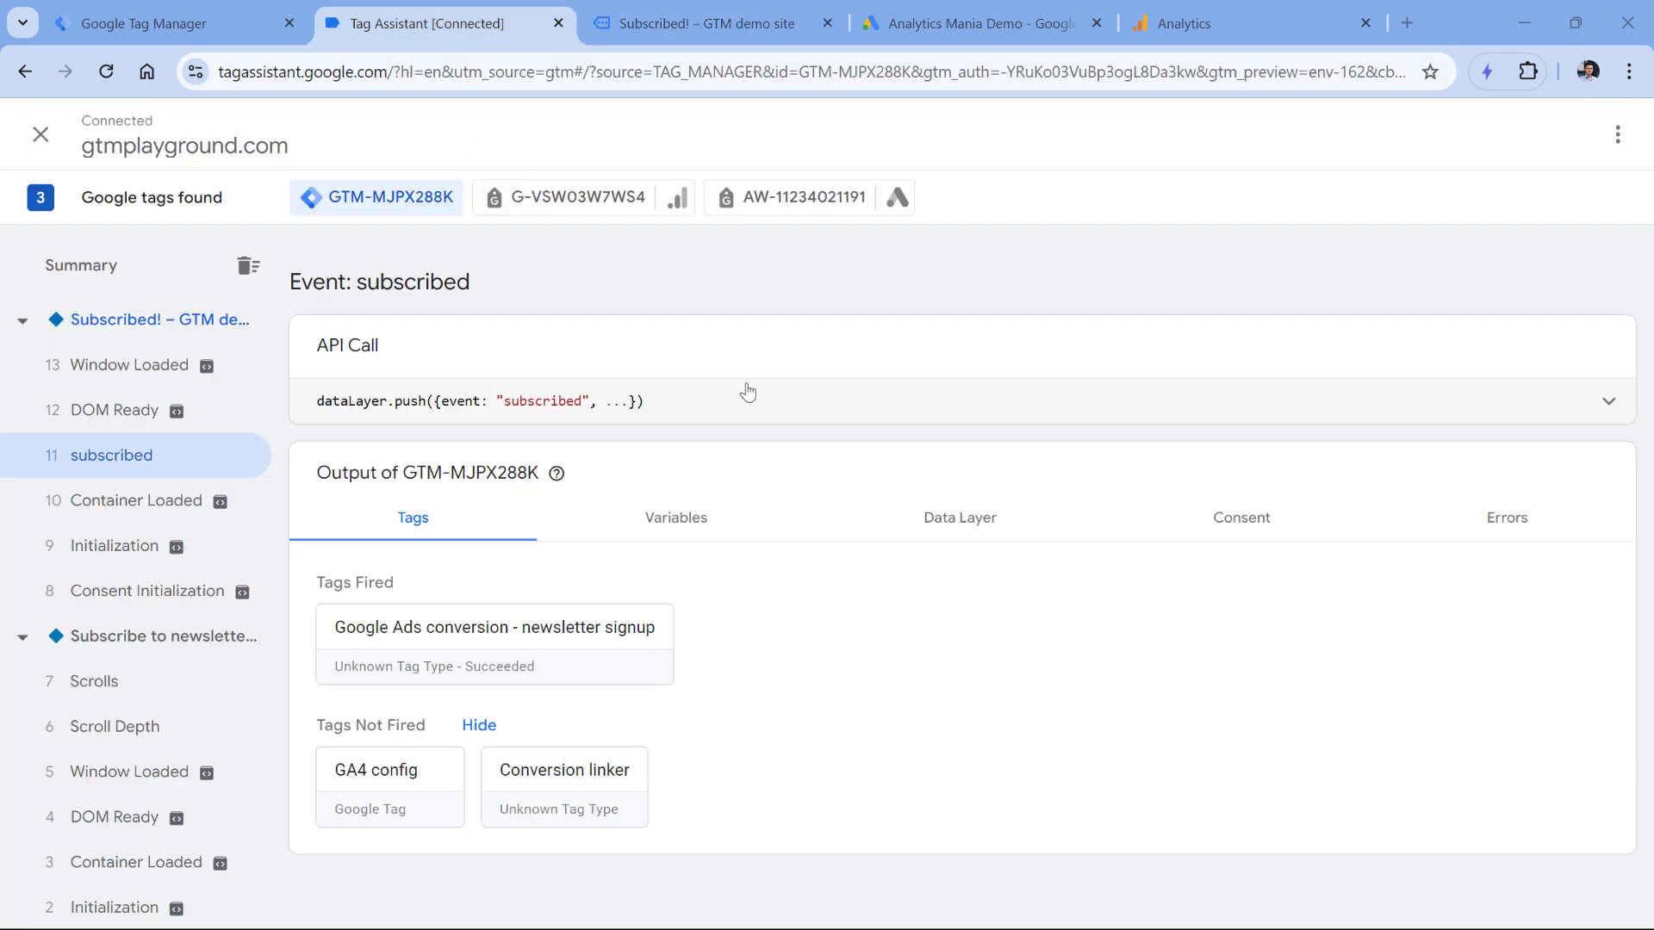
pyautogui.click(747, 393)
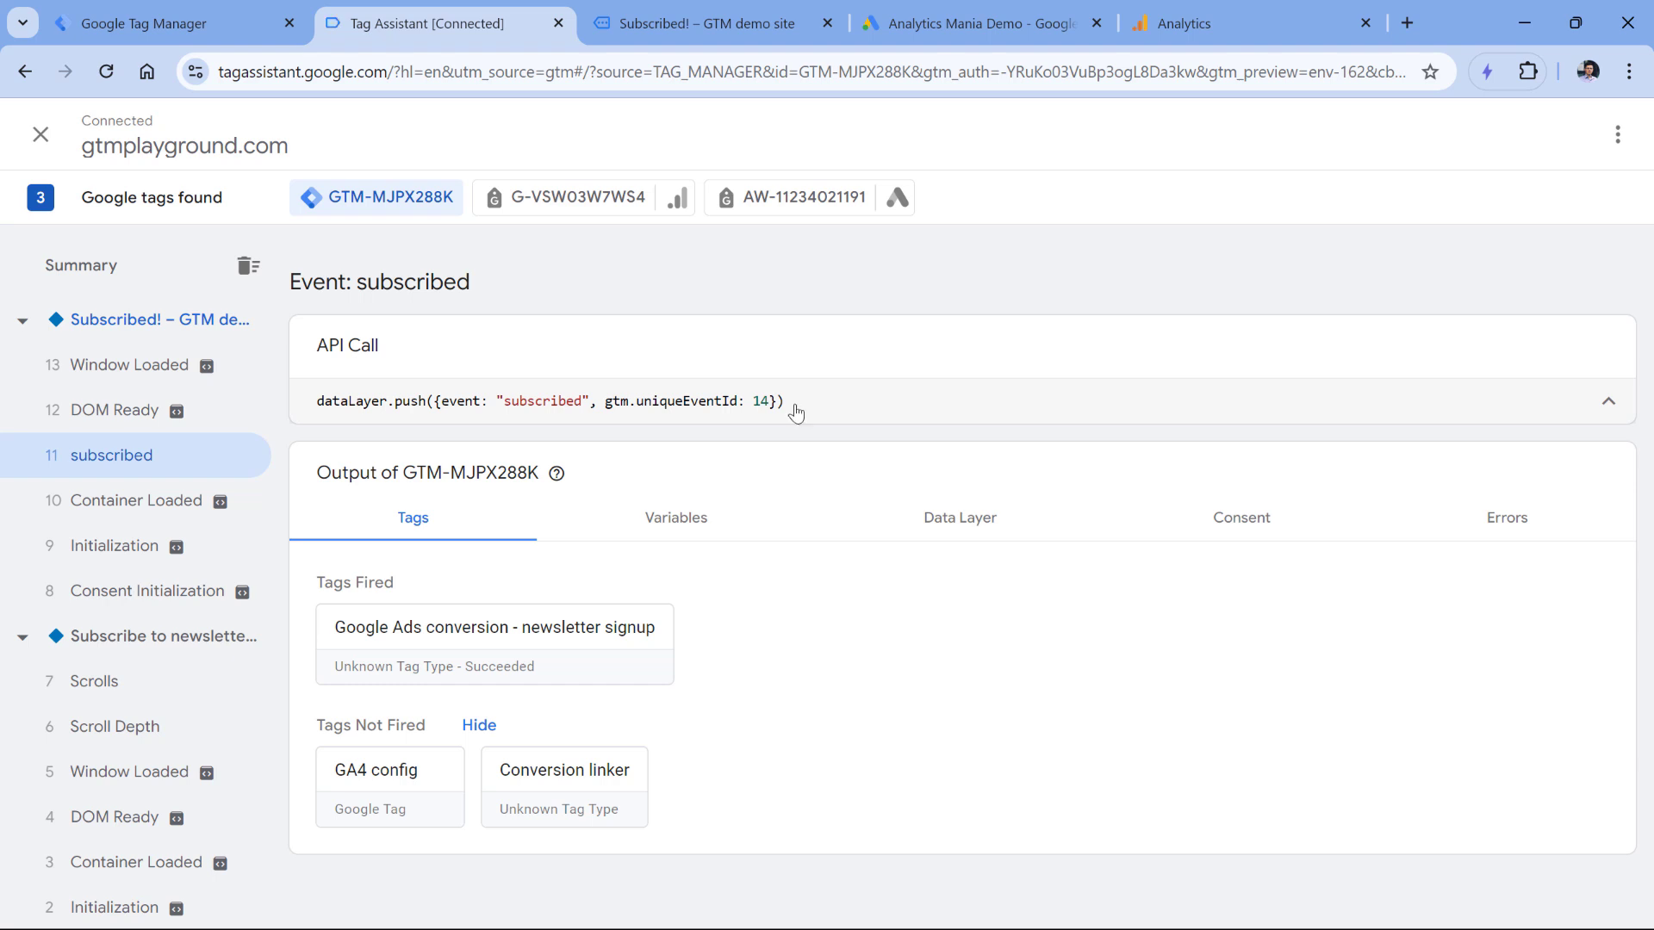
pyautogui.click(172, 23)
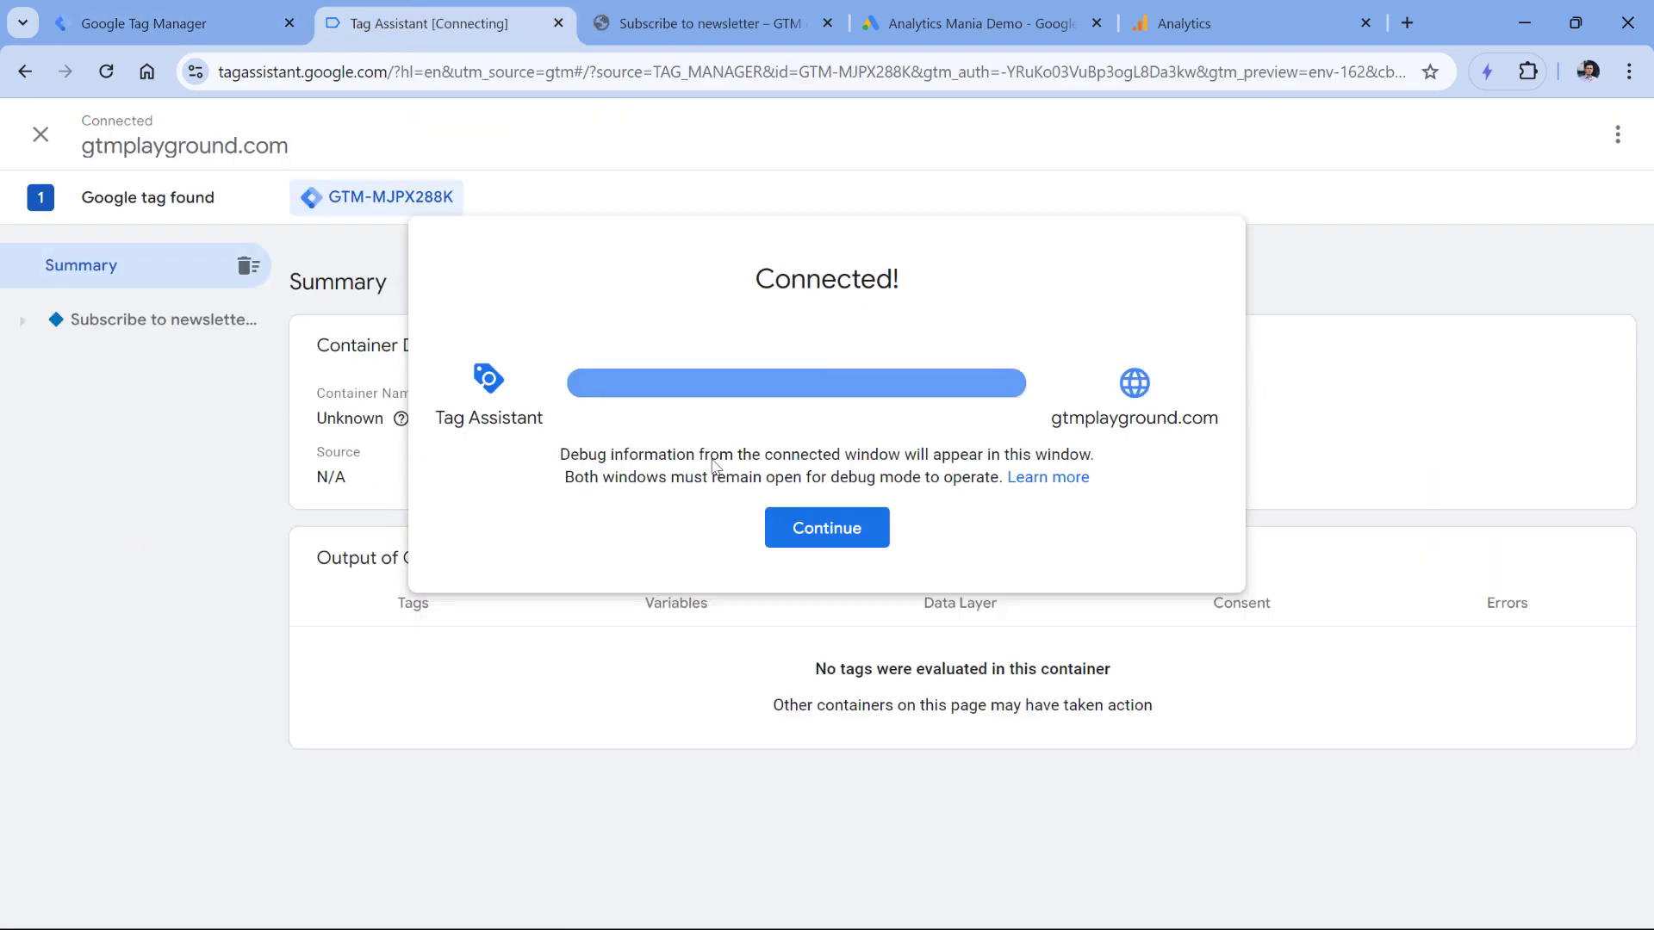
pyautogui.click(827, 527)
pyautogui.click(657, 582)
pyautogui.hotkey('ctrl', 'v')
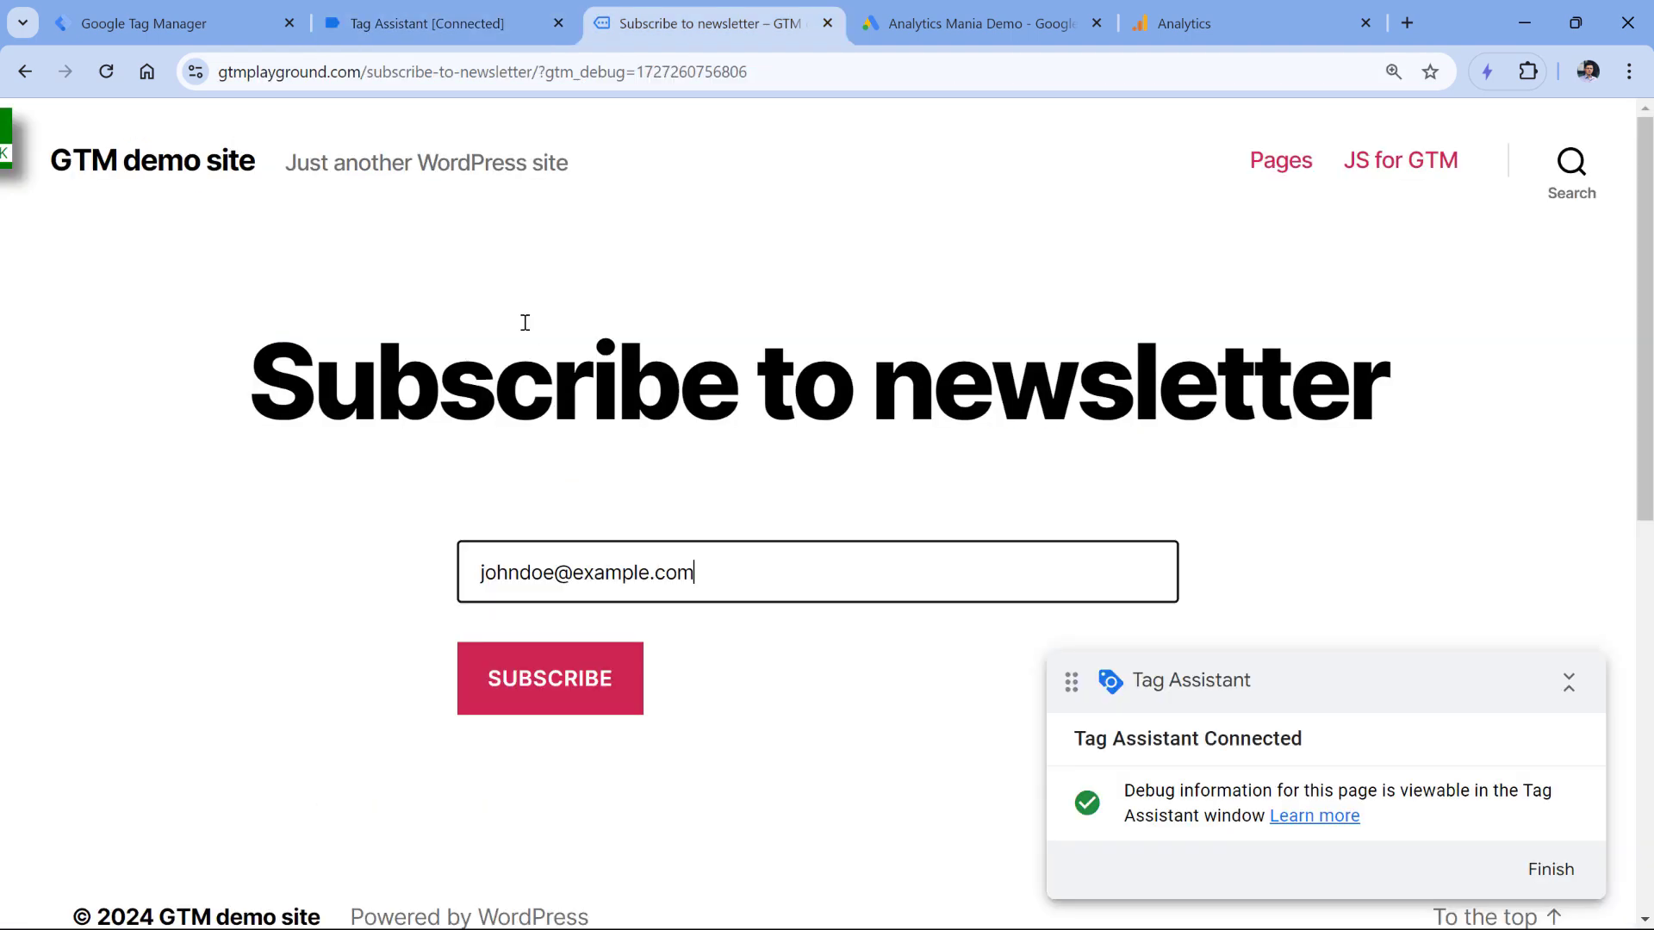
pyautogui.click(548, 686)
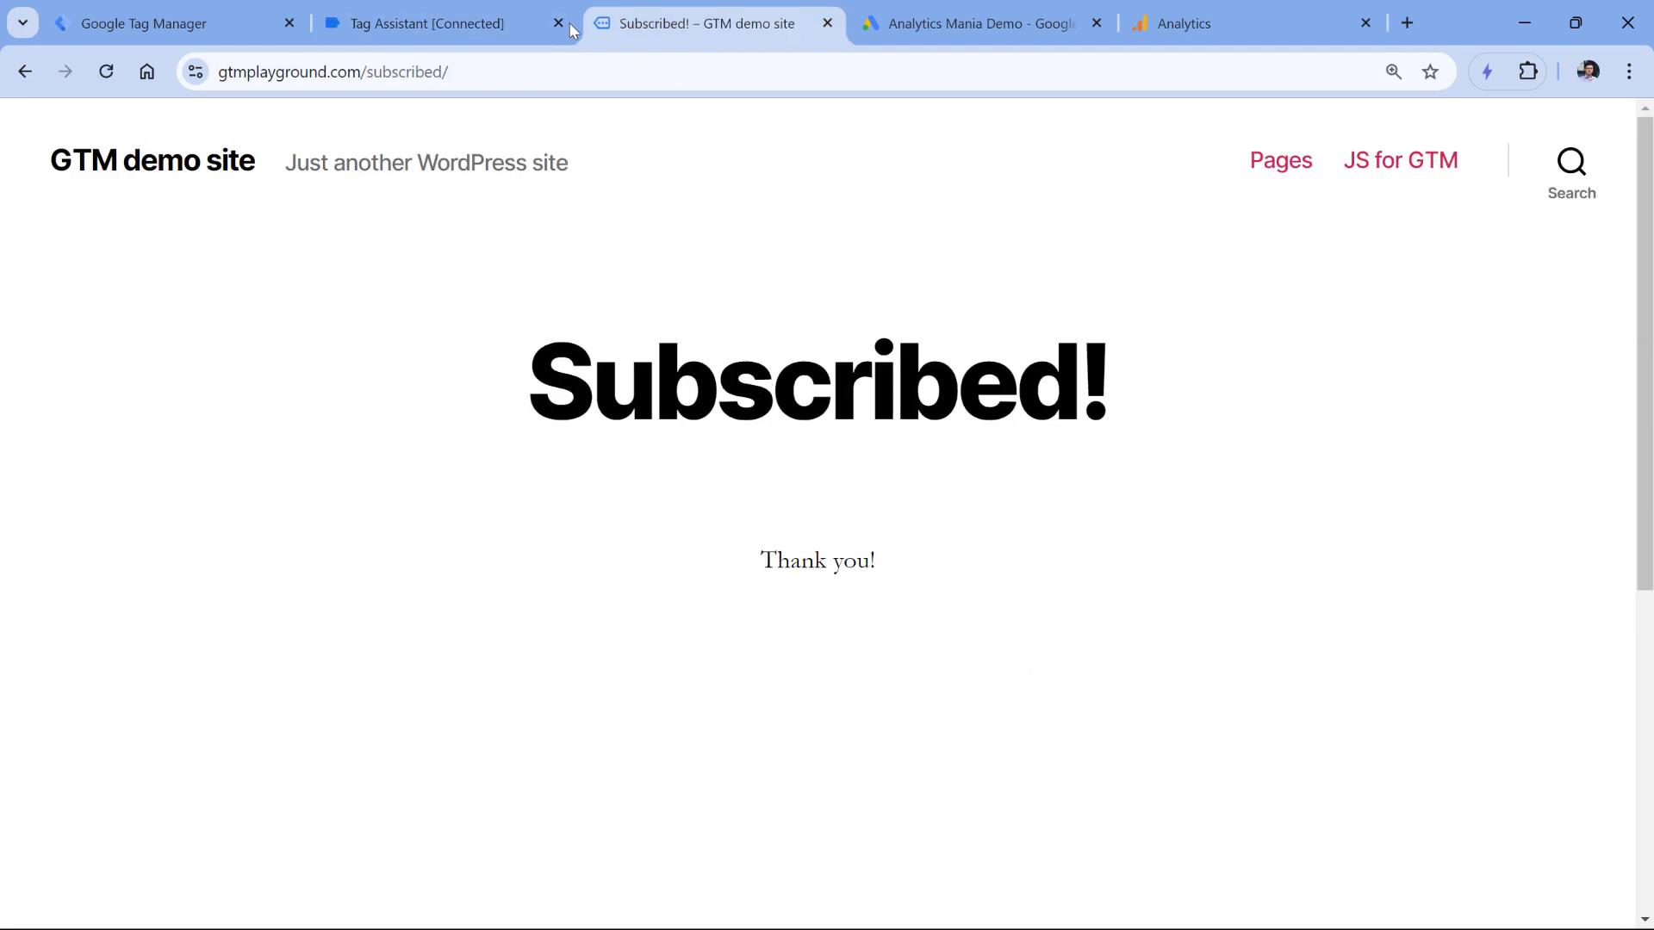
# Open the subscribed event, expand its API call, and highlight the email entry in the push
pyautogui.click(439, 24)
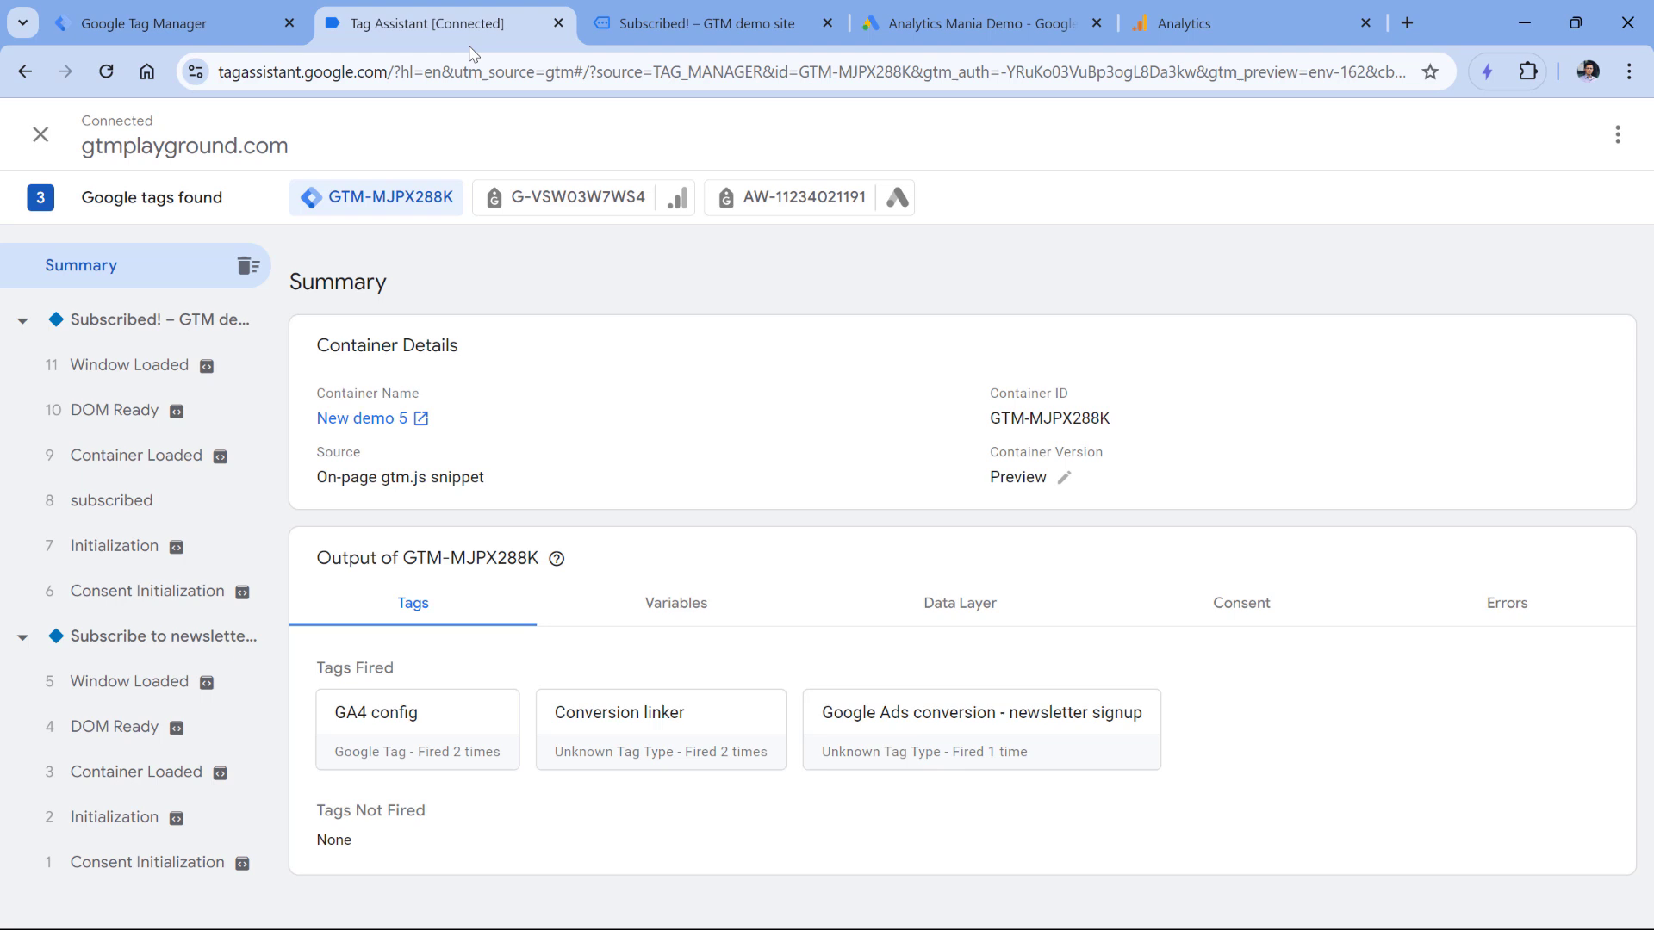
pyautogui.click(120, 515)
pyautogui.click(753, 390)
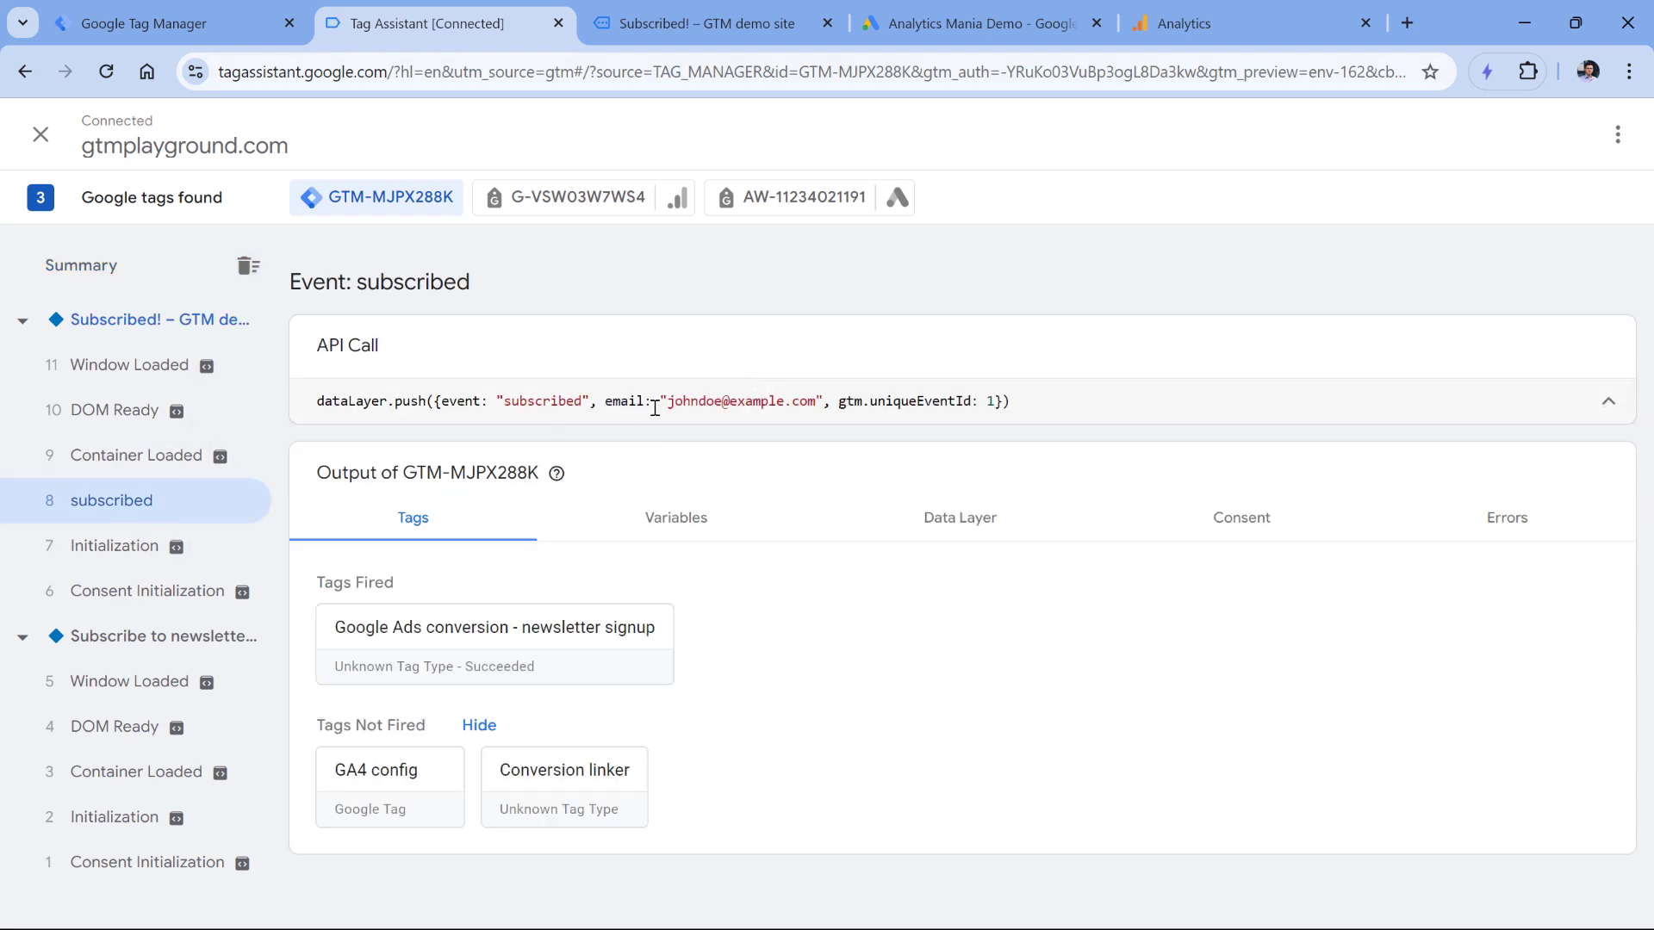
pyautogui.moveTo(606, 401); pyautogui.dragTo(822, 401)
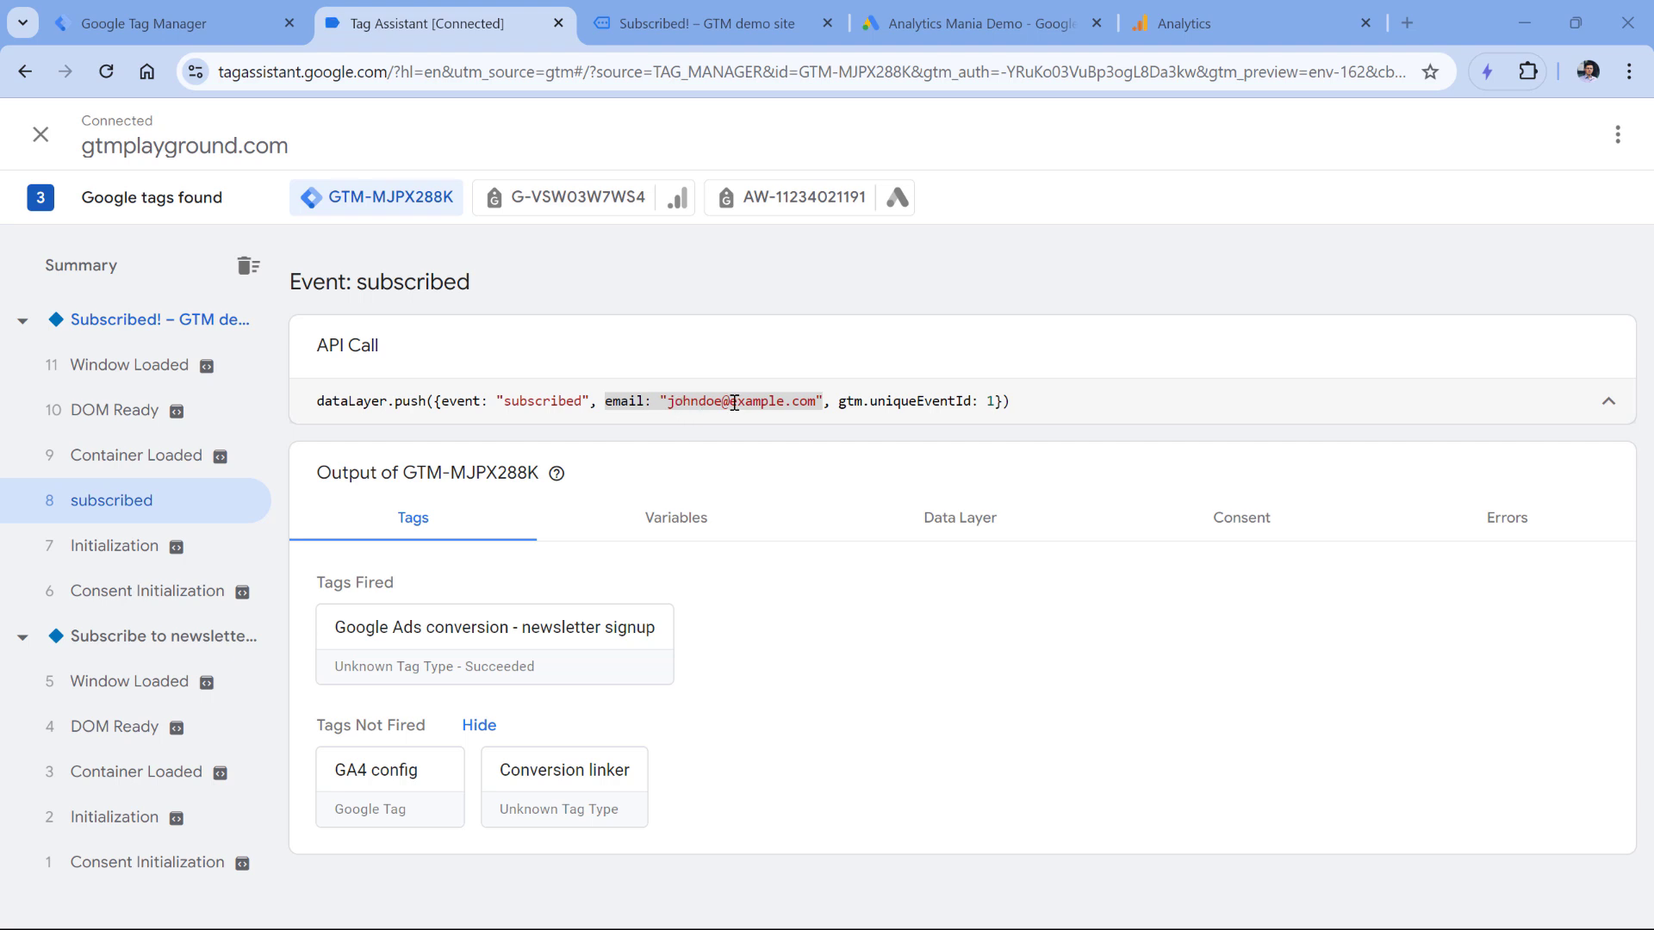
# Edit the newsletter signup conversion tag, tick 'Include user-provided data', and choose New Variable
pyautogui.click(141, 24)
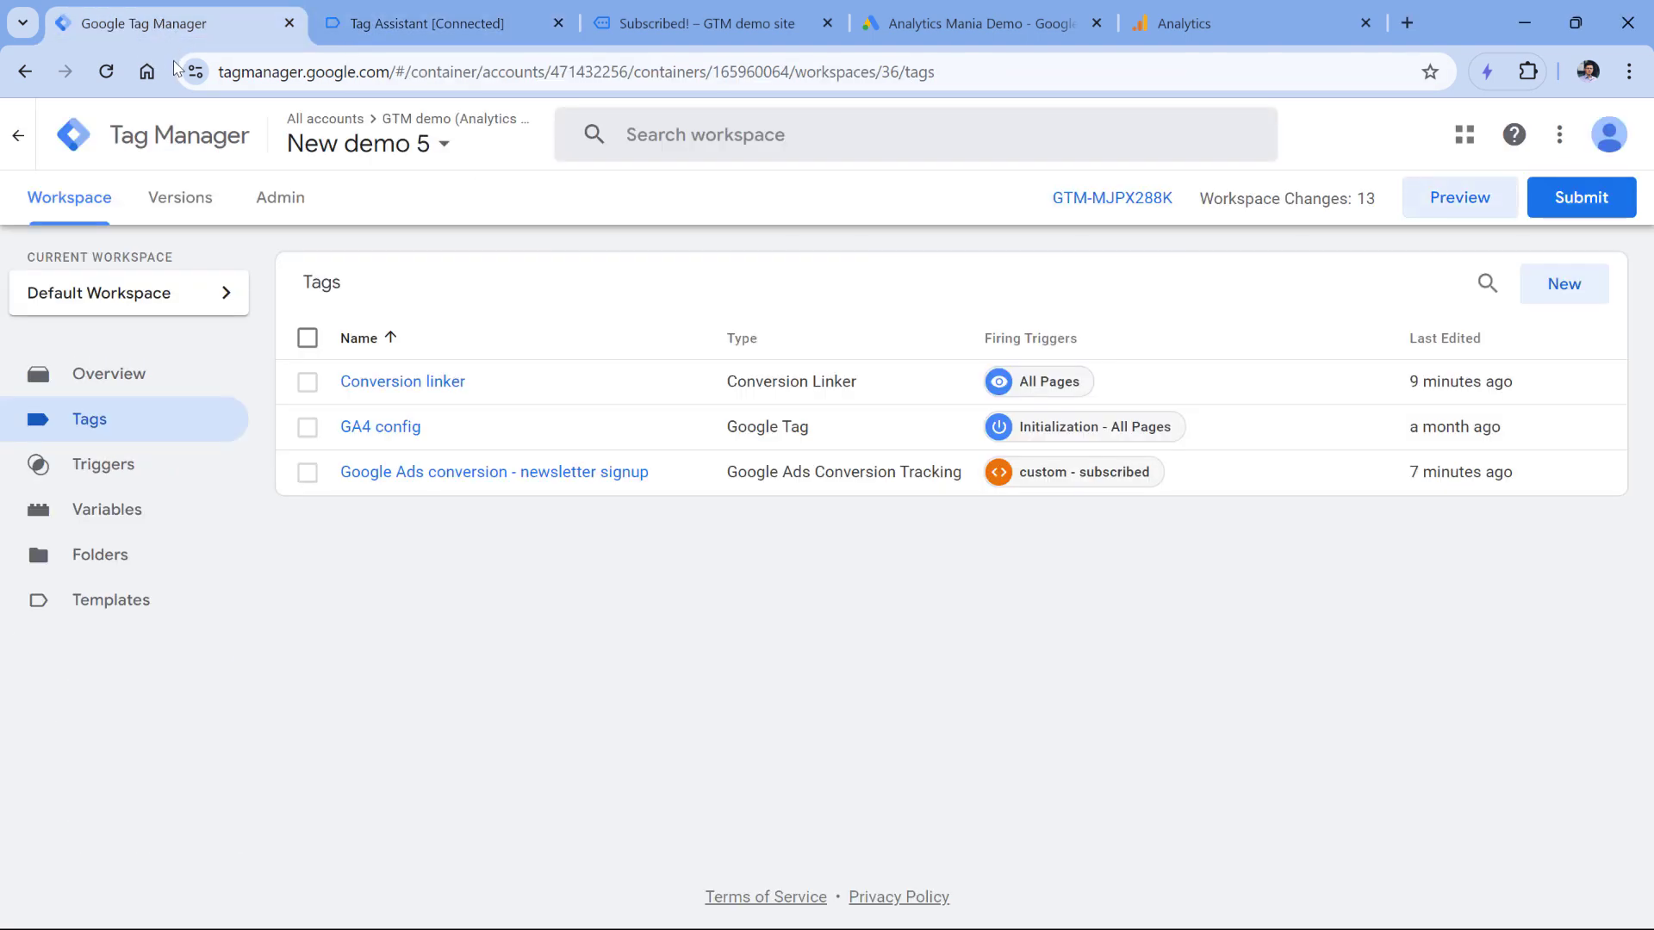
pyautogui.click(493, 473)
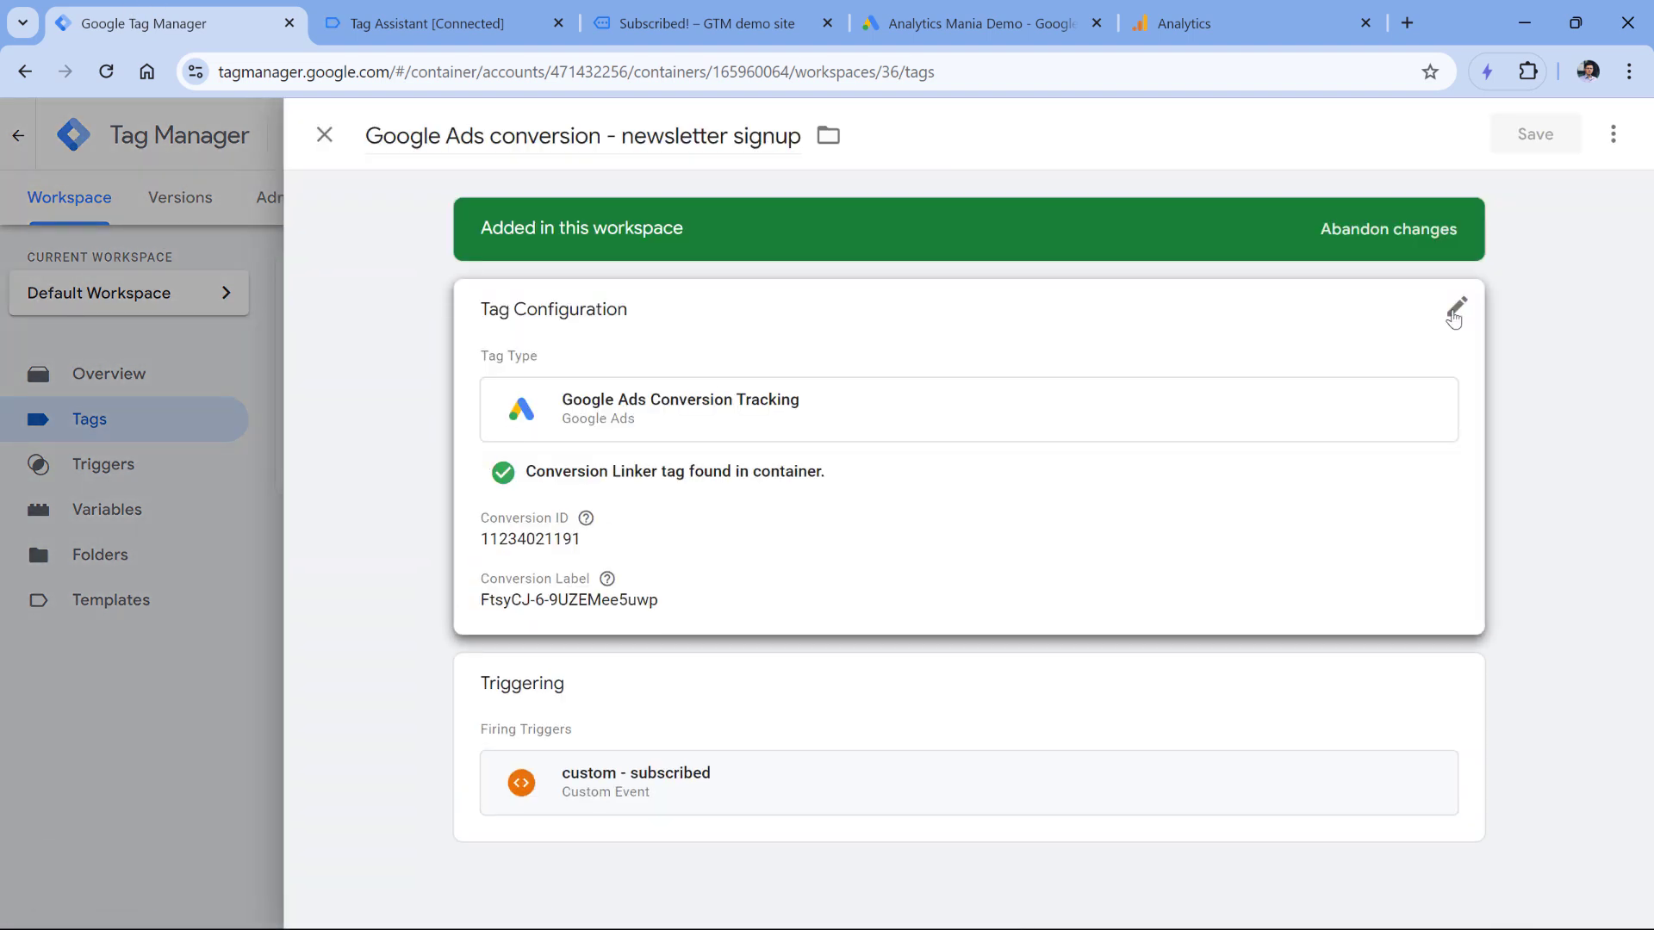
pyautogui.click(1456, 312)
pyautogui.scroll(-6, 896, 422)
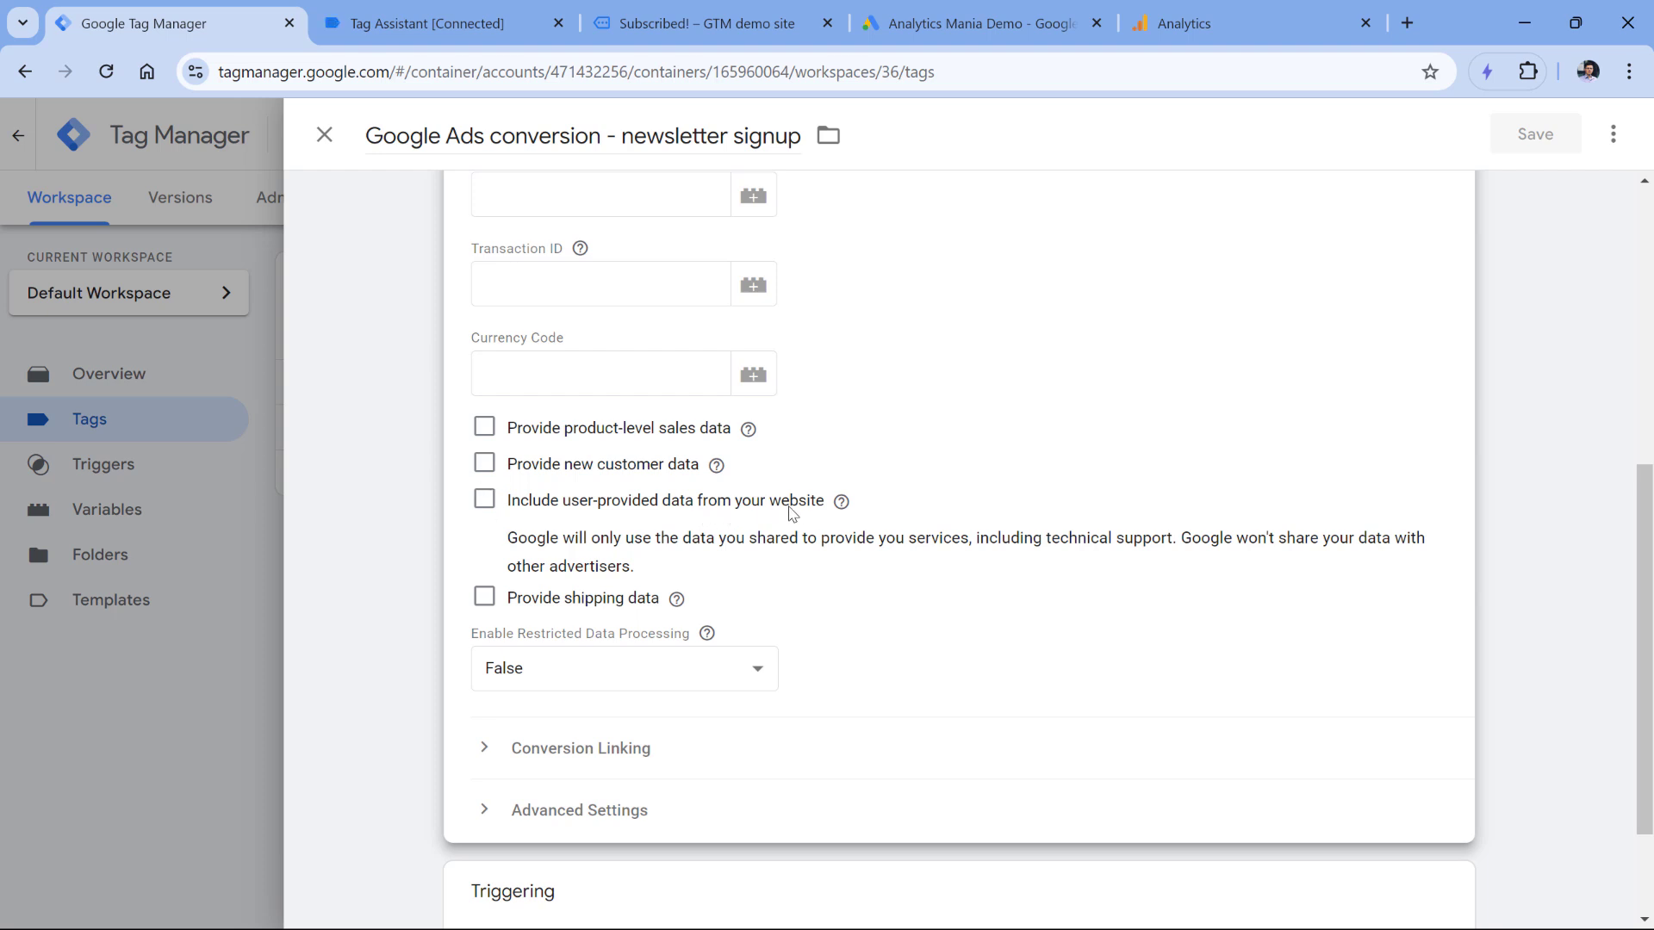
pyautogui.click(485, 503)
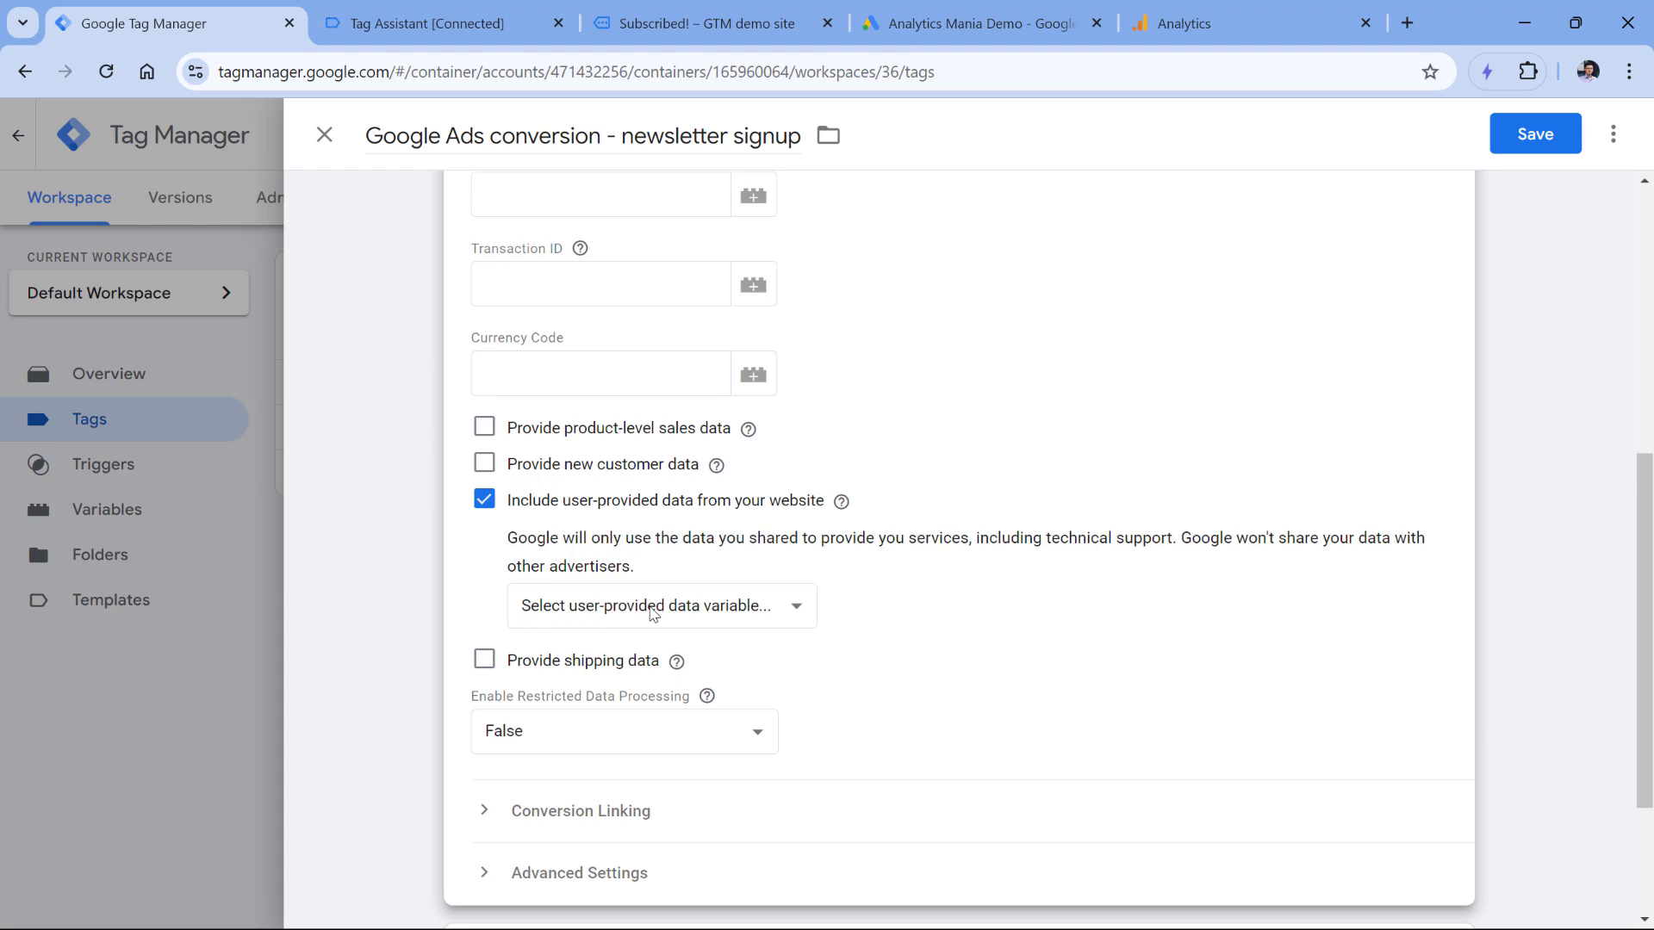
pyautogui.click(653, 608)
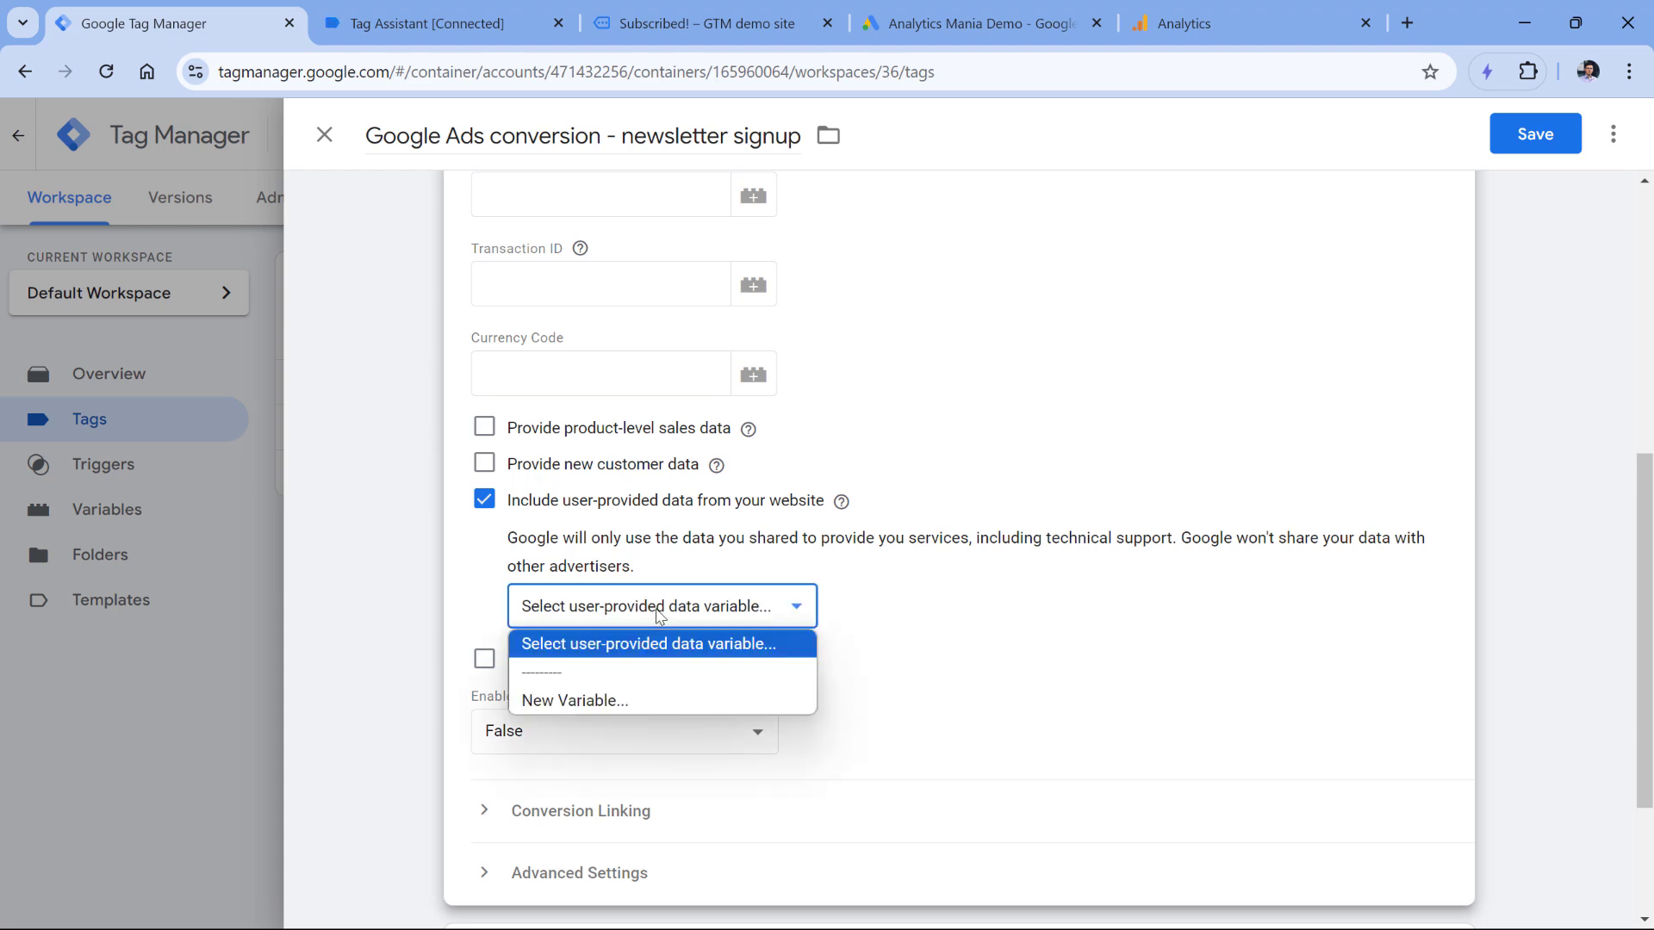
pyautogui.click(605, 702)
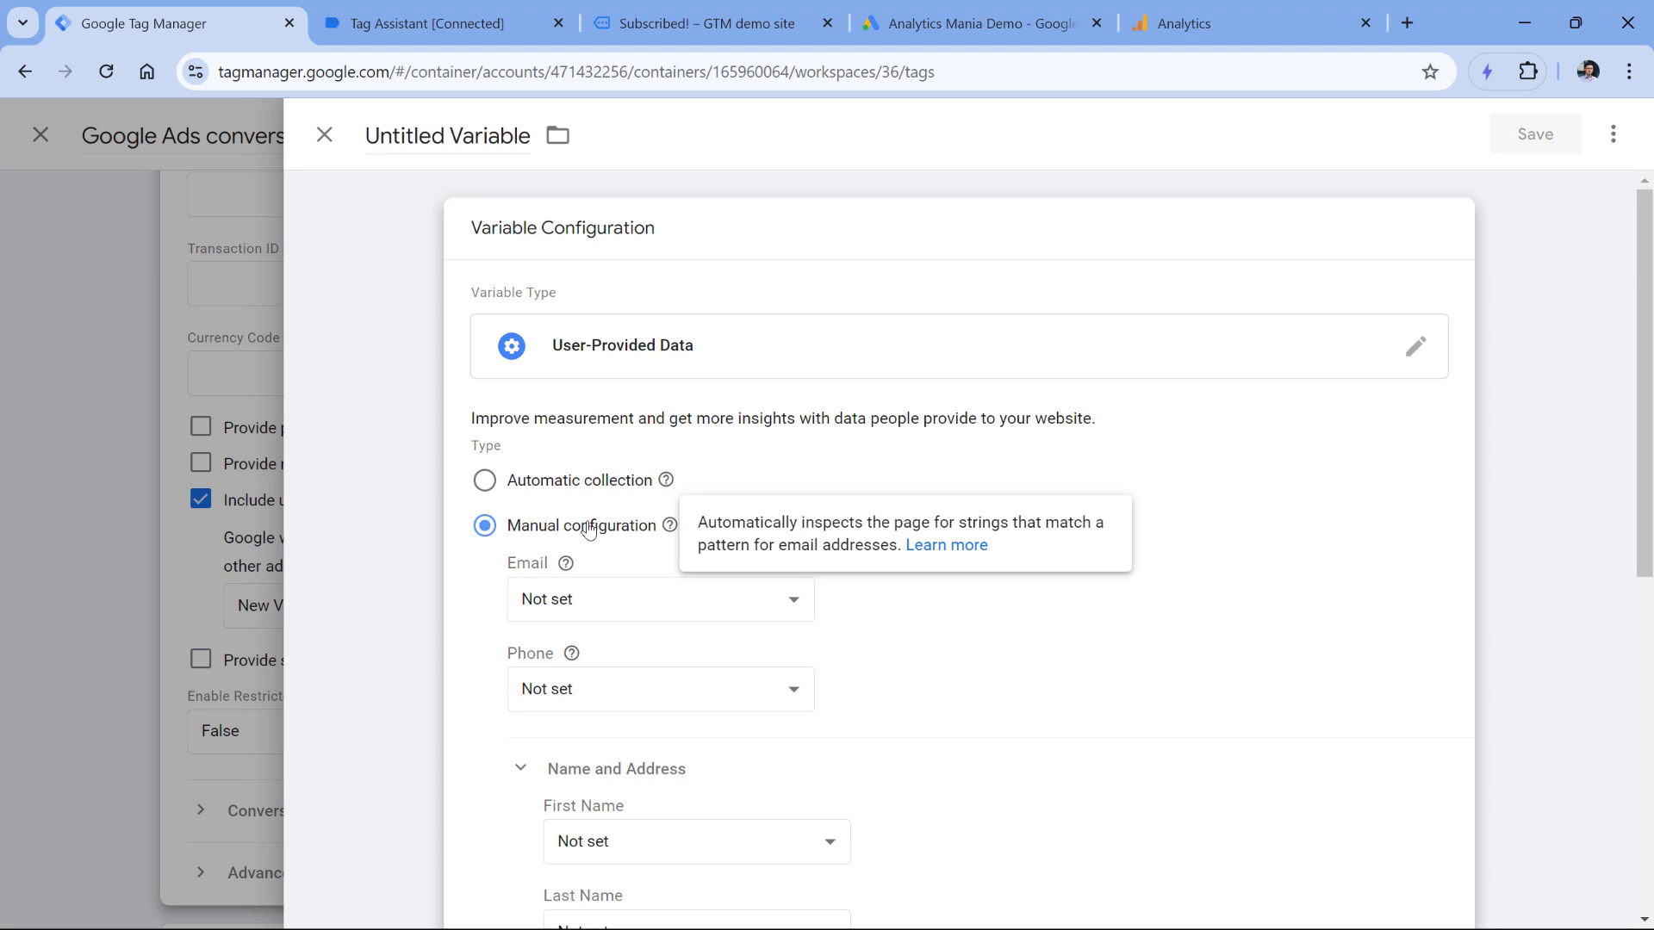
pyautogui.press('Up')
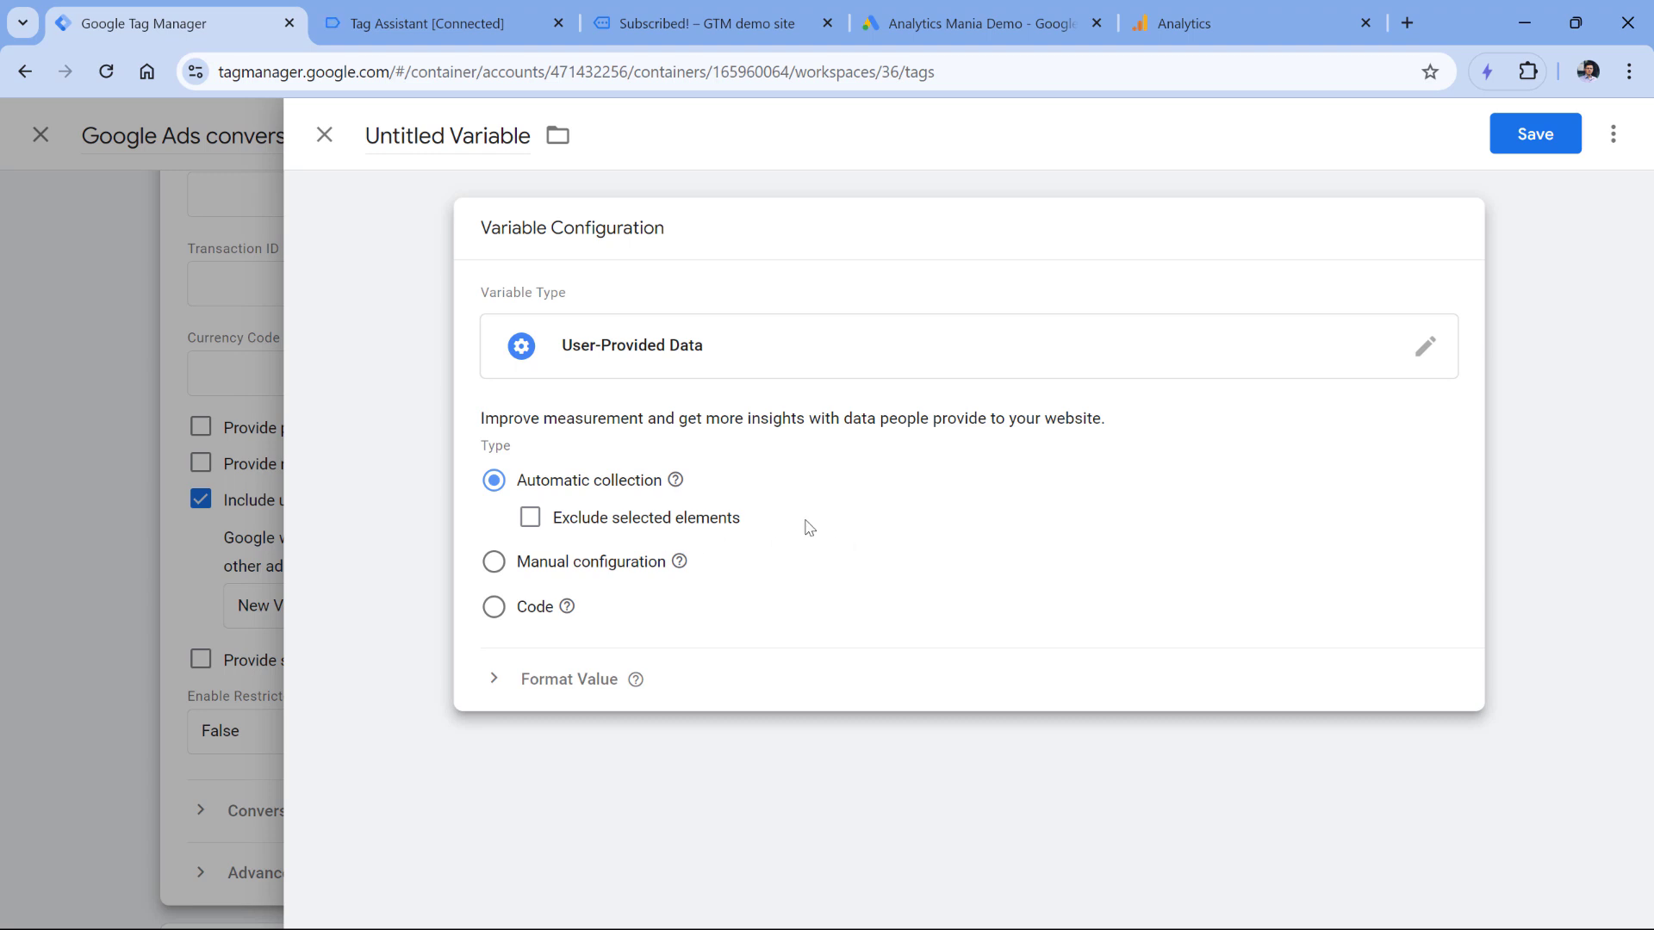
pyautogui.click(531, 521)
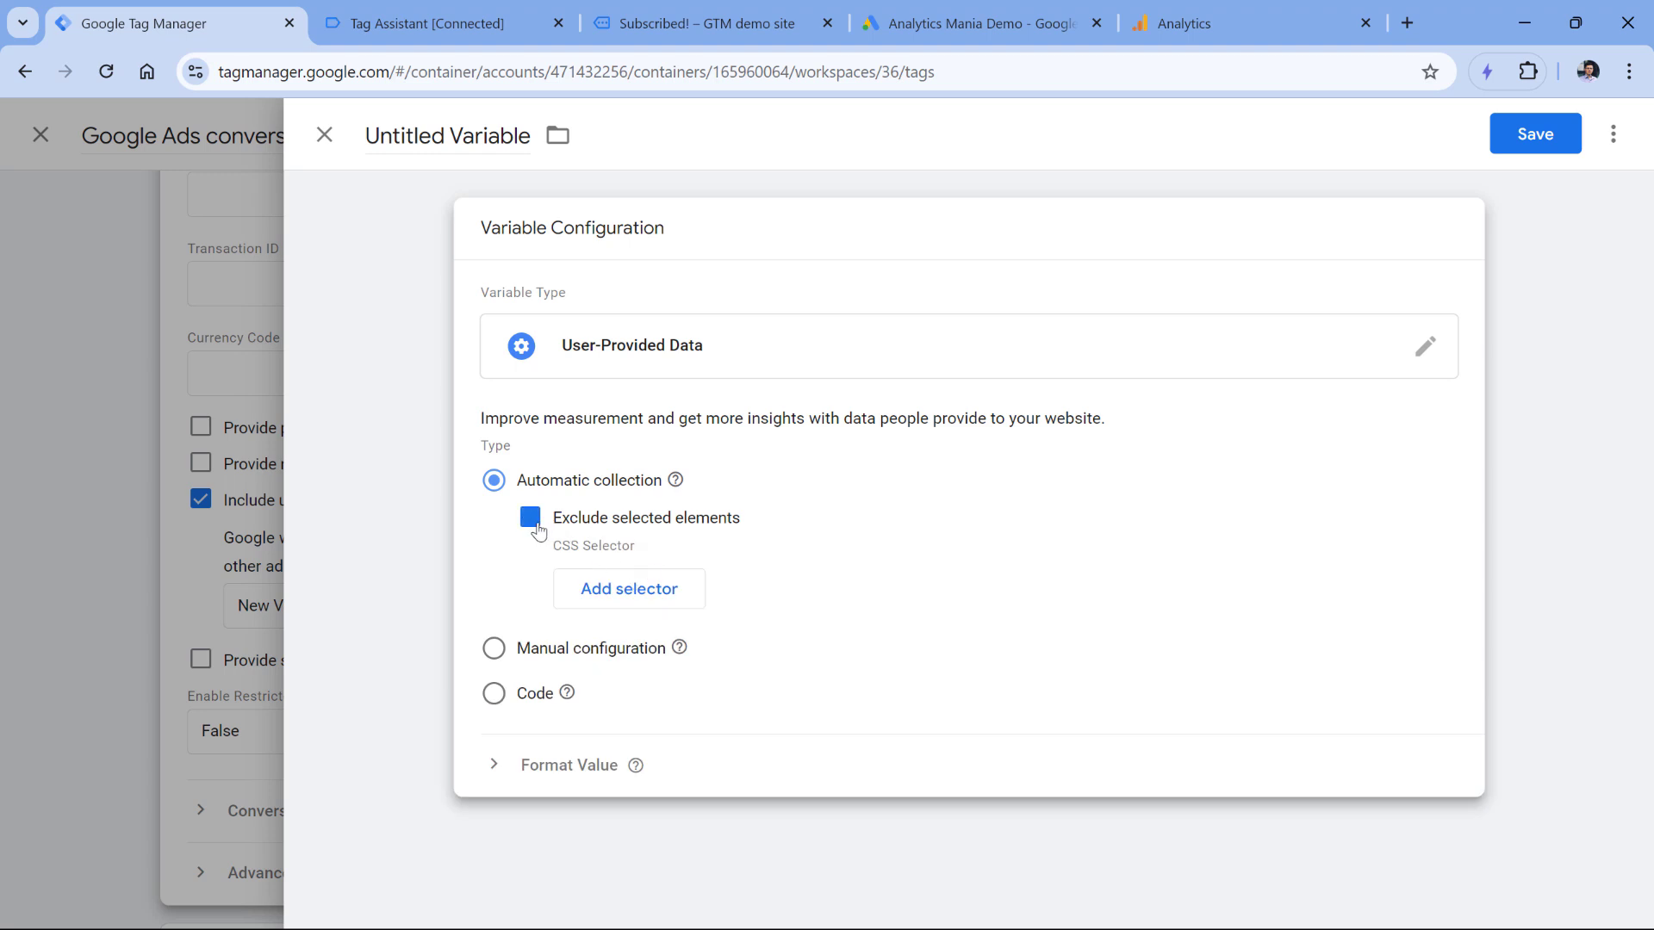
pyautogui.click(531, 518)
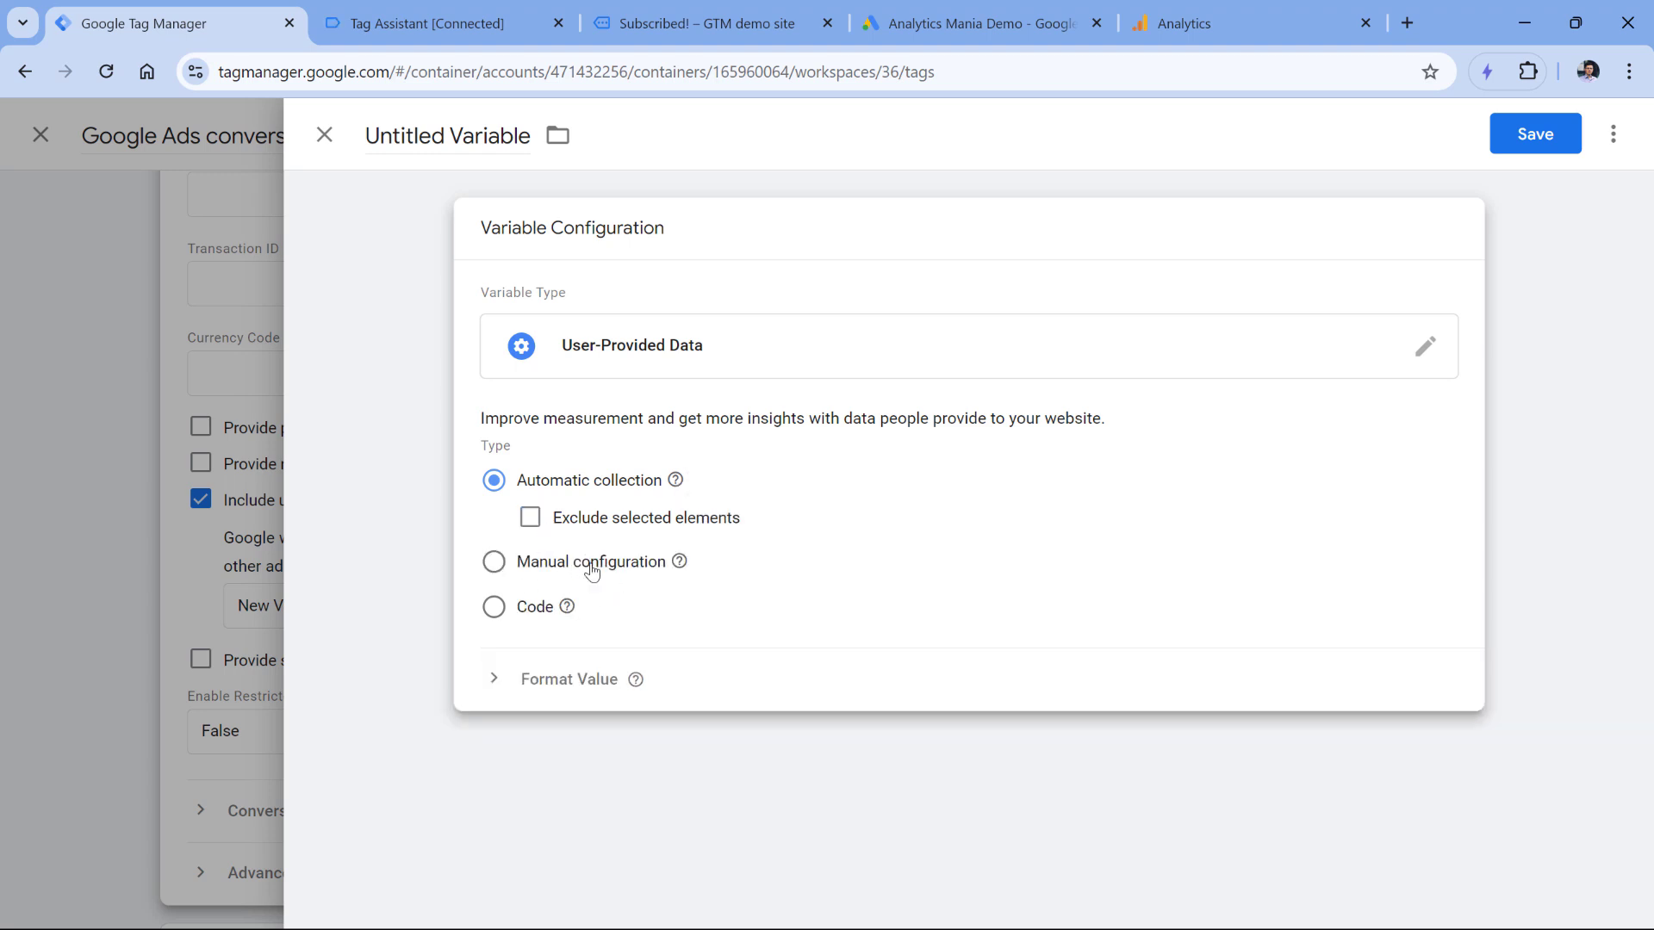
pyautogui.click(495, 565)
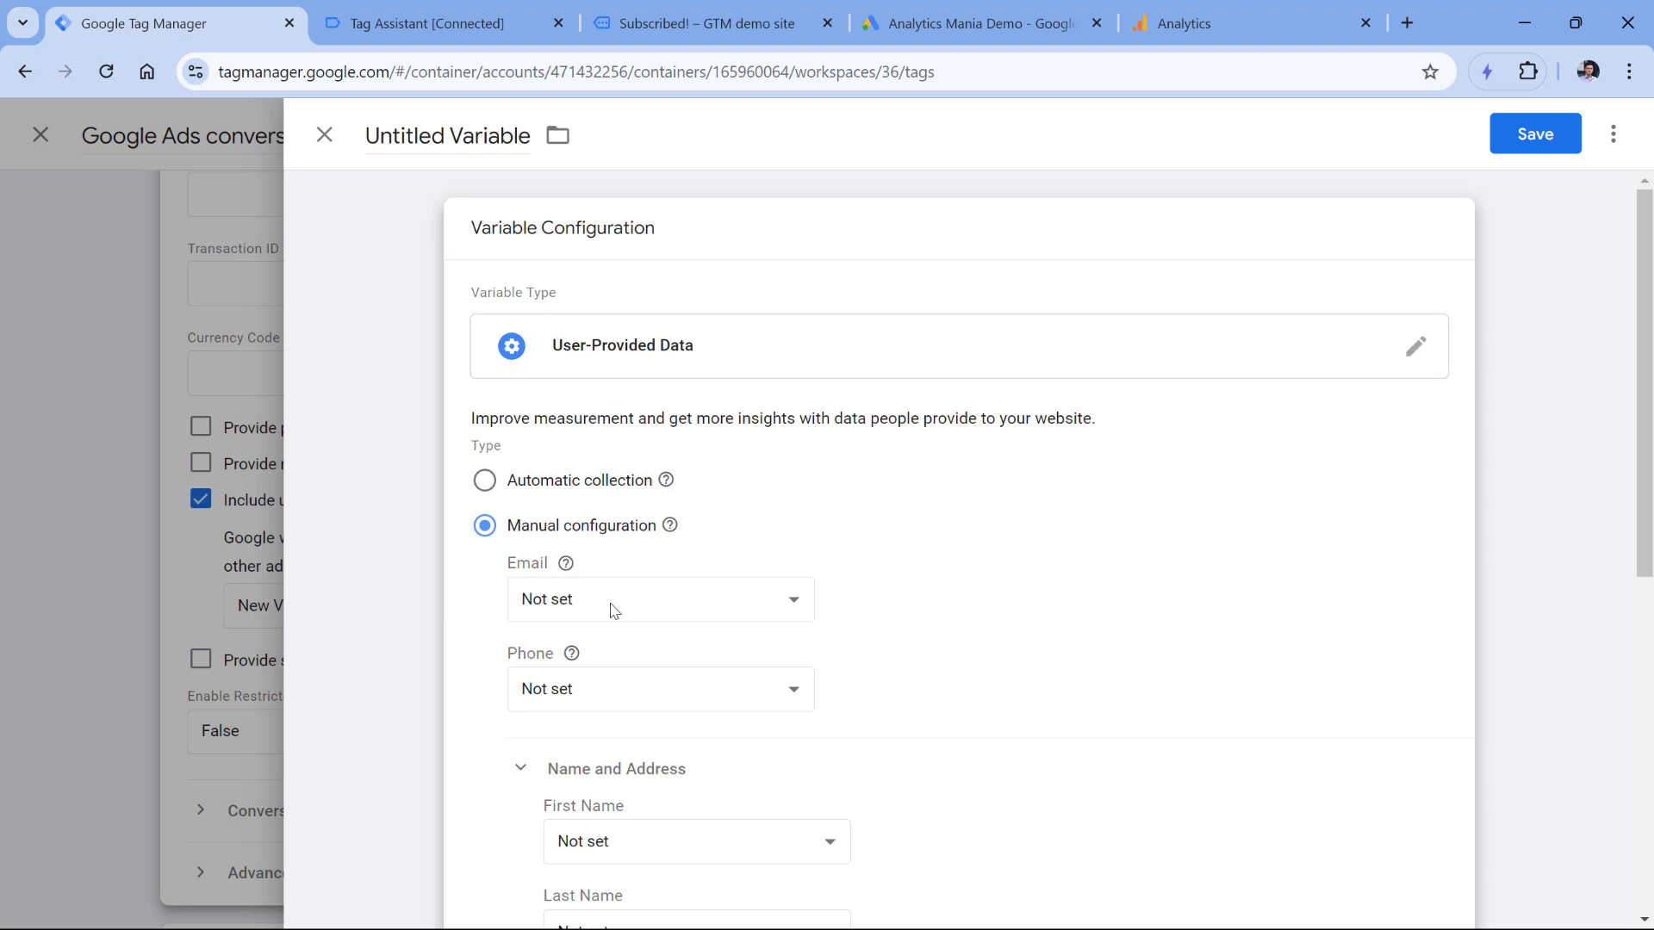
pyautogui.click(642, 610)
pyautogui.click(648, 609)
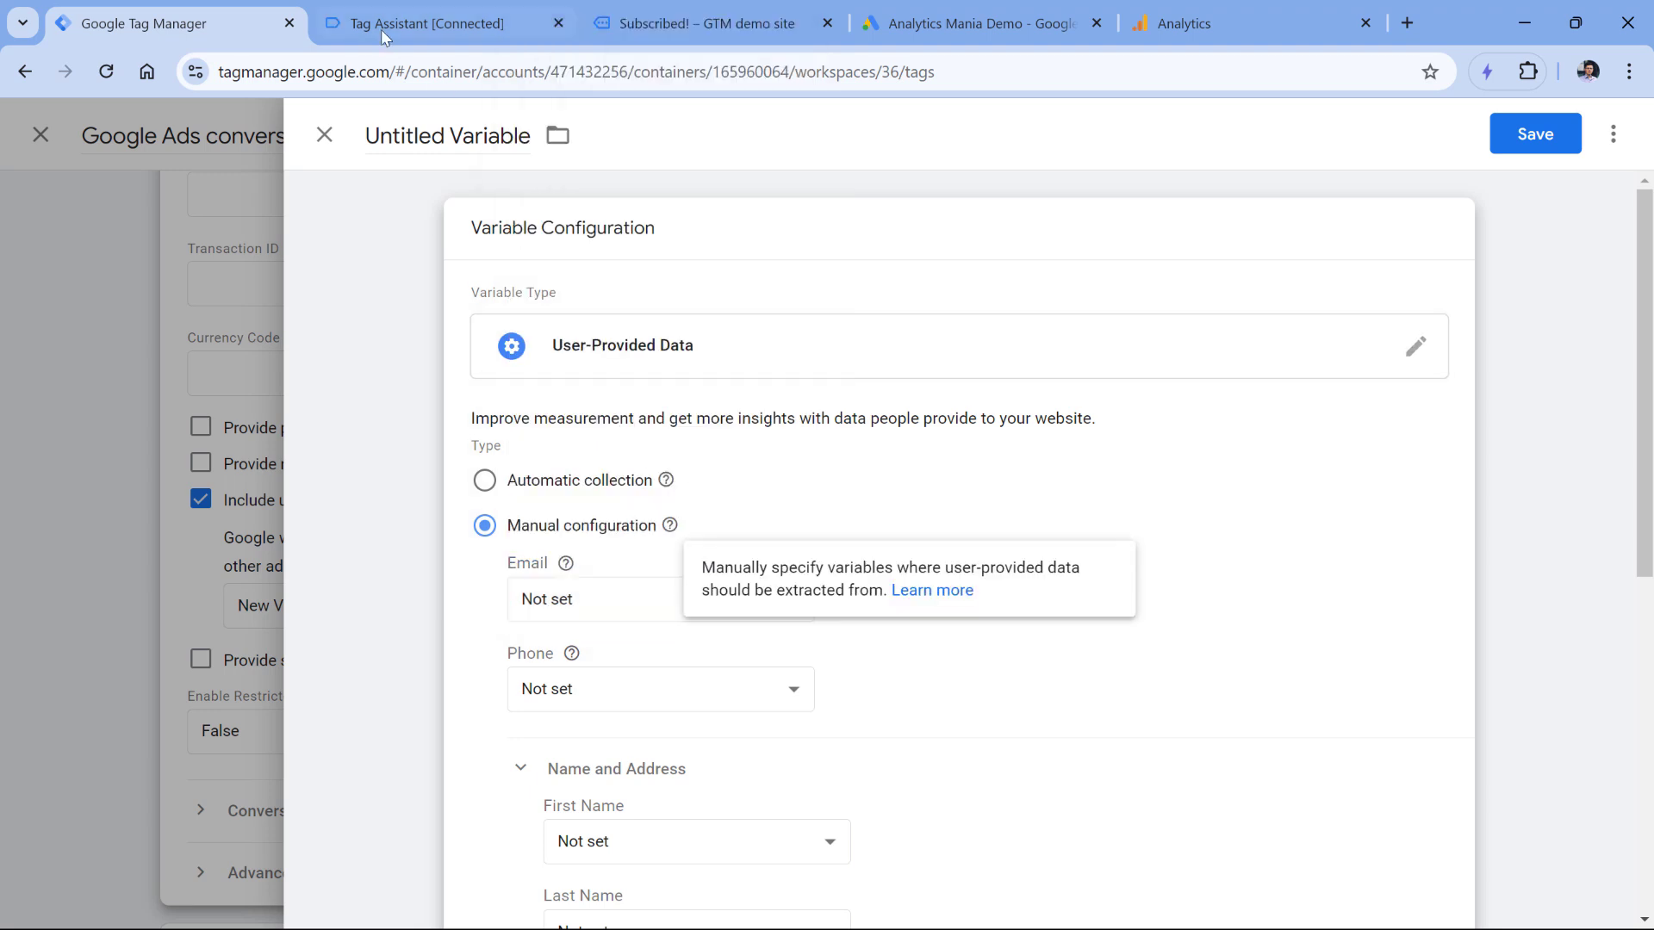
pyautogui.click(431, 23)
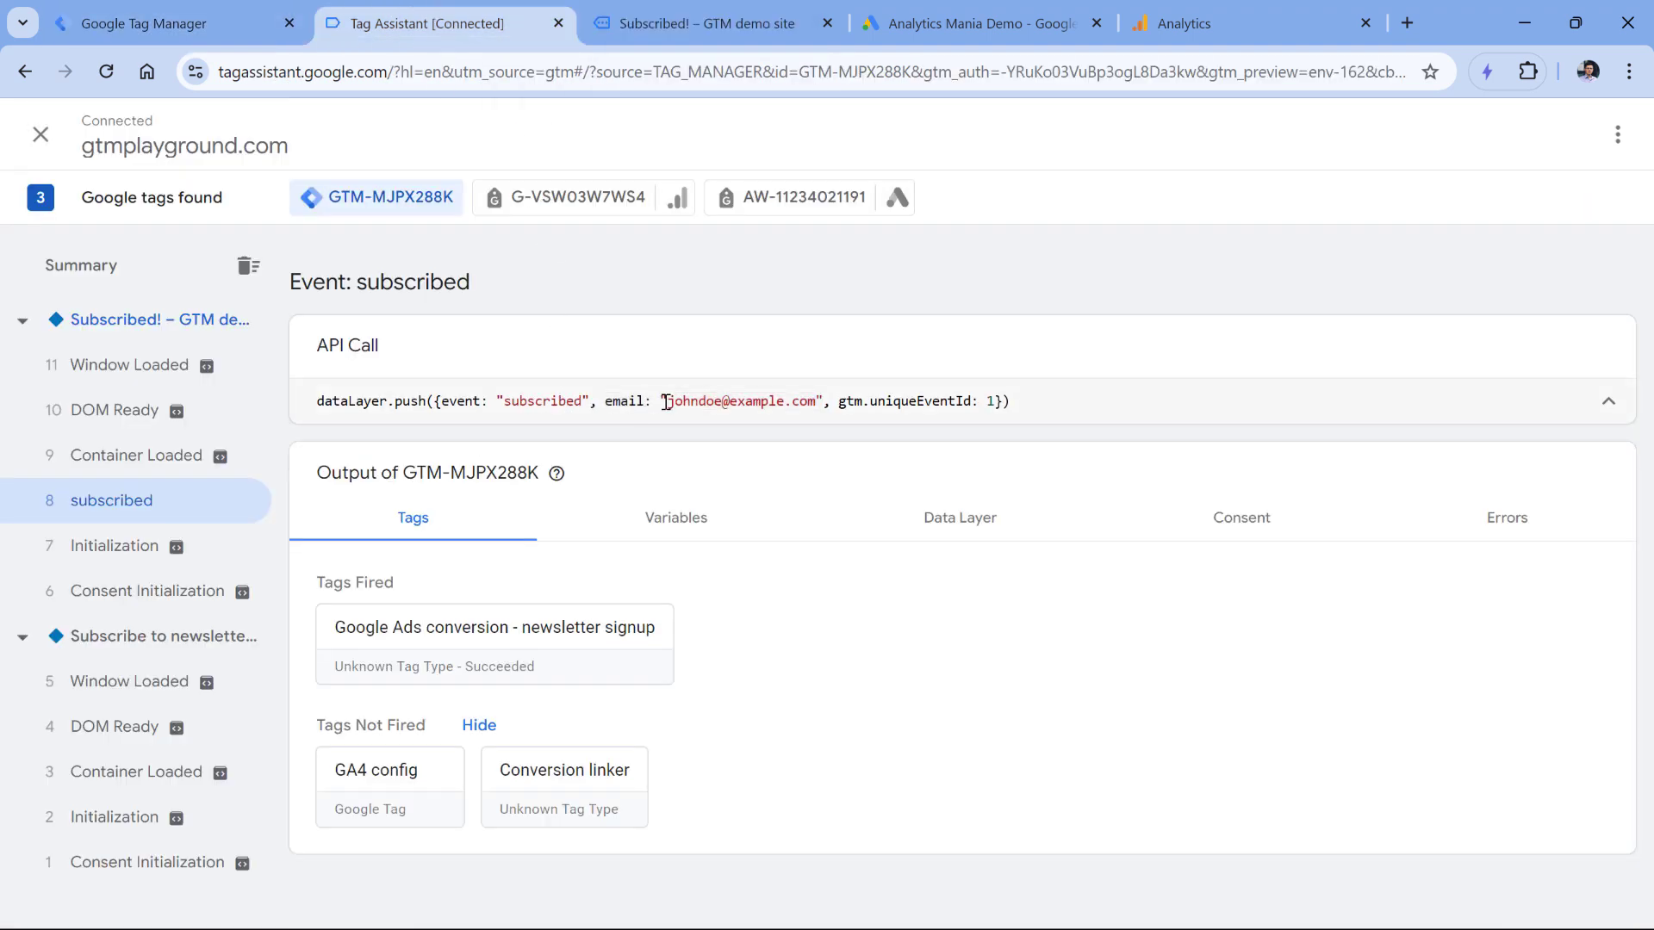
pyautogui.doubleClick(763, 403)
# Set the Email field to a new Data Layer Variable reading the key 'email'
pyautogui.click(172, 23)
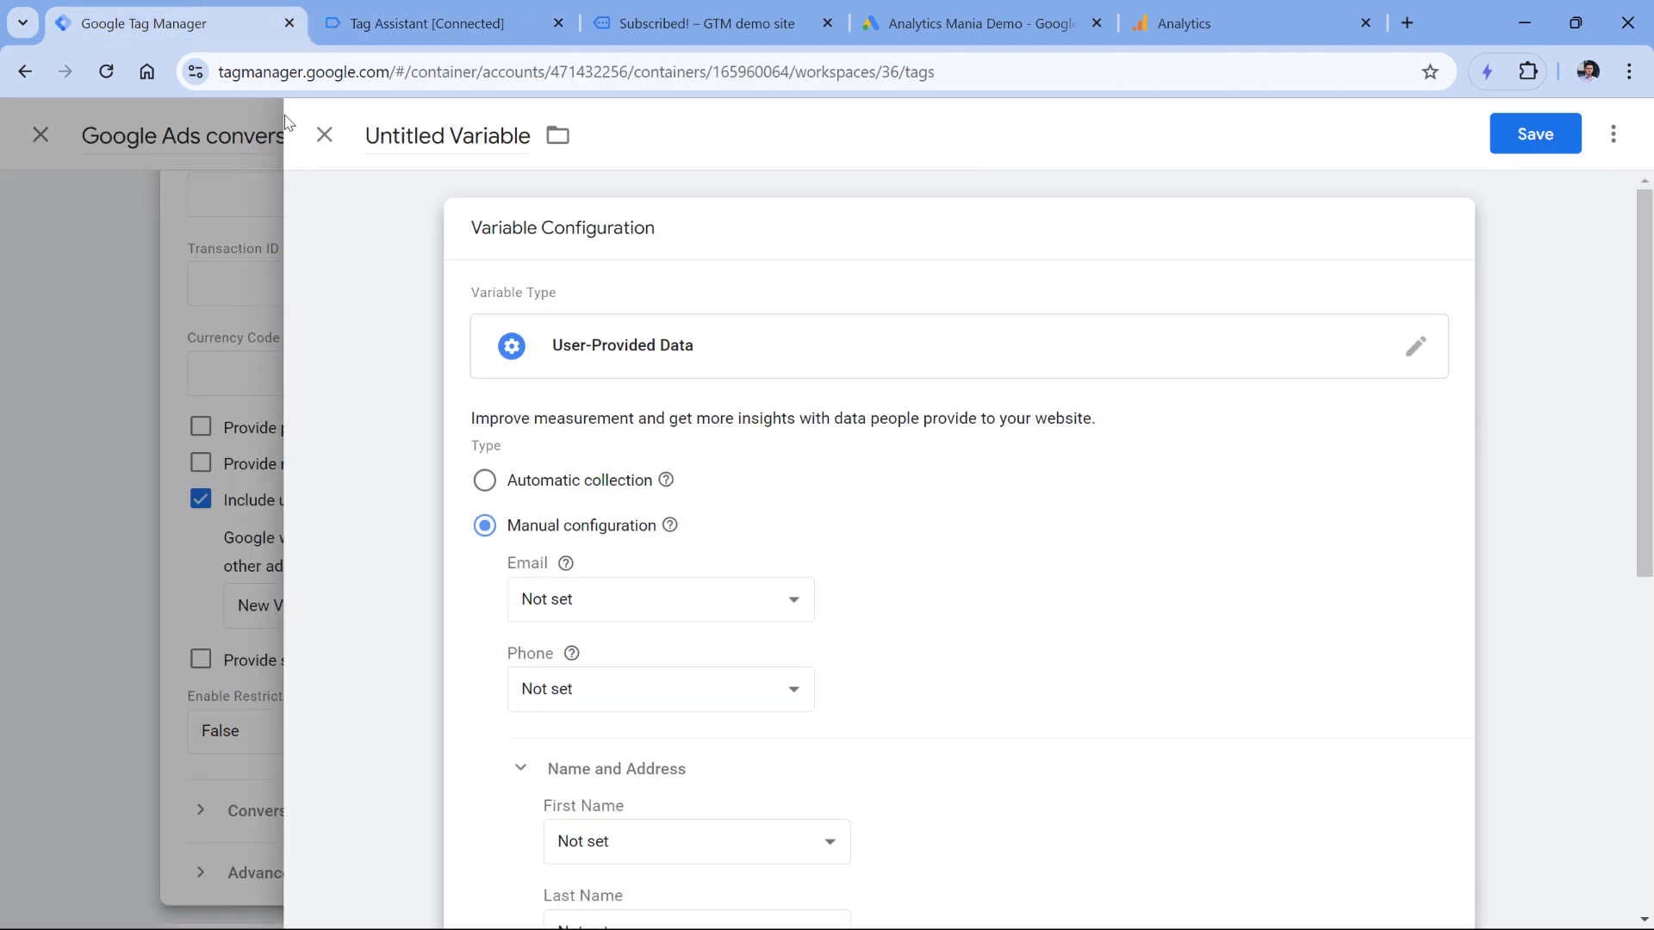
pyautogui.click(653, 603)
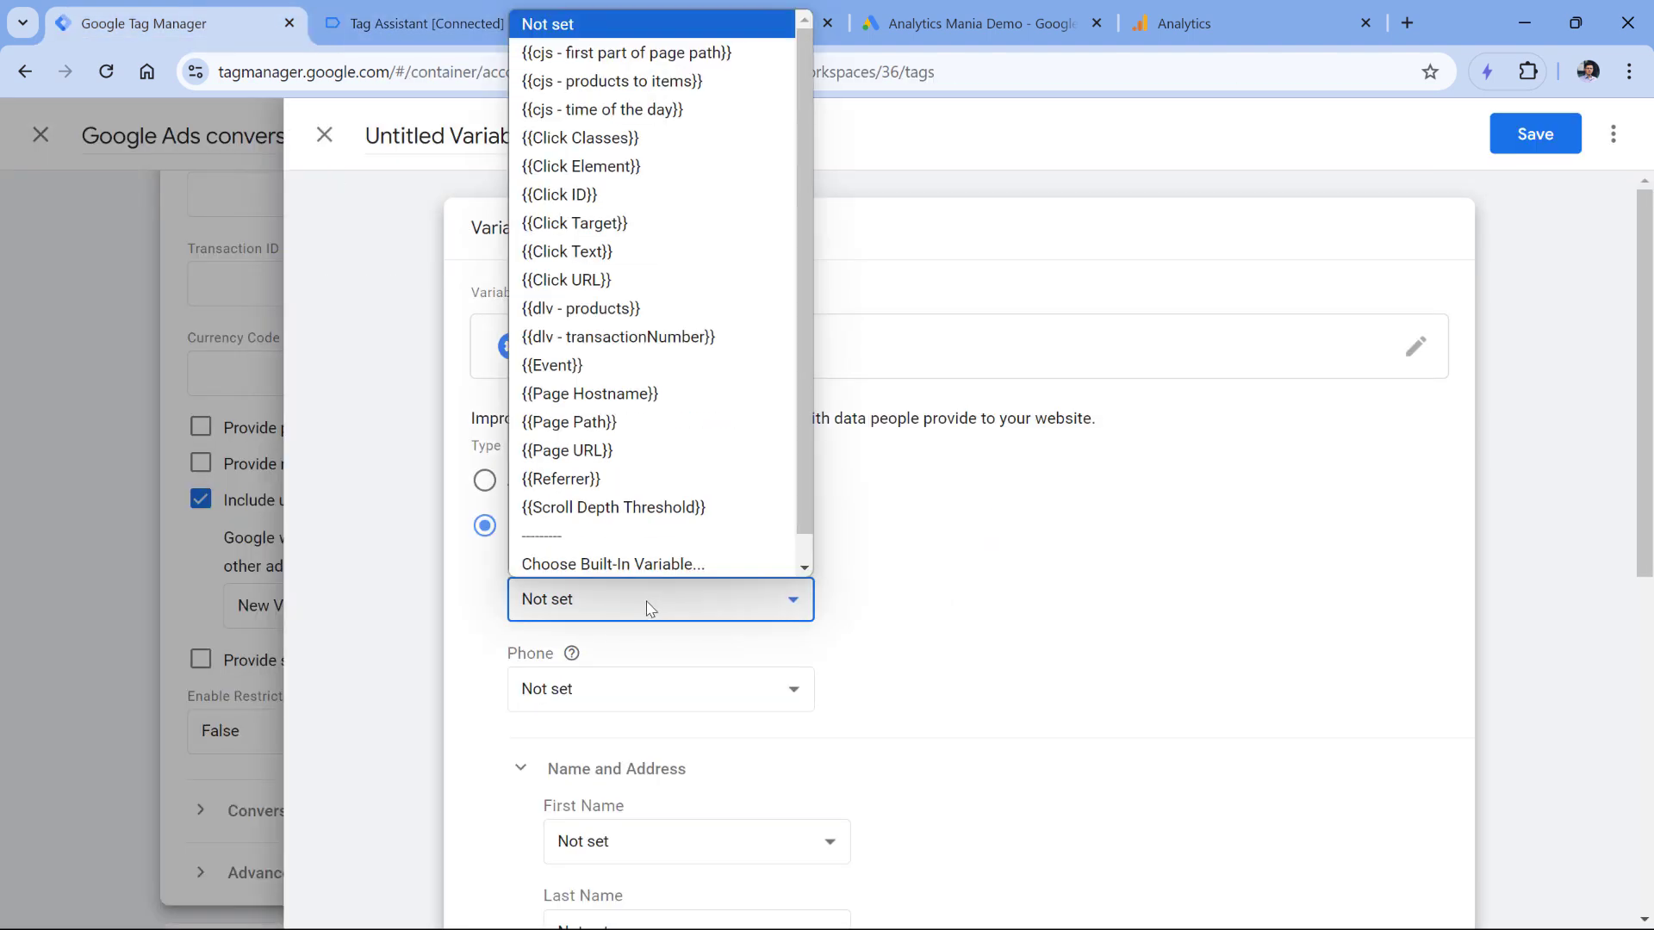
pyautogui.scroll(-1, 637, 565)
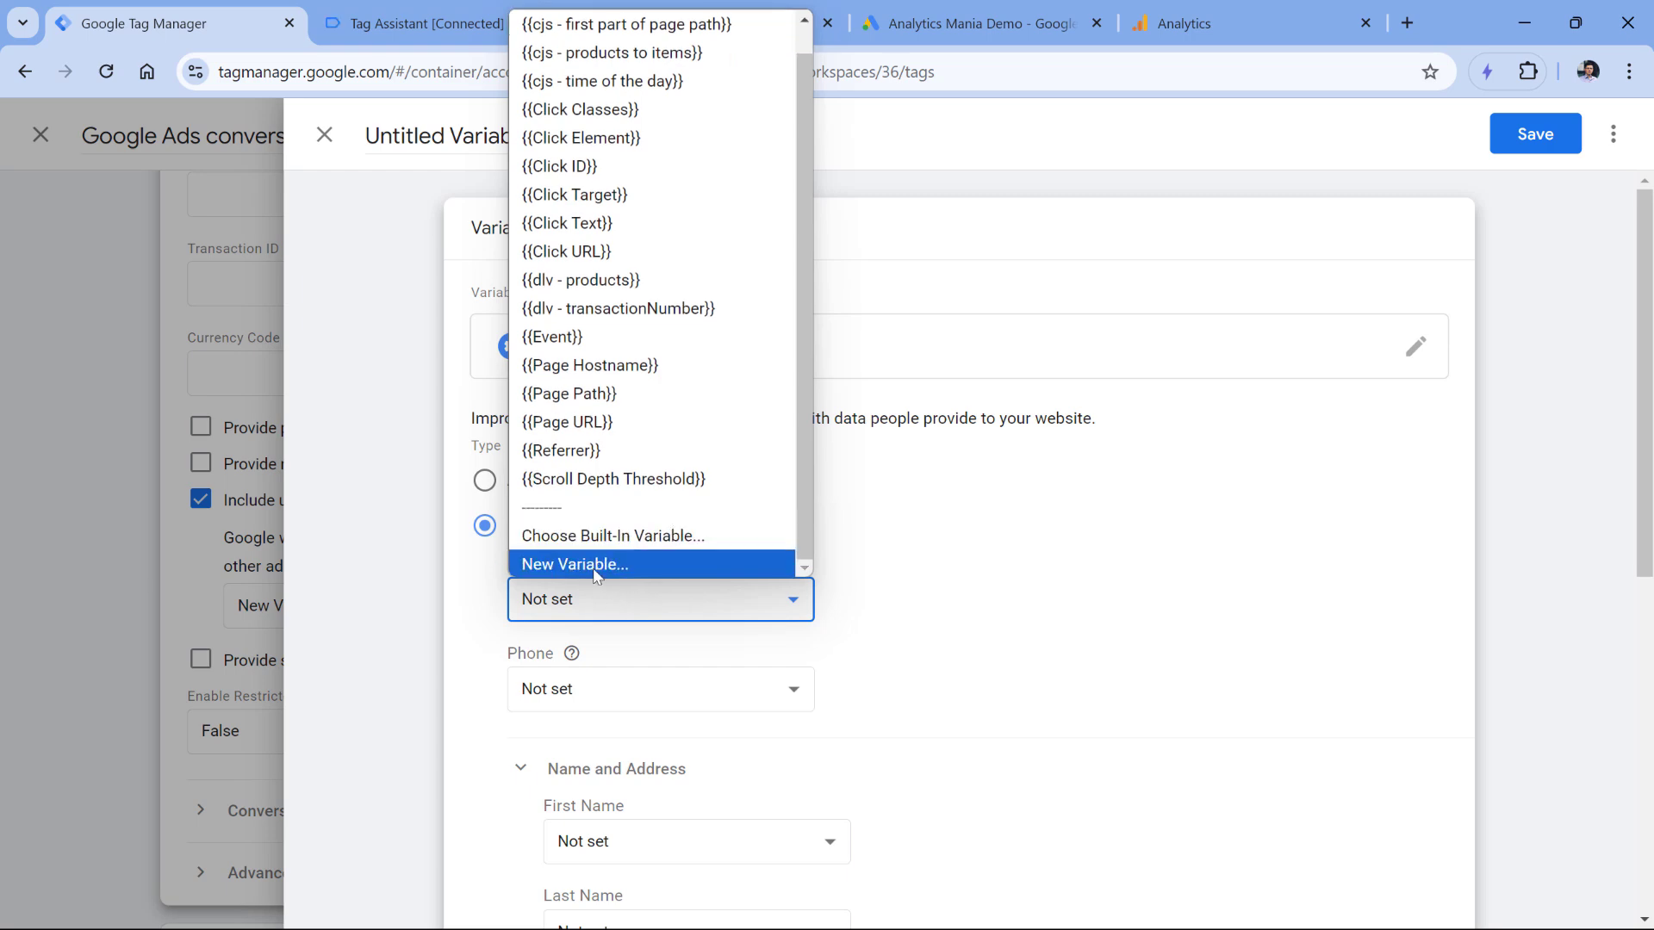
pyautogui.click(596, 566)
pyautogui.click(594, 377)
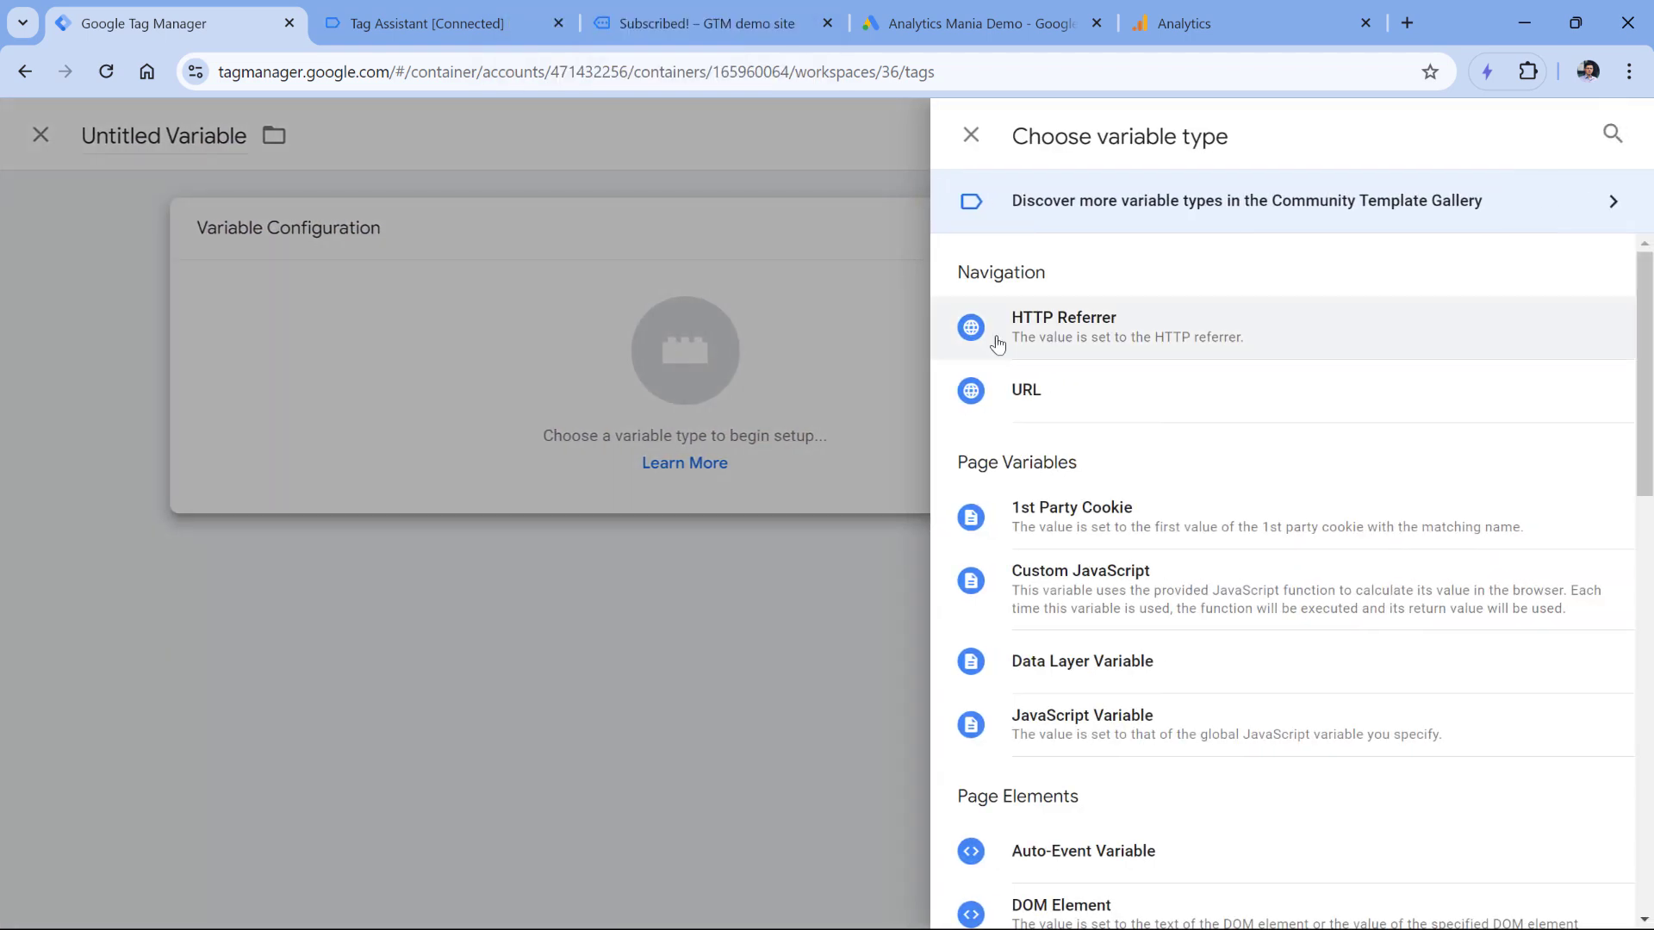
pyautogui.click(1120, 661)
pyautogui.click(633, 466)
pyautogui.write('email')
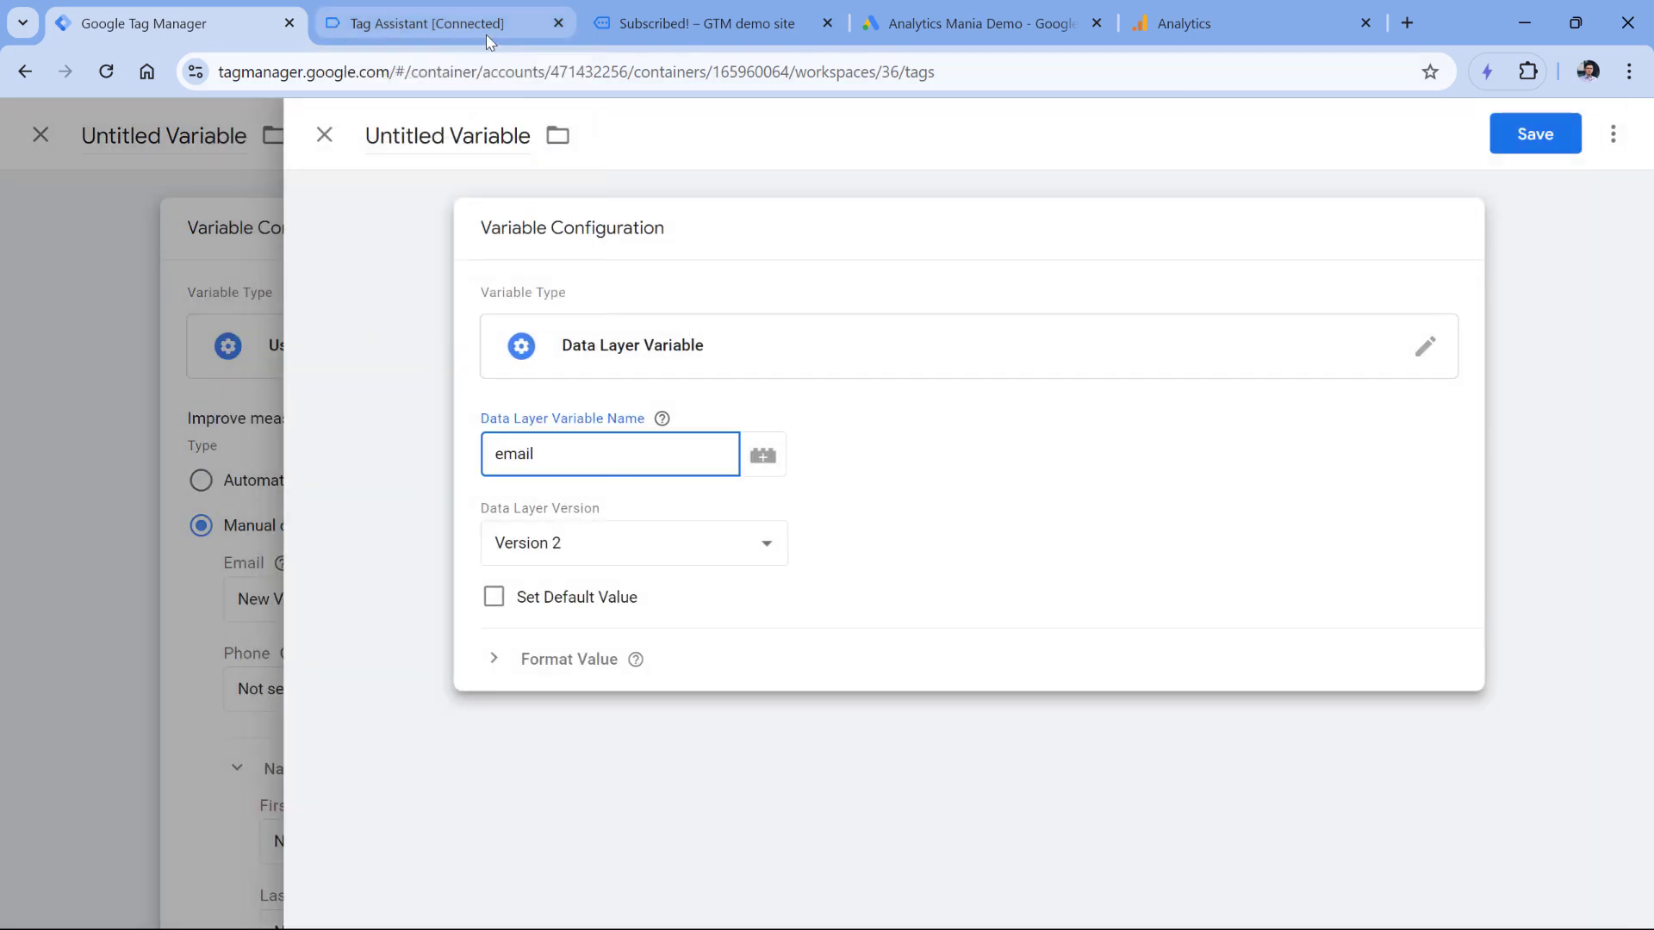
# Confirm the email key in the data layer push, then save the variable as 'dlv - email'
pyautogui.click(483, 26)
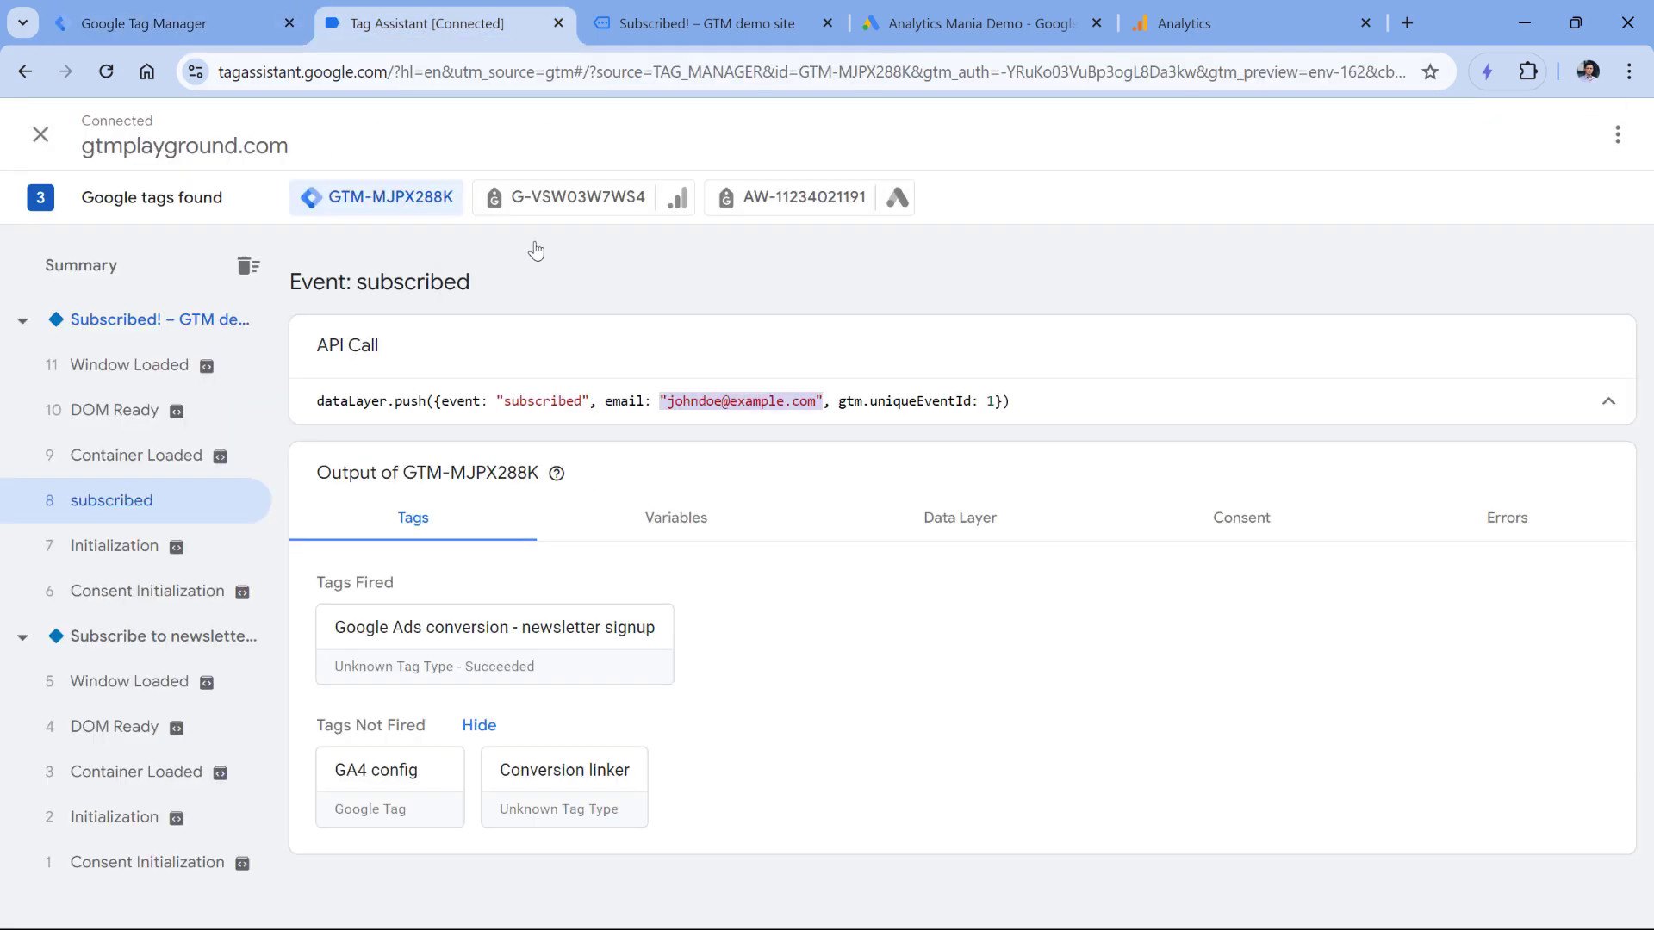
pyautogui.click(214, 39)
pyautogui.click(469, 138)
pyautogui.write('dlv - ')
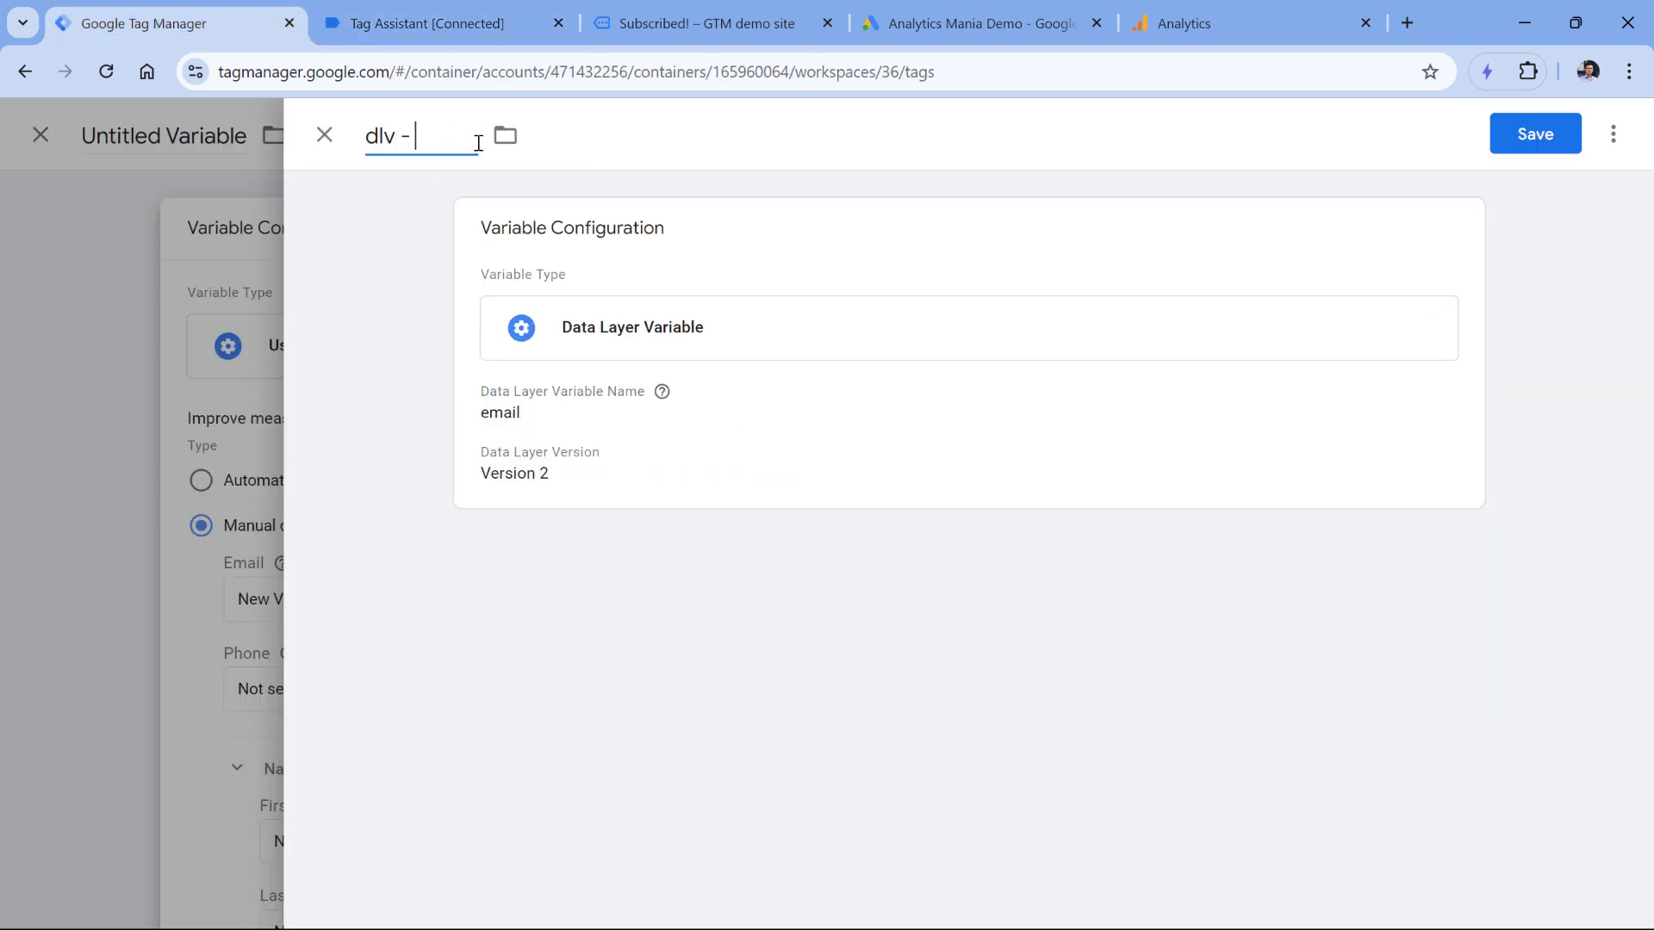
pyautogui.write('email')
pyautogui.click(1532, 135)
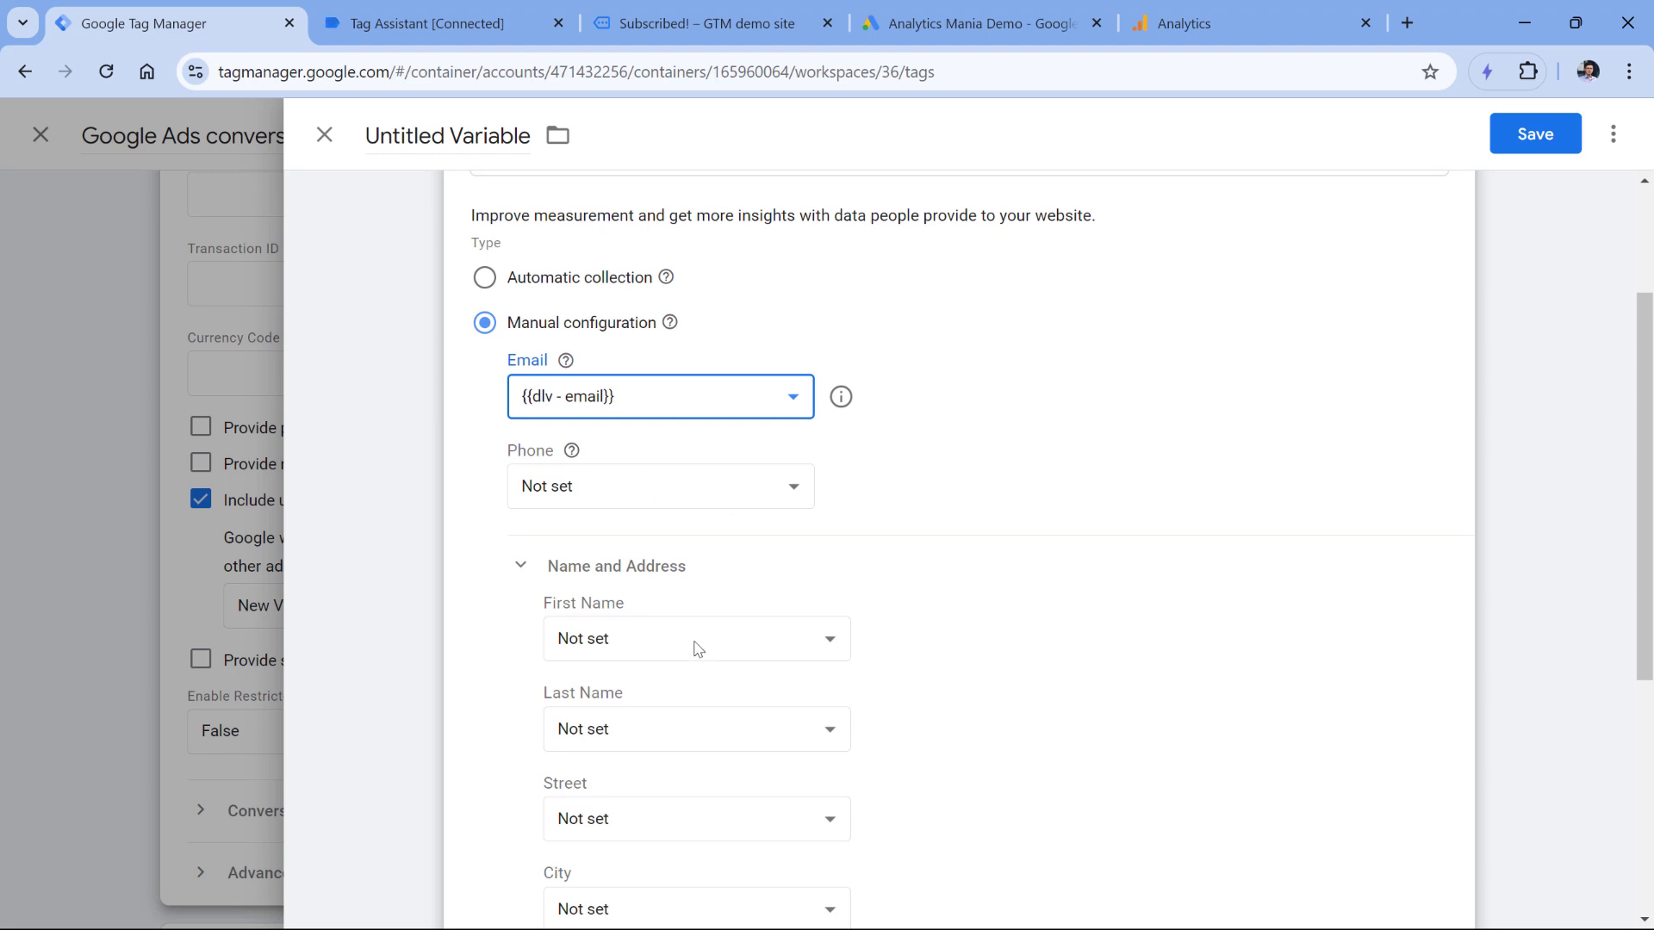
# Name the user-provided data variable 'User provided data', save it, and save the tag
pyautogui.scroll(2, 698, 648)
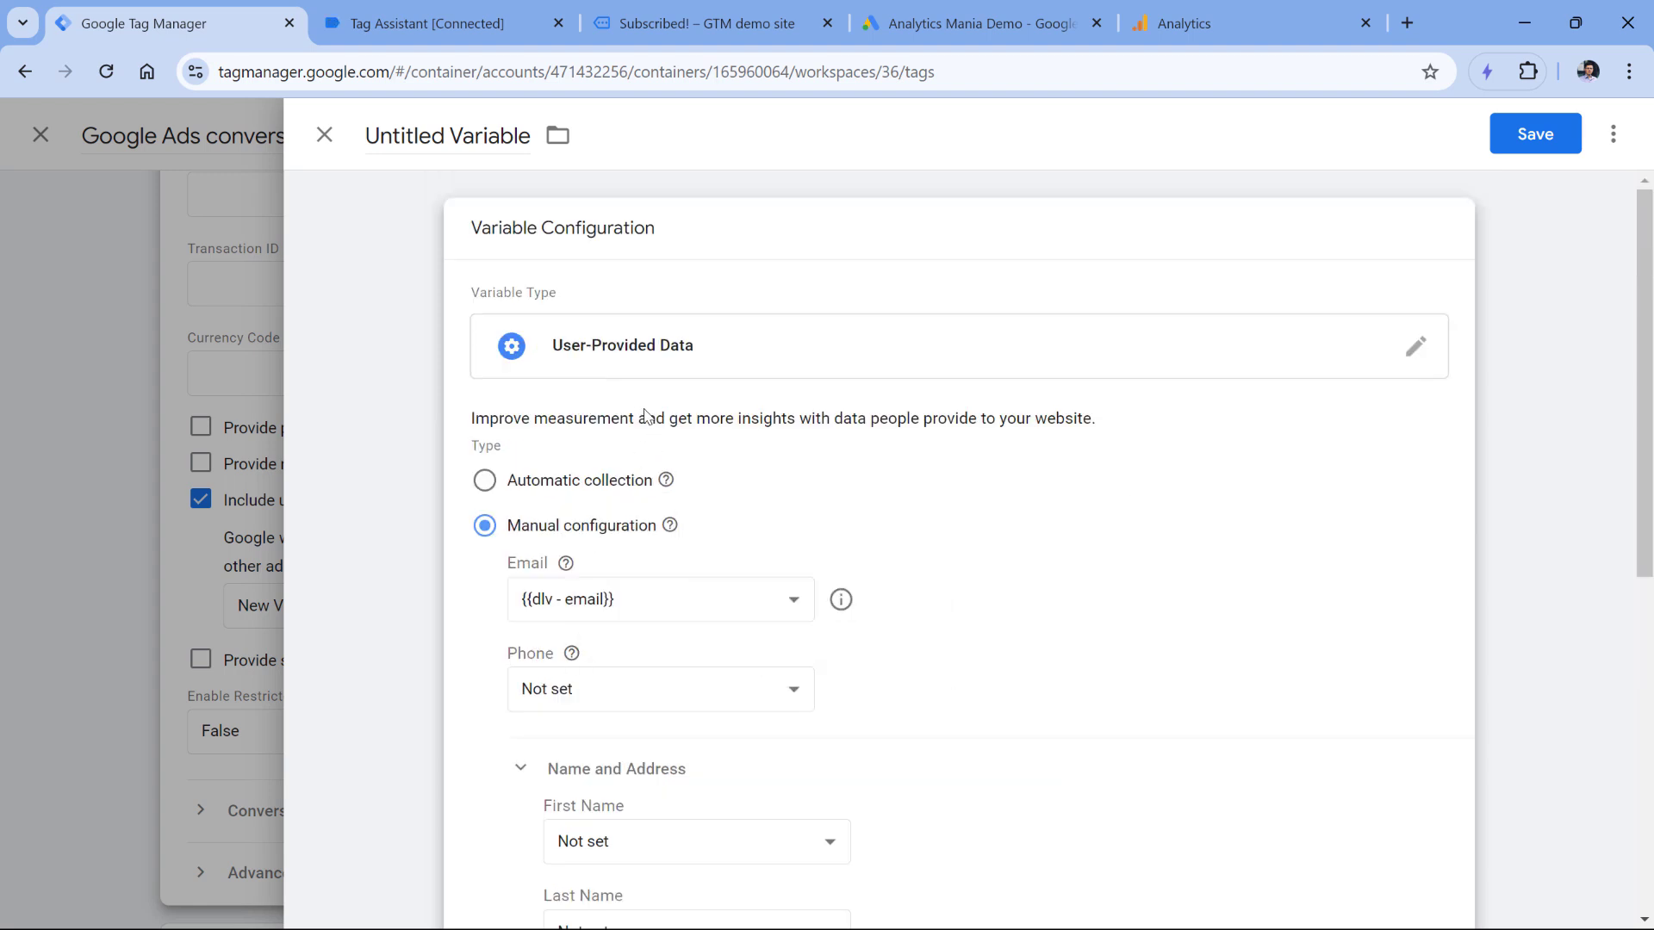
pyautogui.click(459, 139)
pyautogui.write('User')
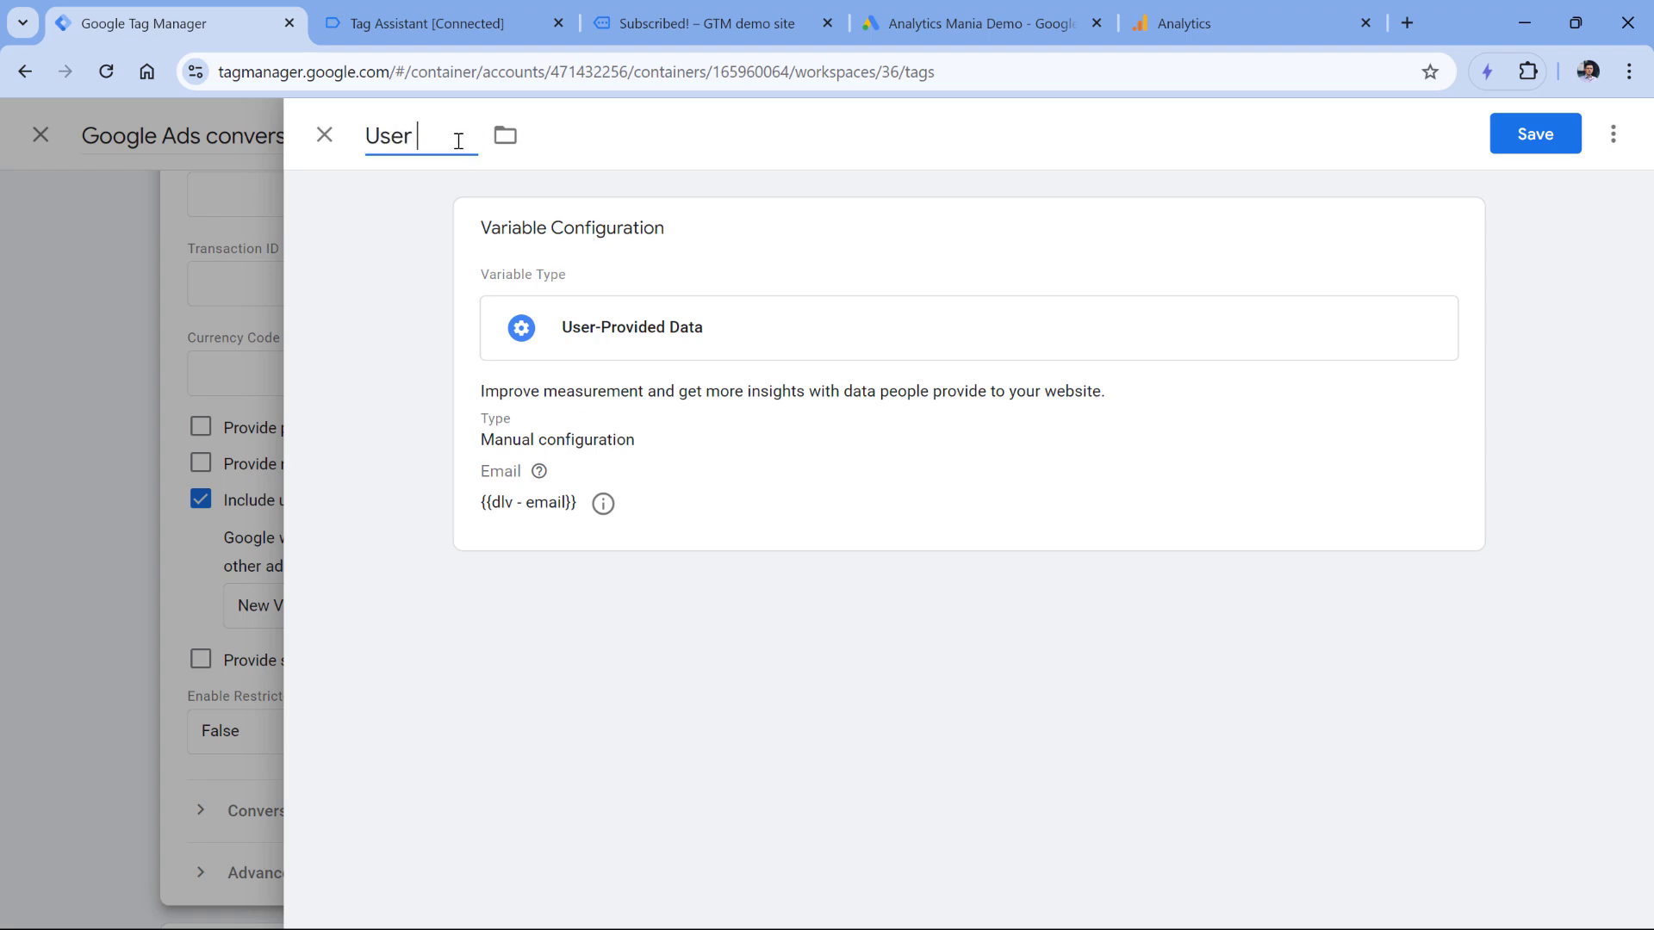
pyautogui.write(' provided data')
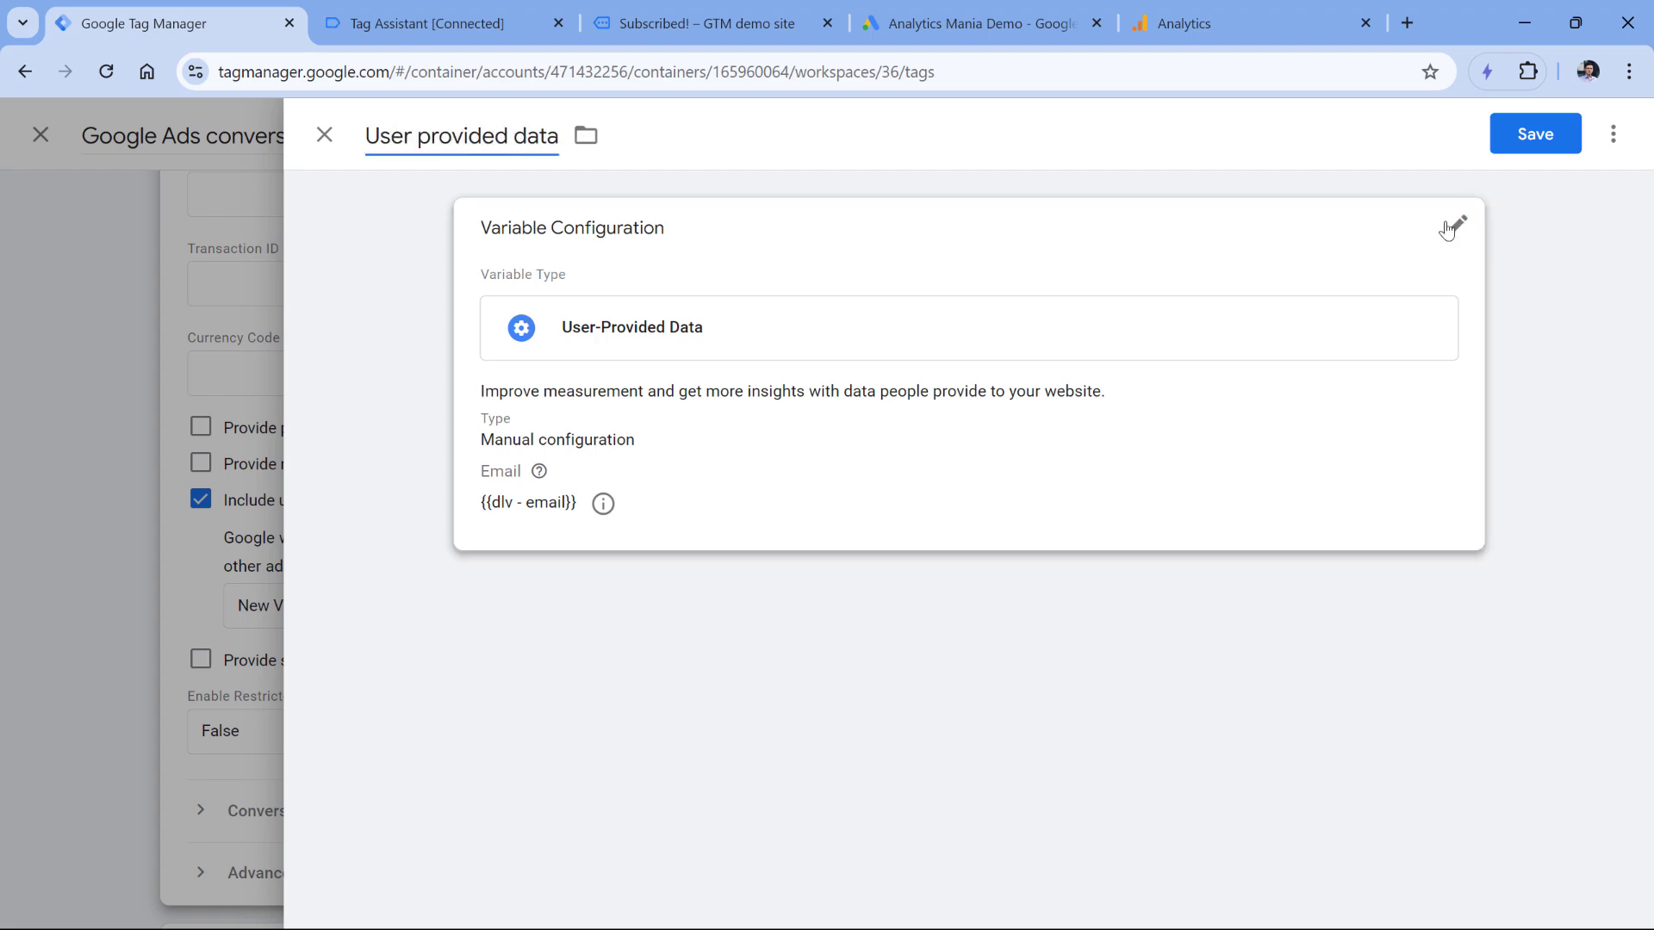
pyautogui.click(1535, 133)
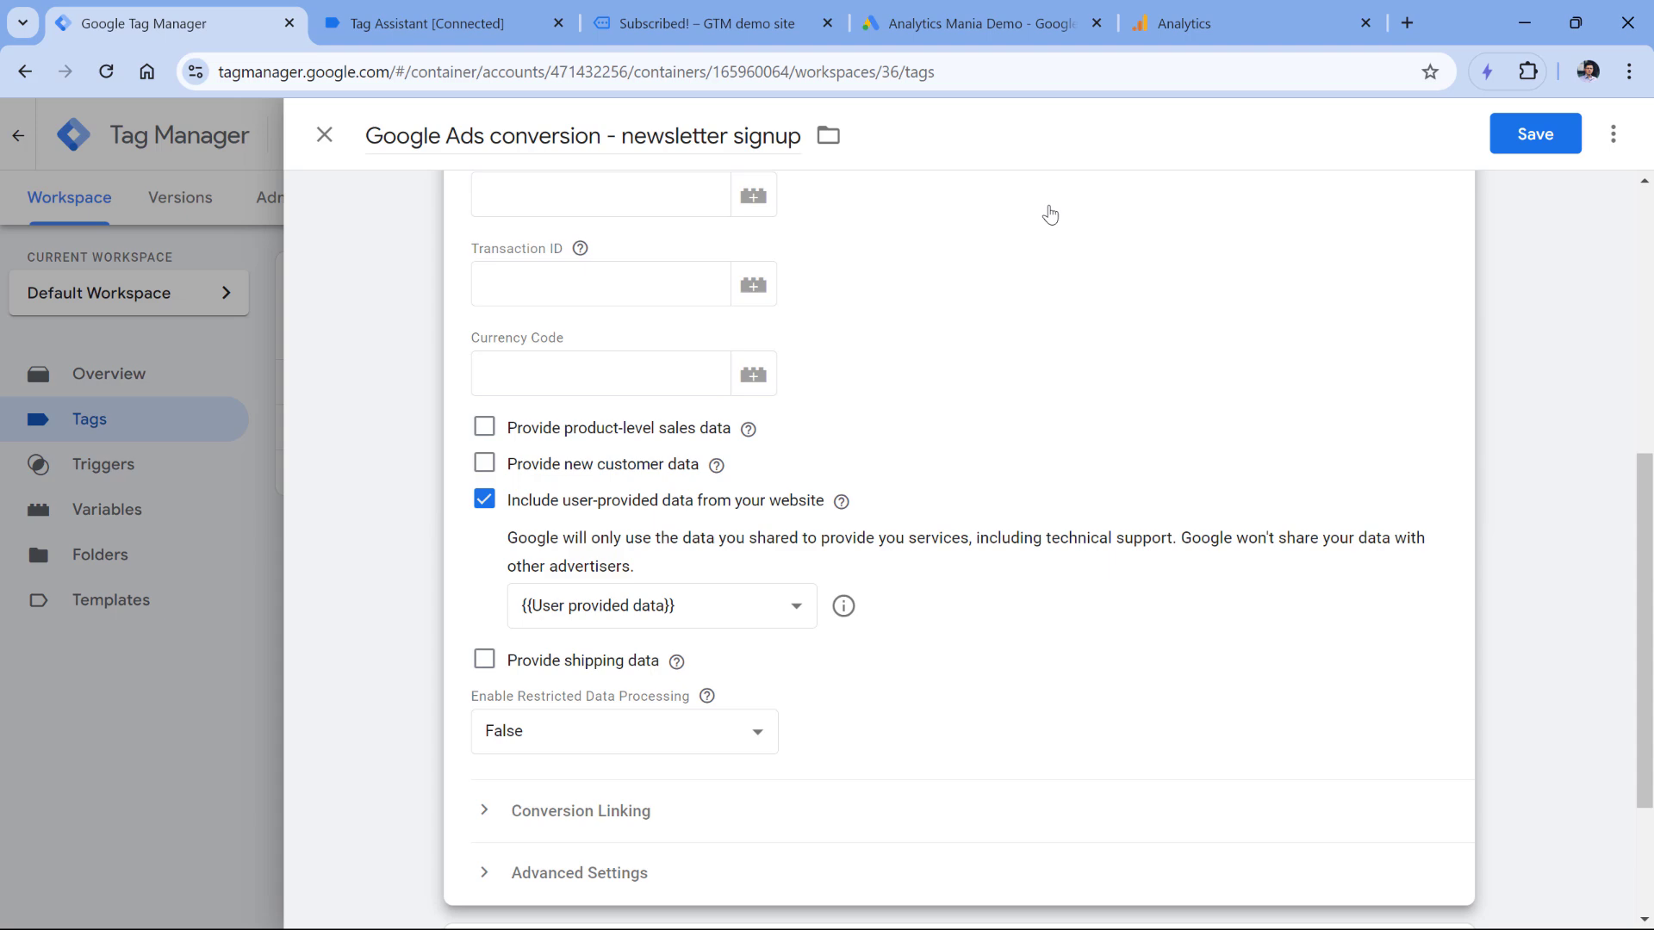
pyautogui.click(1535, 134)
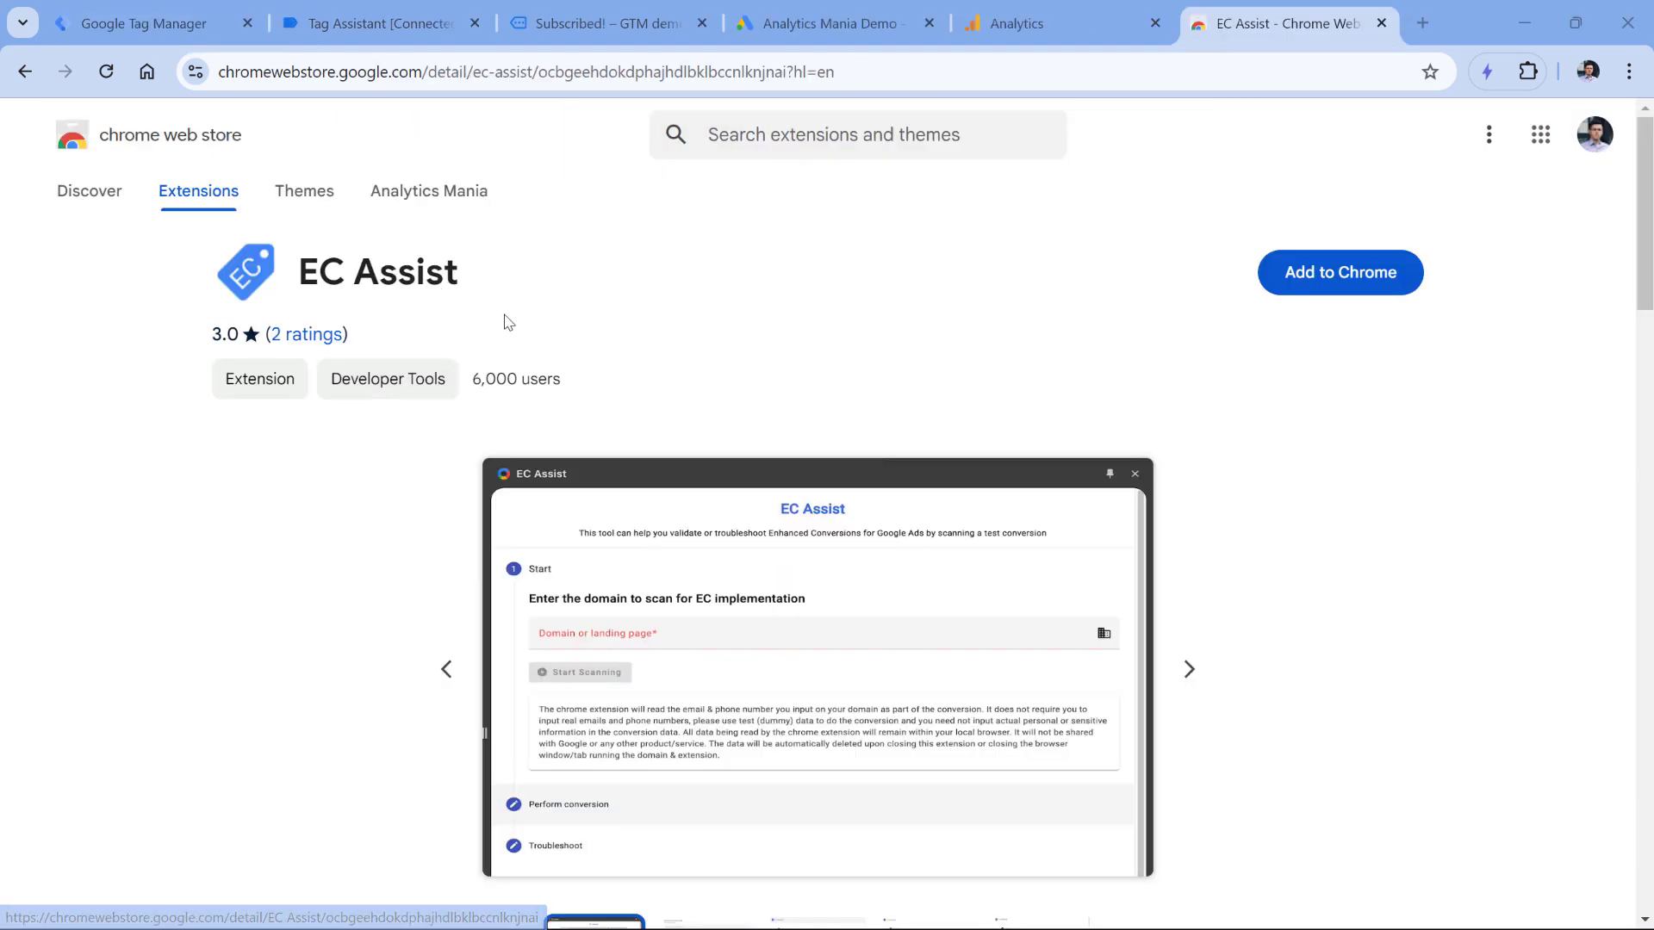
pyautogui.click(1350, 277)
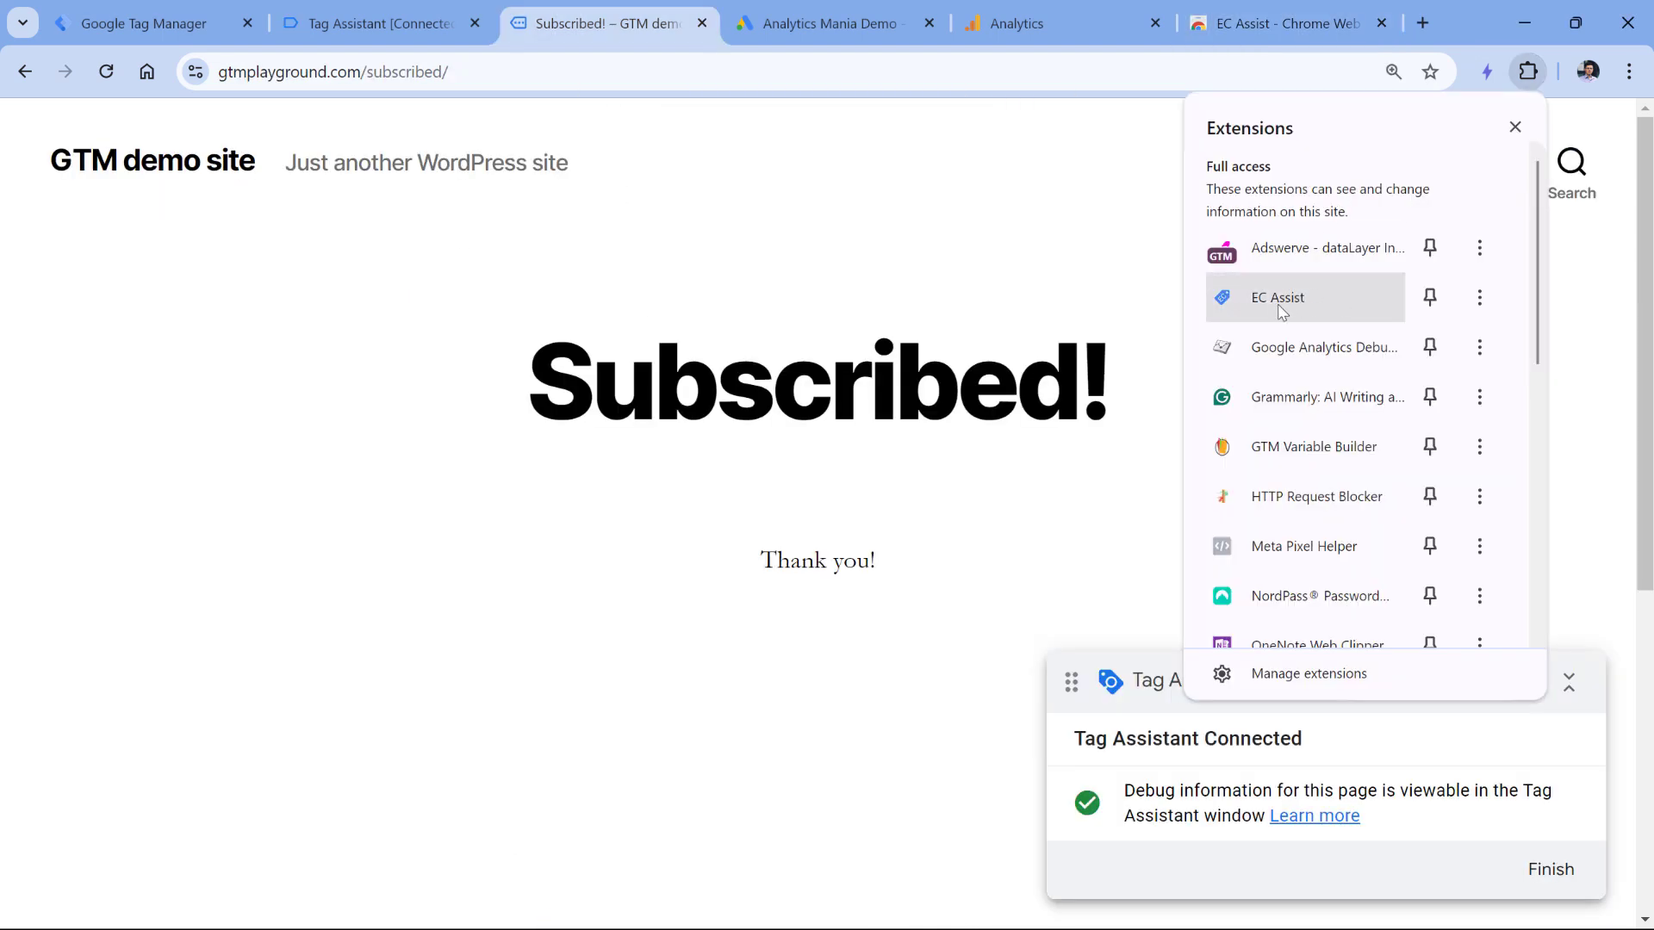
pyautogui.click(1280, 309)
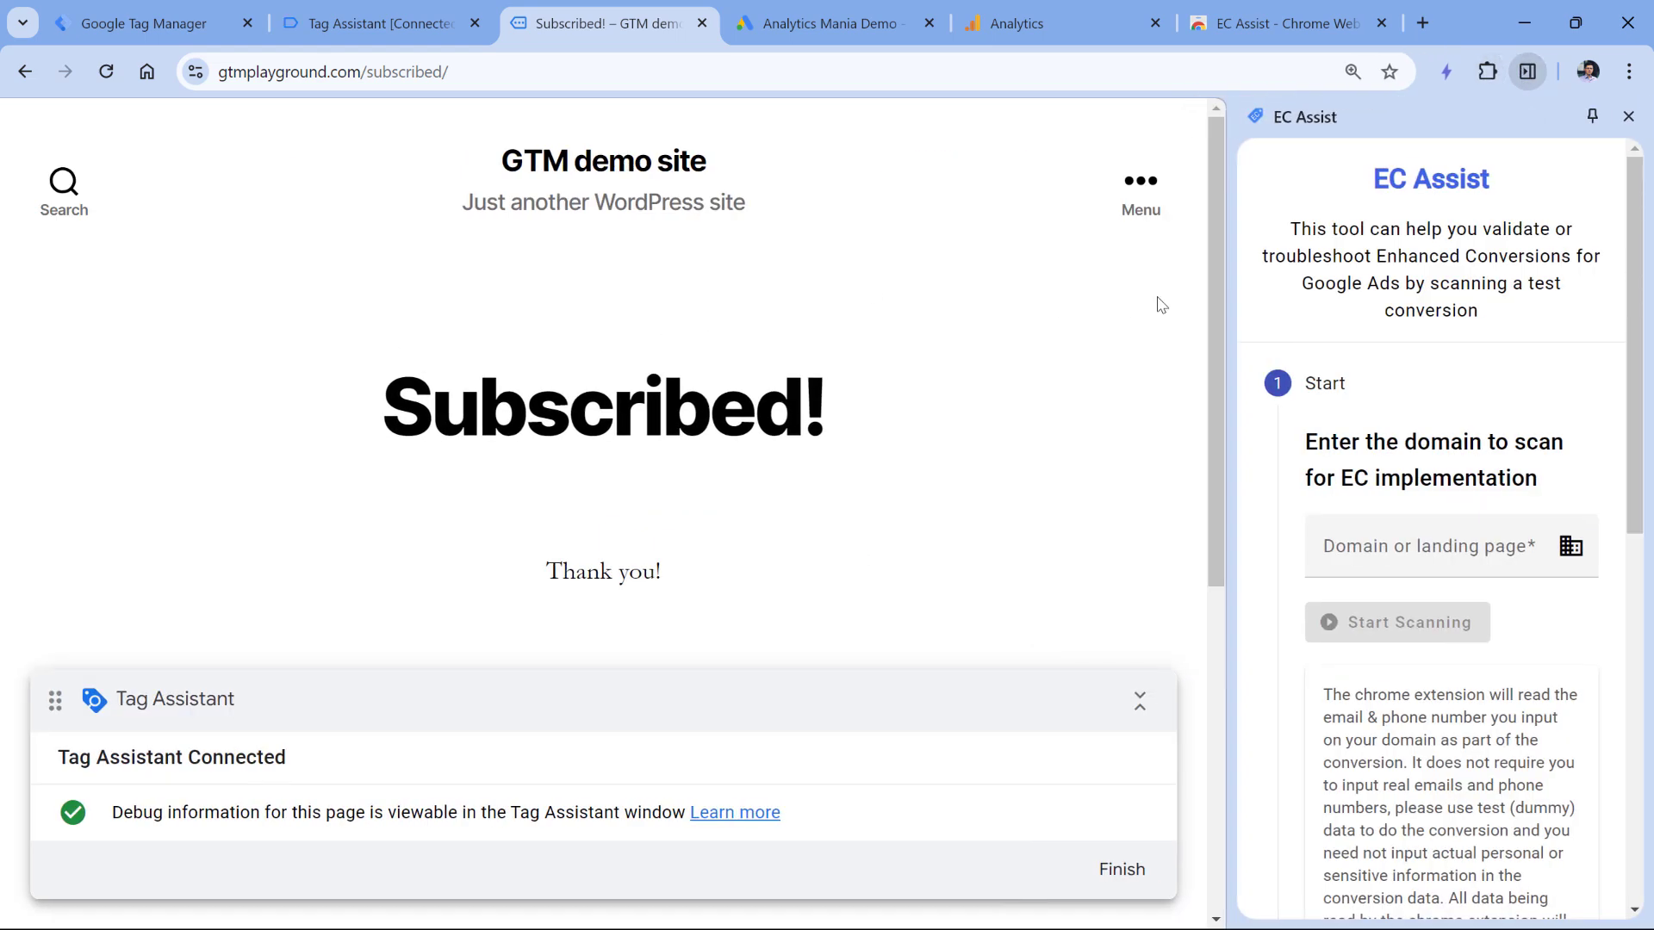
pyautogui.click(1430, 548)
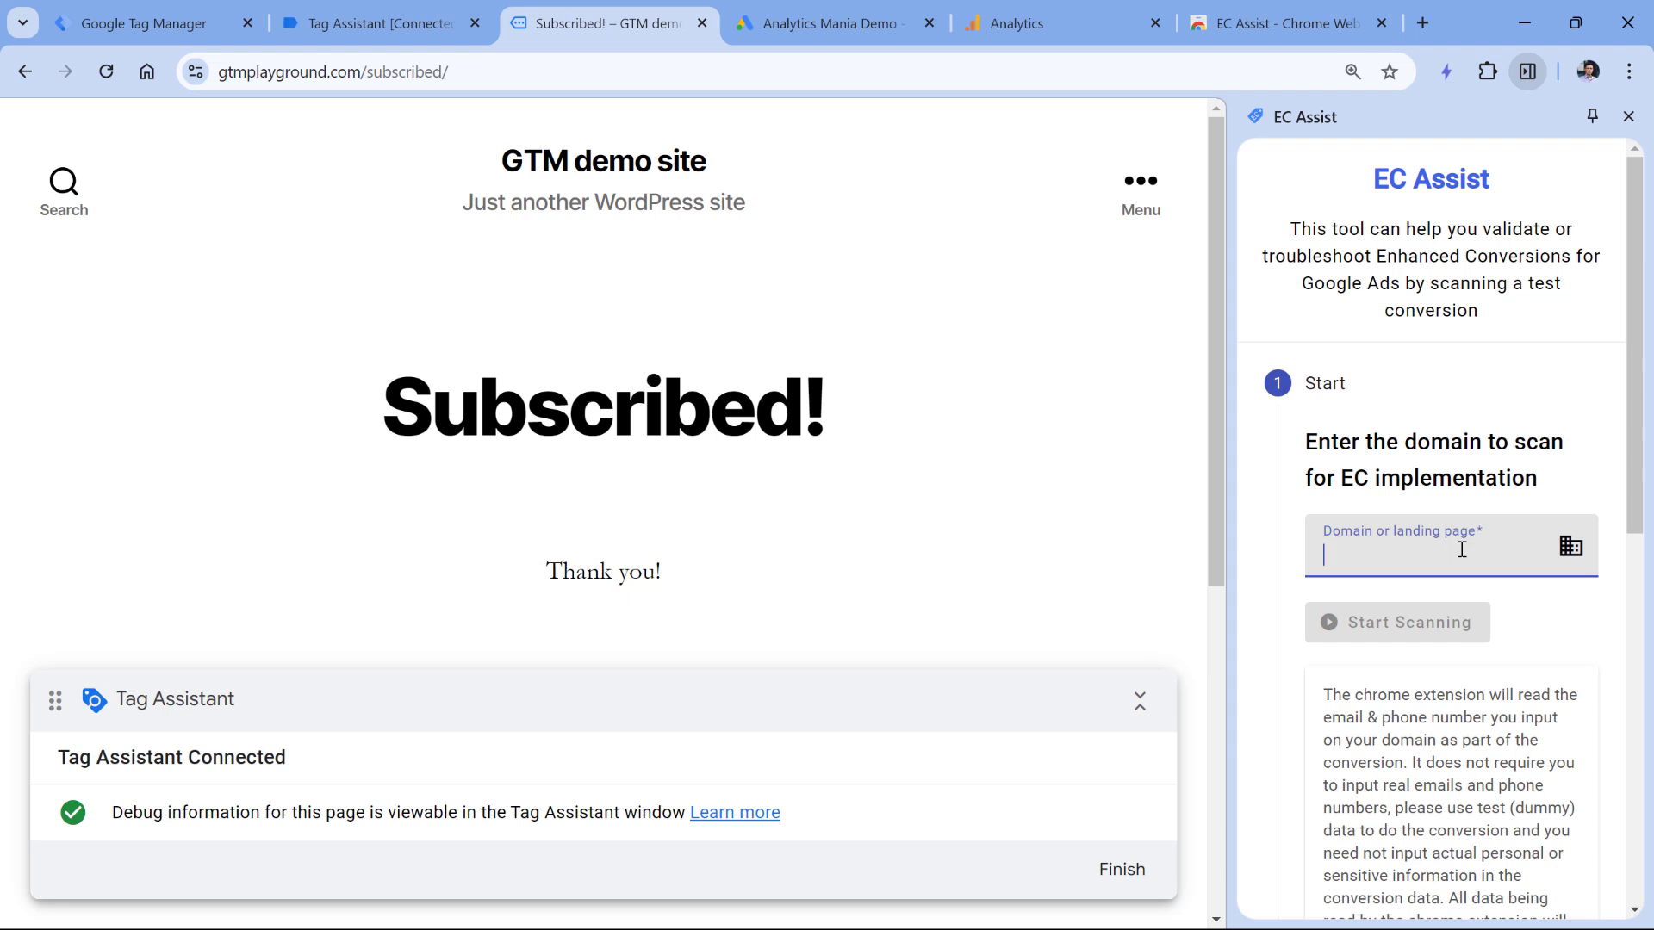
pyautogui.write('https:/')
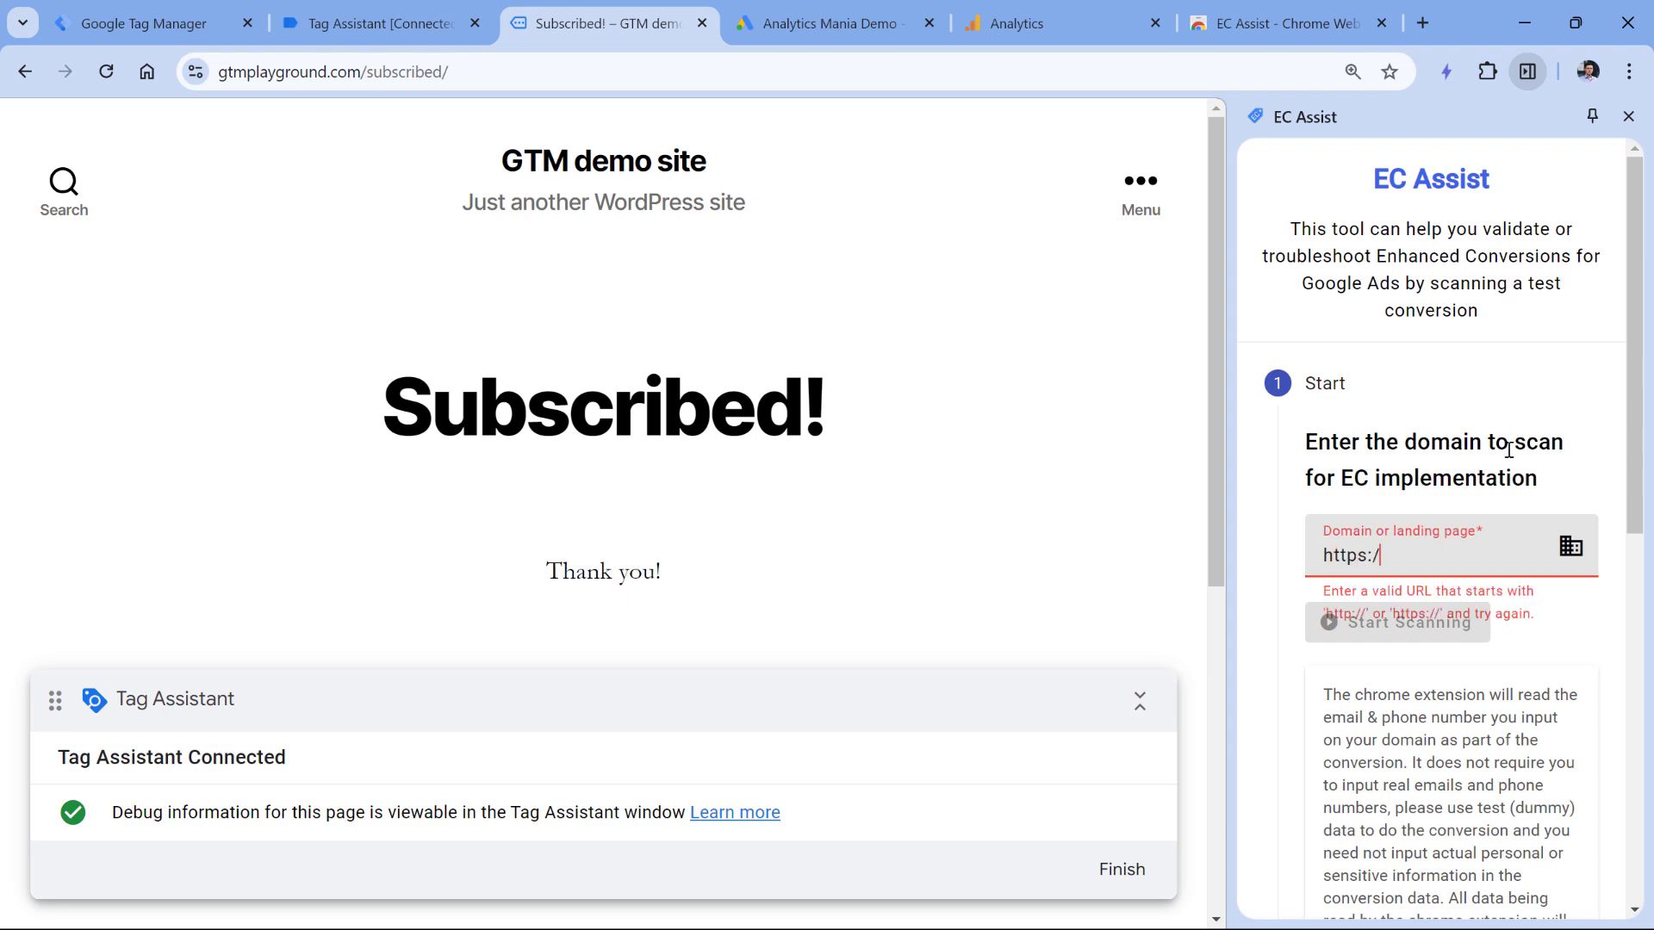
pyautogui.write('/gtmplayground.com/')
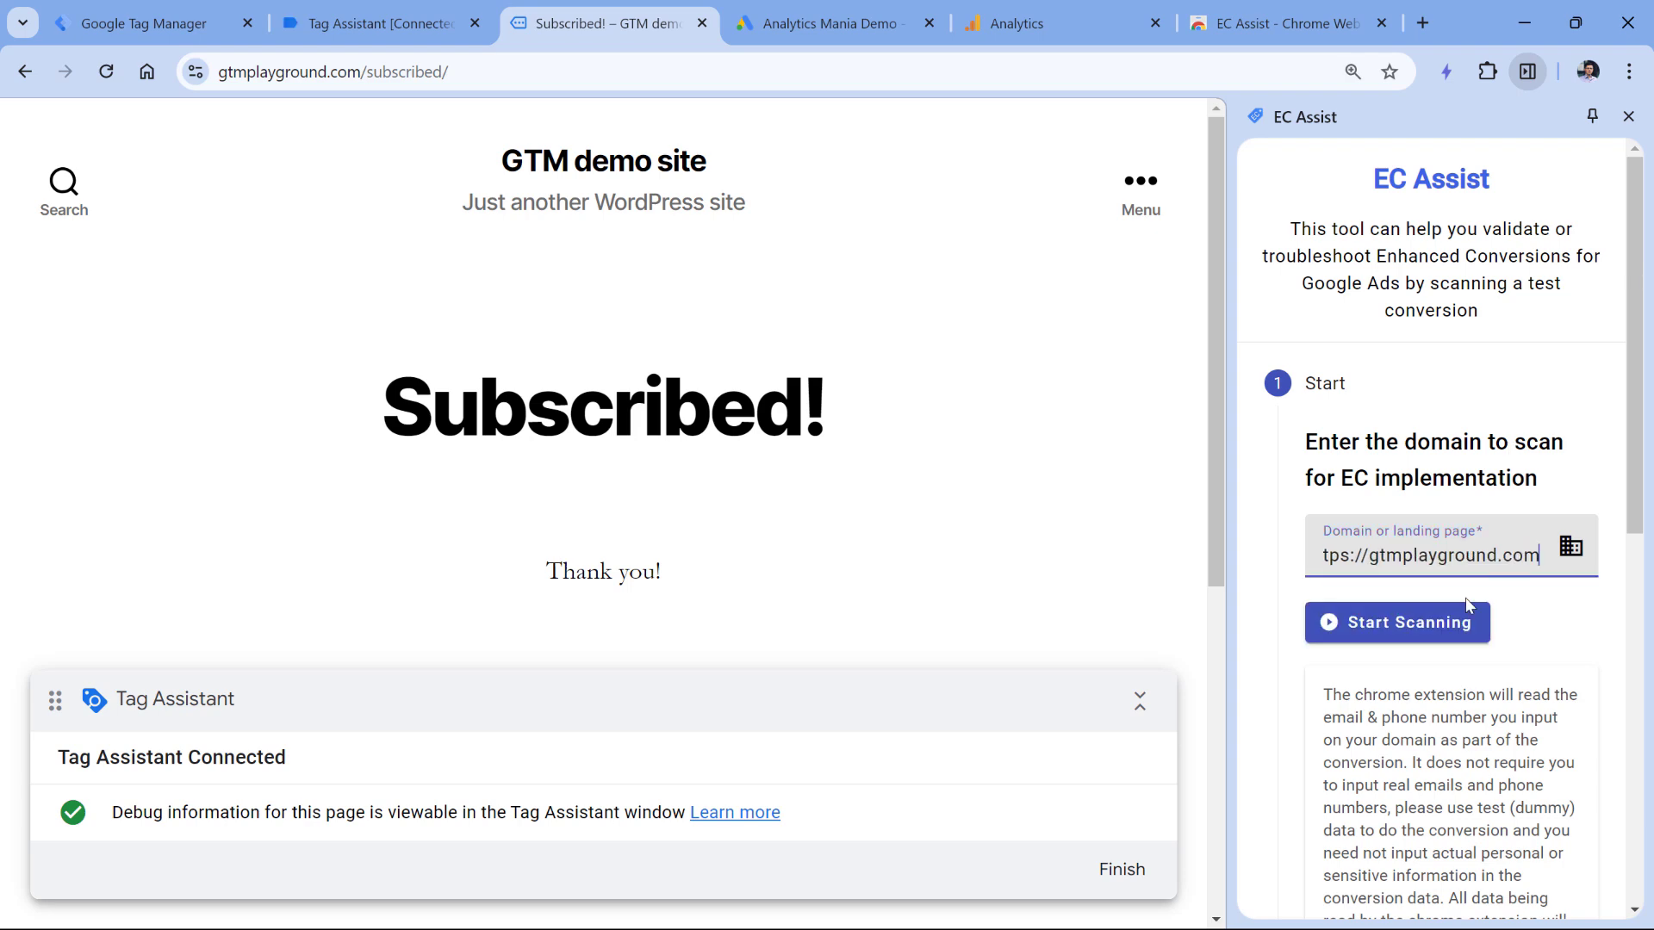
pyautogui.click(1408, 643)
pyautogui.scroll(2, 1318, 353)
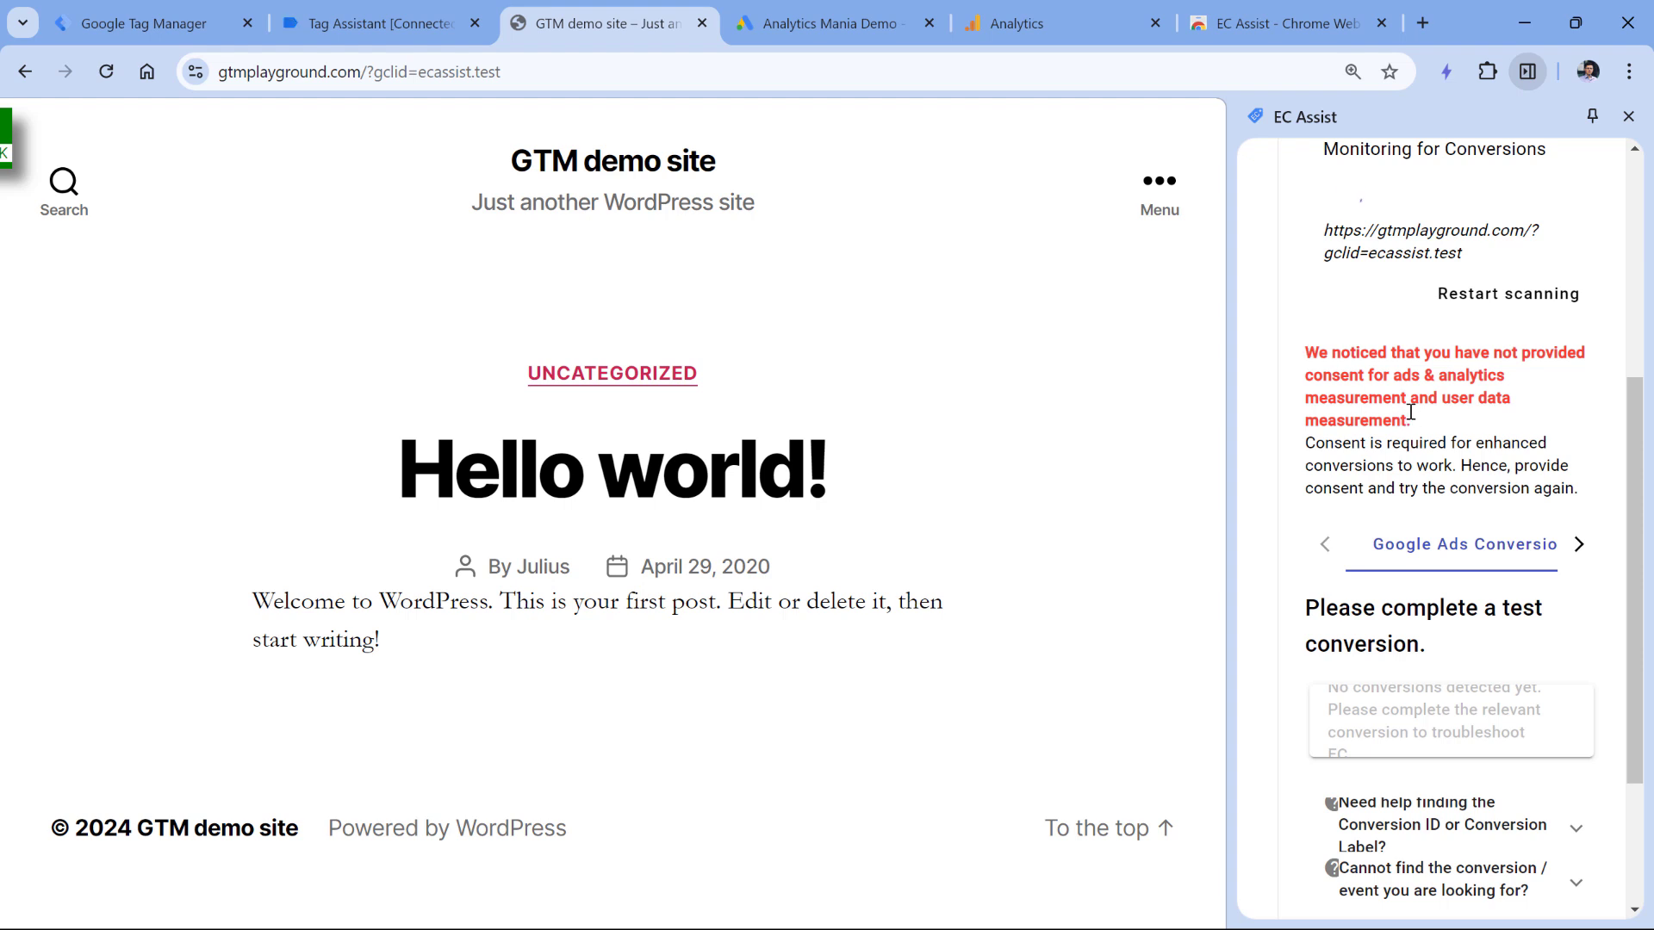
pyautogui.scroll(-3, 1430, 427)
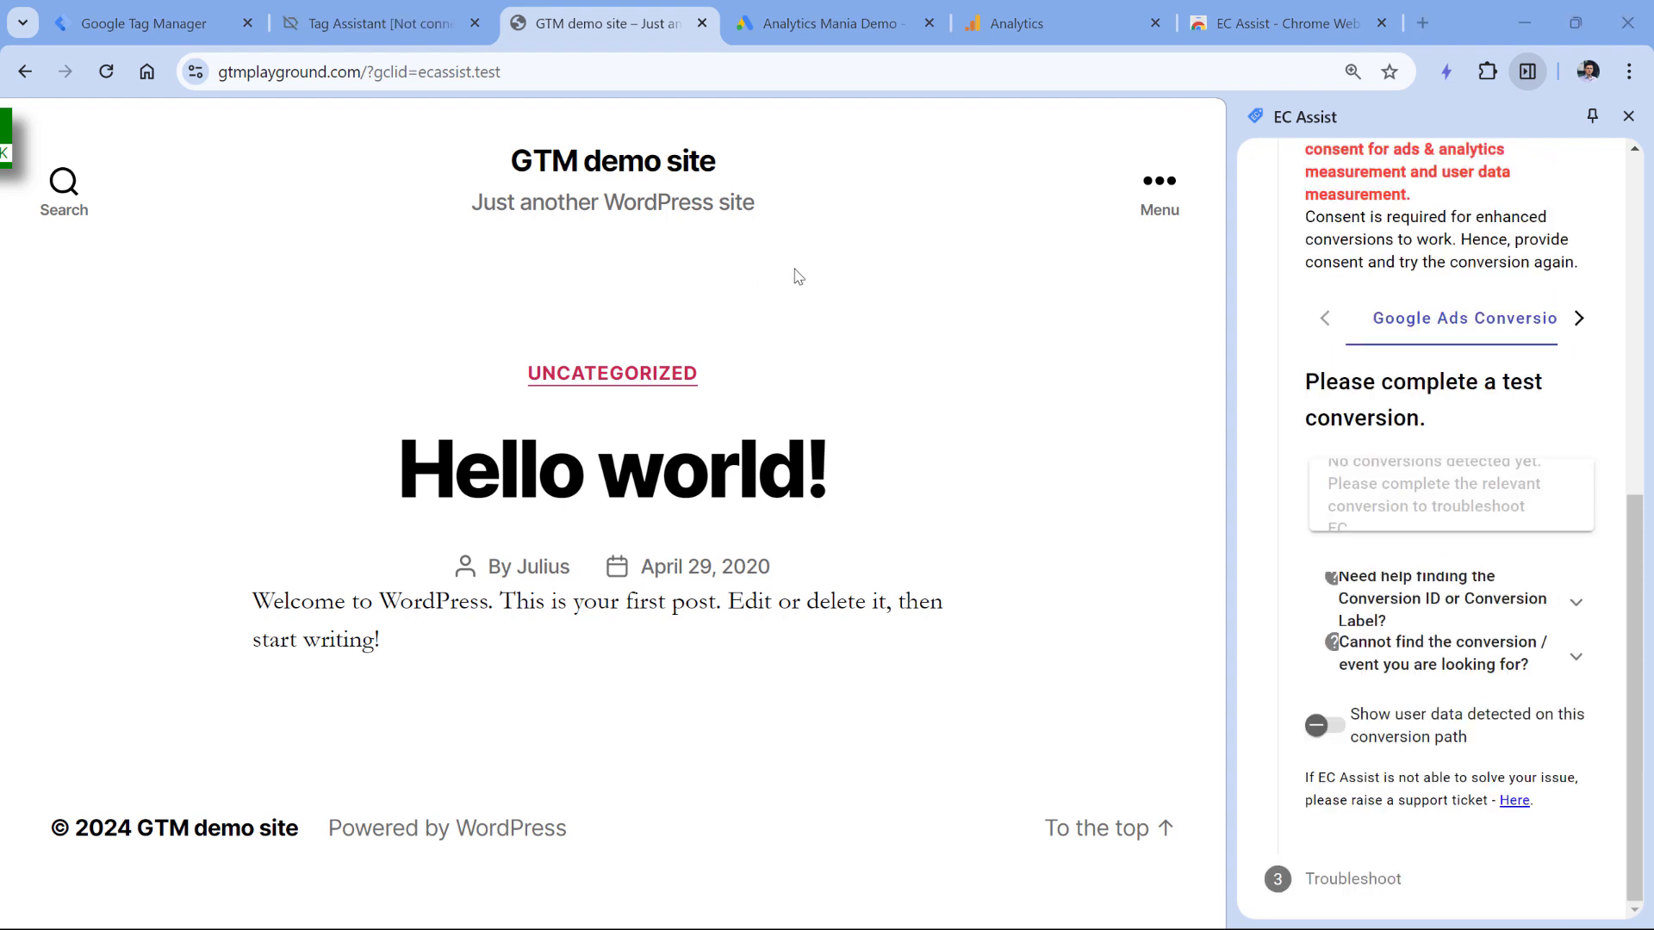
# Launch Tag Manager preview mode for the container
pyautogui.click(539, 73)
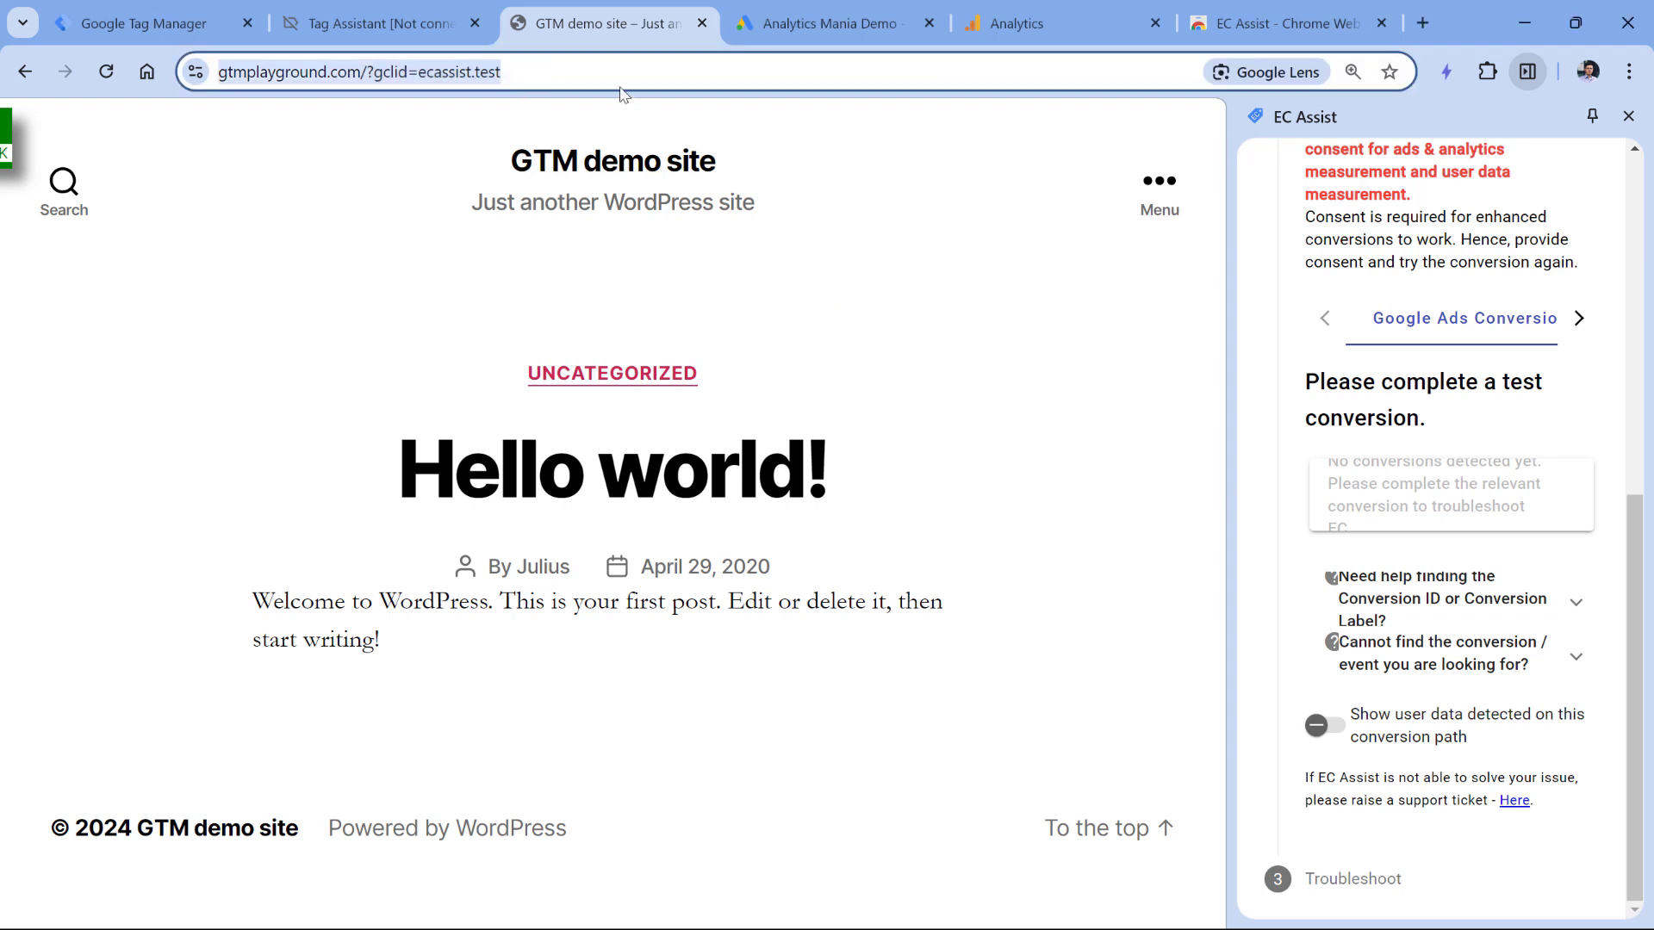
pyautogui.click(166, 34)
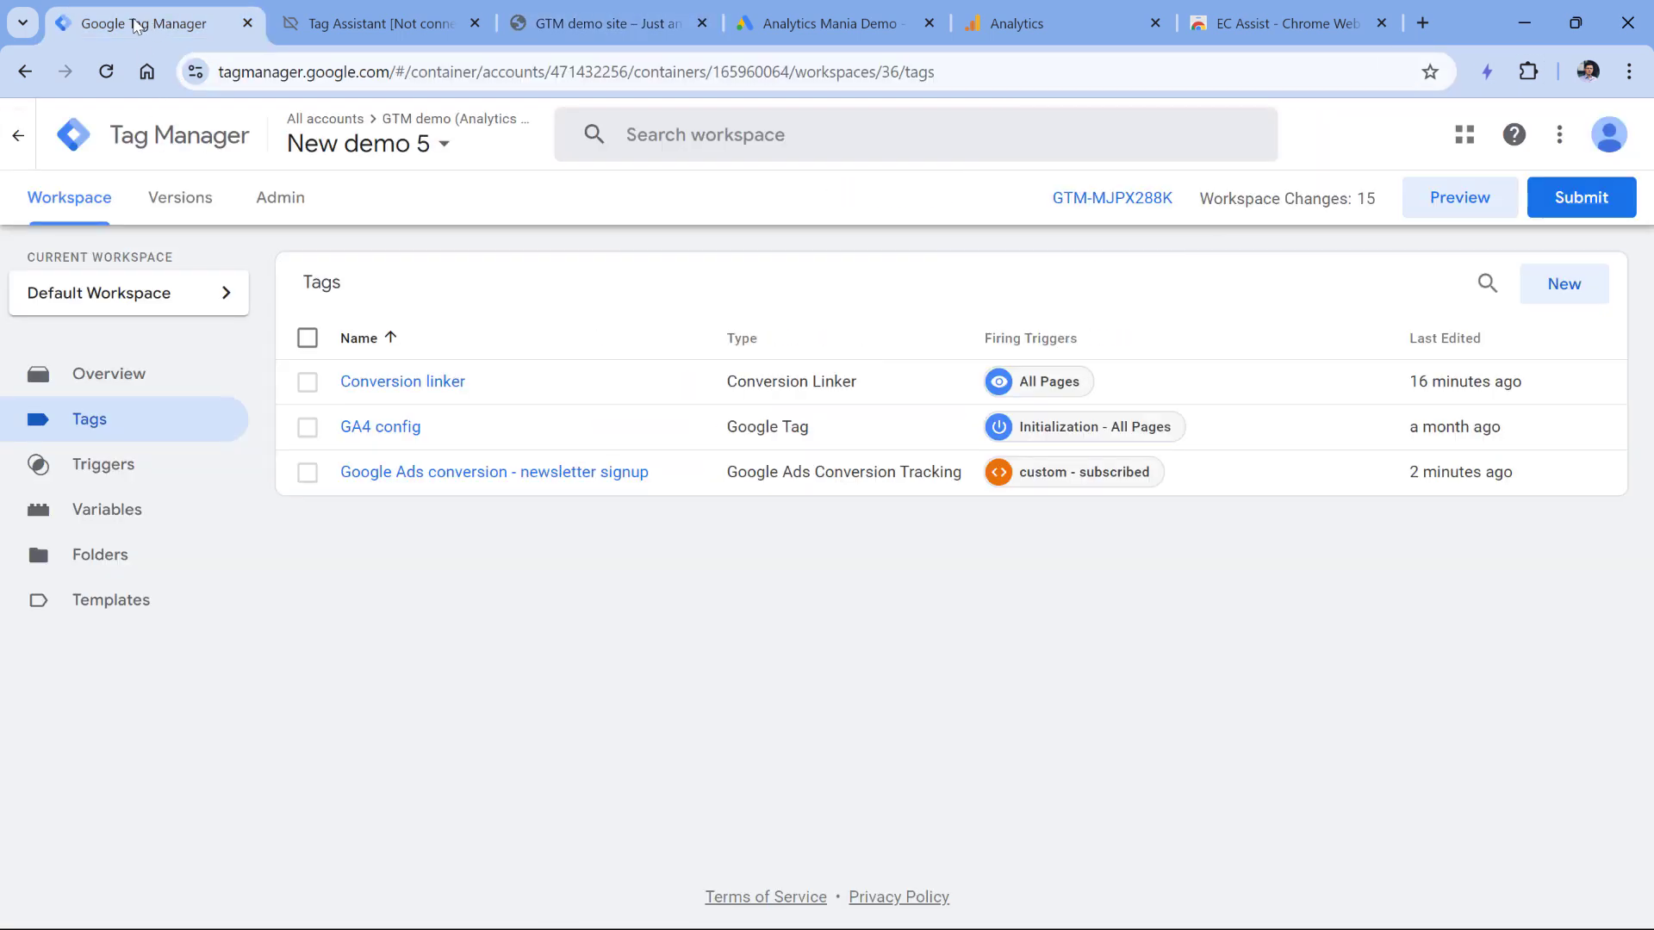
pyautogui.click(1459, 200)
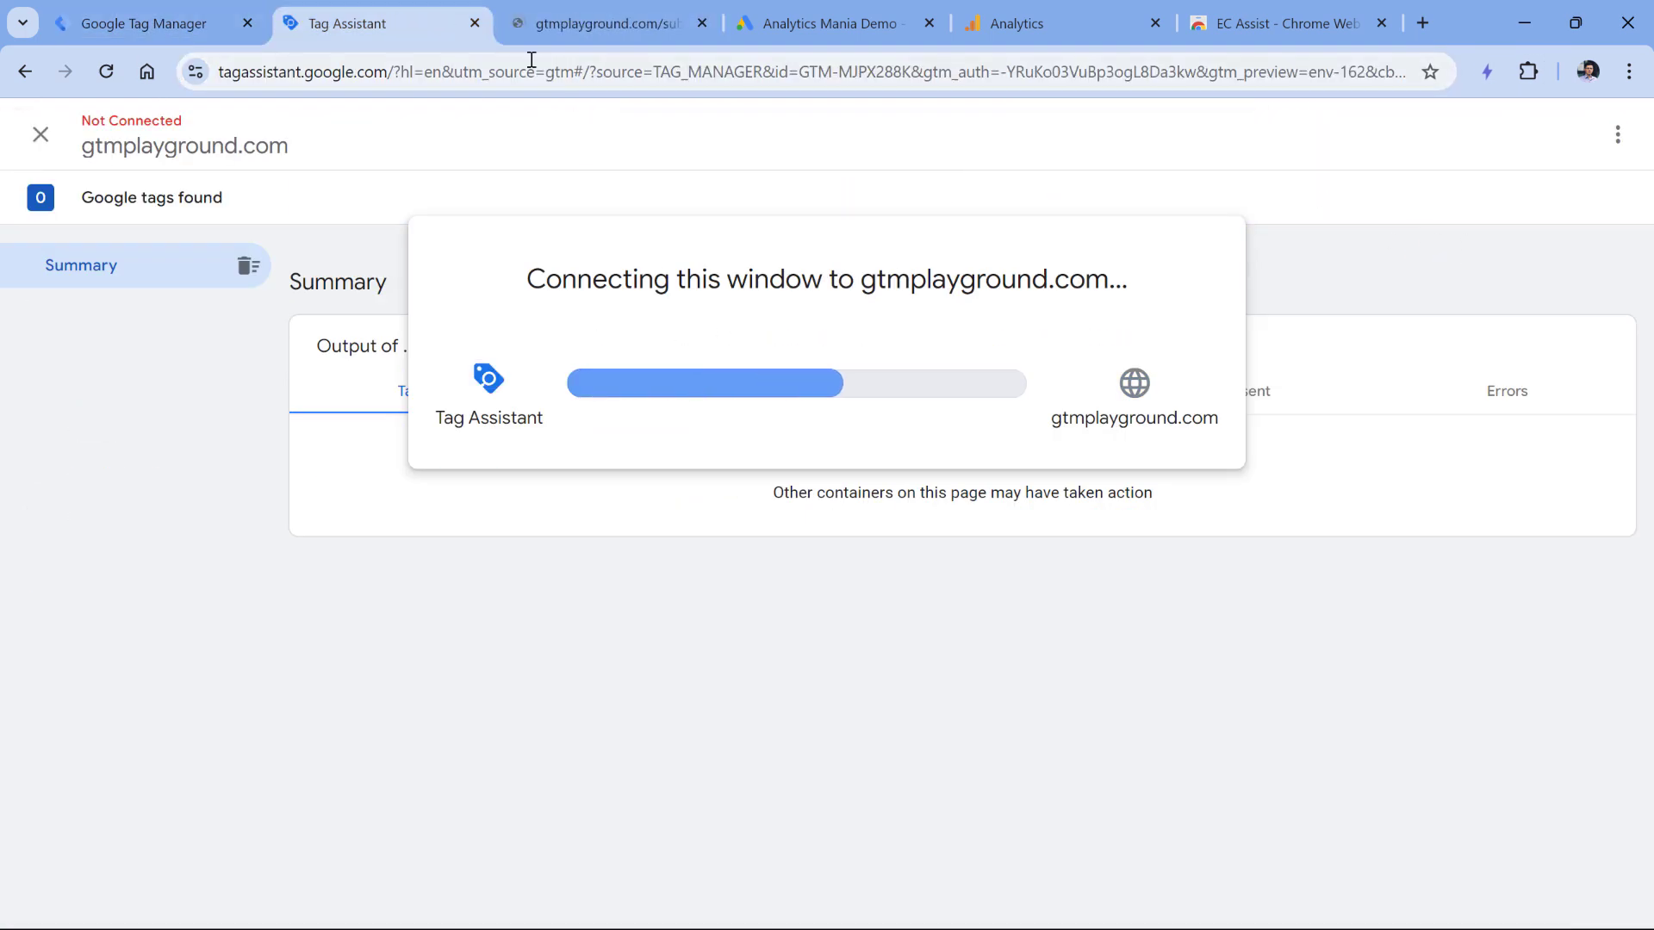
# Paste a test email into the newsletter signup form and submit it
pyautogui.hotkey('ctrl', 'Tab')
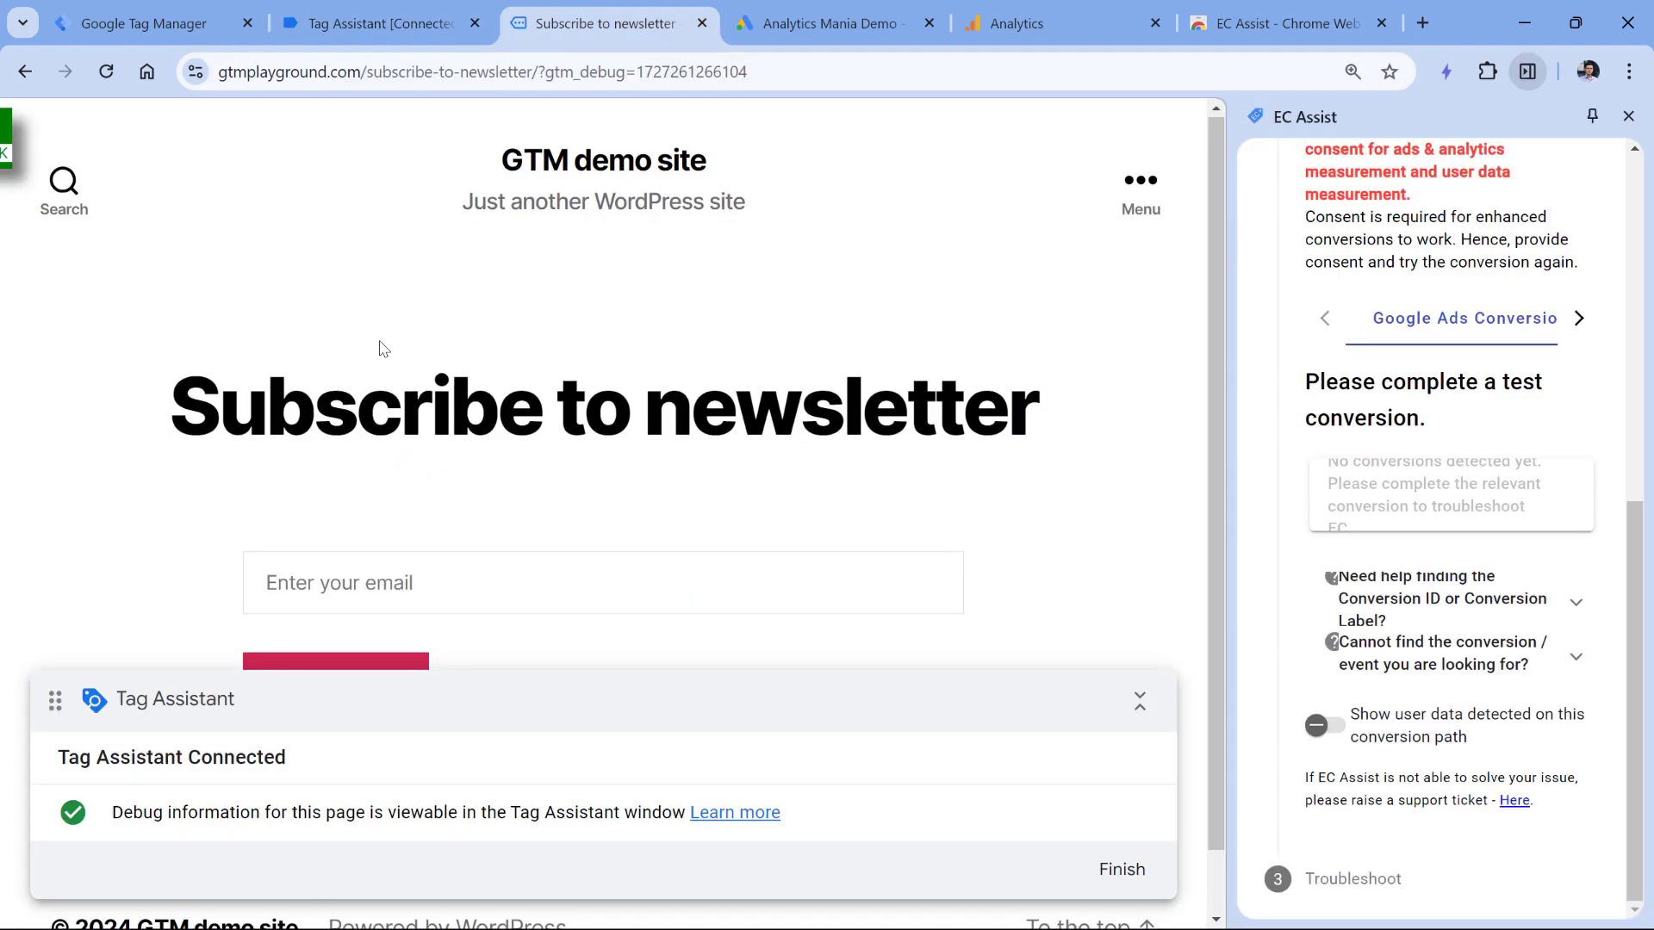
pyautogui.scroll(2, 1359, 421)
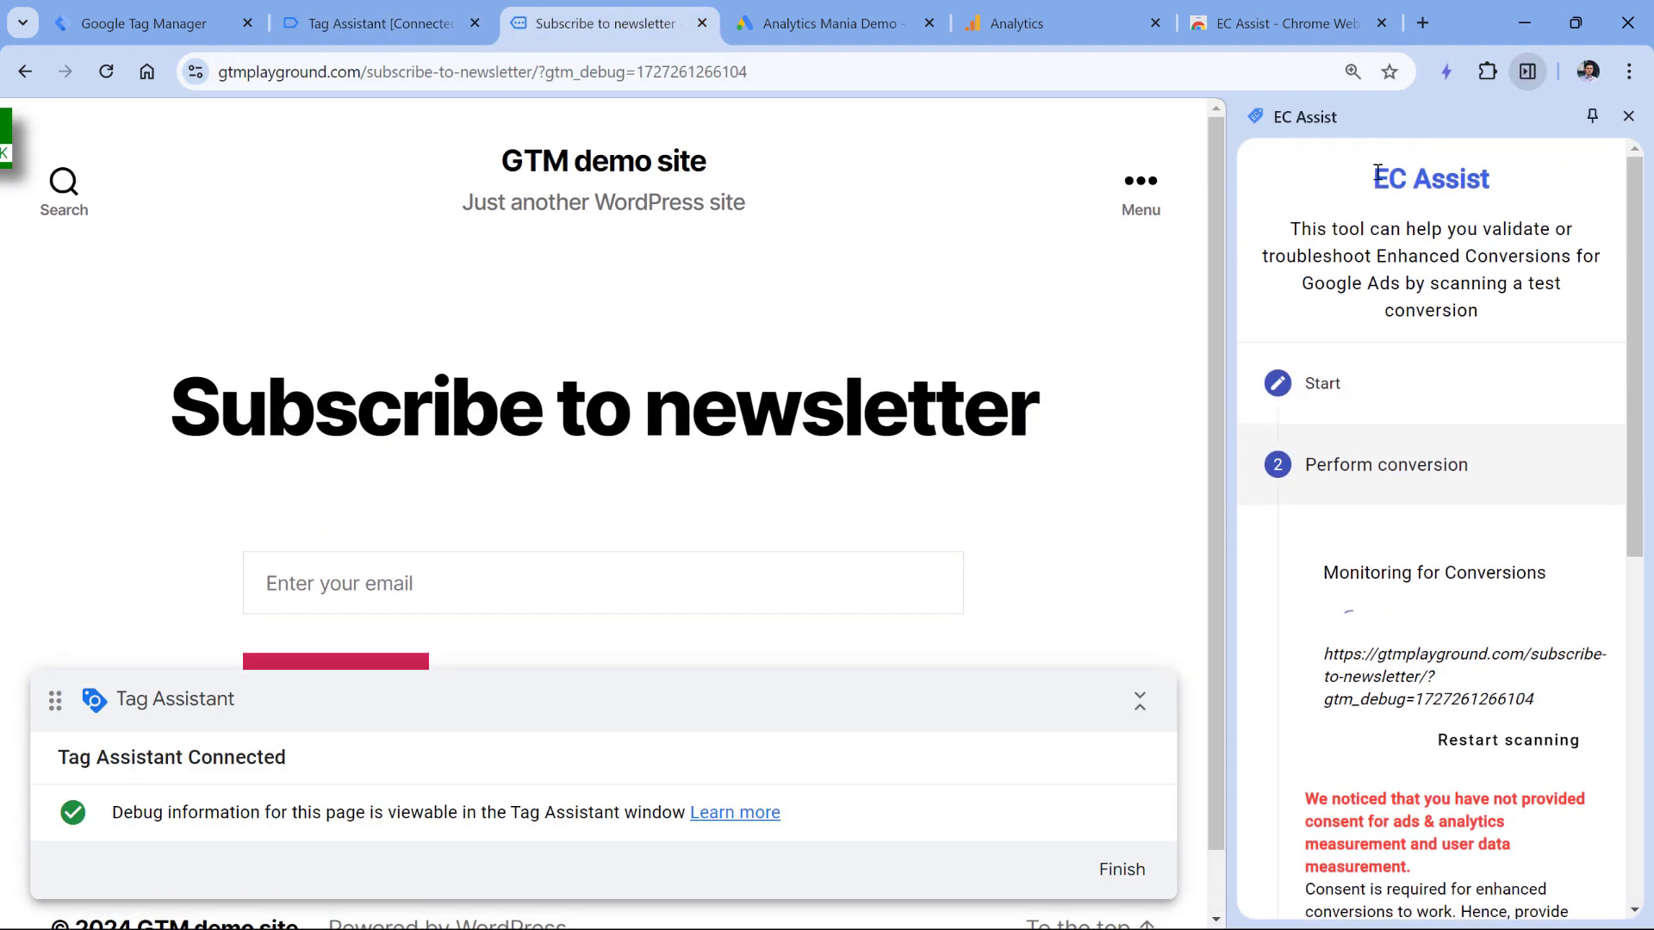
pyautogui.moveTo(1374, 178); pyautogui.dragTo(1491, 180)
pyautogui.scroll(-1, 506, 532)
pyautogui.click(584, 505)
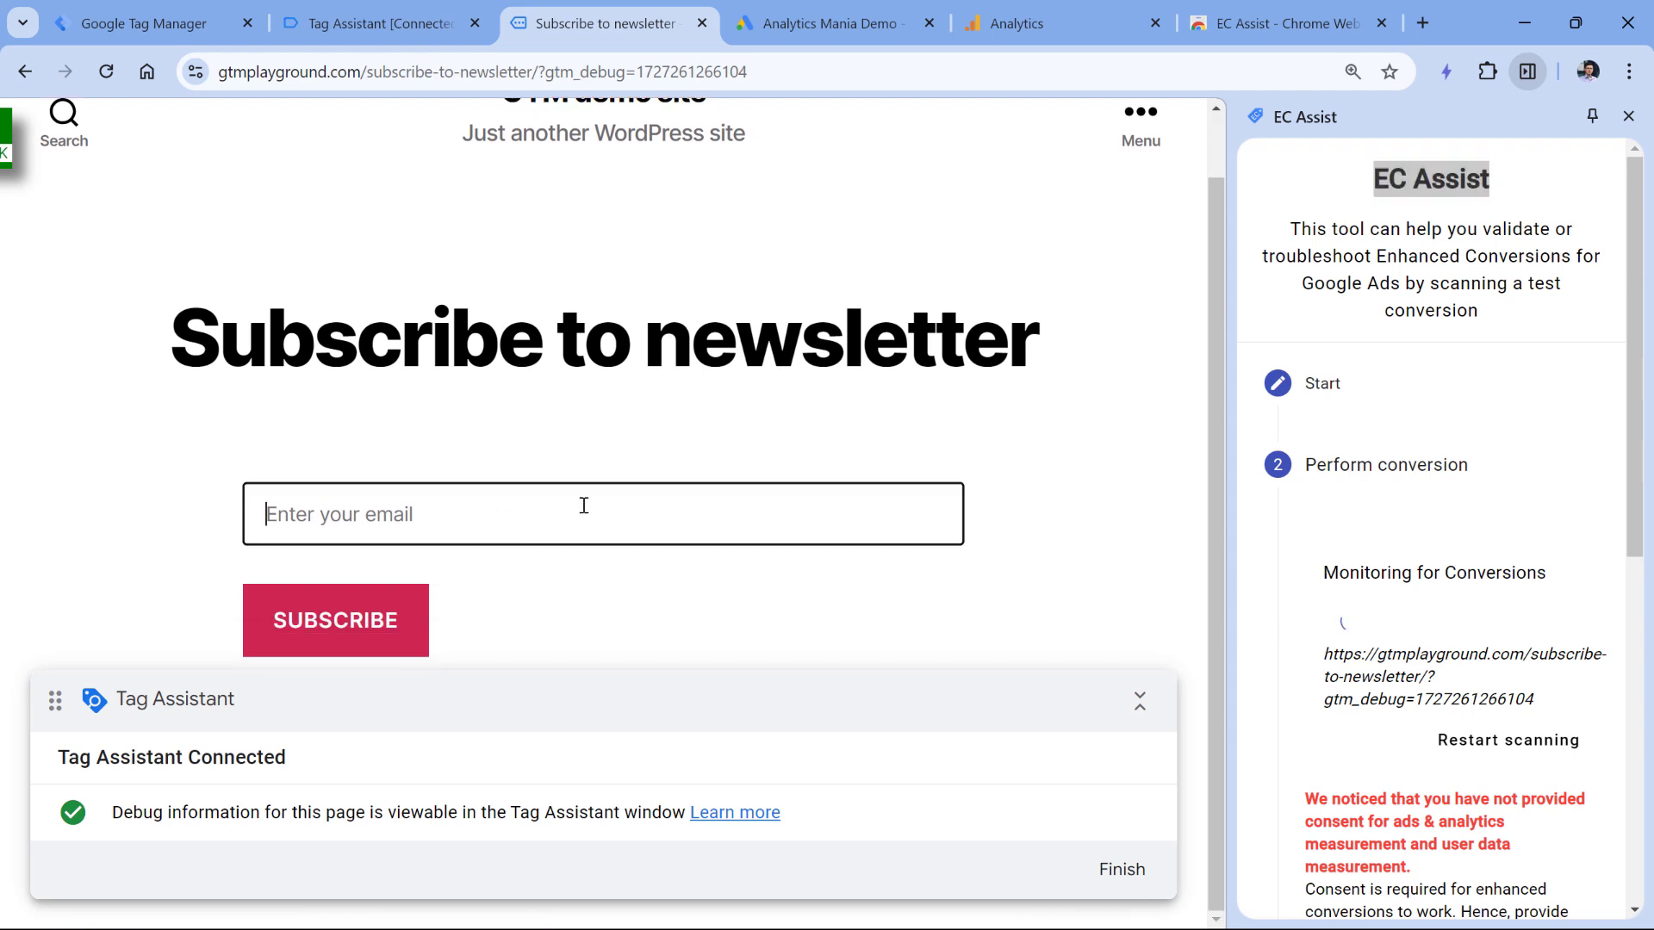
pyautogui.click(384, 448)
pyautogui.click(363, 500)
pyautogui.hotkey('ctrl', 'v')
pyautogui.click(339, 623)
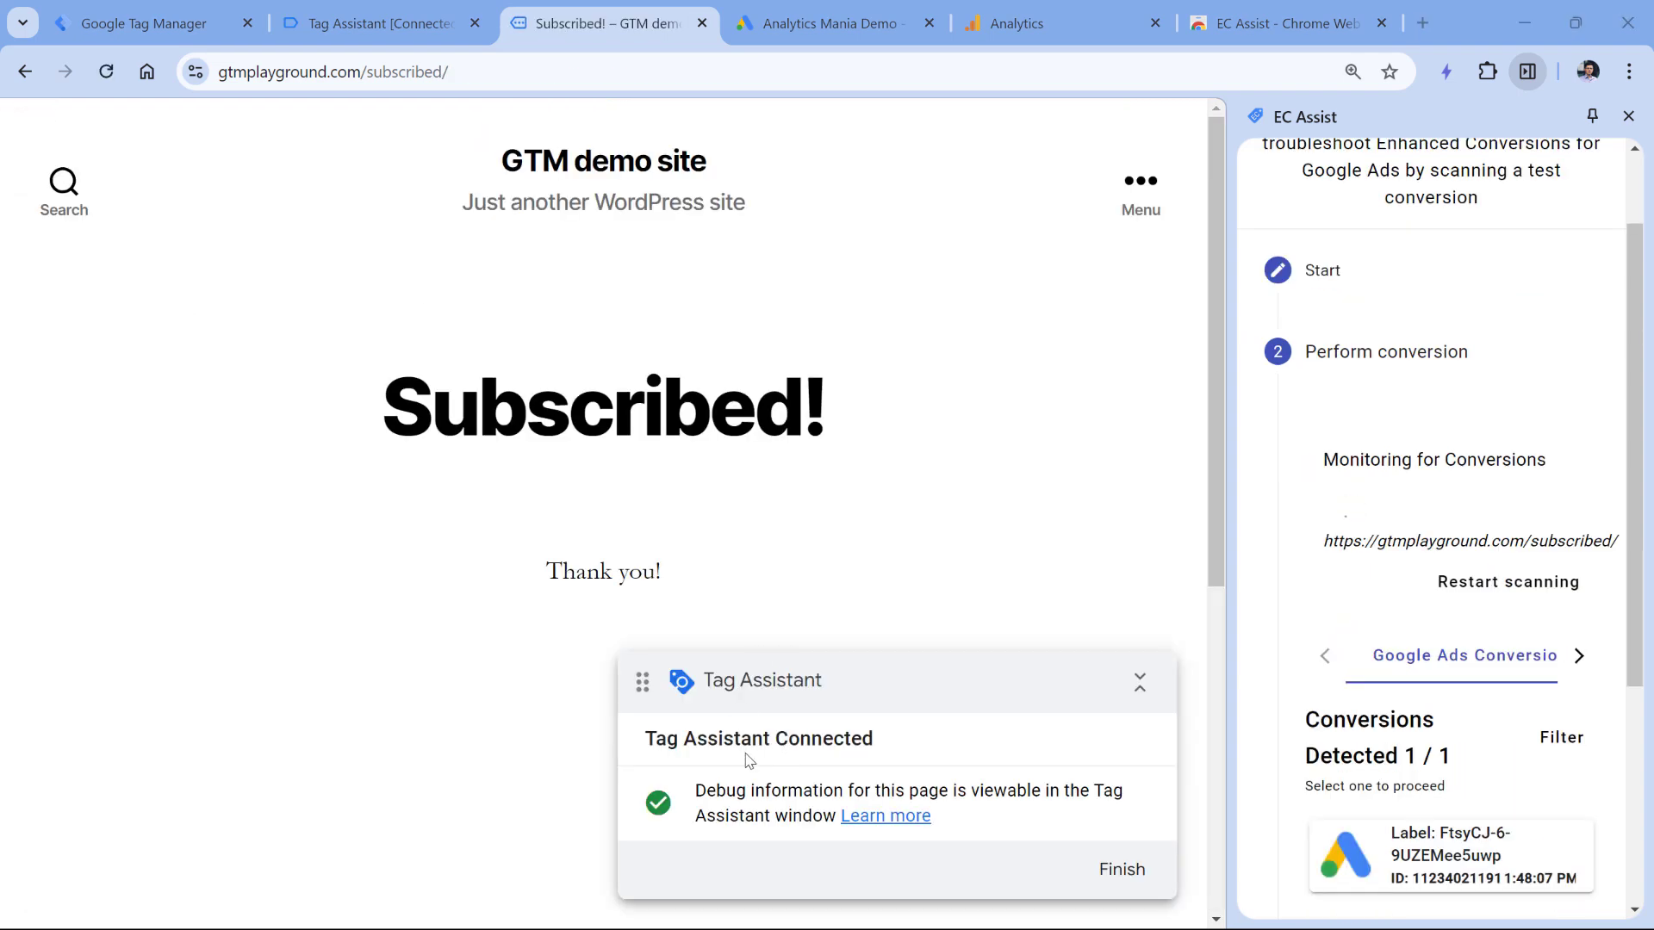
# Check the tags fired on the subscribed event in Tag Assistant, then return to the Subscribed! page
pyautogui.click(379, 23)
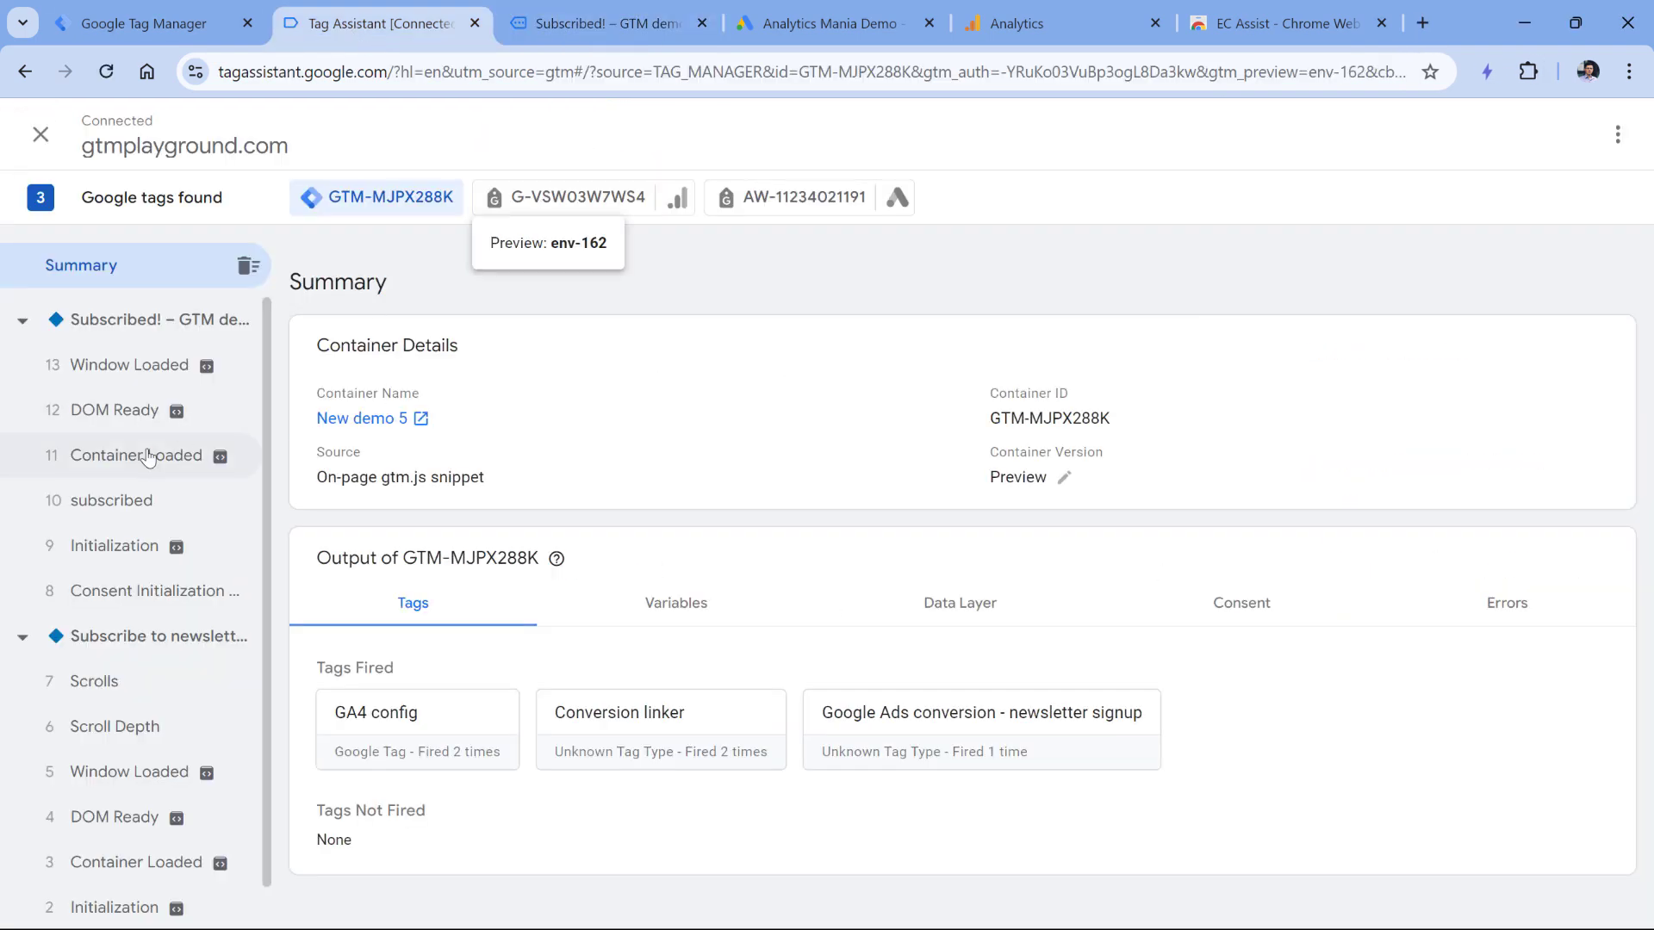
pyautogui.click(120, 512)
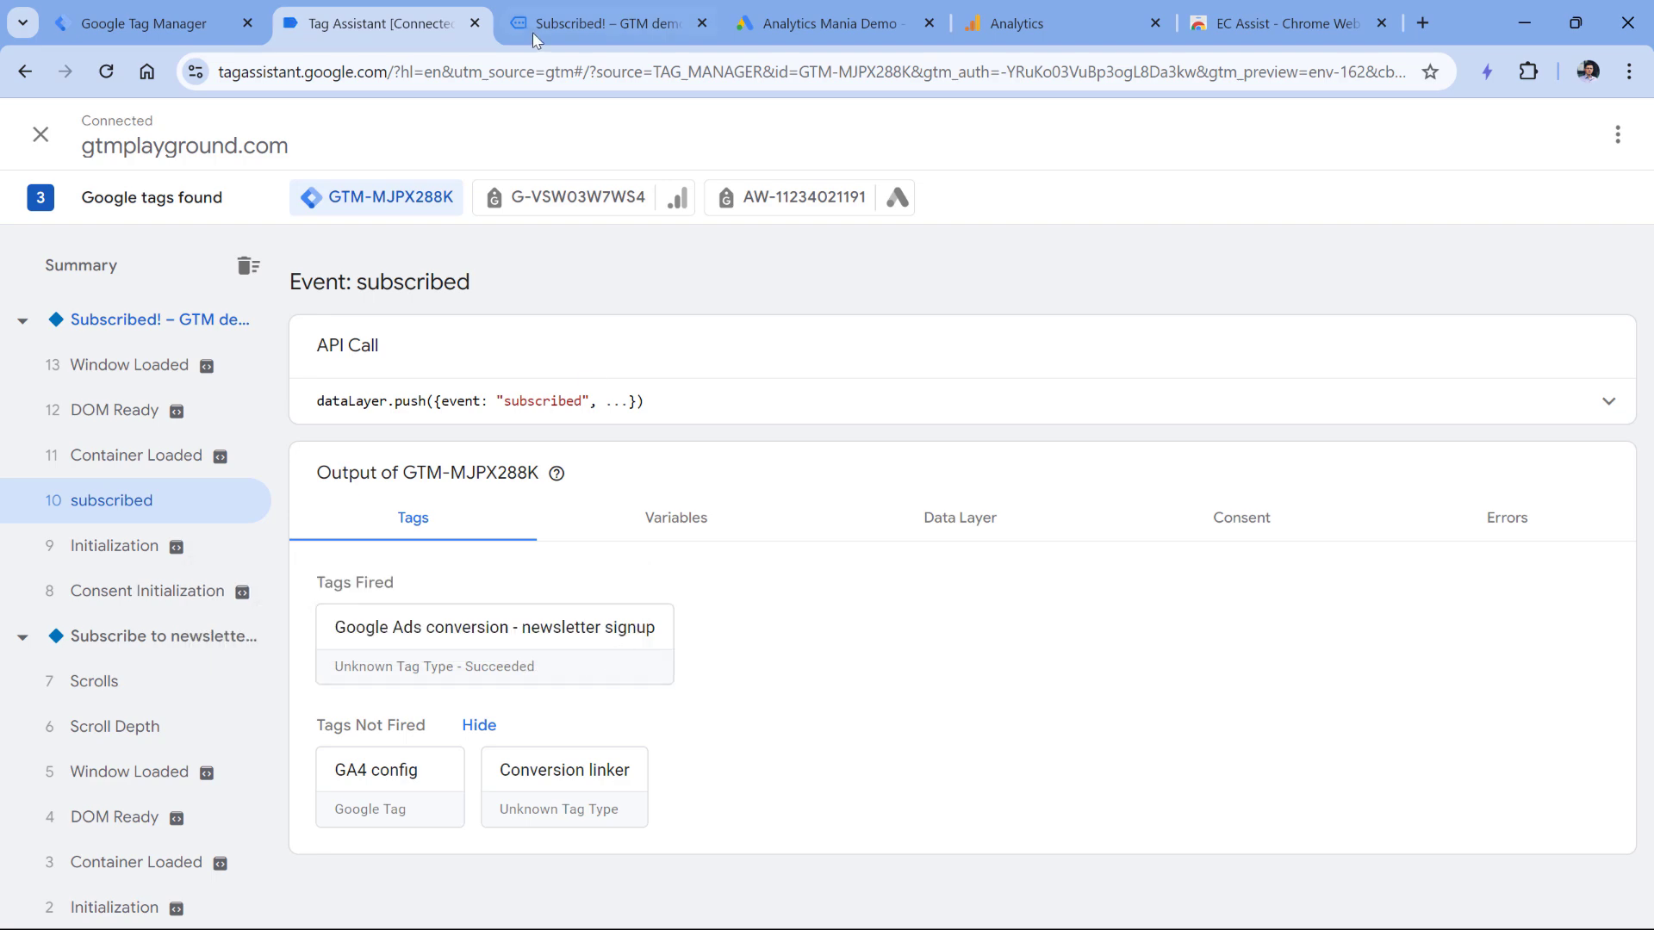
pyautogui.click(607, 23)
# Expand the detected conversion, select it for troubleshooting, and advance the email check
pyautogui.scroll(-4, 1322, 423)
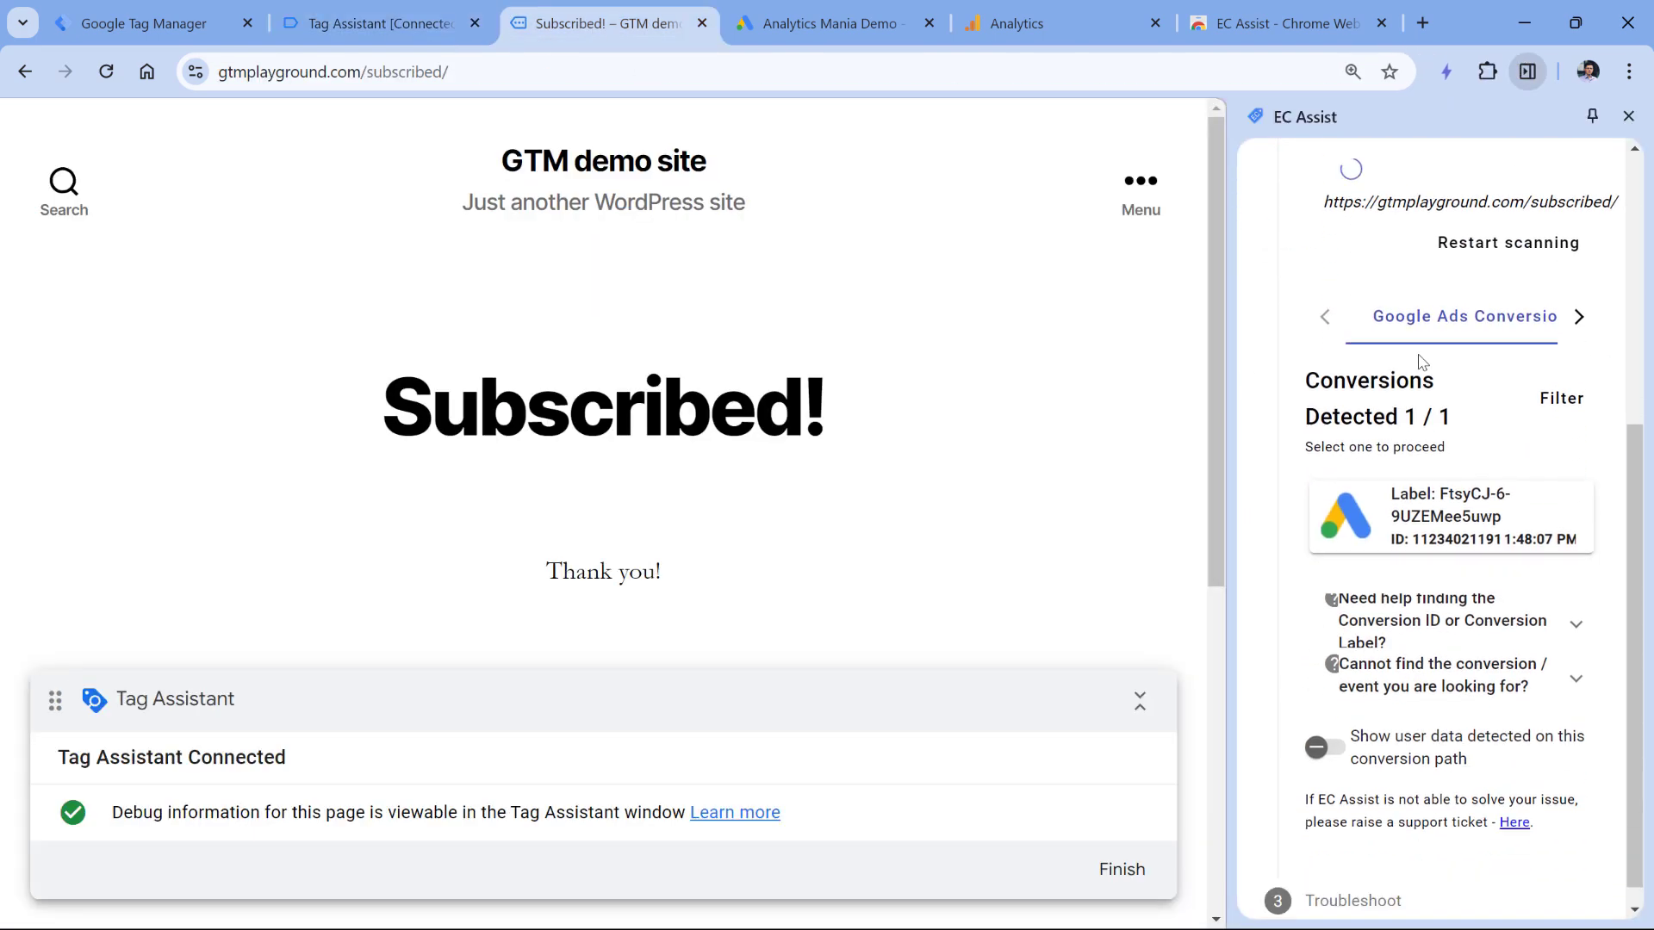
pyautogui.moveTo(1311, 385); pyautogui.dragTo(1474, 420)
pyautogui.click(1474, 420)
pyautogui.click(1452, 528)
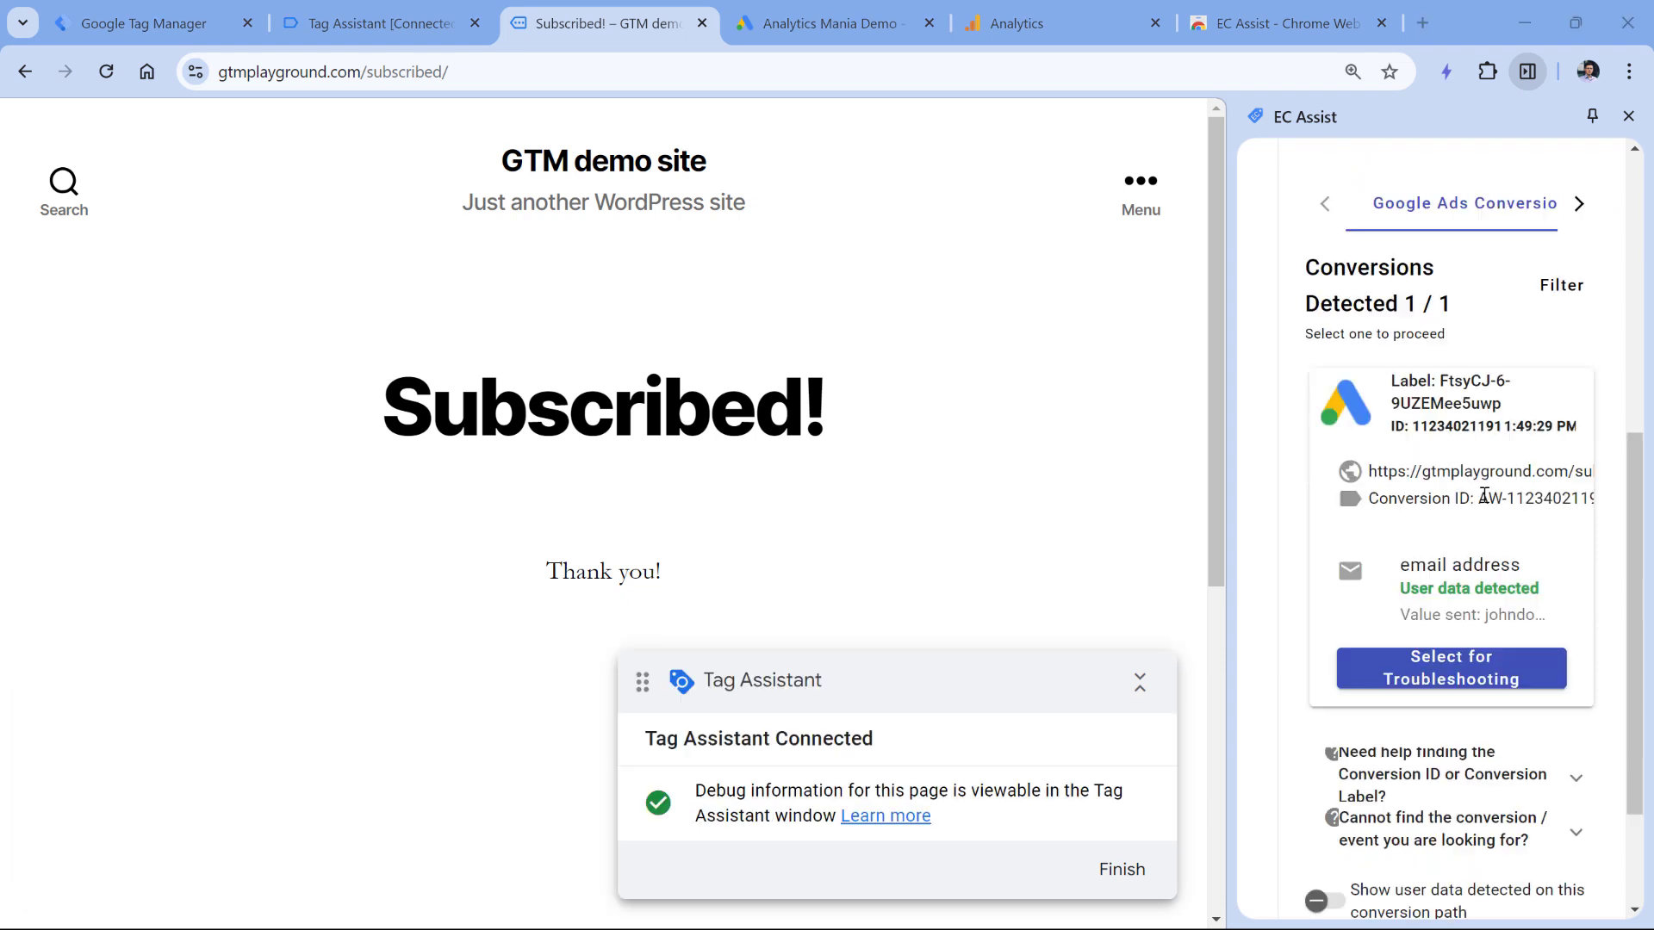
pyautogui.click(1456, 681)
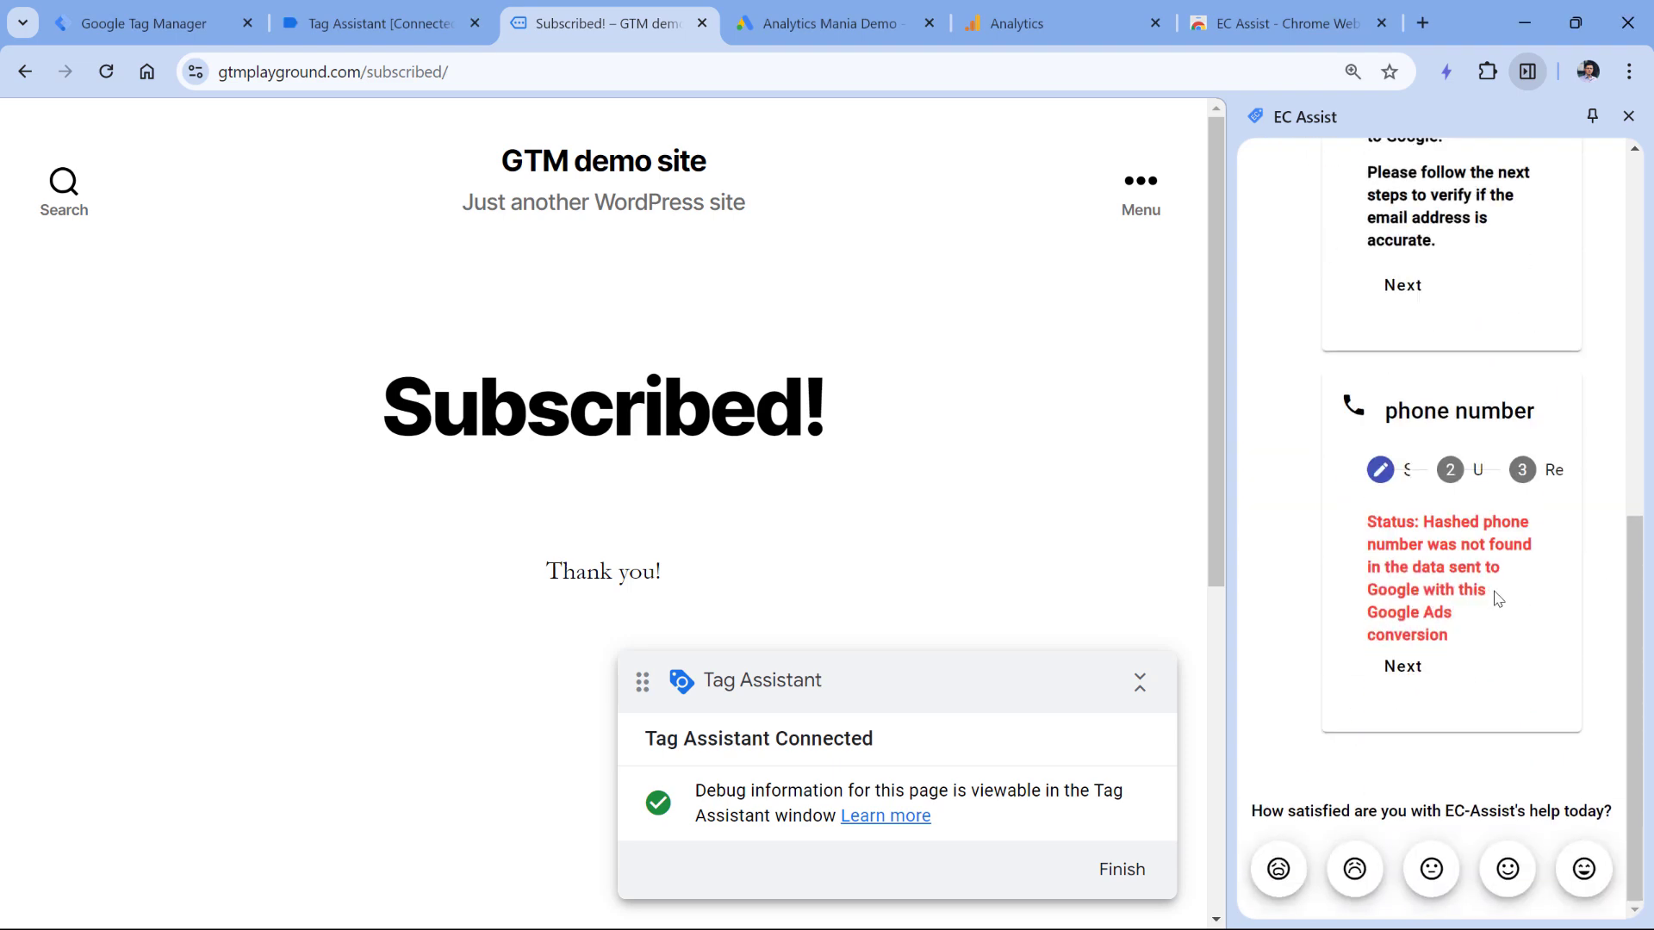
pyautogui.scroll(3, 1458, 517)
pyautogui.scroll(1, 1458, 492)
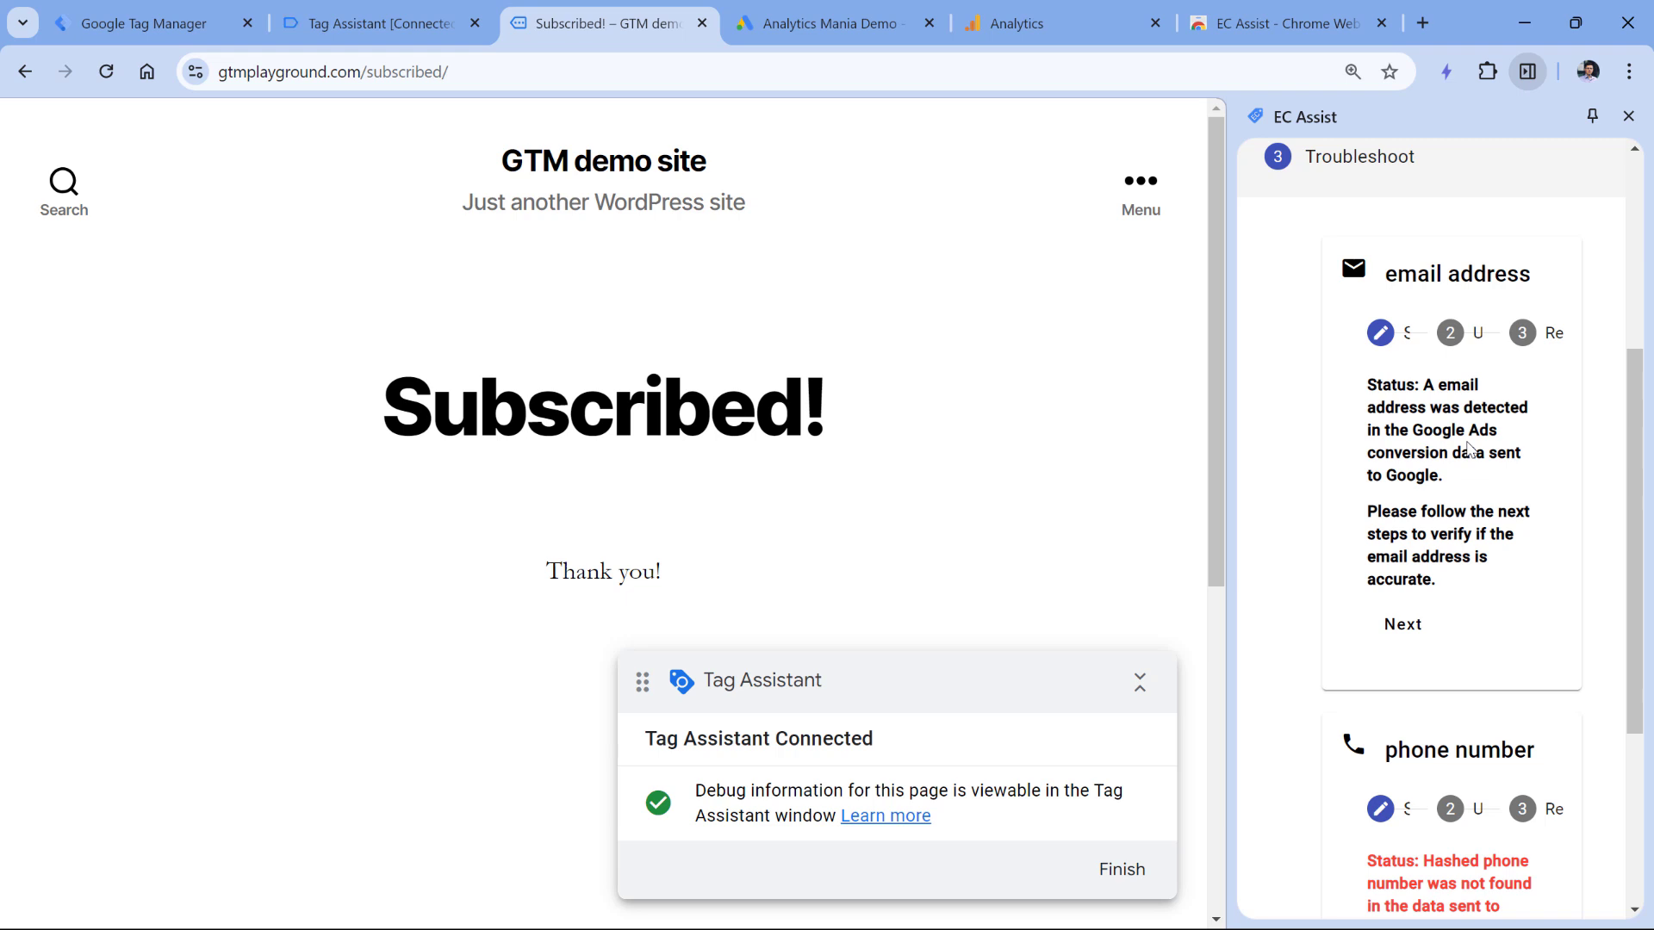
pyautogui.scroll(-3, 1469, 448)
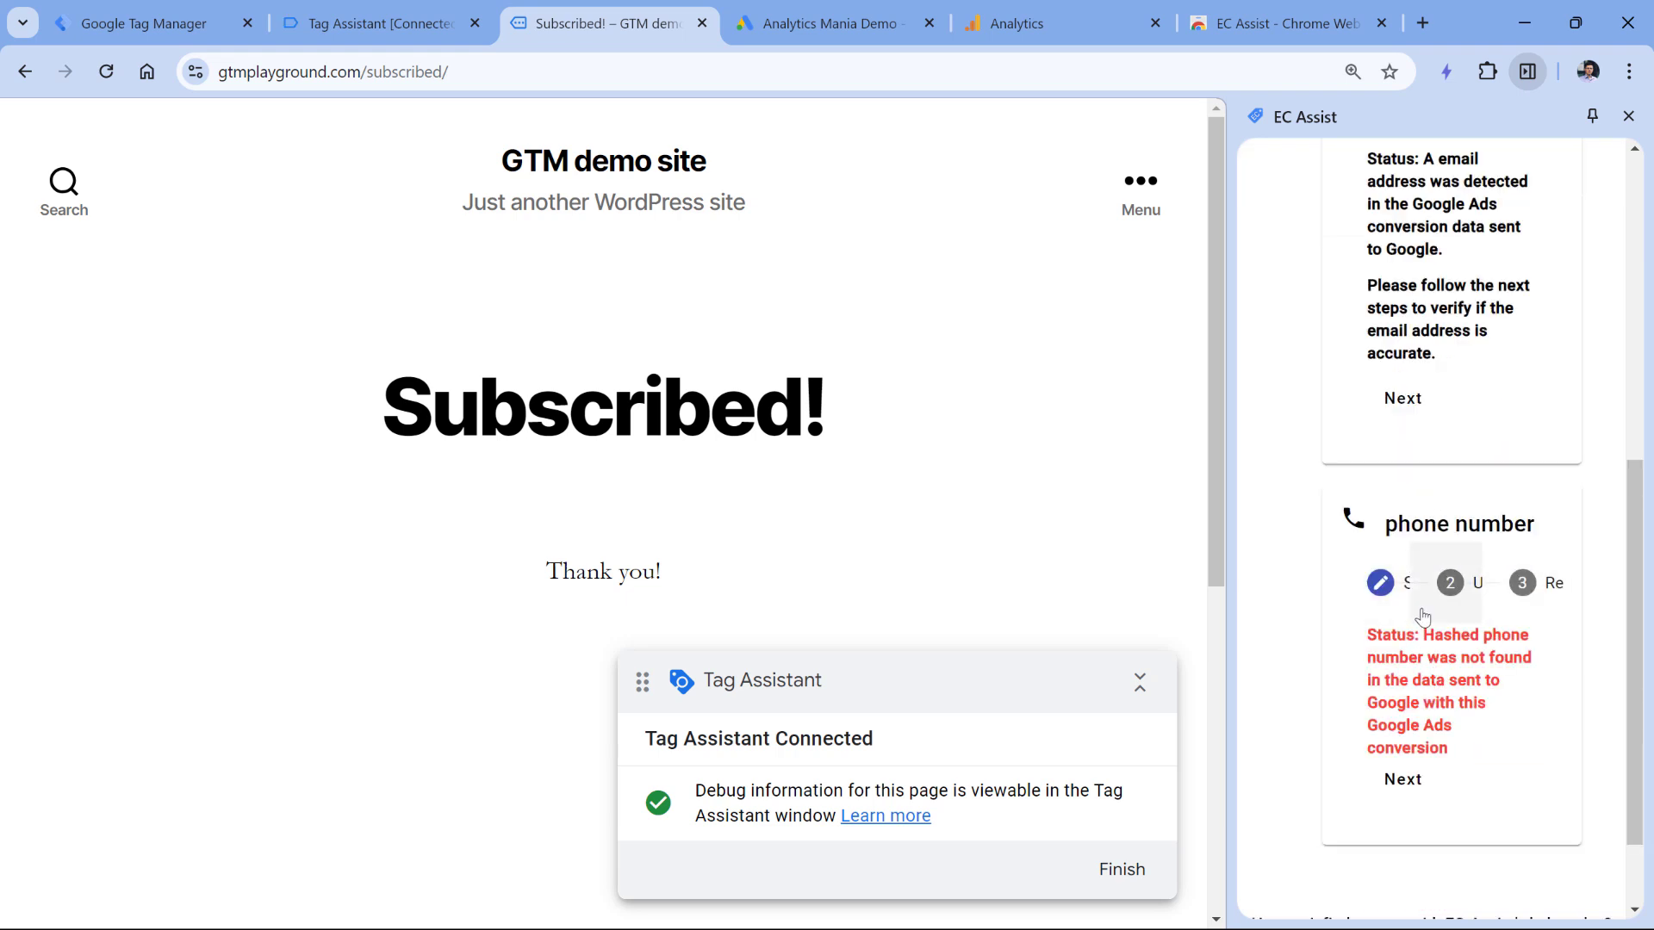
pyautogui.scroll(1, 1440, 682)
pyautogui.scroll(2, 1440, 682)
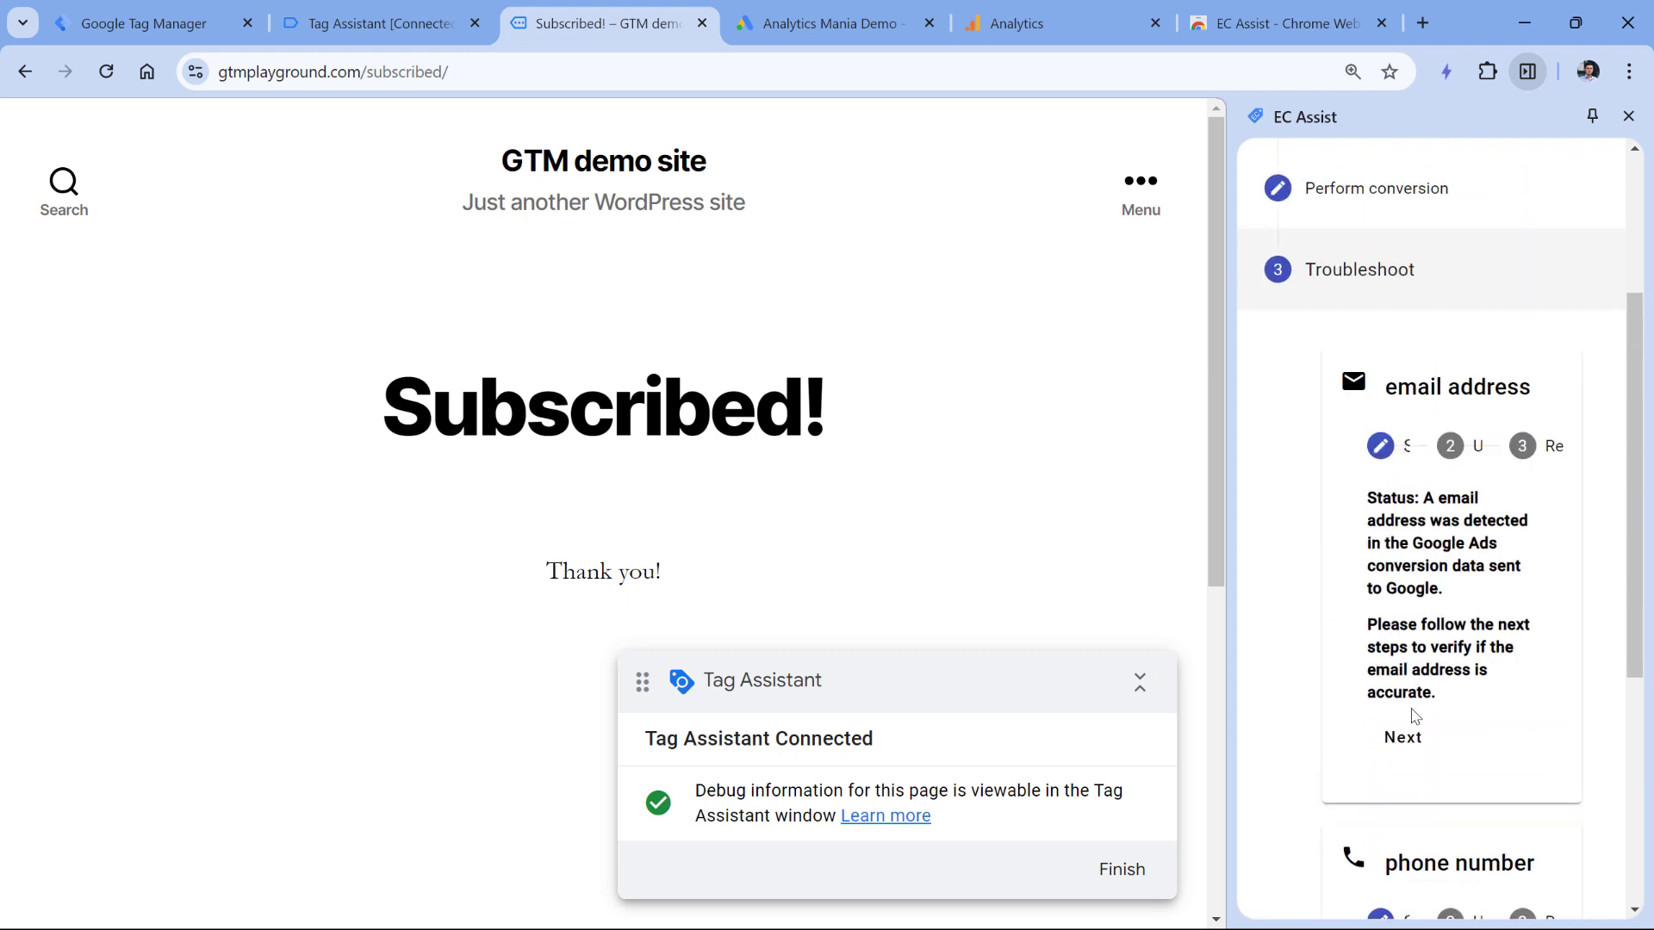
pyautogui.click(1402, 737)
# Choose the test email from the dropdown and verify it matches the email sent to Google
pyautogui.scroll(-1, 1389, 691)
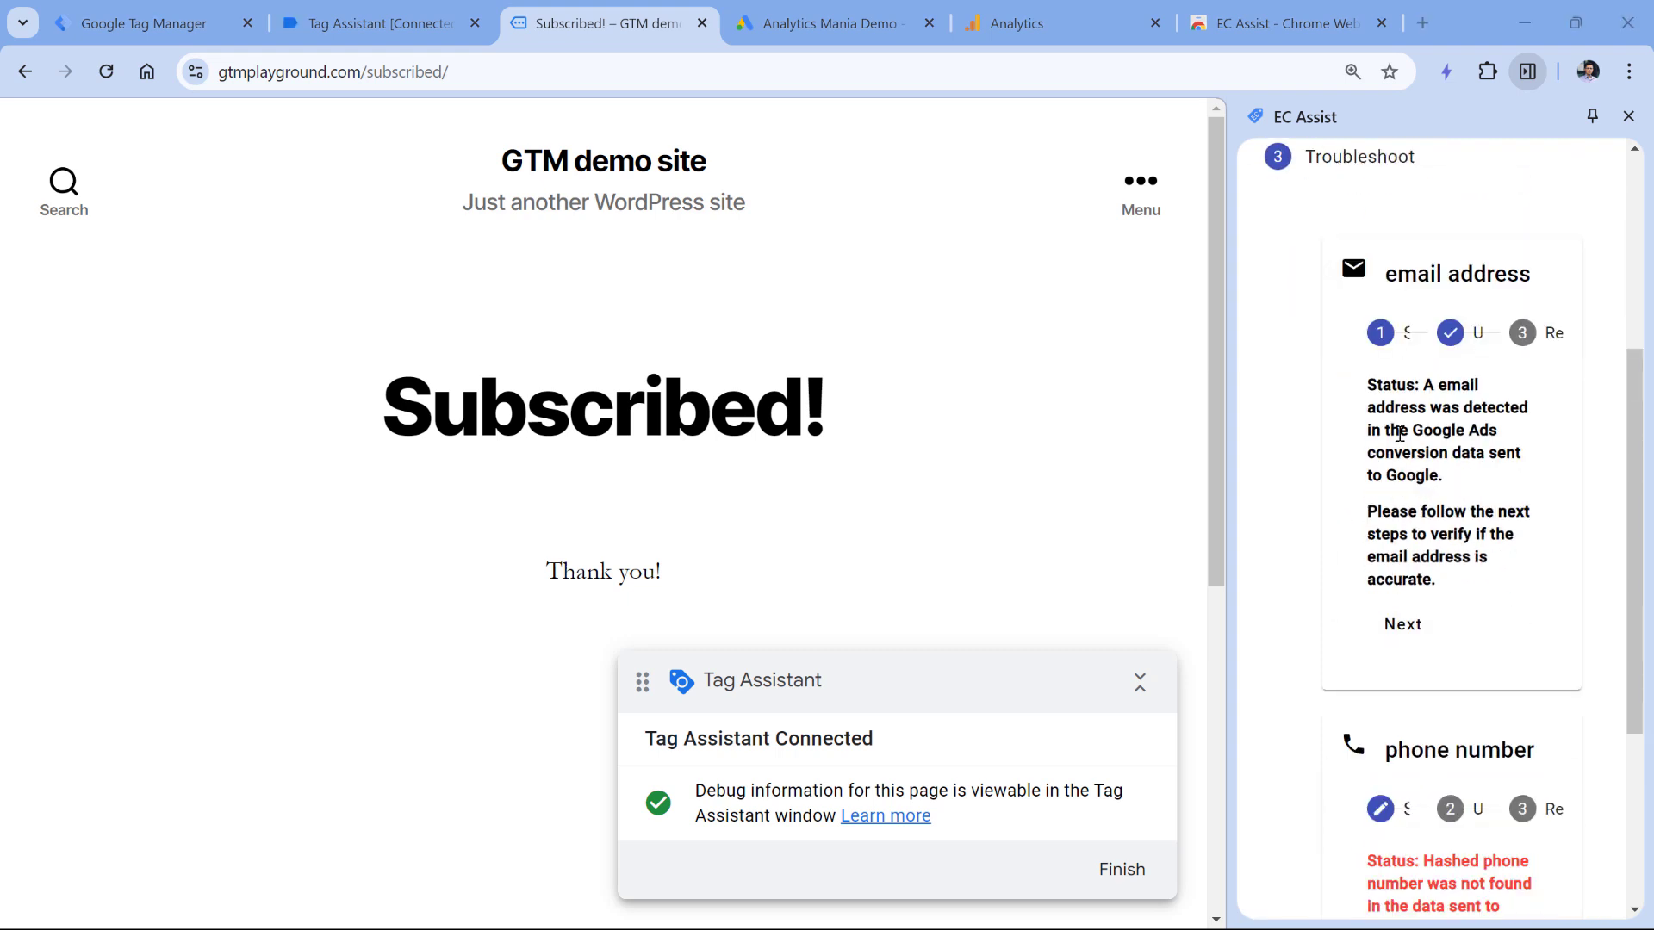
pyautogui.click(1403, 625)
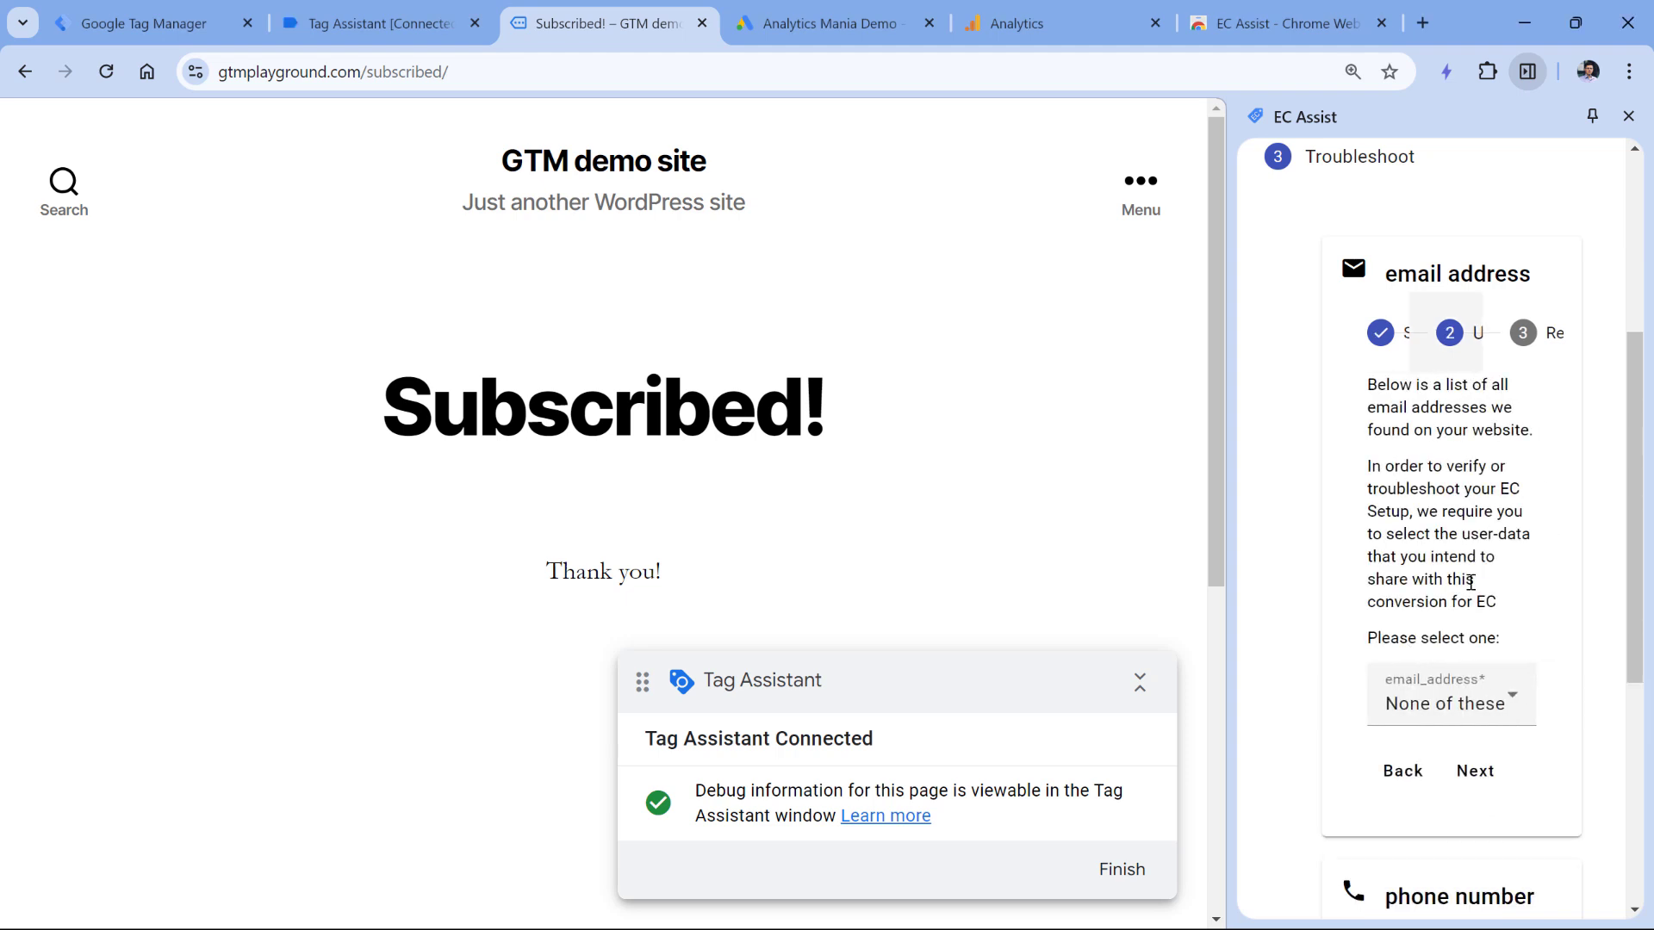
pyautogui.click(1475, 696)
pyautogui.click(1440, 763)
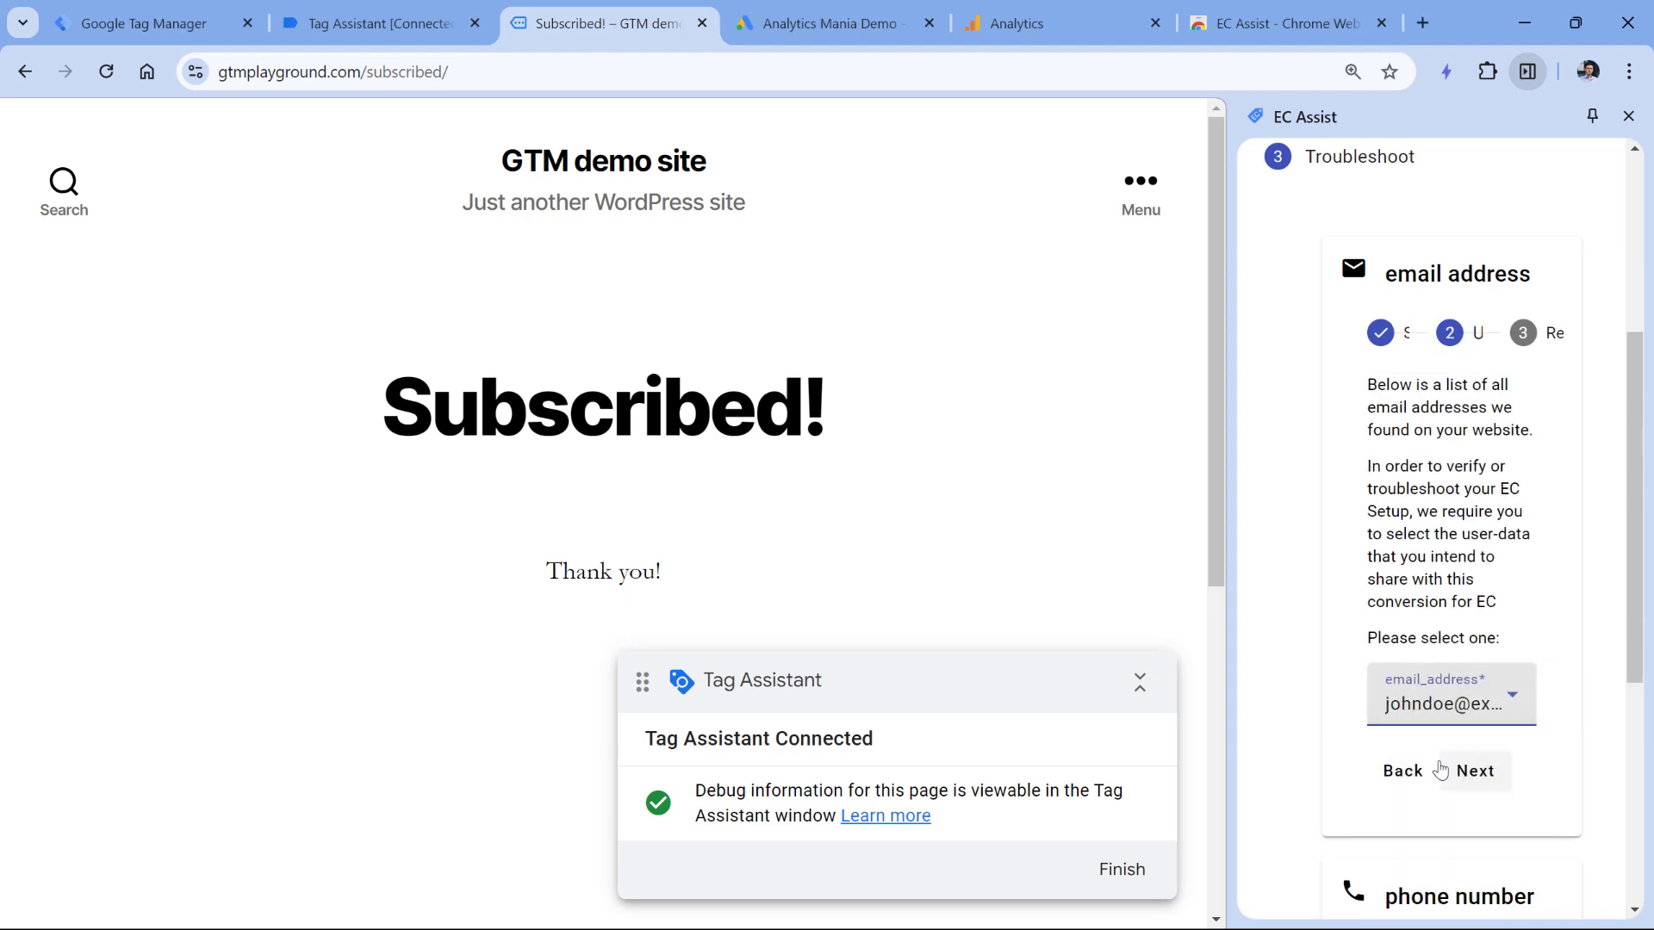
pyautogui.click(1477, 772)
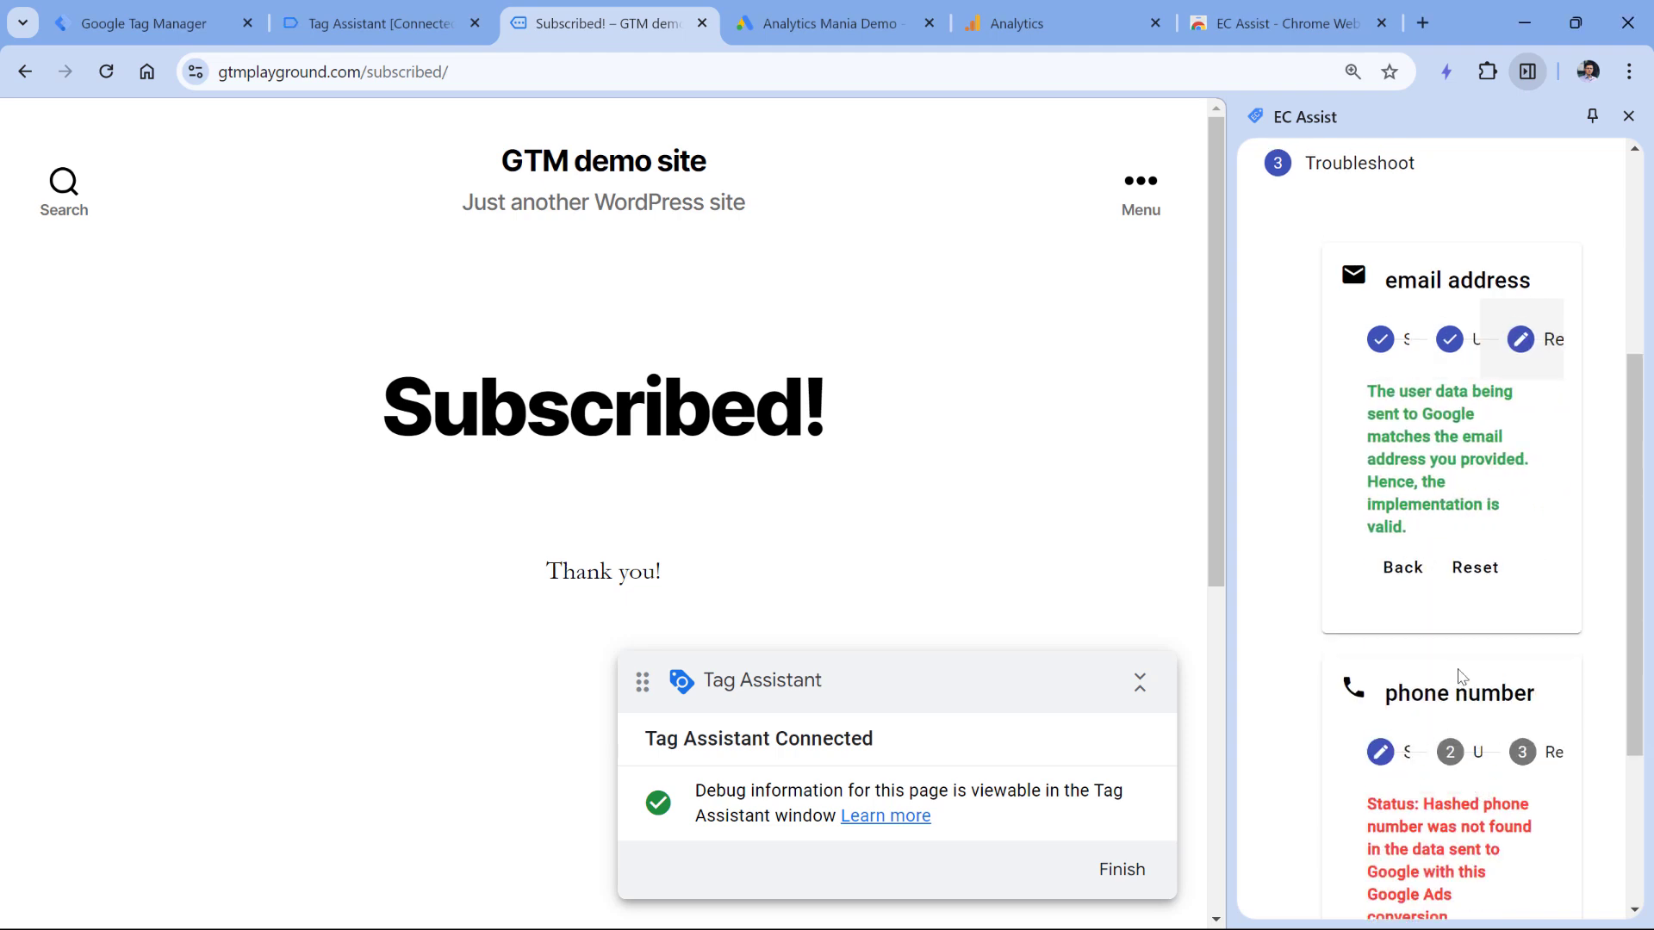
pyautogui.scroll(1, 1464, 689)
pyautogui.moveTo(1409, 635); pyautogui.dragTo(1369, 495)
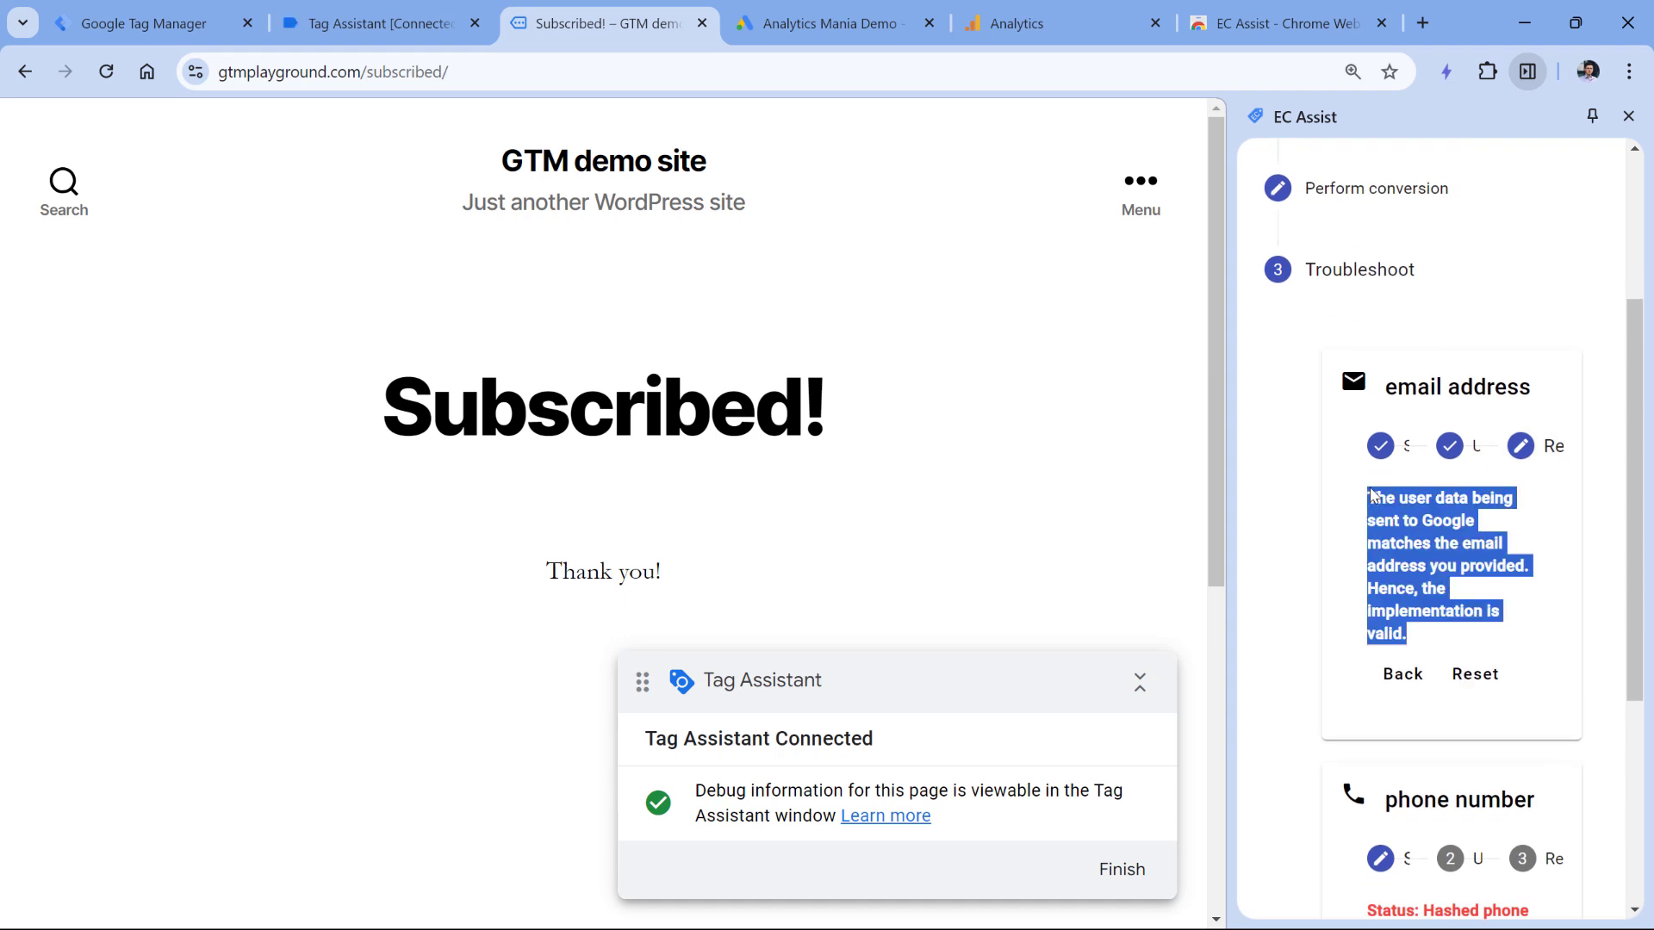
# Scroll through the valid email result, then switch to the 'Set up consent mode on websites' guide
pyautogui.scroll(3, 1413, 506)
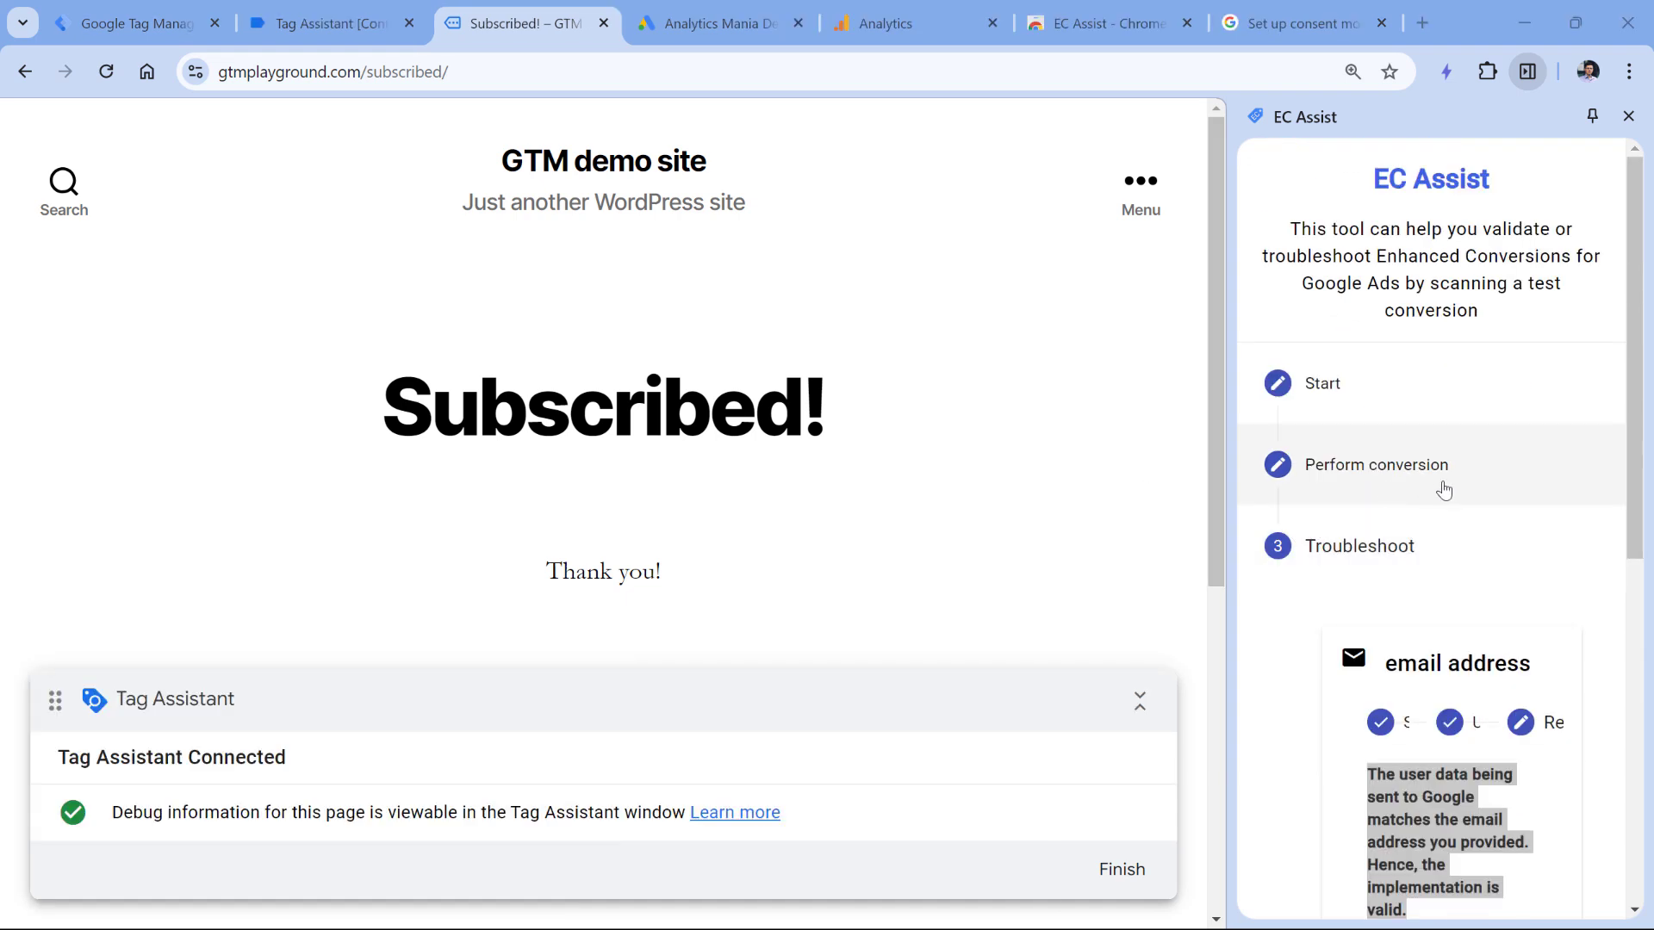
pyautogui.scroll(-1, 1452, 385)
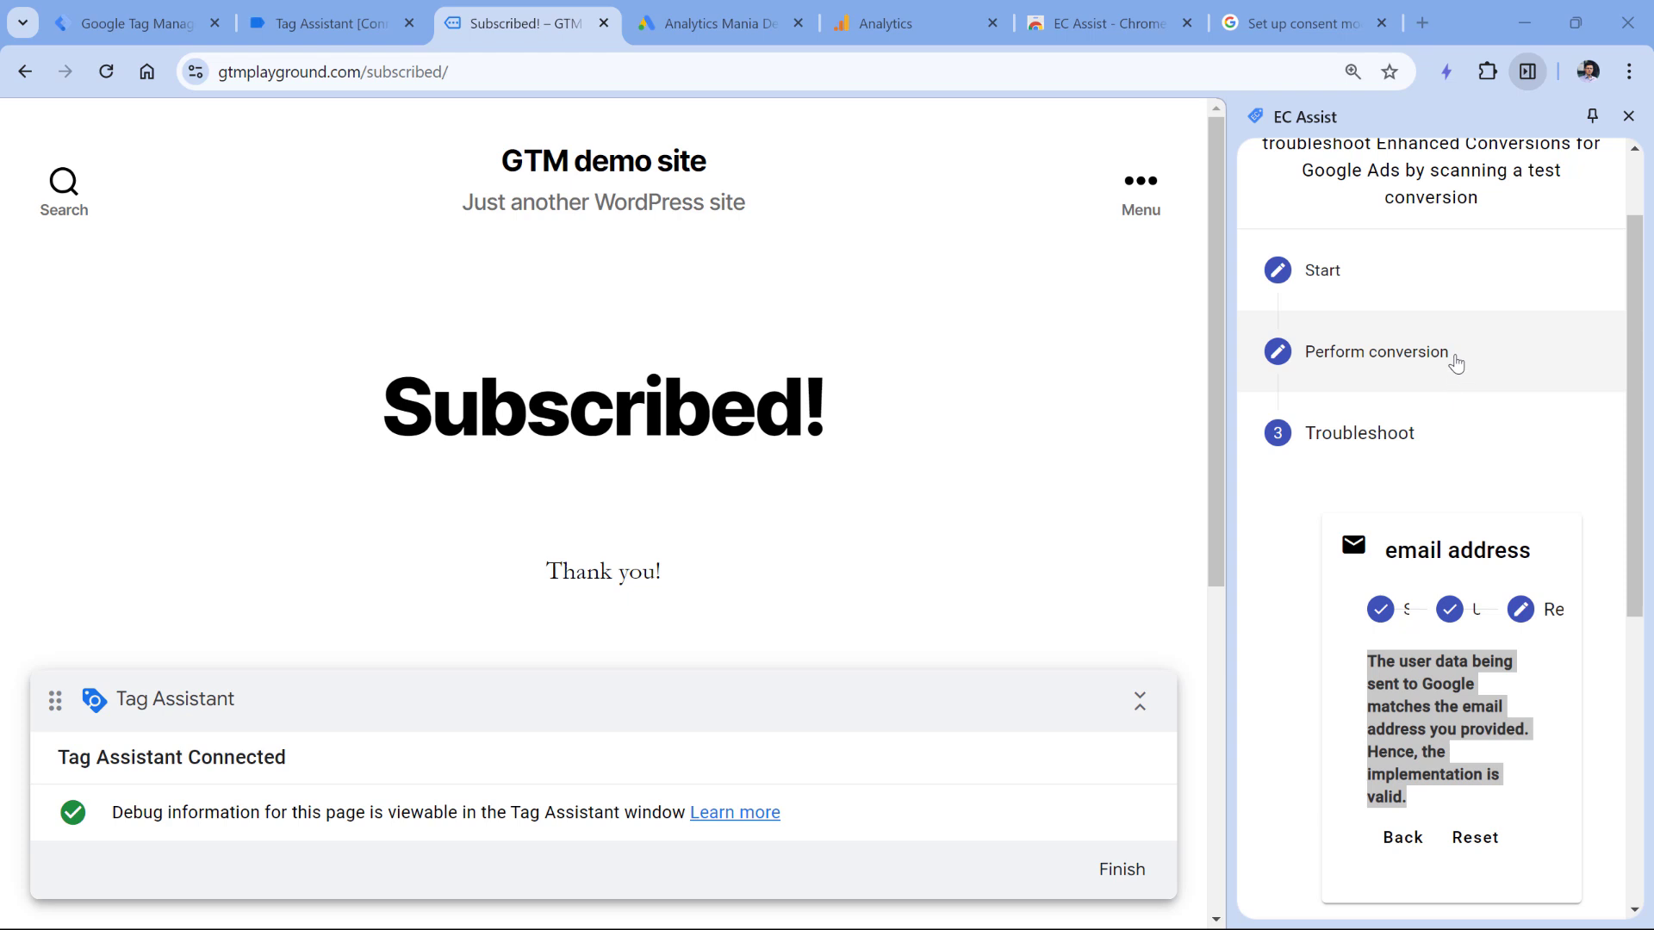
pyautogui.scroll(1, 1455, 357)
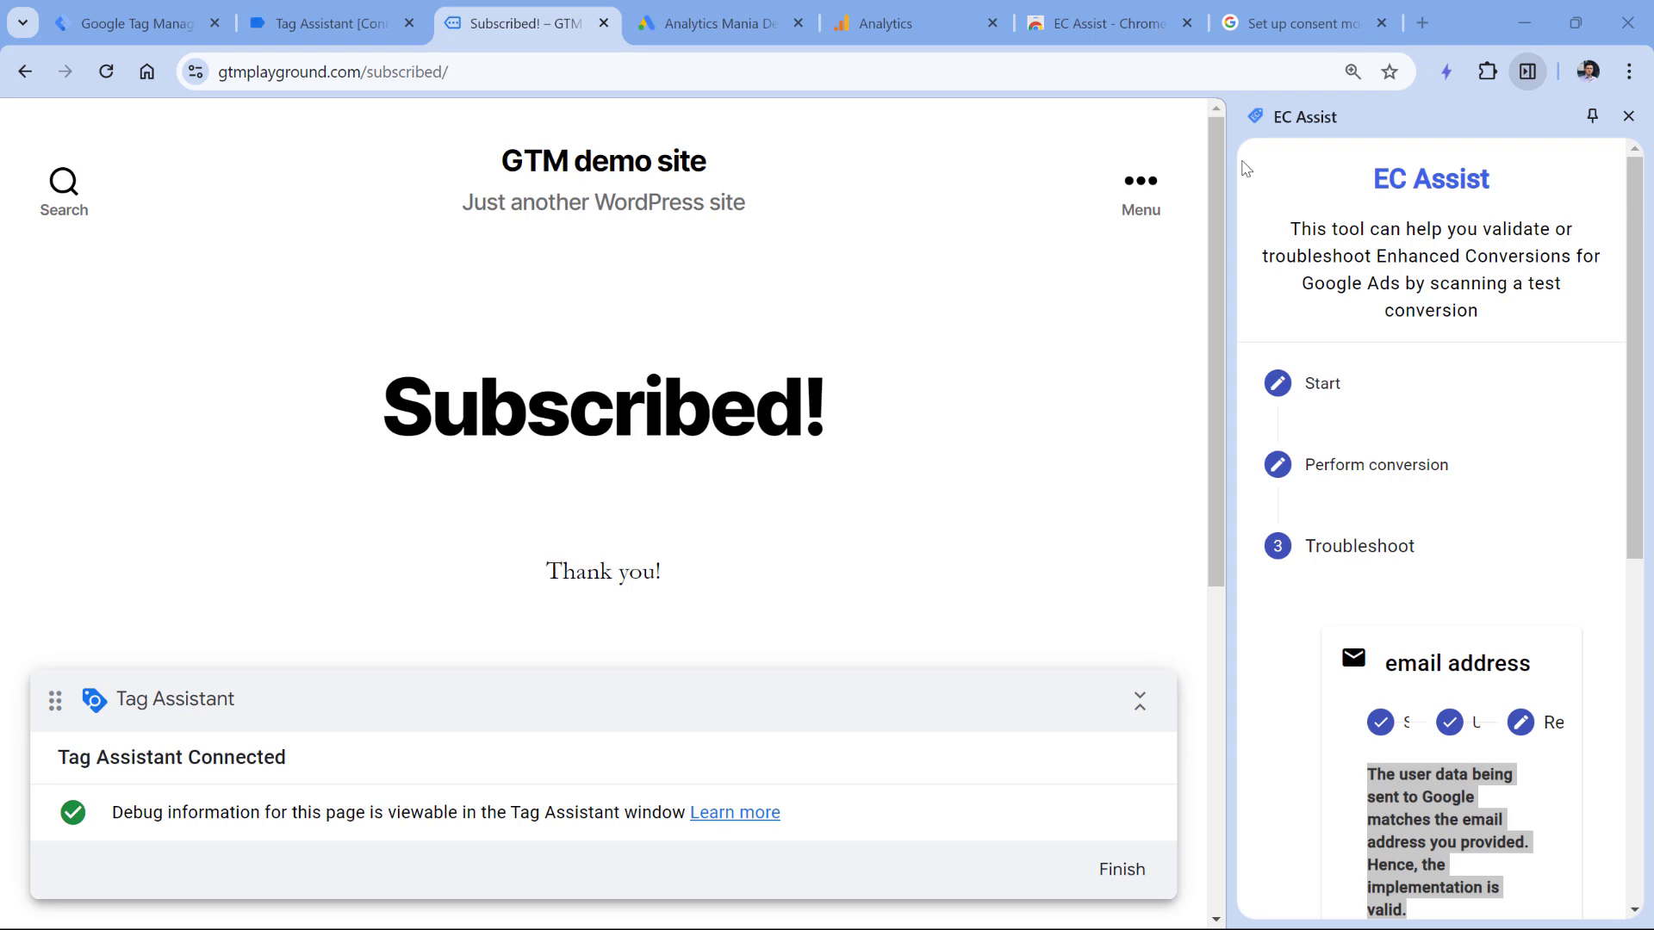
pyautogui.click(1301, 23)
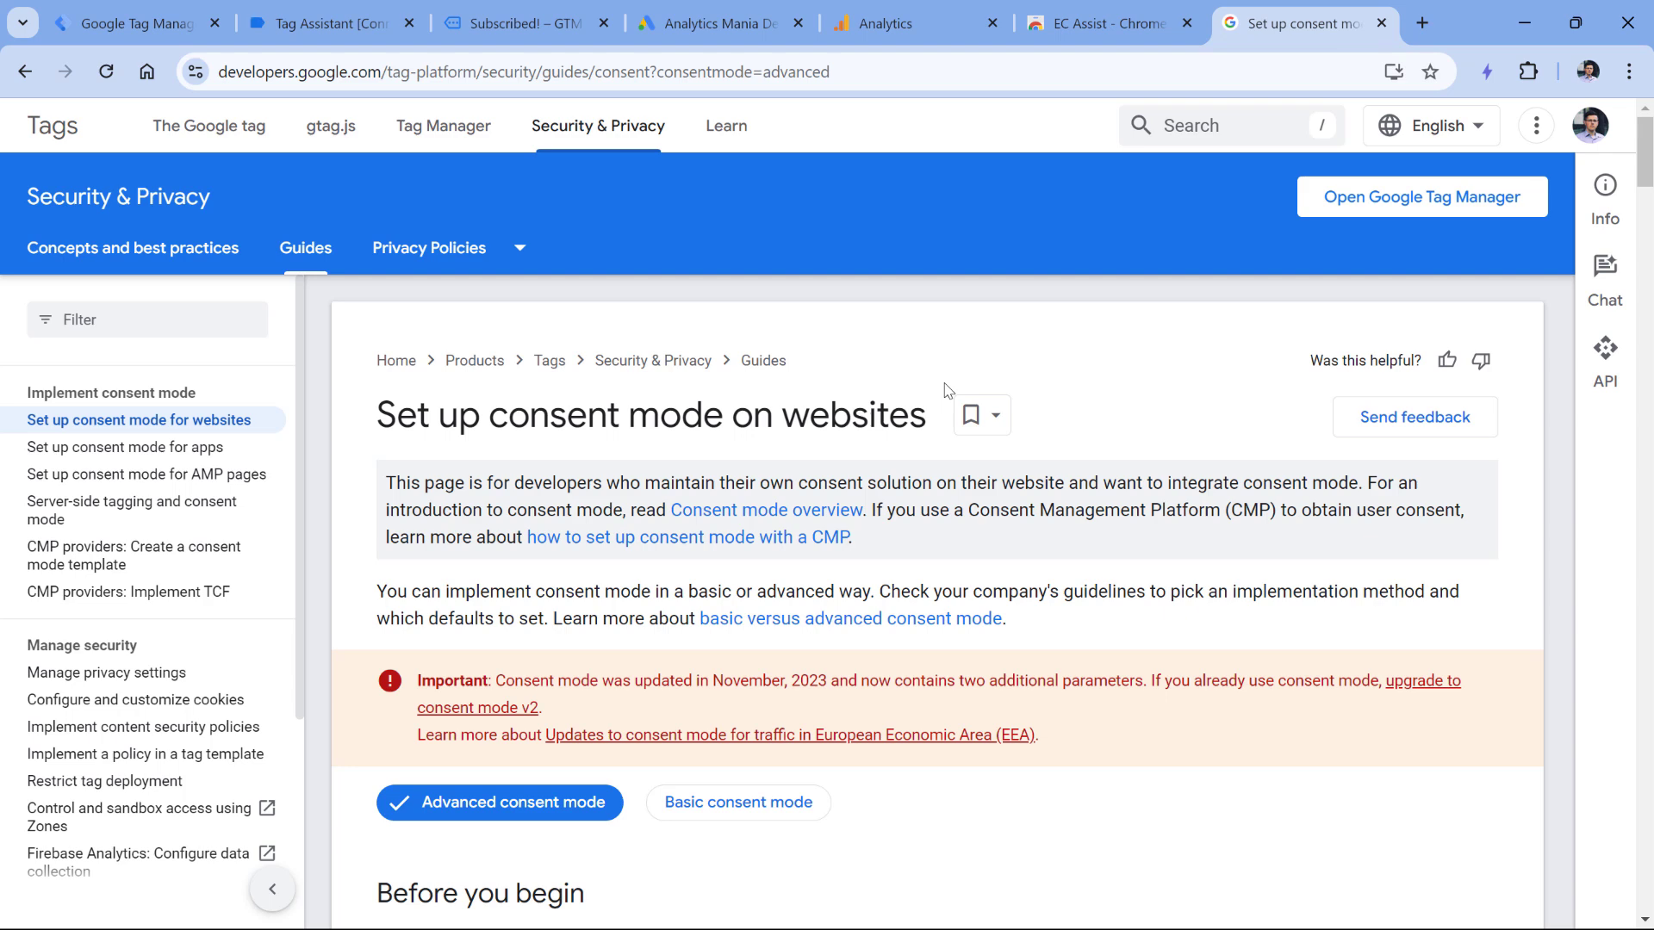
# Return to the Subscribed! demo page tab showing the EC Assist results
pyautogui.hotkey('ctrl', '3')
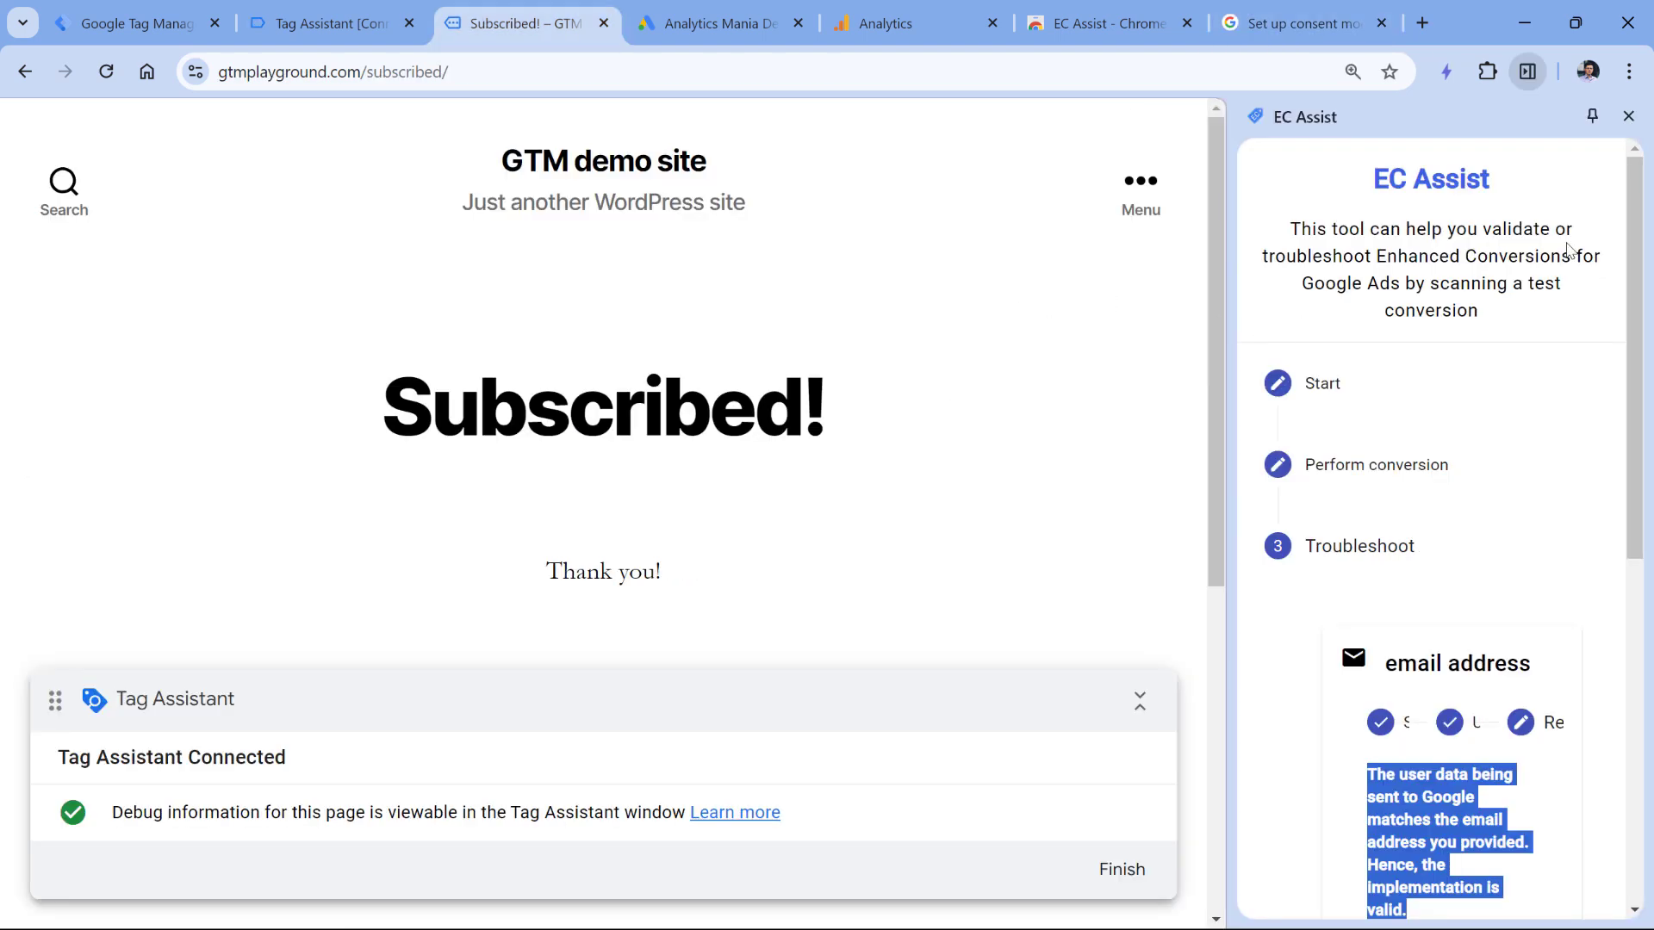